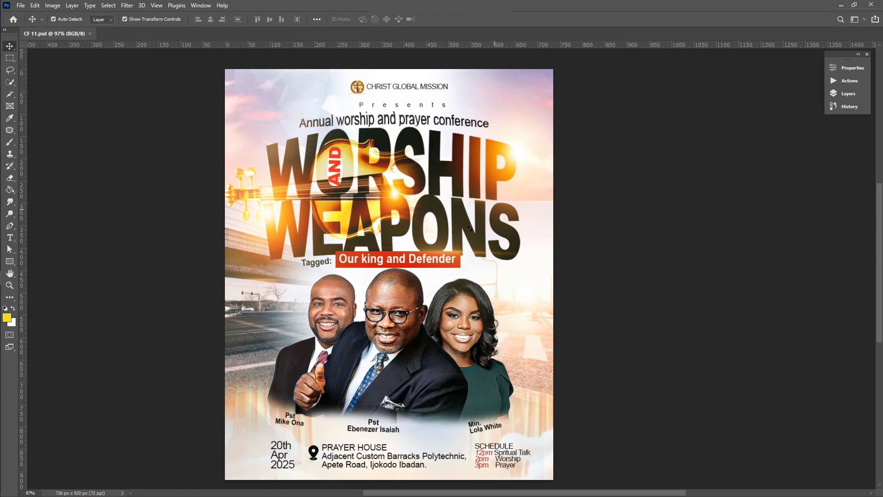
Pan across the finished CF 11.psd flyer, then go back to Photoshop's Home screen
scroll(469, 228, "right", 3)
scroll(407, 267, "left", 4)
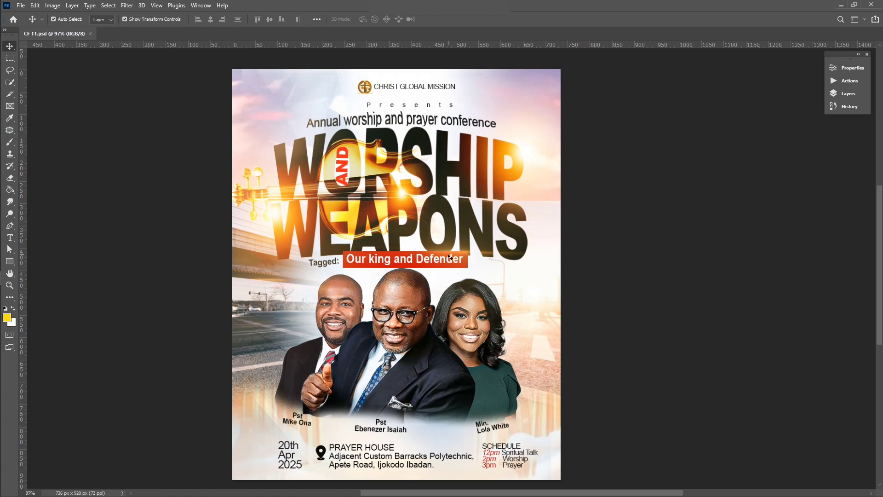
scroll(450, 257, "down", 2)
scroll(435, 248, "up", 1)
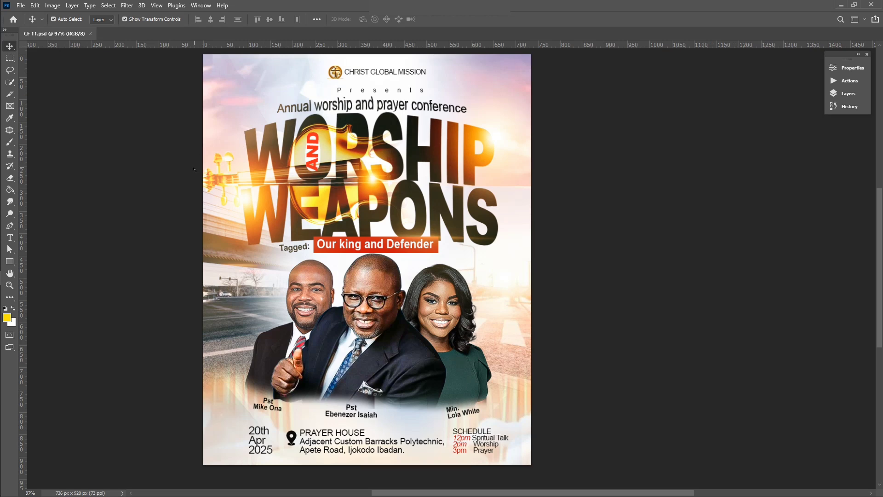
scroll(194, 169, "right", 5)
scroll(194, 170, "left", 4)
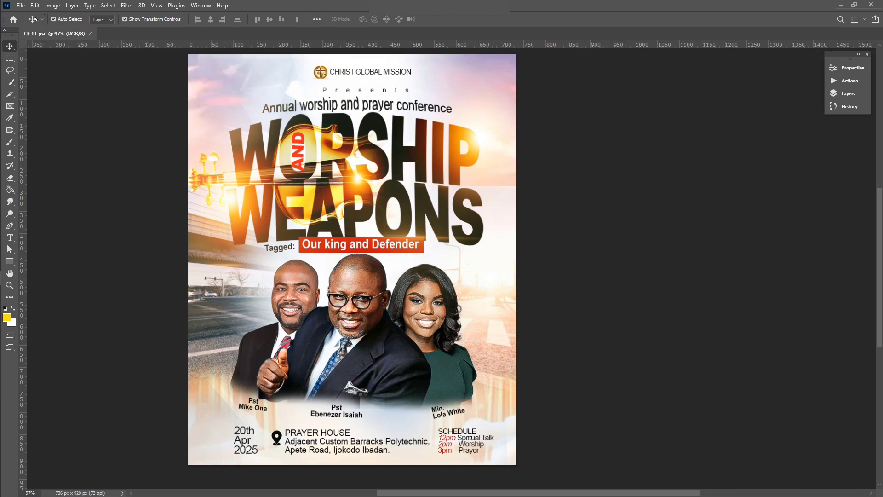
left_click(13, 18)
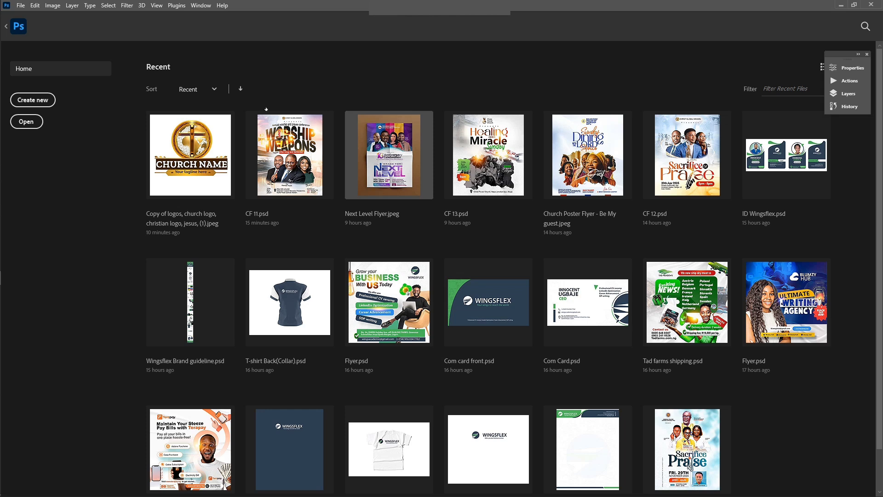
Create a new 736 × 920 pixel RGB document with Artboards enabled
left_click(27, 99)
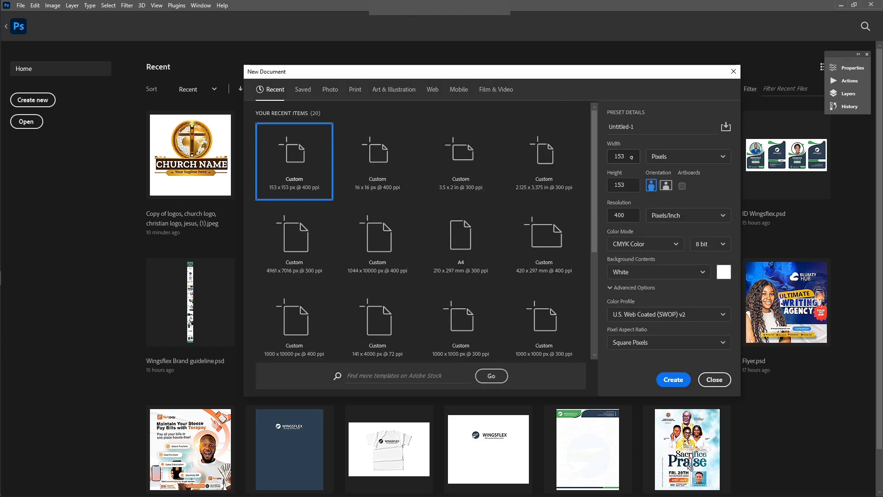
left_click(632, 157)
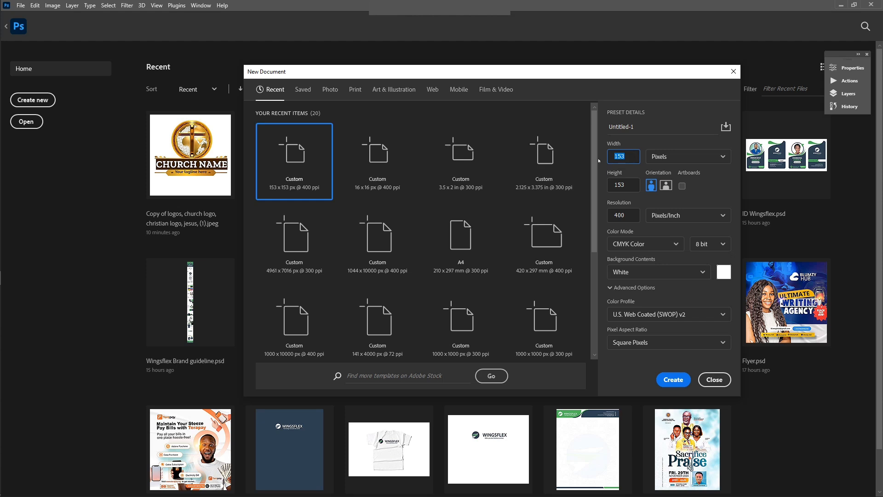
type("736")
left_click(632, 190)
left_click_drag(631, 187, 612, 189)
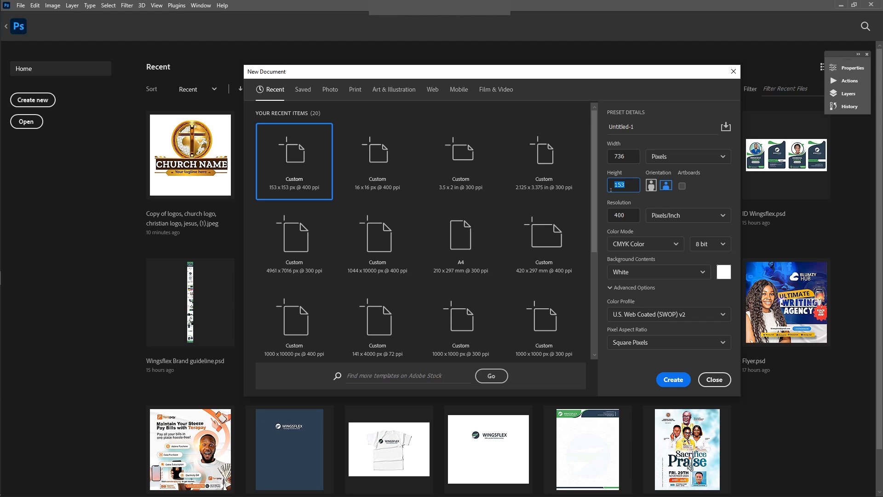
type("920")
left_click(714, 157)
left_click(685, 173)
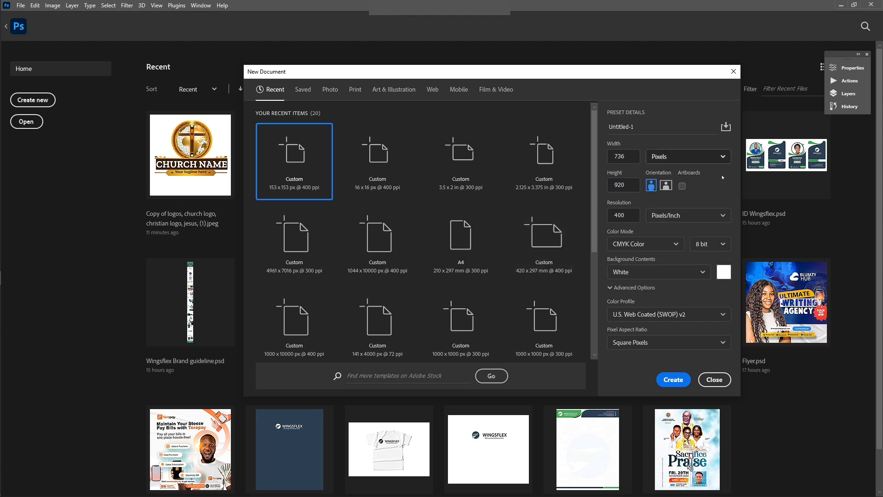
left_click(682, 186)
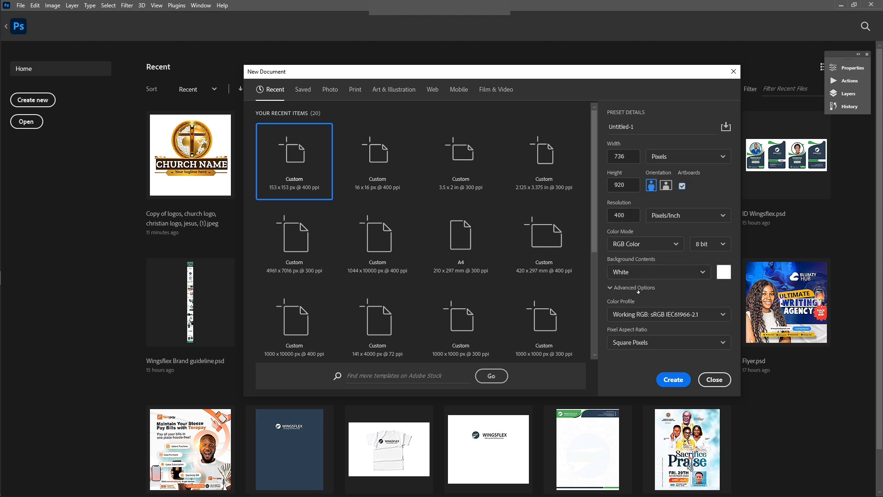
left_click(668, 381)
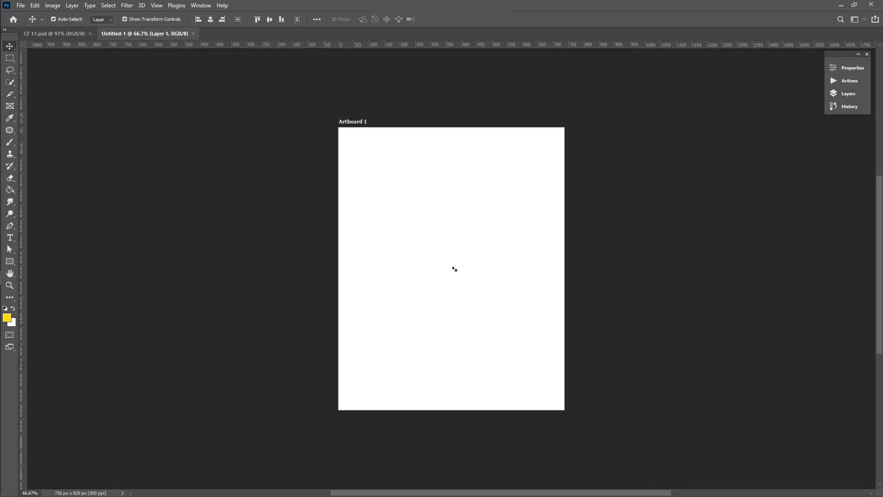
Glance at the CF 11 flyer, then return to the empty Untitled-1 document
scroll(454, 269, "up", 2)
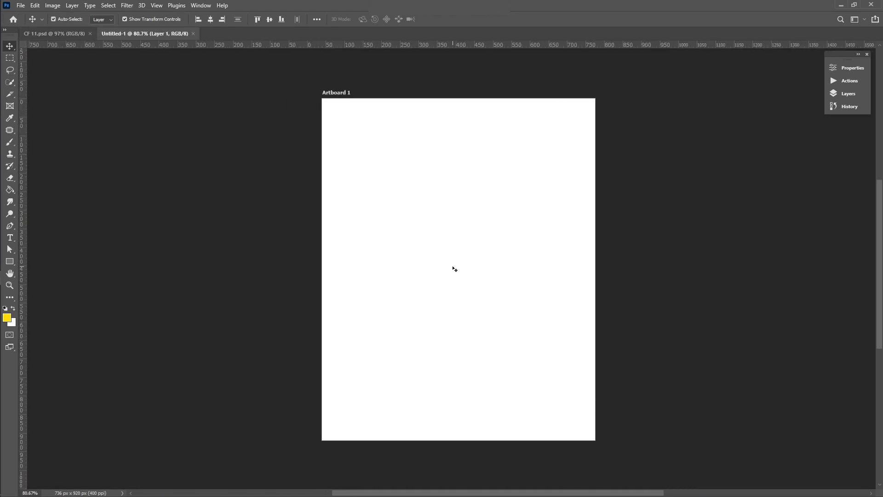
scroll(454, 269, "left", 3)
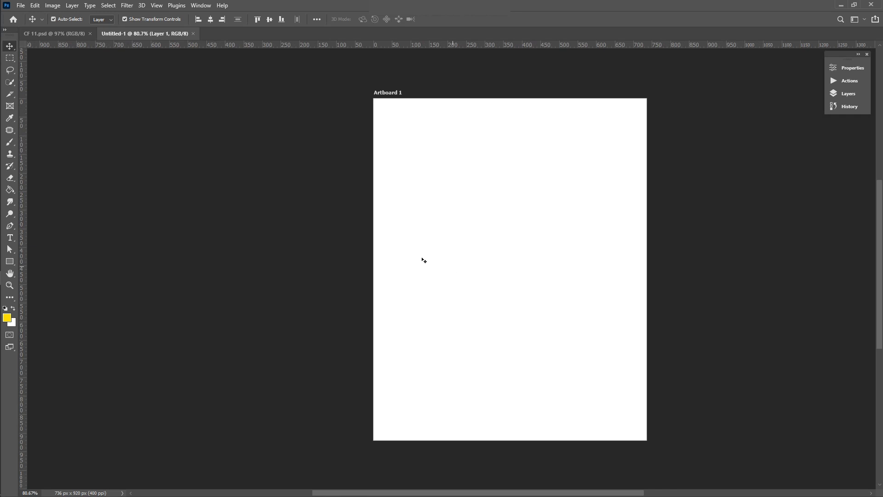
left_click(260, 226)
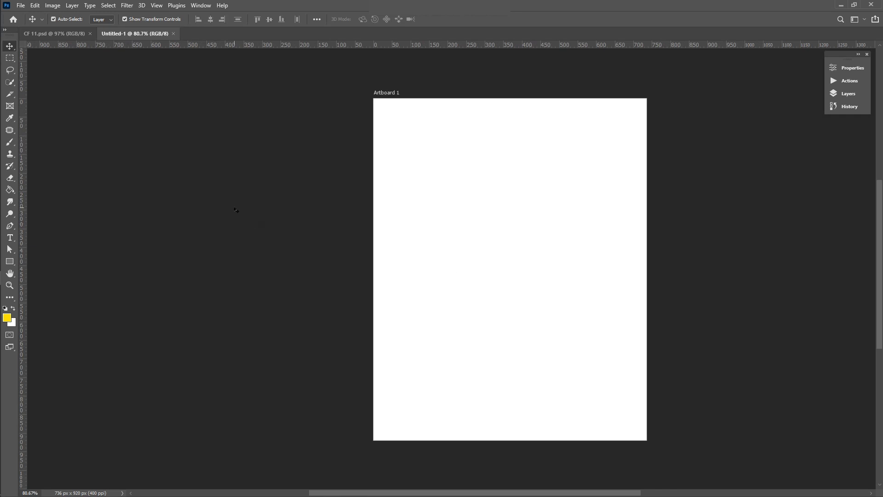
scroll(216, 183, "left", 3)
left_click(48, 37)
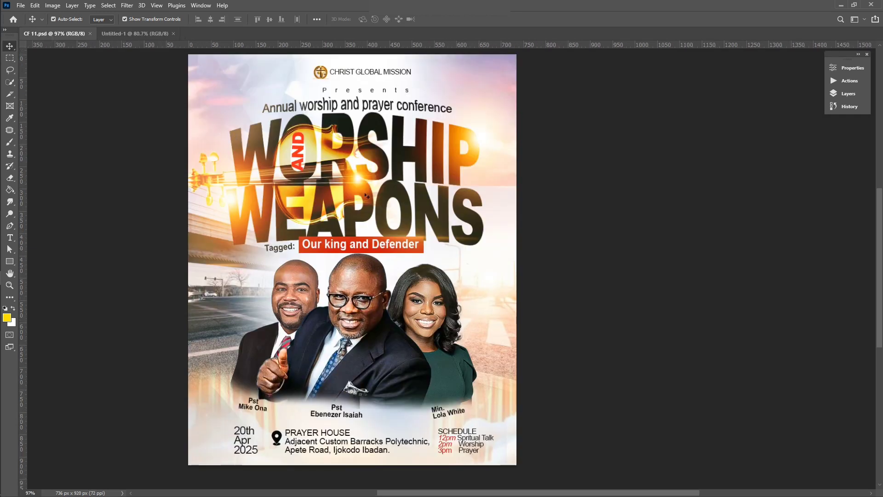
left_click(135, 33)
scroll(276, 182, "left", 3)
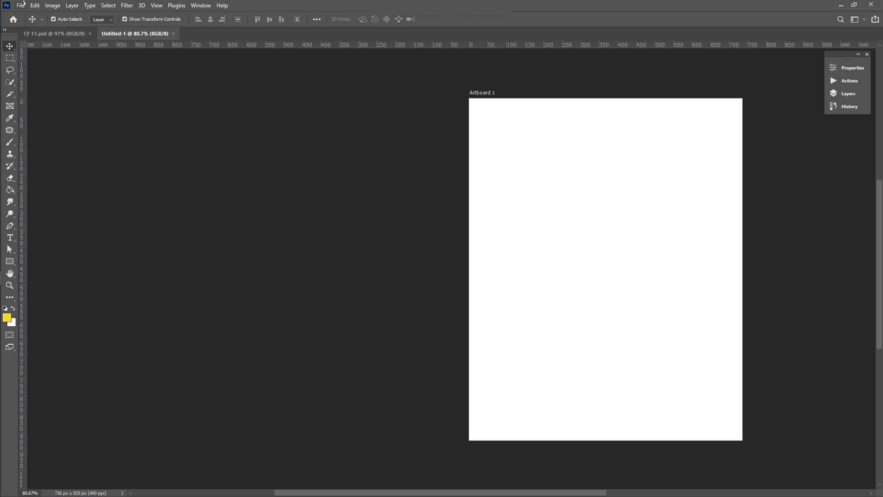
Place Church Flyer 07 from My Youtube as embedded, positioned left of Artboard 1
left_click(21, 5)
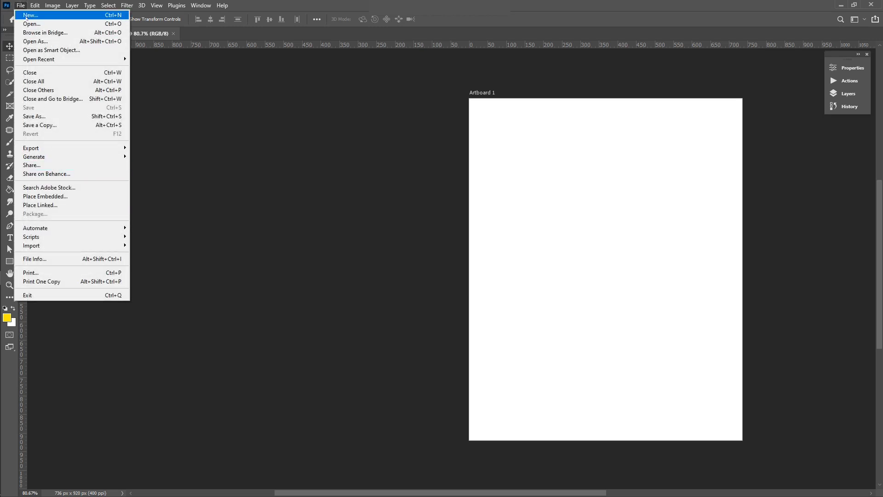
left_click(72, 197)
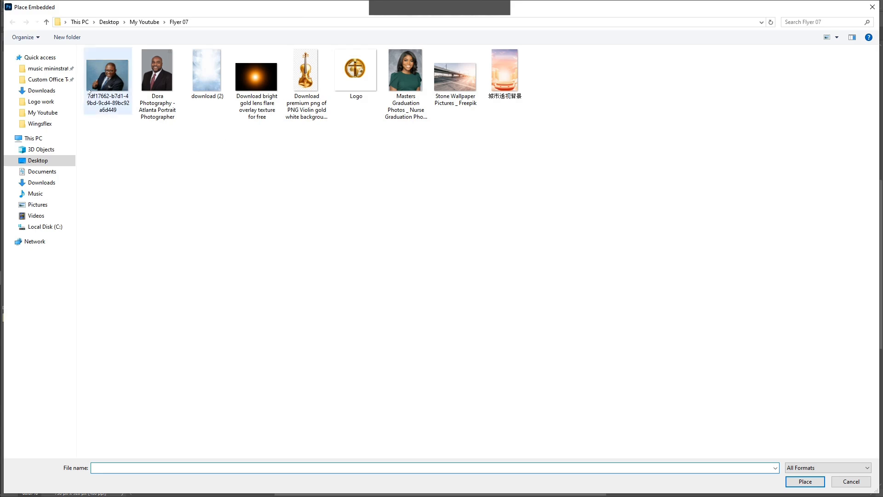
left_click(144, 23)
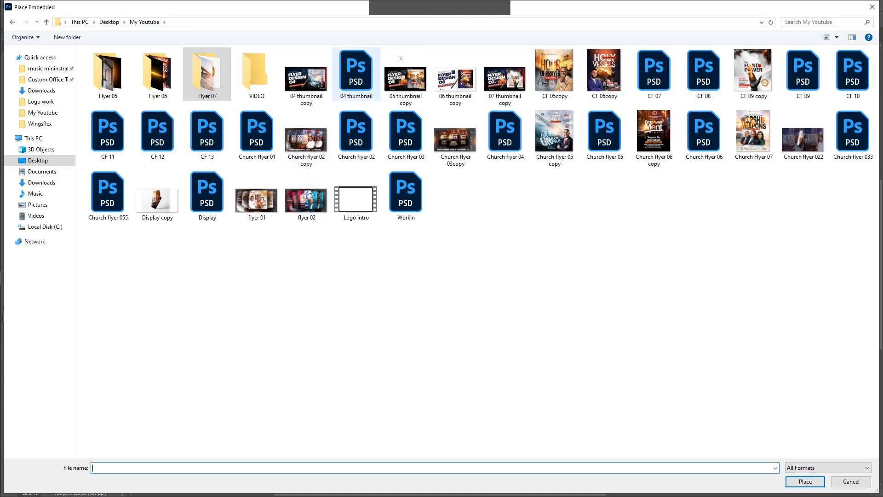
double_click(742, 141)
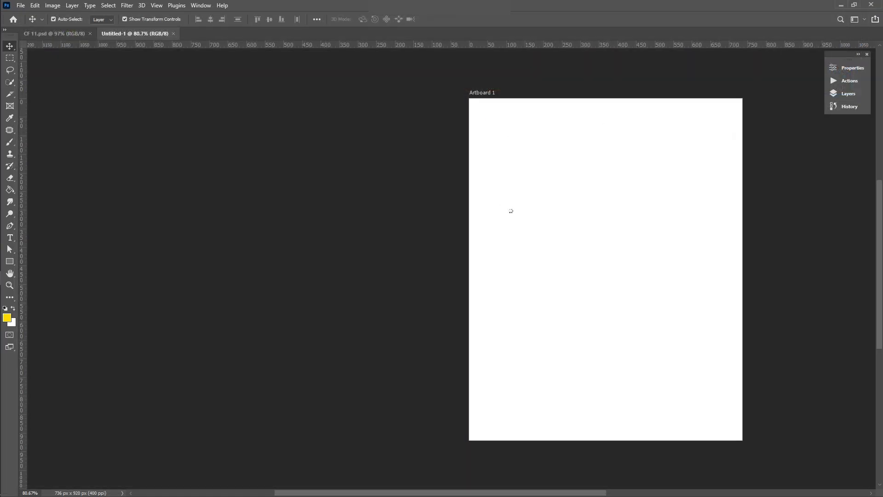
left_click_drag(583, 222, 295, 226)
key("Return")
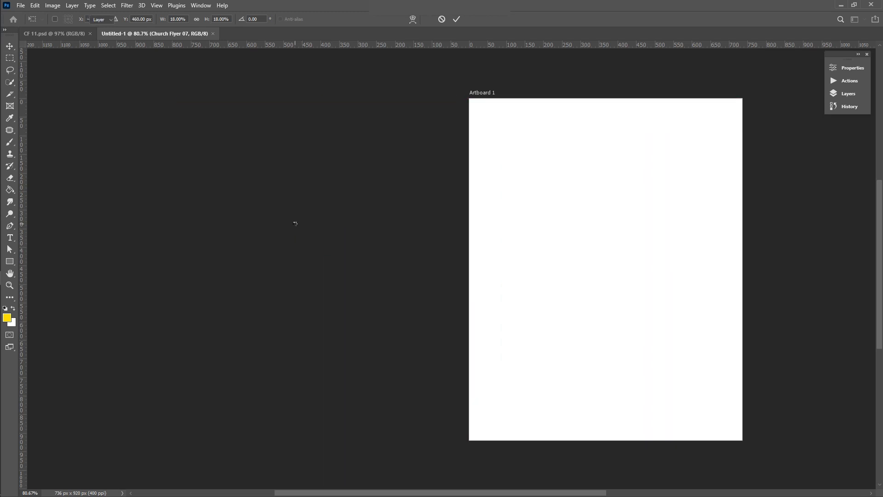
left_click_drag(320, 224, 291, 225)
left_click(586, 89)
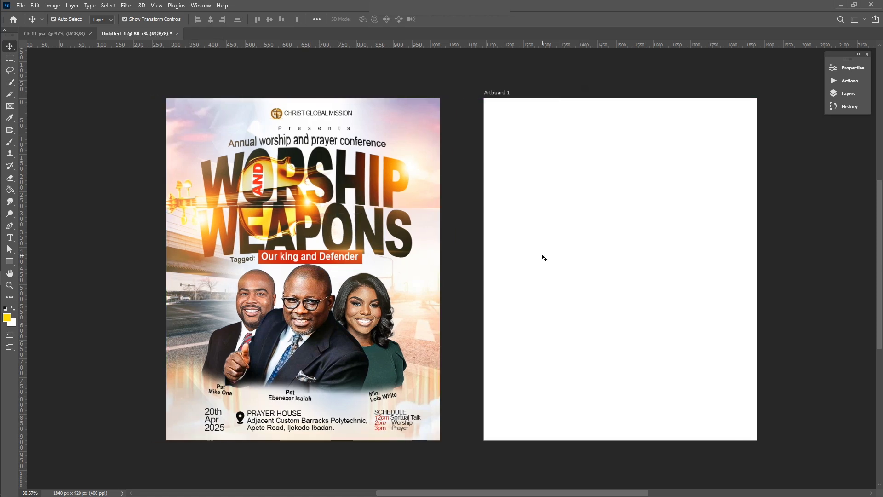
scroll(544, 258, "right", 1)
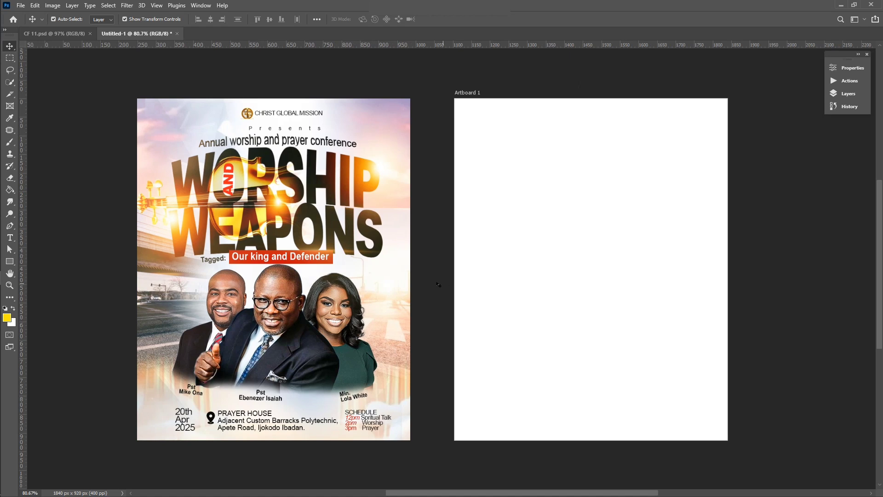
scroll(273, 205, "up", 1)
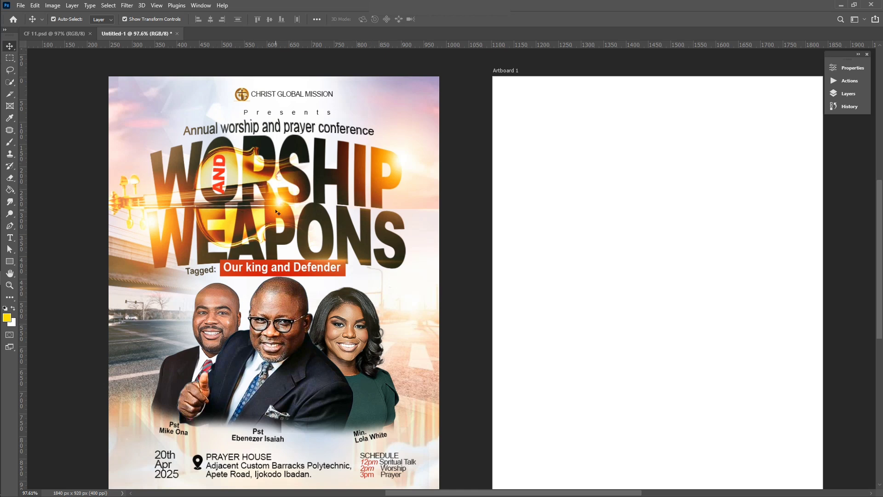
scroll(313, 217, "right", 3)
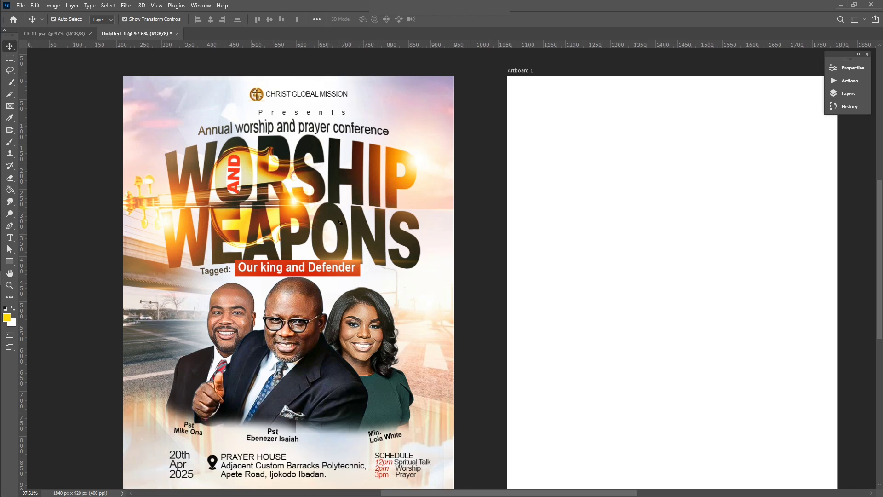
scroll(384, 205, "left", 3)
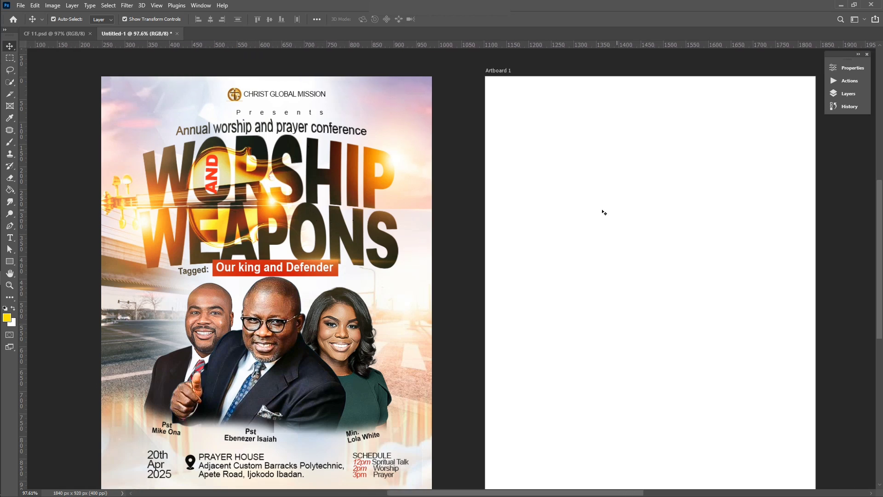
scroll(604, 212, "right", 4)
Add the headline word WORSIP as 24 pt text on the artboard
key("t")
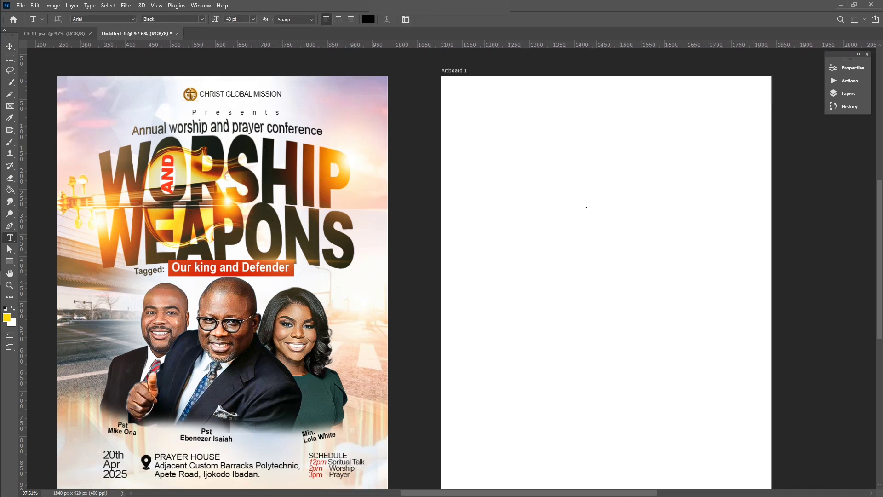
left_click(532, 203)
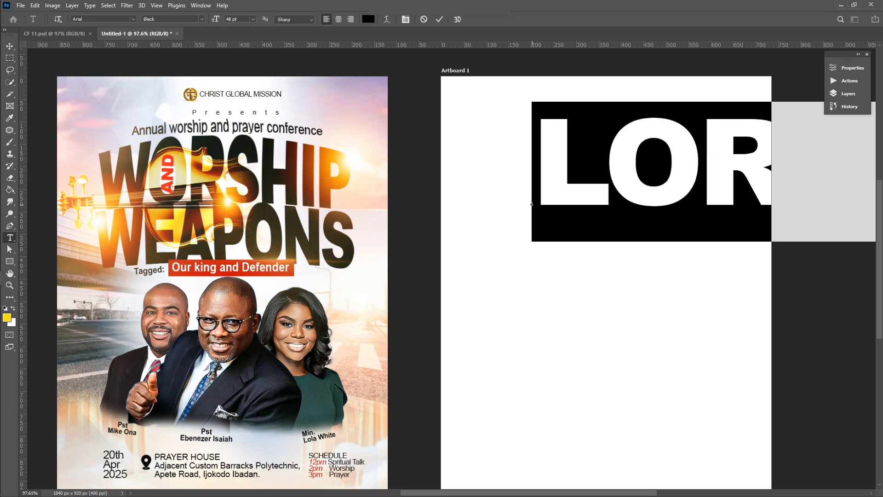
type("WOR")
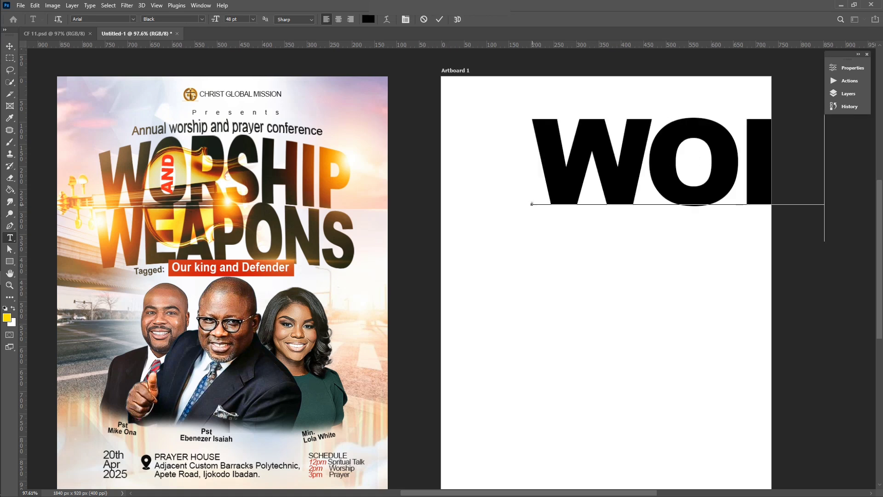
type("SHIP")
left_click(439, 19)
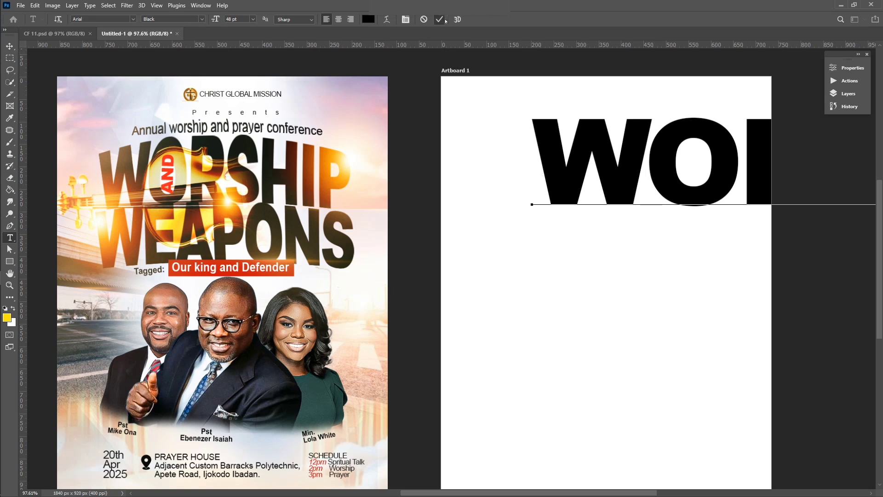
left_click(252, 19)
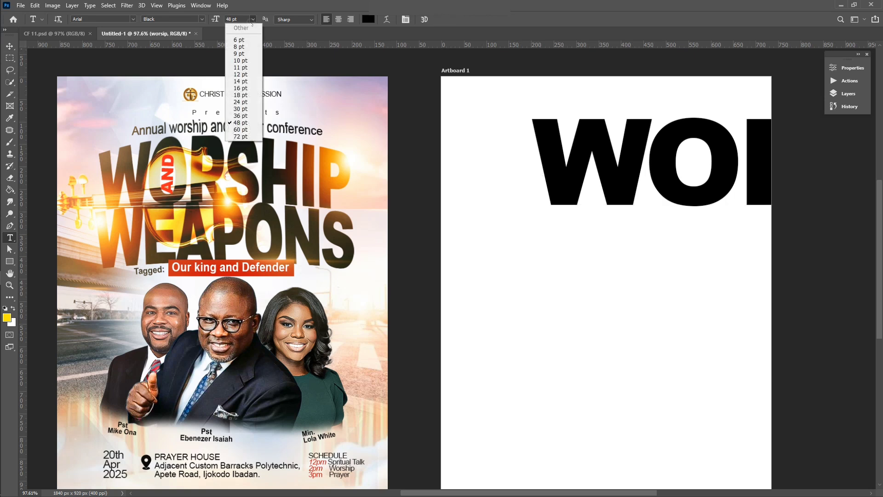
left_click(242, 102)
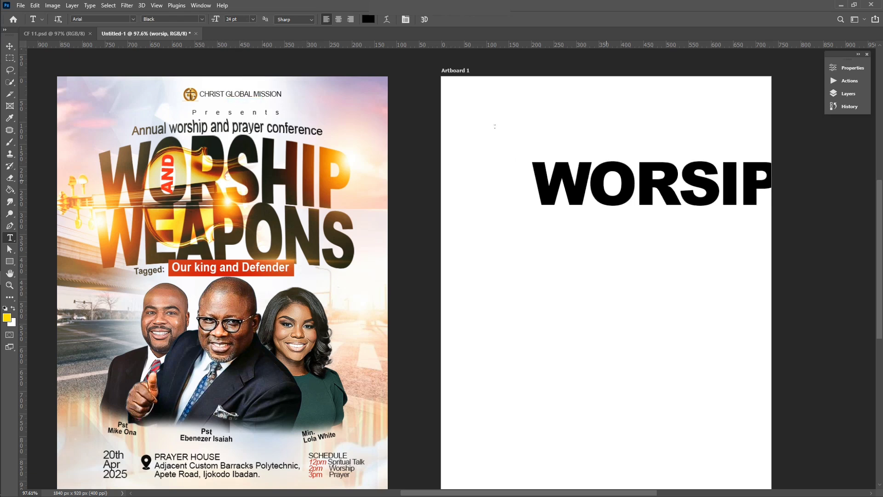
Move WORSIP near the top and stretch it to about 128% height
left_click(10, 46)
left_click_drag(643, 196, 622, 258)
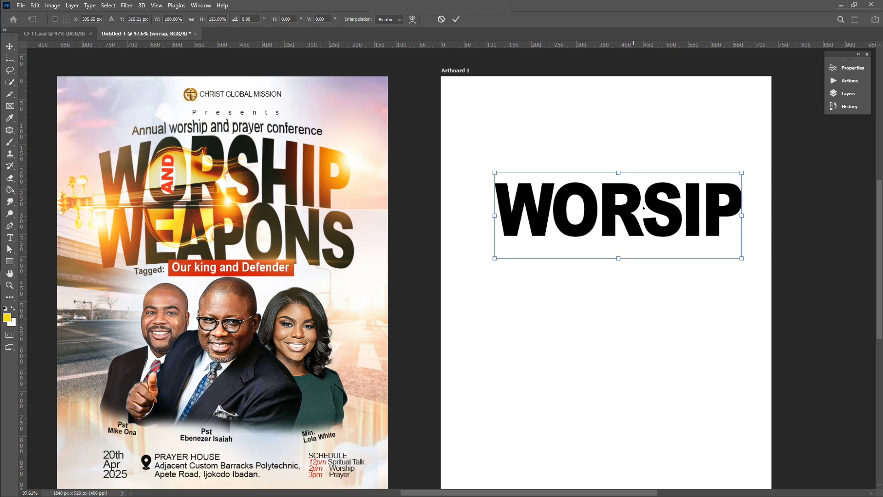
left_click_drag(646, 202, 634, 201)
scroll(634, 198, "left", 3)
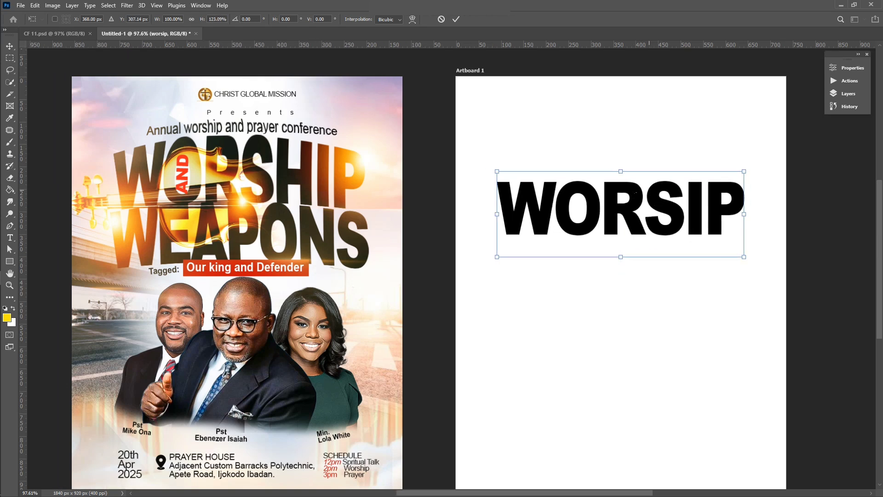
scroll(636, 193, "right", 3)
scroll(636, 193, "right", 3)
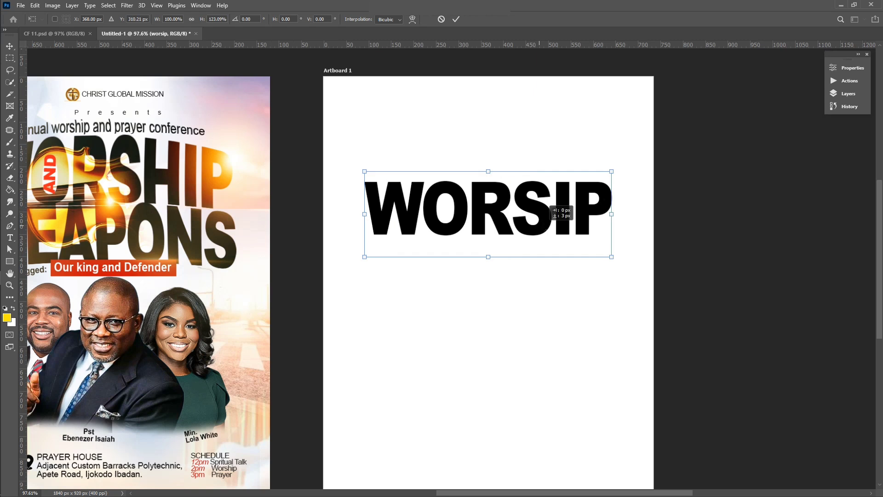
left_click_drag(564, 208, 546, 226)
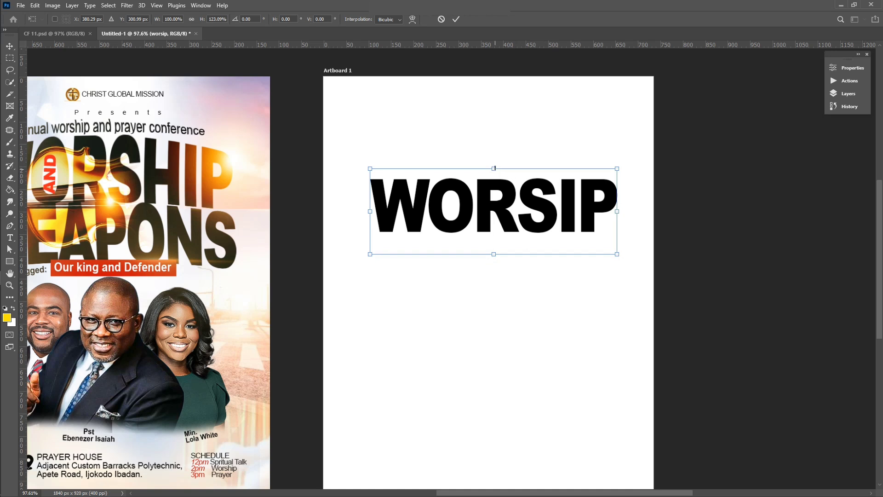
left_click_drag(495, 169, 495, 166)
left_click(727, 182)
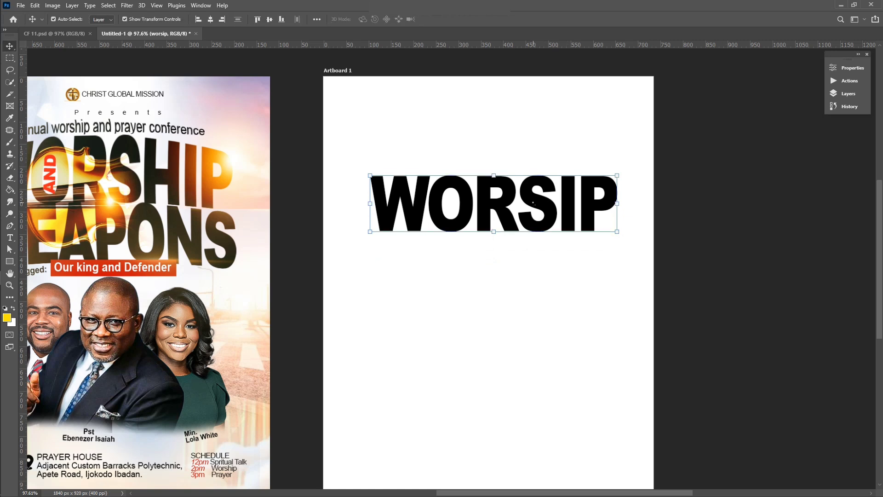
Duplicate WORSIP below the original and correct the top word to WORSHIP
left_click_drag(533, 202, 537, 289)
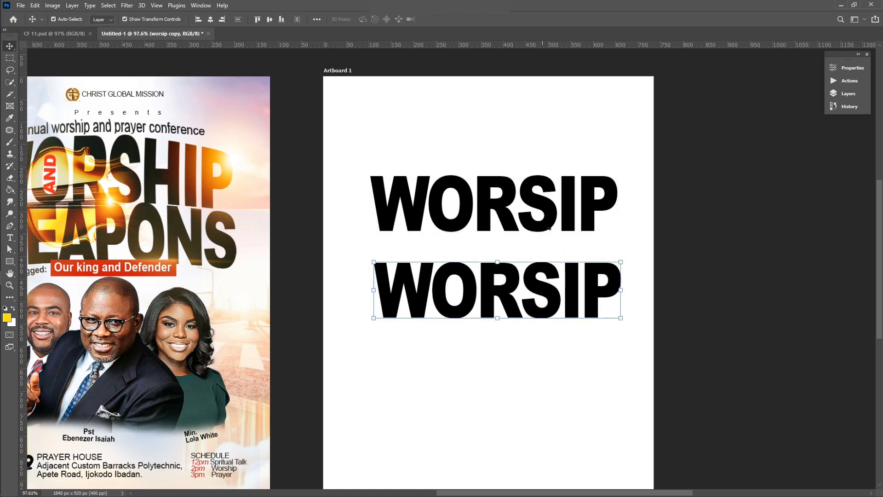
double_click(549, 228)
left_click(550, 205)
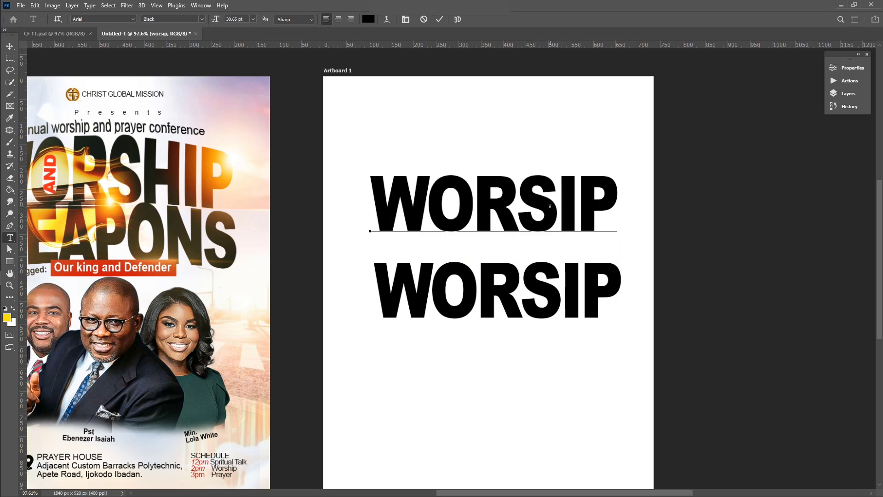
type("h")
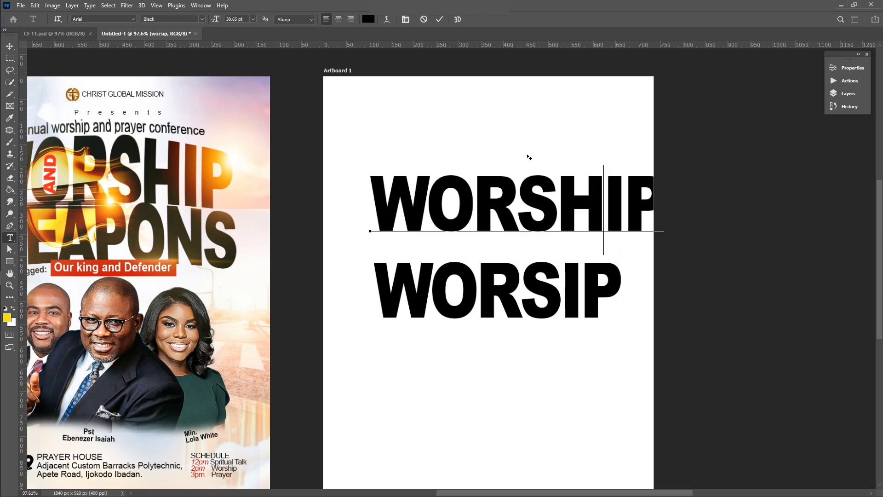
scroll(529, 157, "down", 2)
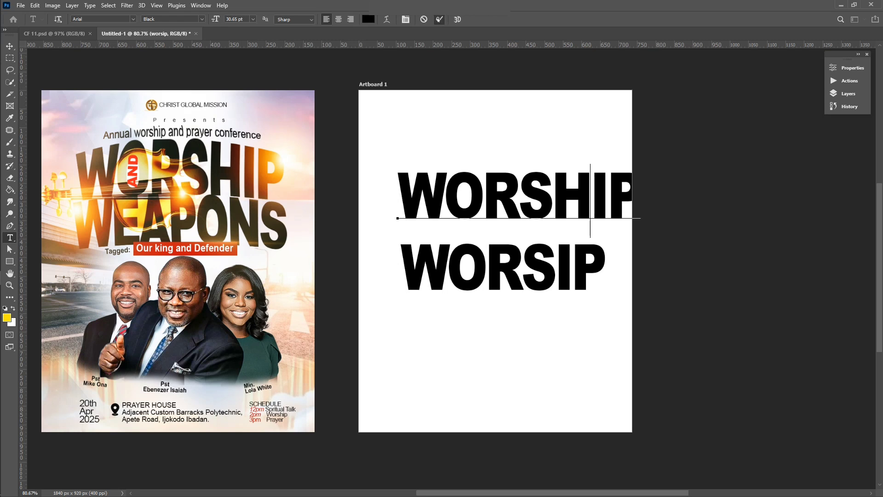
left_click(439, 19)
Shift WORSHIP left and scale it down to about 90%
key("v")
left_click_drag(543, 199, 527, 198)
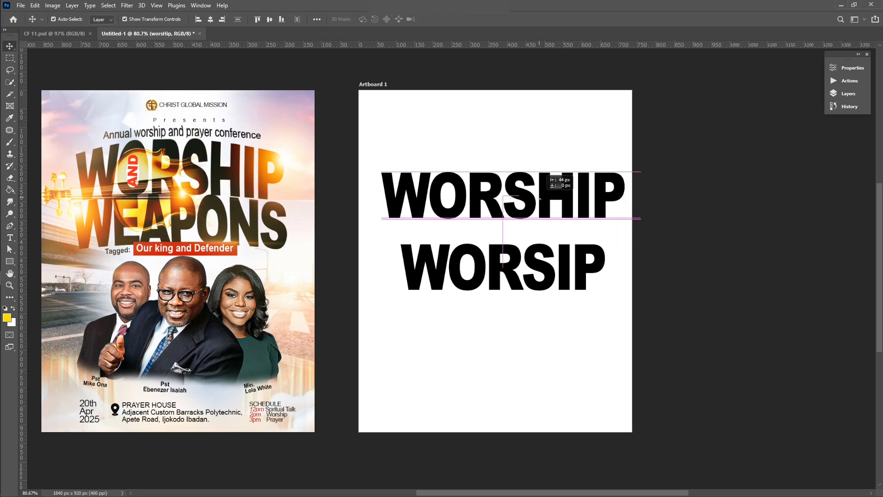
key("ctrl+t")
left_click_drag(622, 172, 604, 180)
left_click_drag(362, 165, 384, 171)
left_click_drag(482, 202, 483, 200)
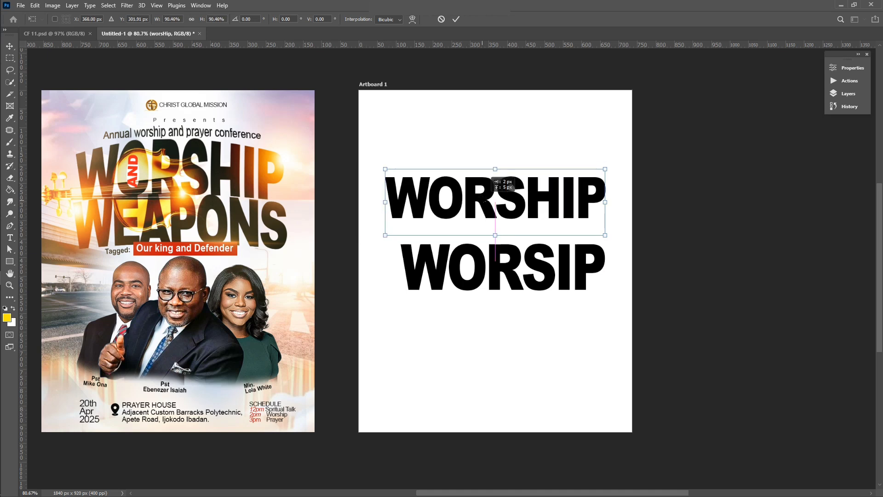
key("Return")
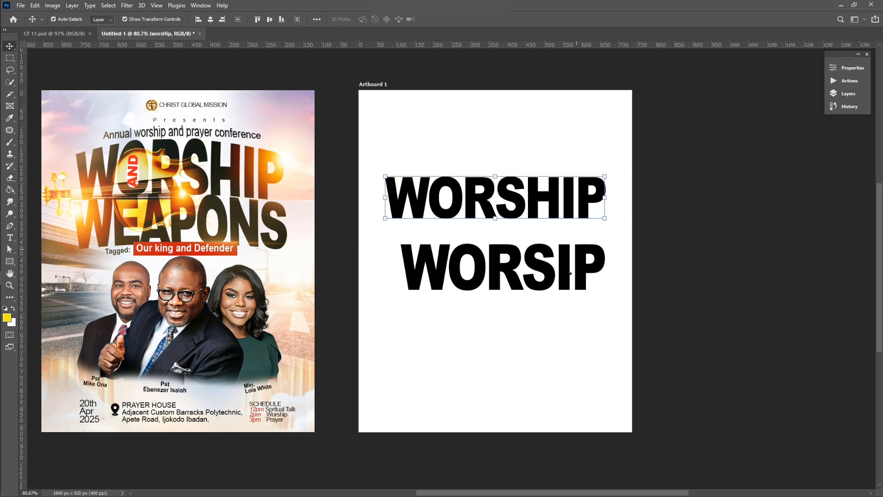
Retype the lower copy to read WEAPONS
double_click(550, 275)
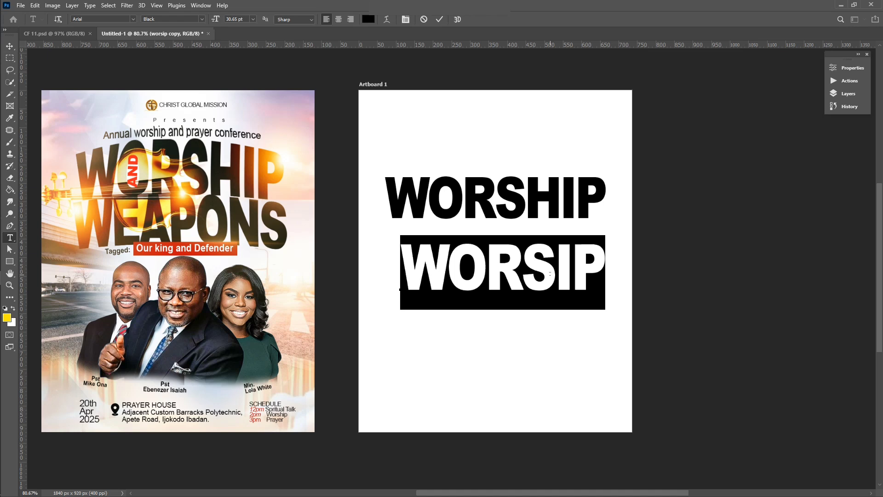
key("Left")
key("Right")
key("shift+End")
type("EA")
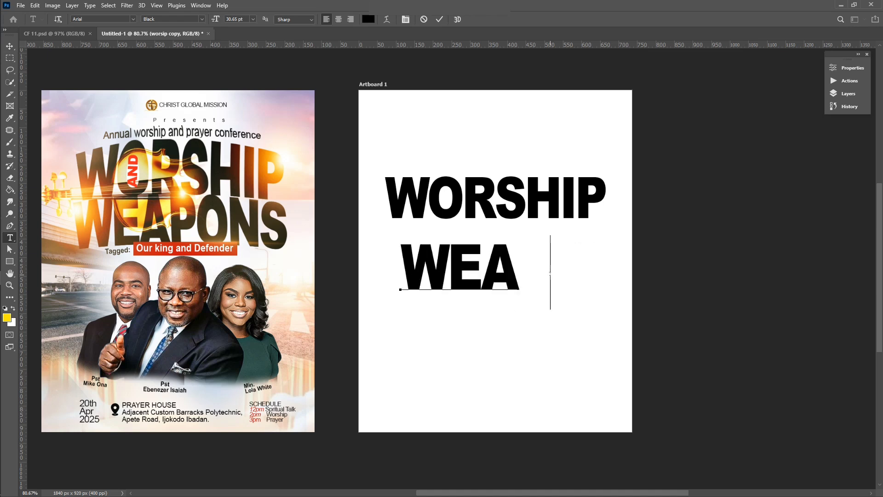
type("PONS")
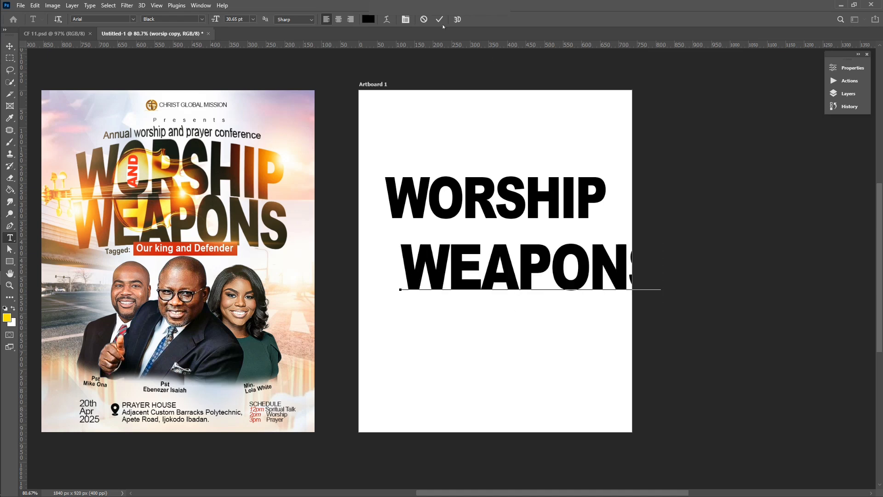
left_click(439, 19)
Narrow WEAPONS to about 84% width and stretch WORSHIP taller toward it
key("v")
left_click_drag(559, 238, 558, 237)
left_click_drag(650, 256, 604, 239)
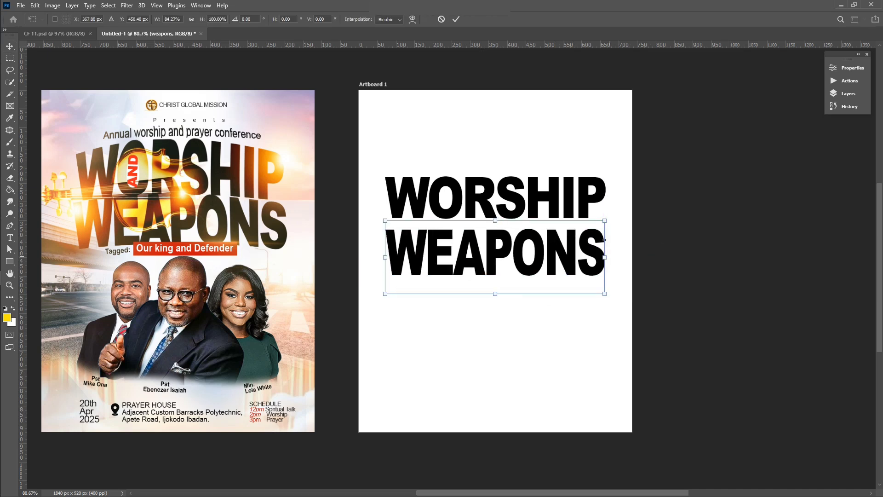
left_click(456, 19)
left_click(544, 196)
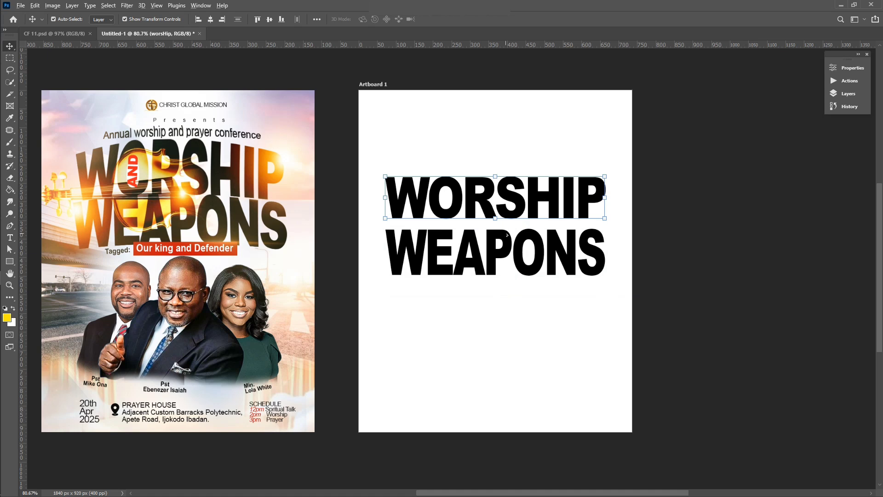
scroll(509, 230, "up", 1)
left_click_drag(496, 219, 497, 240)
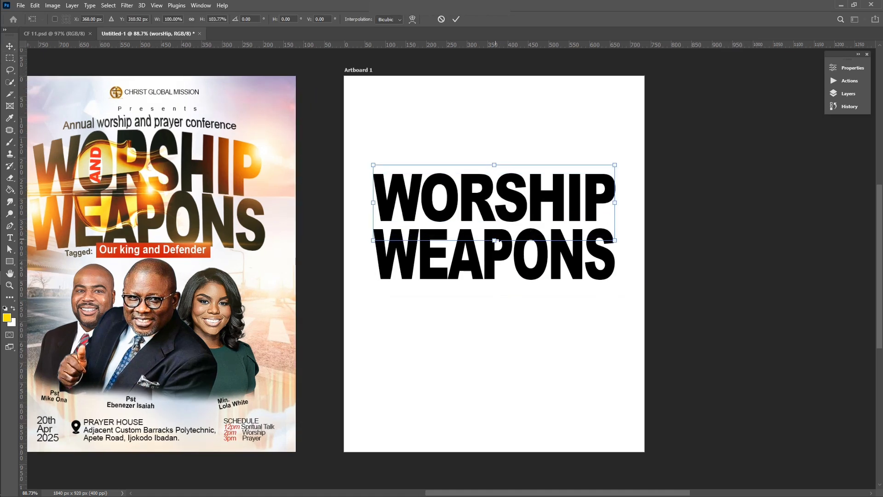
left_click(688, 255)
Select both headline words and nudge them upward together
left_click(611, 254, "shift")
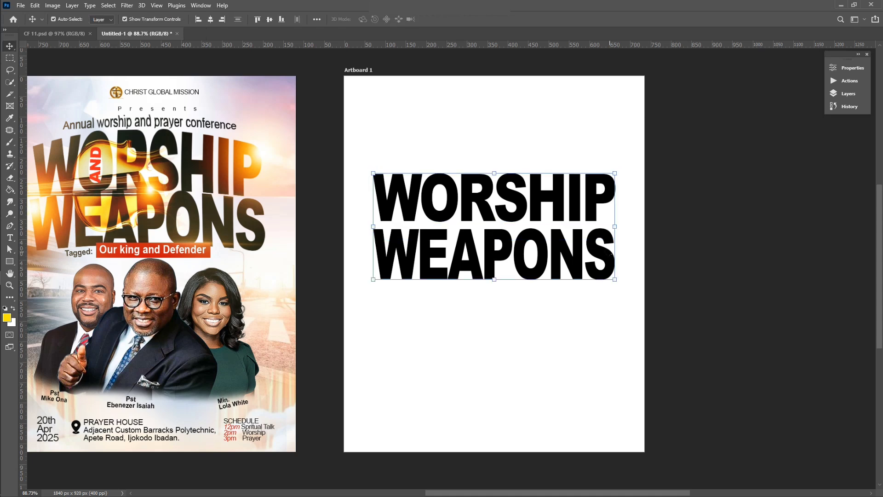
key("Up")
key("Up")
key("Up")
key("Up")
key("shift+Up")
key("shift+Up")
key("shift+Up")
key("shift+Up")
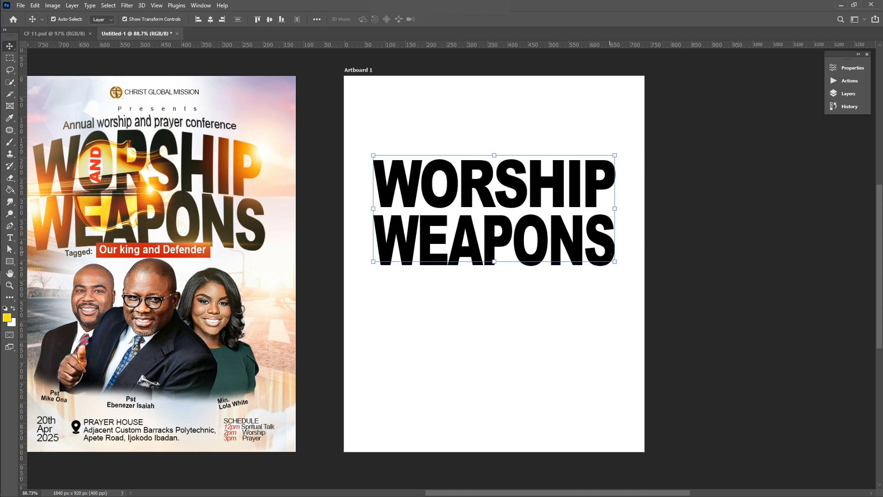
key("shift+Right")
key("shift+Right")
key("shift+Right")
key("Left")
key("Left")
key("Left")
key("Left")
key("Left")
key("Left")
key("Left")
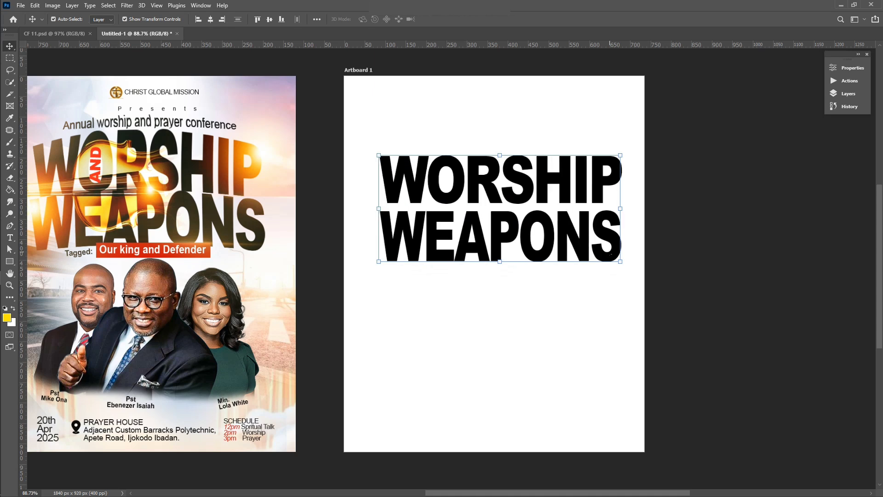
Duplicate the weapons and worsHip text layers and hide the copies as backups
left_click(848, 93)
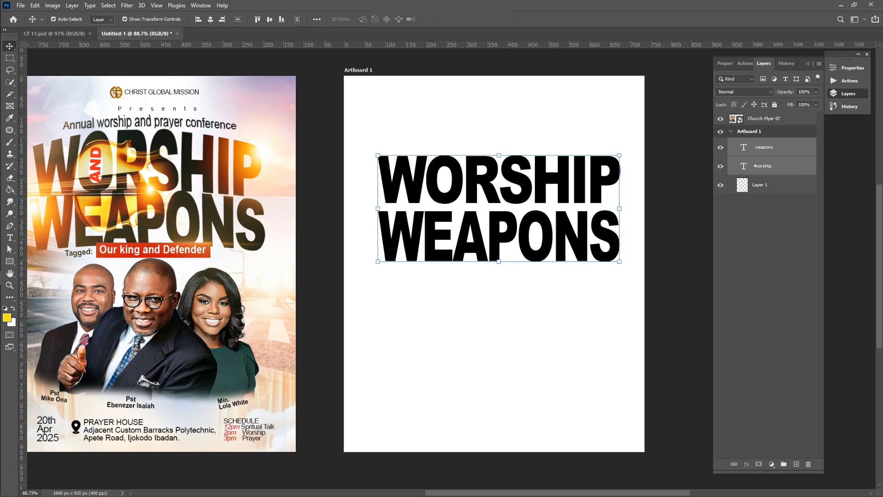
left_click_drag(779, 175, 797, 464)
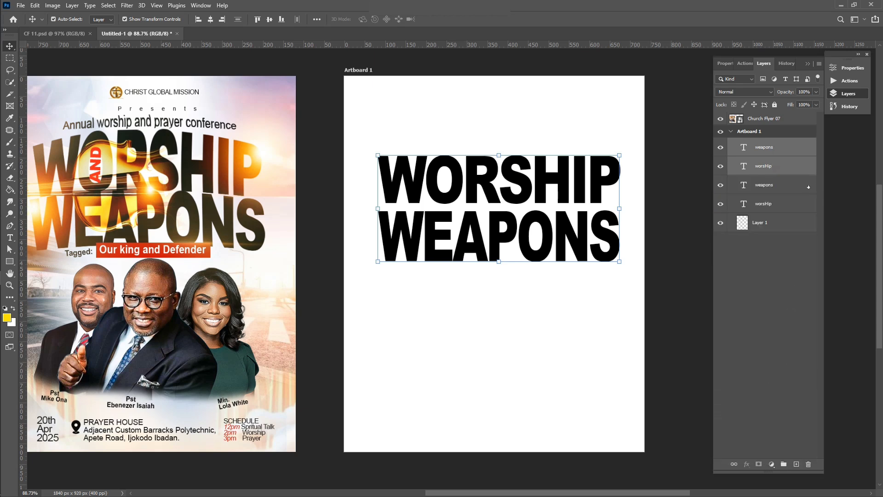
left_click(720, 186)
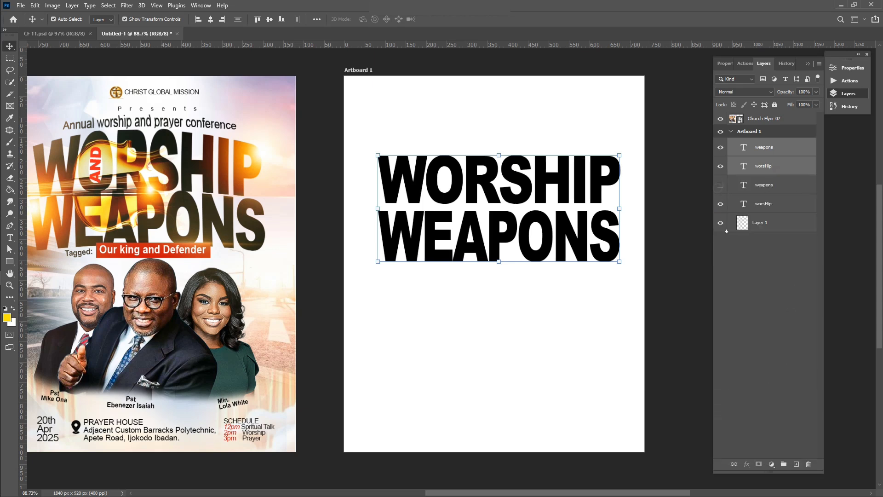
left_click(721, 204)
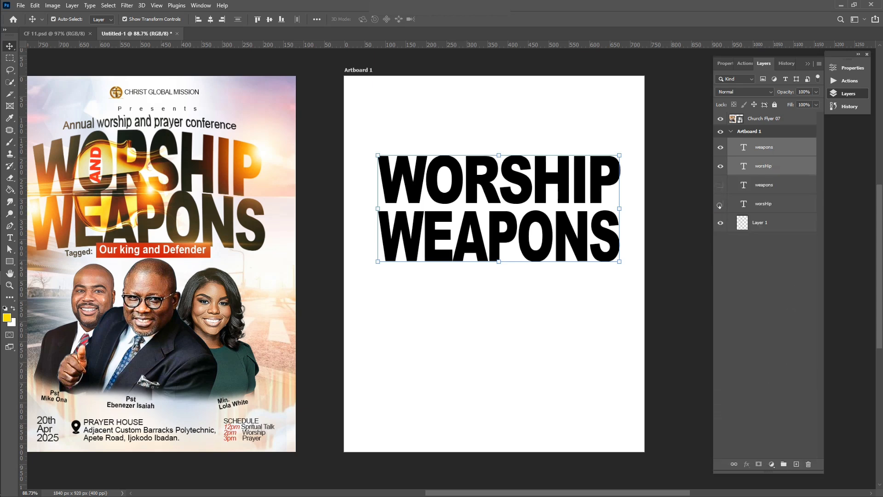
Rasterize the visible weapons and worsHip layers, then select only worsHip
right_click(775, 155)
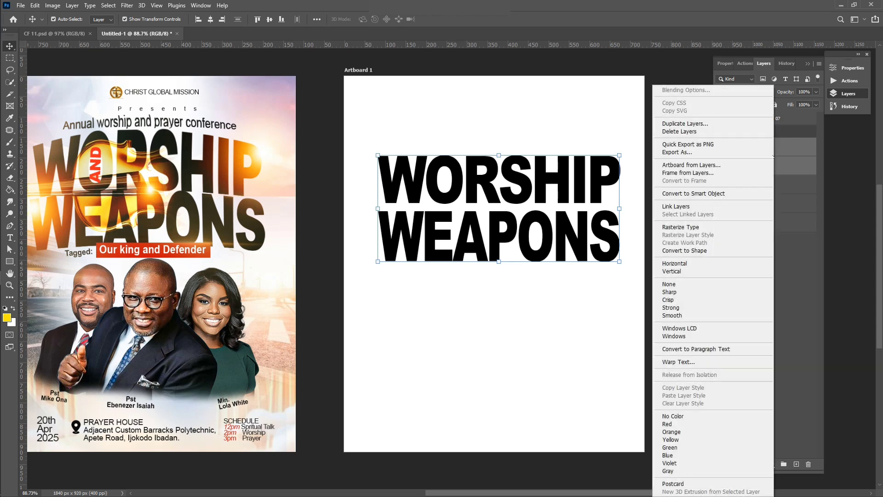
left_click(703, 227)
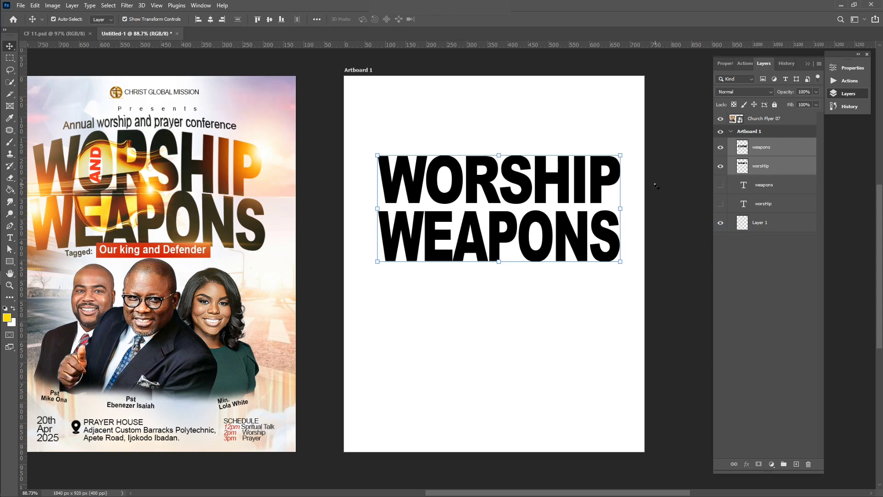
left_click(423, 132)
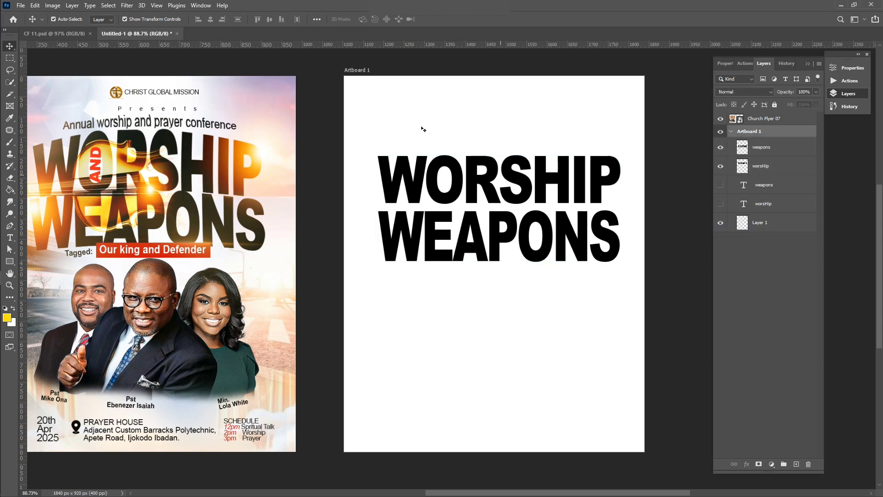
left_click(405, 176)
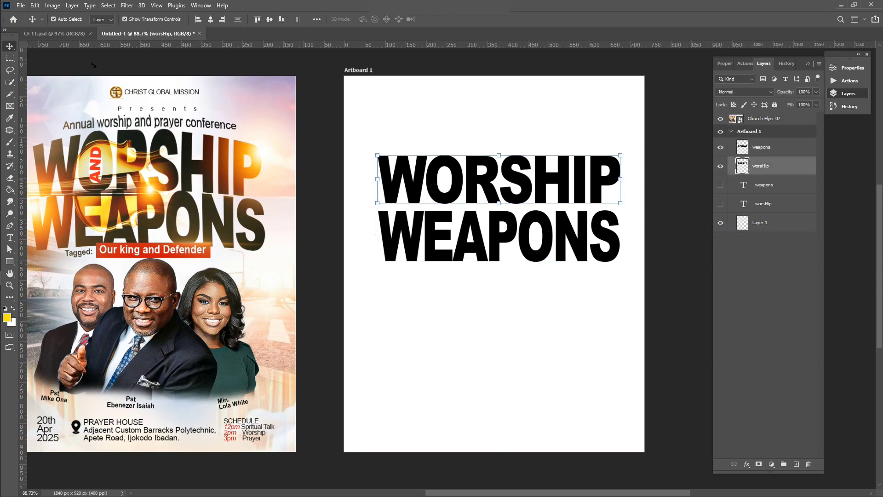
Apply Edit > Transform > Warp to worsHip, lifting its top and bottom handles into an arch
left_click(35, 6)
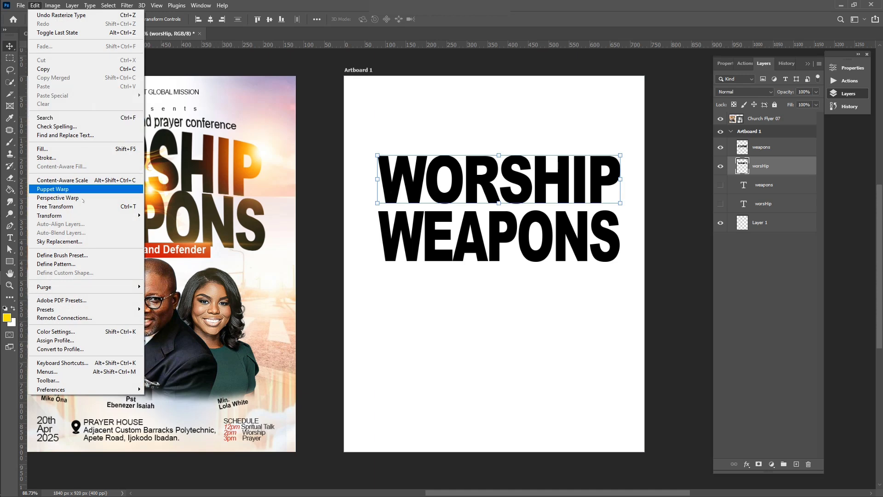
mouse_move(97, 216)
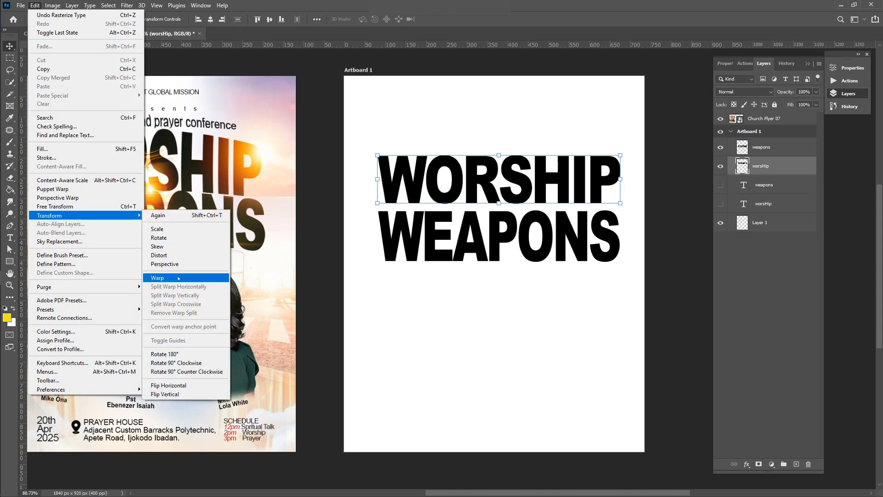
left_click(178, 278)
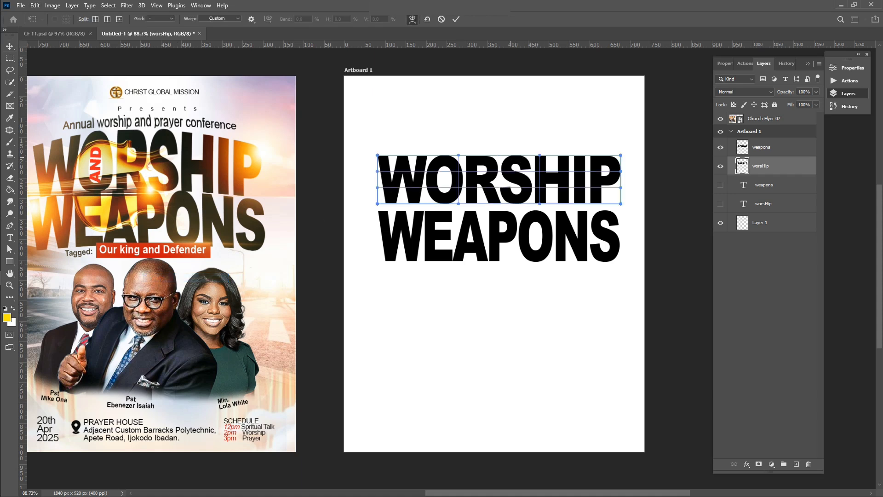
left_click_drag(509, 155, 510, 149)
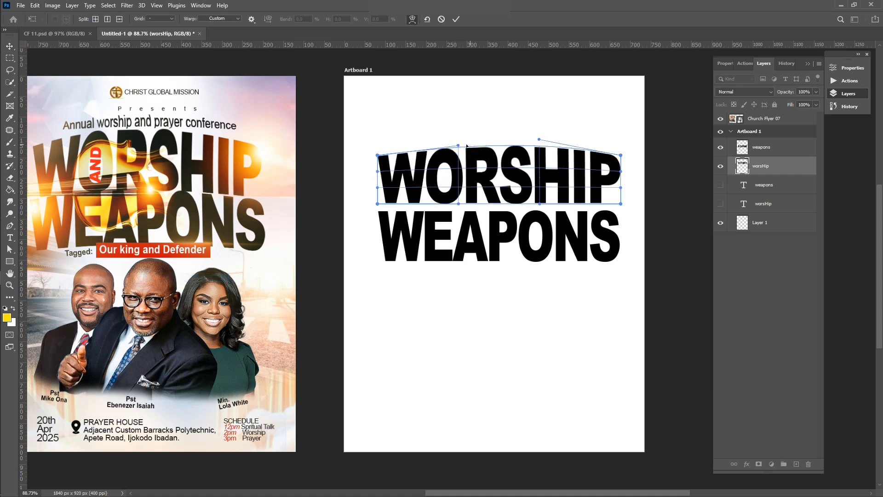
left_click_drag(458, 144, 457, 138)
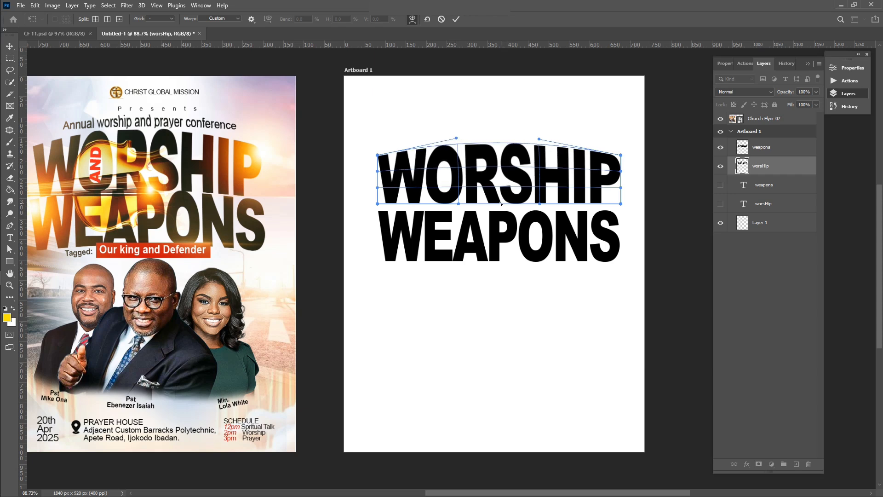
left_click_drag(501, 203, 501, 196)
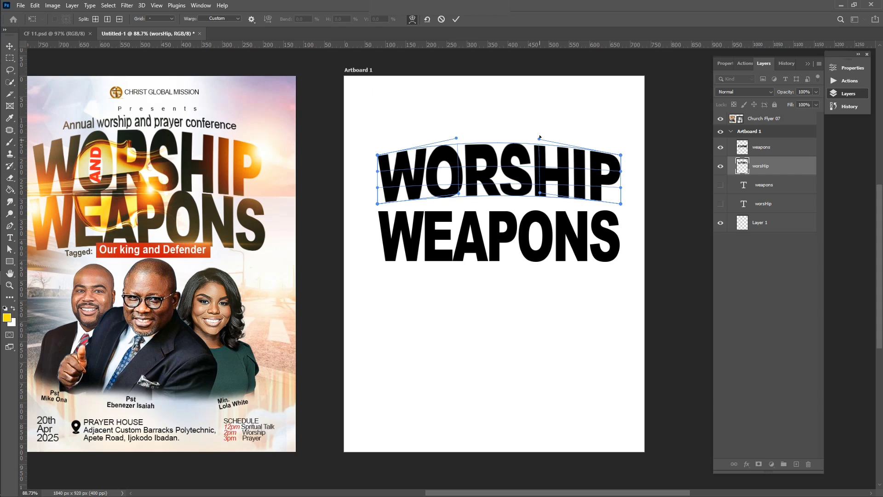
left_click_drag(540, 136, 538, 134)
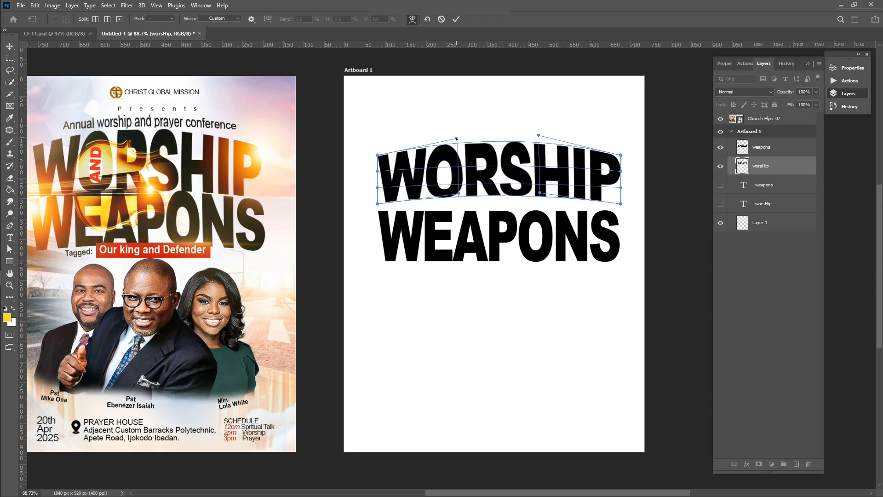
left_click_drag(456, 138, 456, 134)
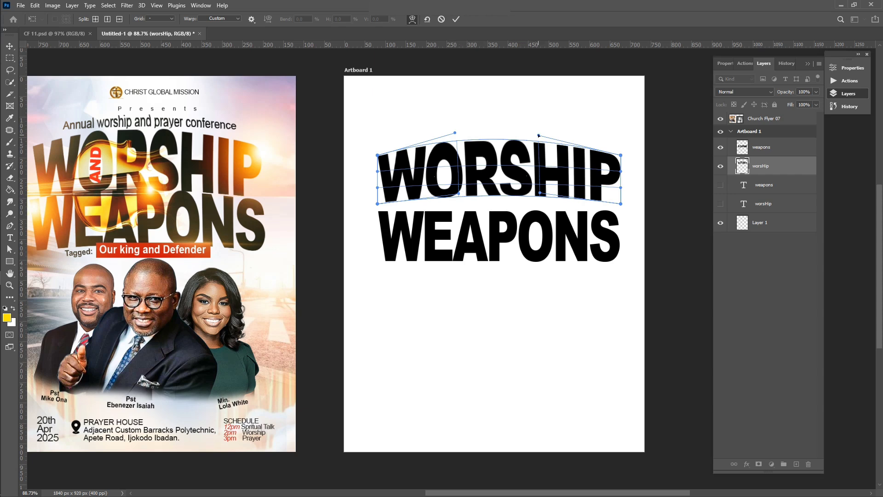
left_click_drag(538, 136, 544, 132)
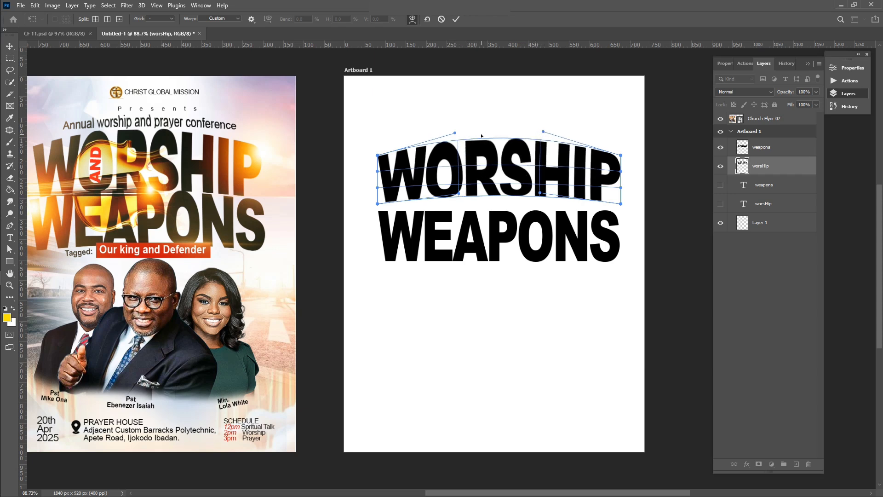
left_click_drag(455, 132, 450, 135)
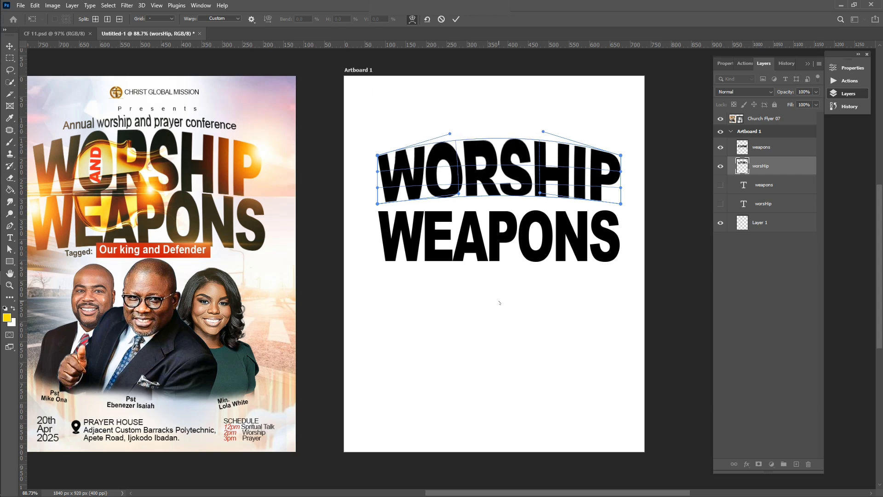
key("Return")
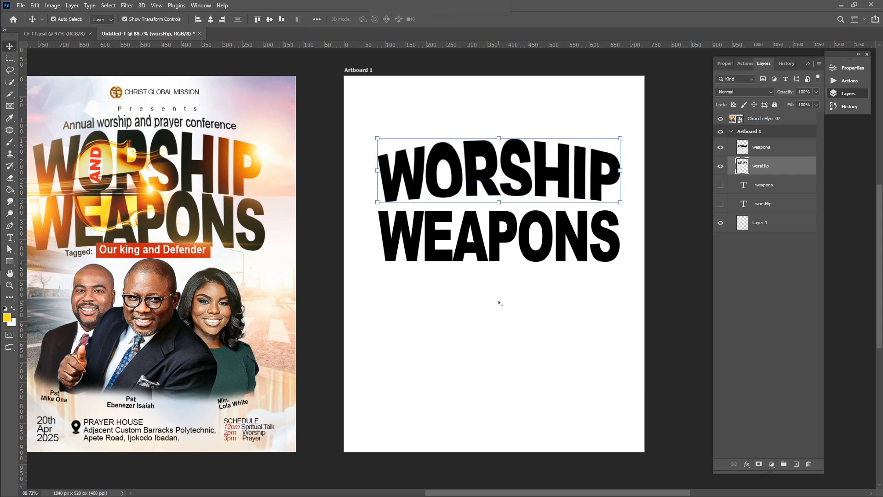
left_click(552, 252)
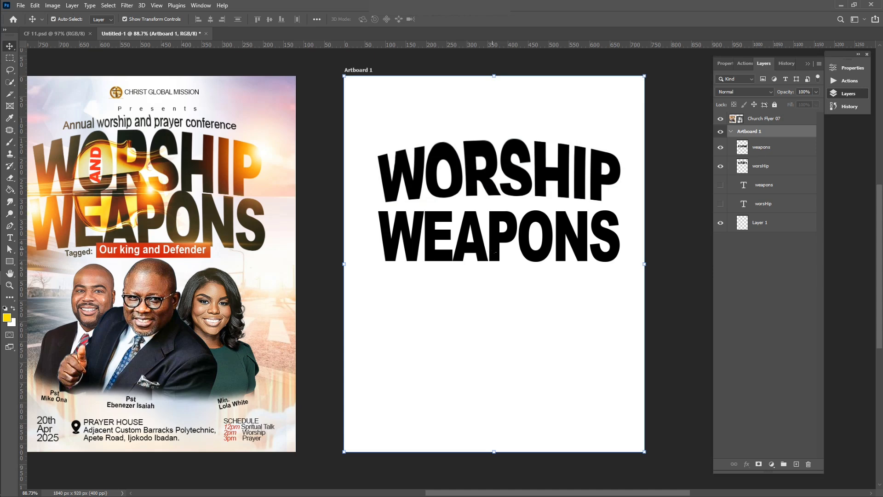
Warp the weapons layer, raising its top and bottom handles to arch under WORSHIP
left_click(495, 252)
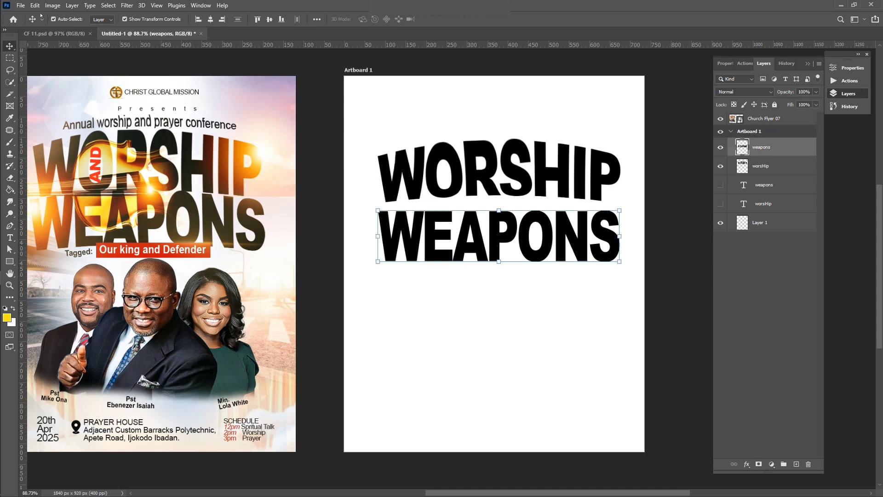
left_click(20, 5)
mouse_move(35, 5)
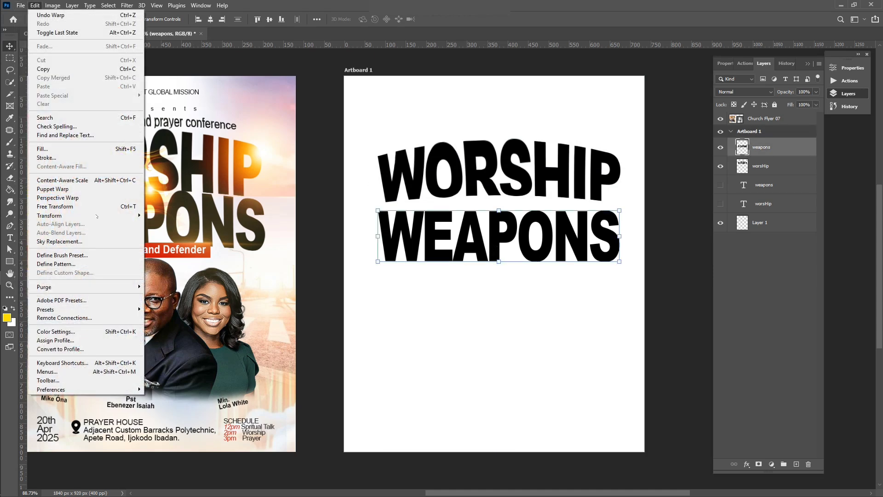
mouse_move(97, 216)
left_click(159, 277)
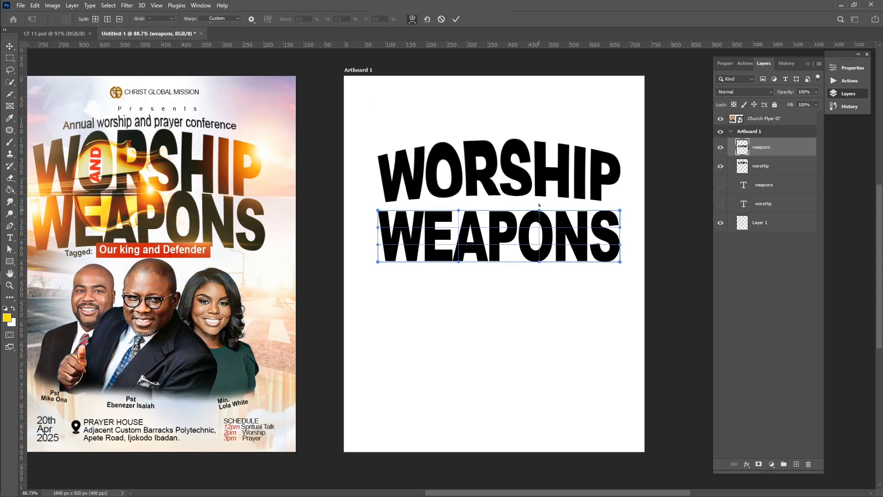
left_click_drag(539, 205, 519, 204)
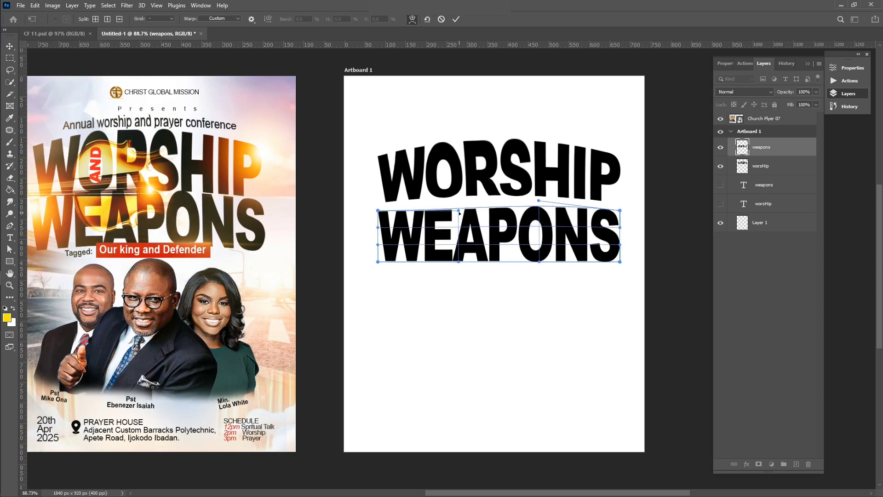
left_click_drag(459, 212, 458, 193)
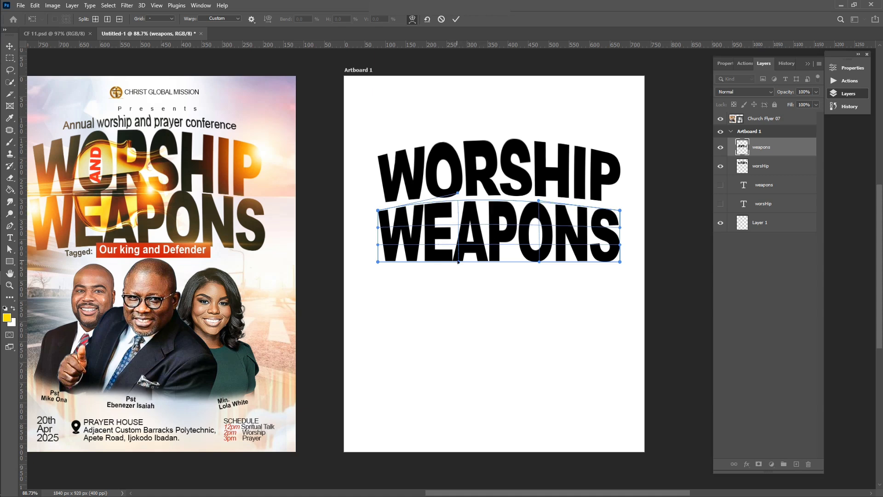
left_click_drag(459, 262, 459, 249)
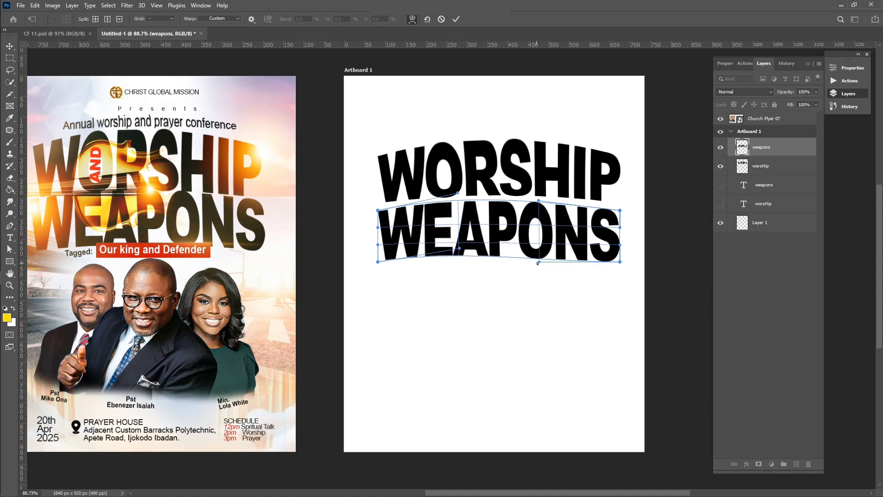
left_click_drag(539, 256, 539, 258)
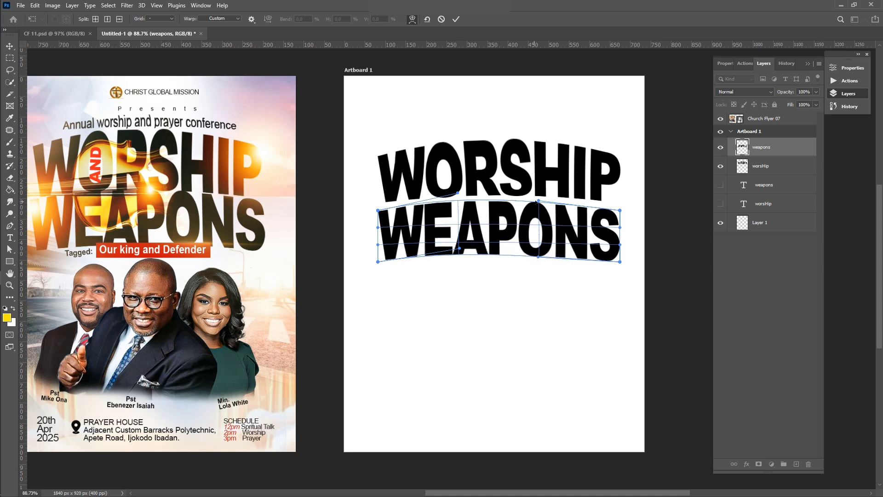
left_click_drag(538, 201, 537, 197)
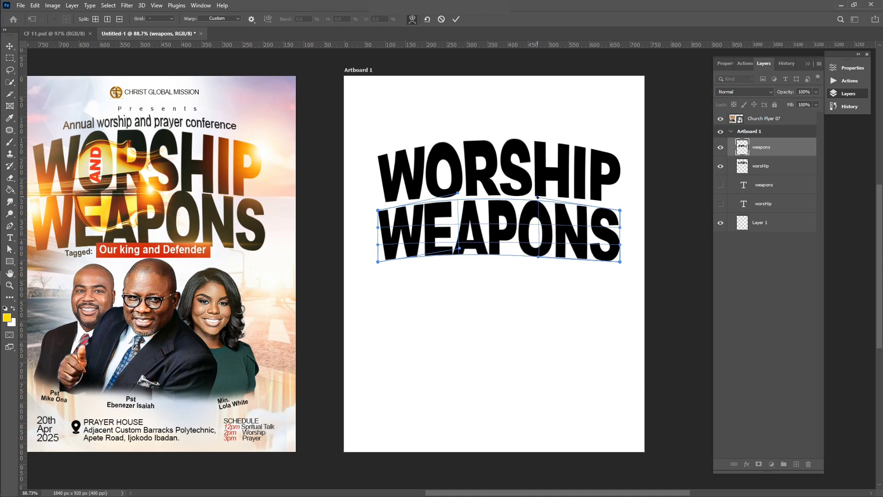
key("Return")
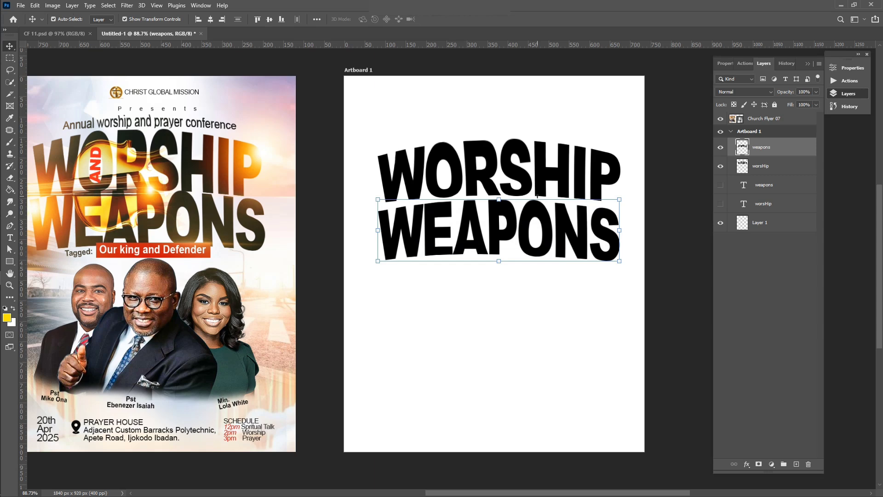
Select both headline words and scale them slightly smaller from a corner
left_click(566, 370)
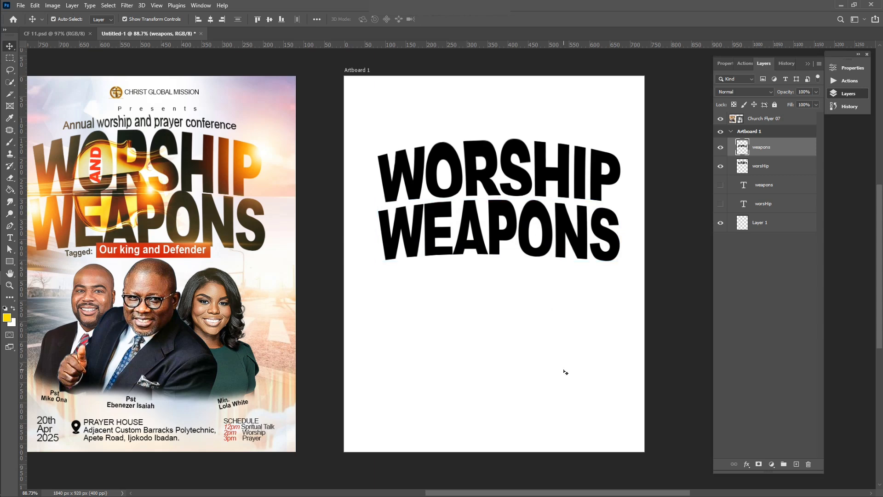
scroll(566, 370, "down", 2)
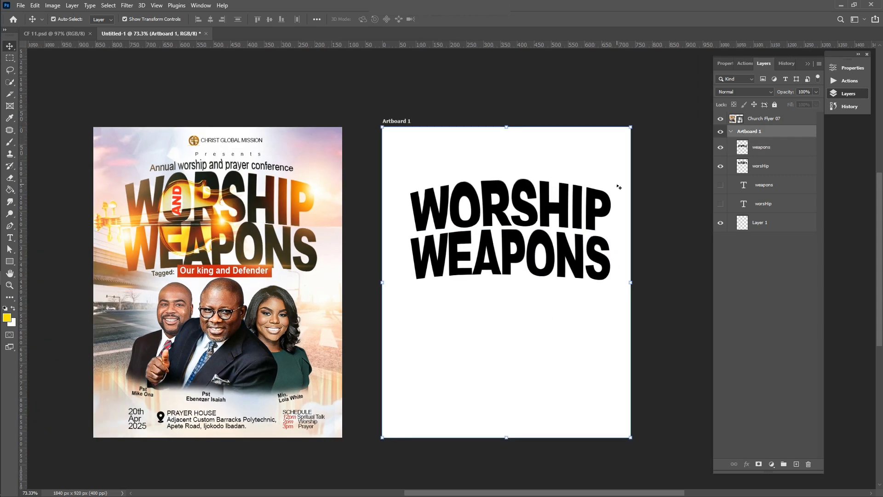
left_click_drag(618, 184, 500, 287)
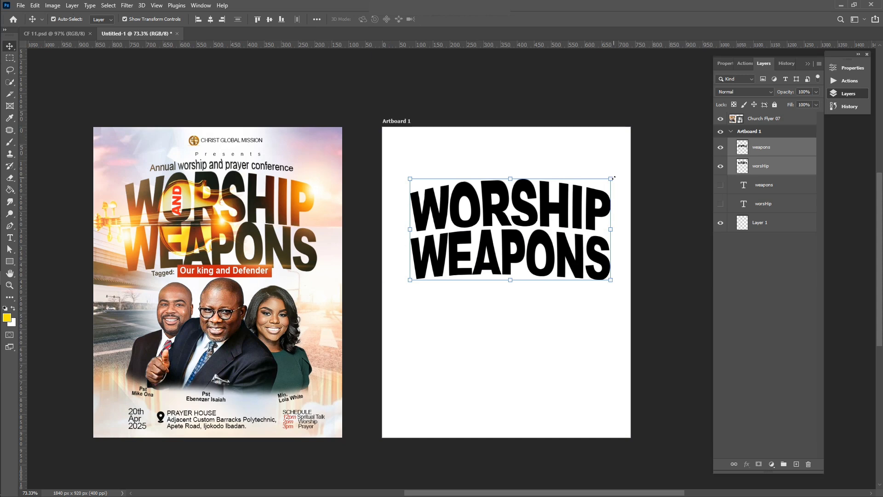
left_click_drag(614, 177, 607, 183)
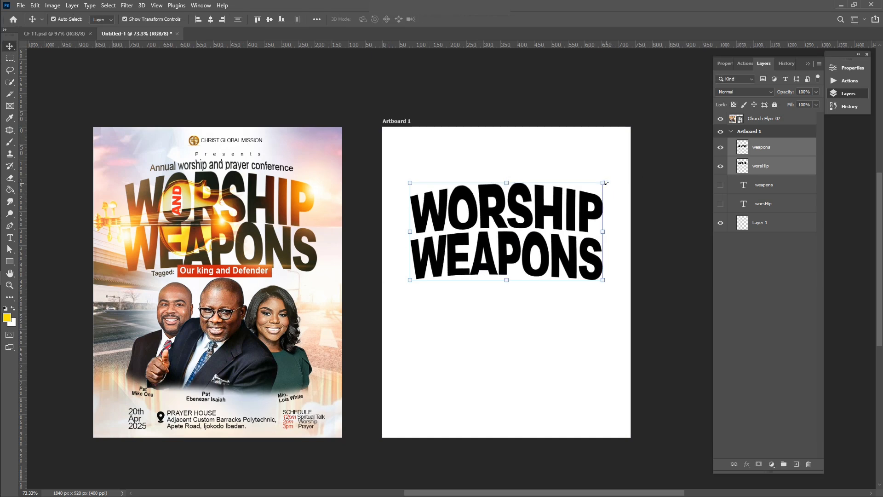
scroll(548, 229, "up", 1)
left_click(490, 310)
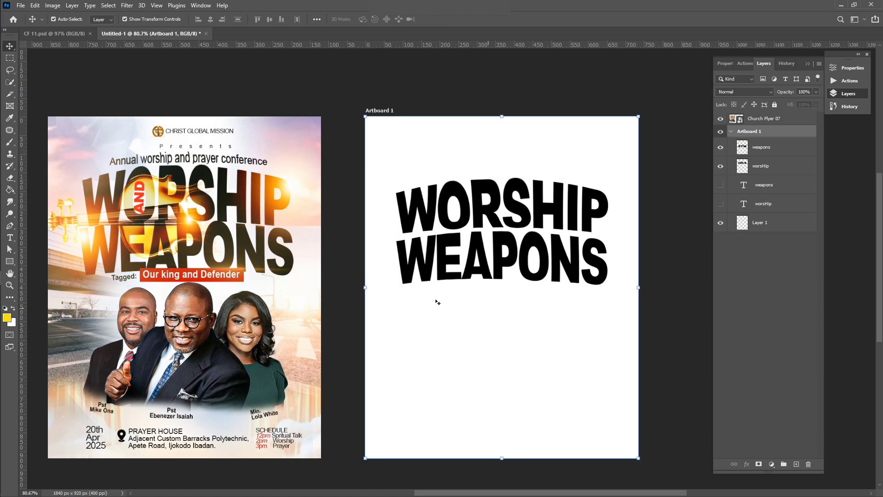
scroll(269, 299, "right", 2)
scroll(257, 296, "left", 2)
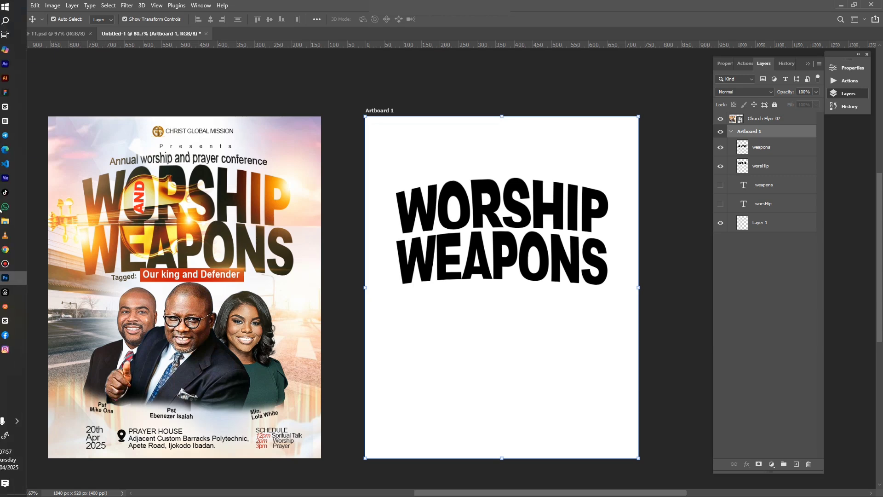
Drag the gold violin PNG from the Flyer 07 folder onto the artboard
left_click(22, 221)
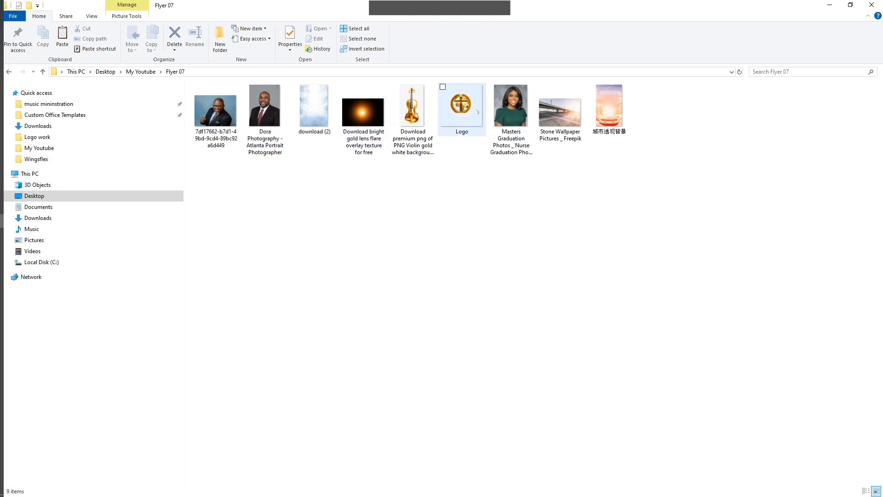
left_click(414, 107)
left_click_drag(416, 106, 486, 294)
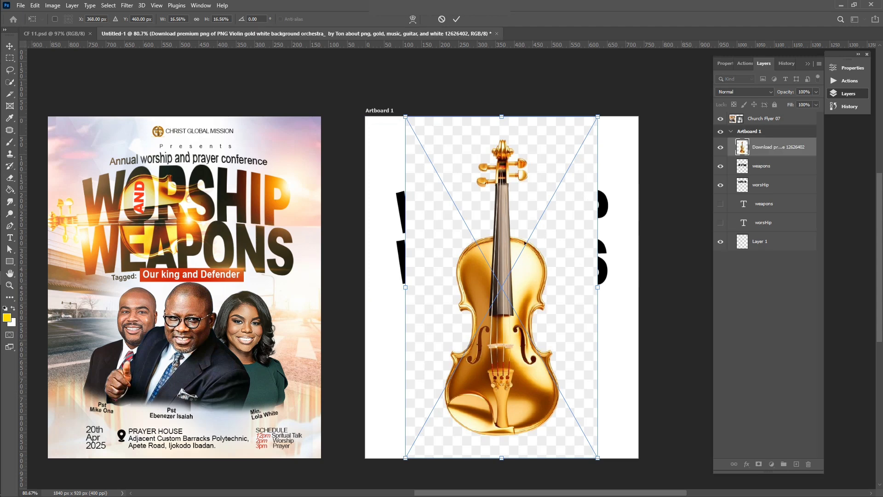
Cut the violin out of its background onto its own layer and delete the original image layer
left_click(456, 18)
left_click(110, 5)
left_click(166, 113)
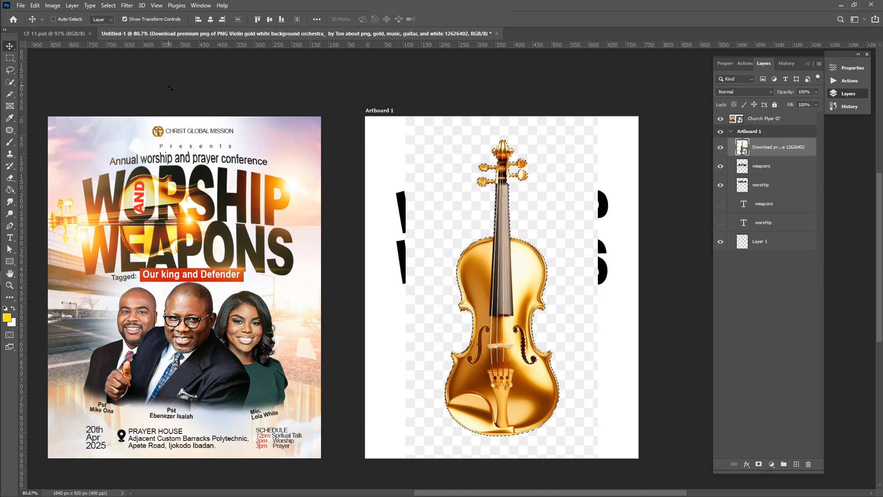
key("ctrl+j")
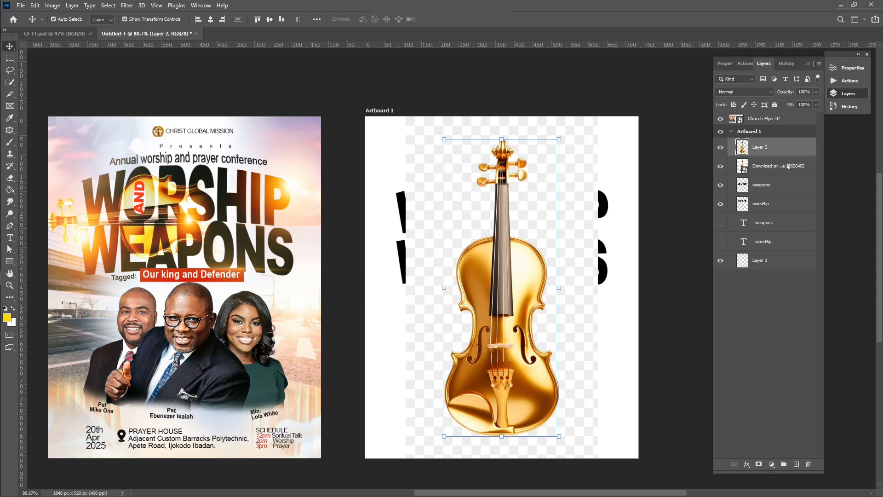
left_click(789, 166)
key("Delete")
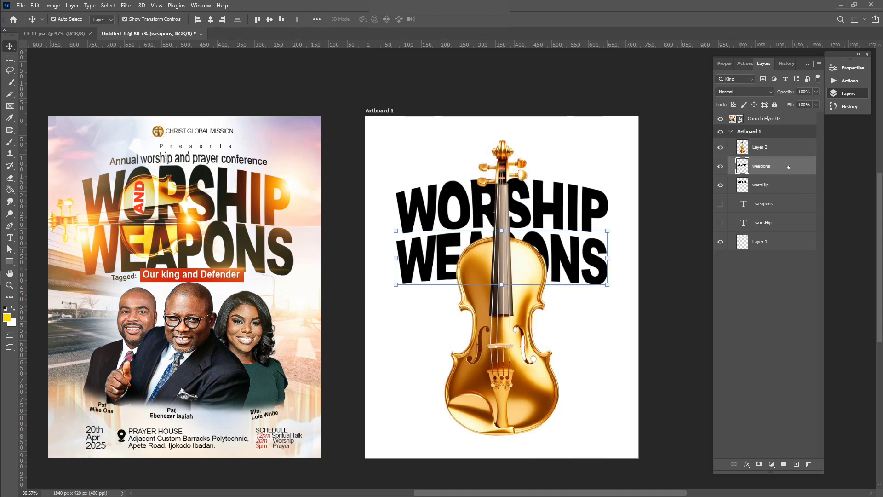
left_click(507, 276)
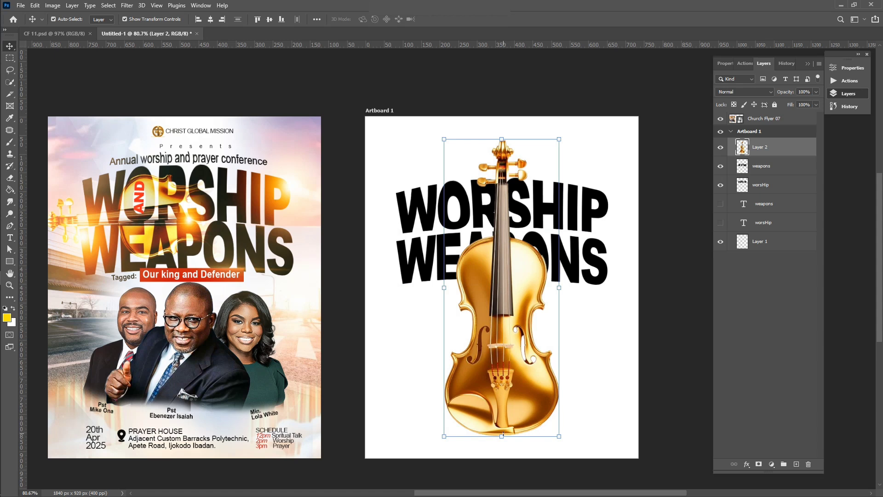
Squash the violin, rotate it -90°, shrink it and move it over the headline
left_click_drag(503, 434, 508, 382)
left_click_drag(508, 381, 508, 378)
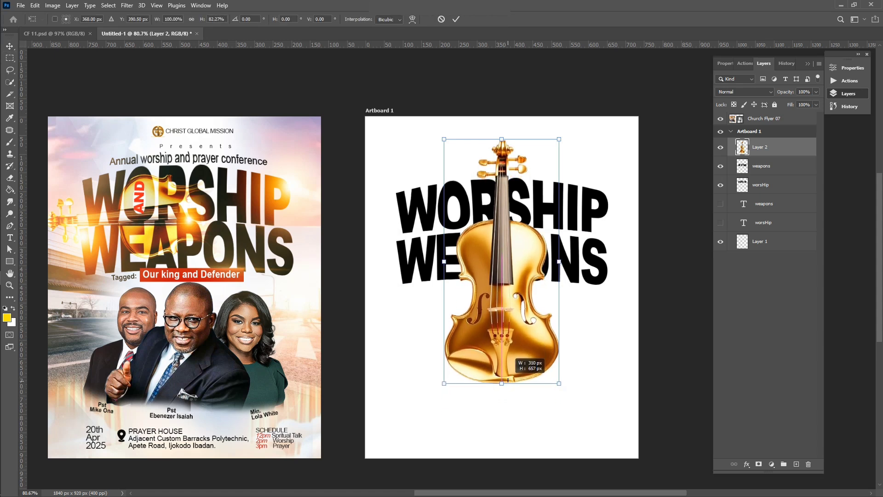
left_click_drag(570, 128, 421, 192)
left_click_drag(584, 260, 548, 229)
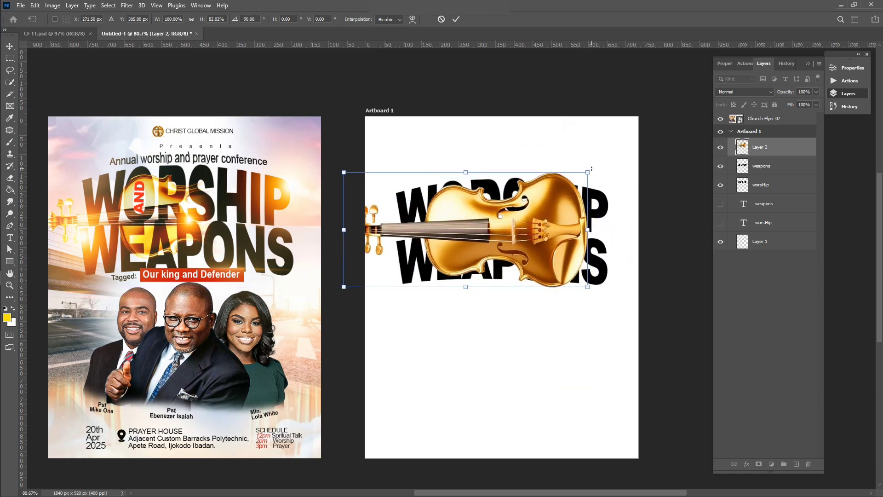
left_click_drag(587, 172, 543, 194)
left_click_drag(510, 239, 524, 229)
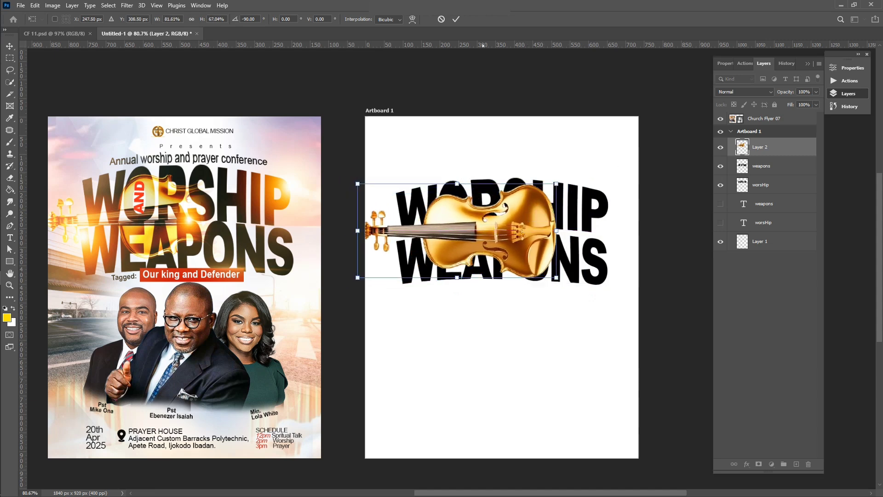
left_click(456, 19)
Shift the violin slightly right and commit it, discarding a trial tilt
scroll(527, 234, "up", 3)
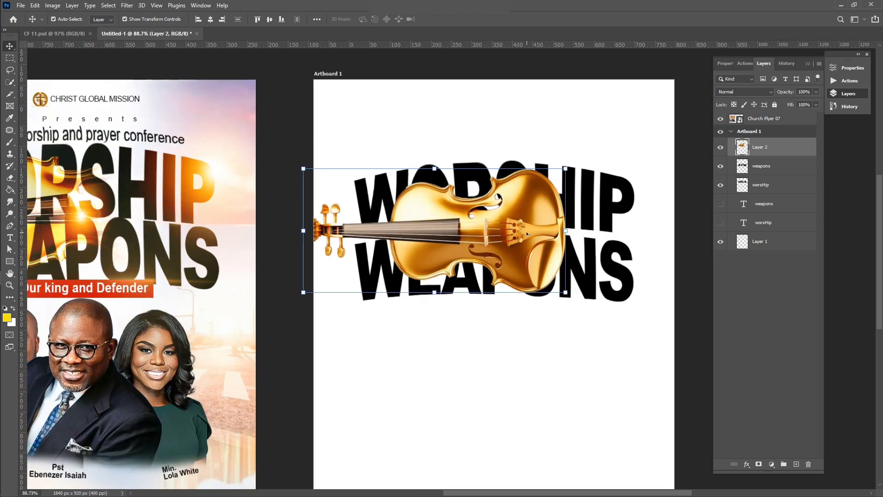
left_click_drag(530, 248, 560, 231)
key("Return")
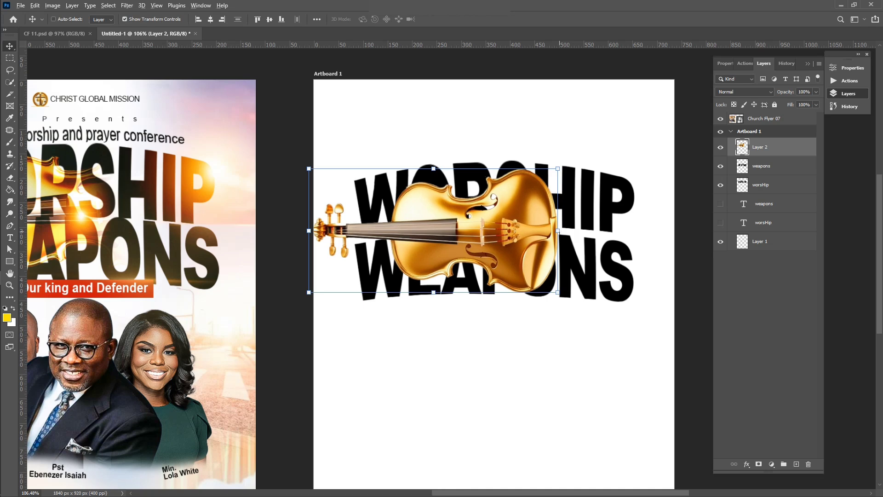
scroll(560, 231, "down", 2)
scroll(559, 231, "down", 1)
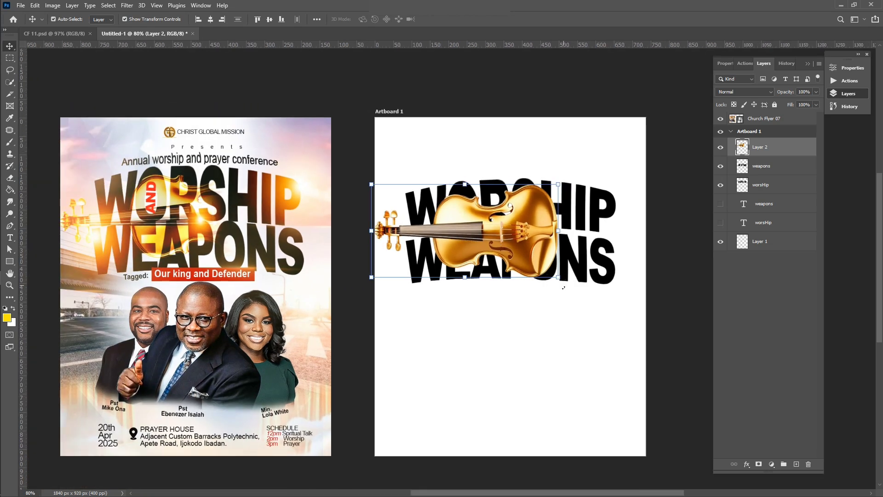
left_click_drag(564, 287, 572, 281)
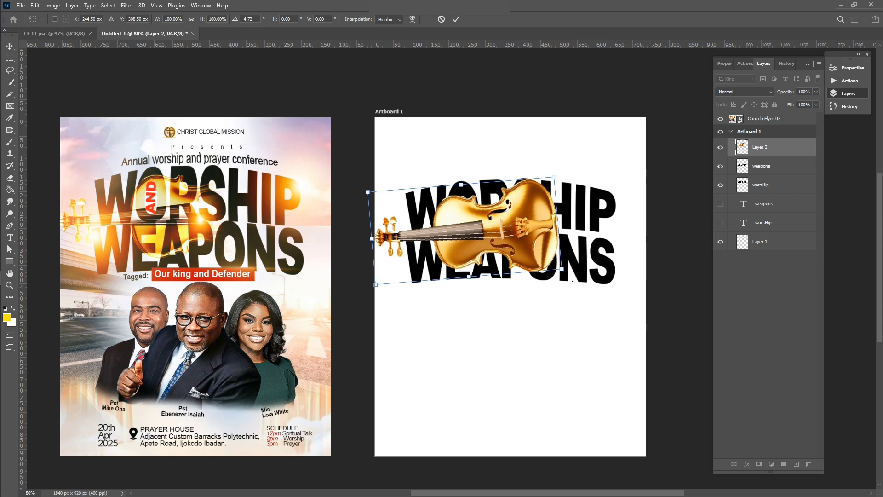
key("Escape")
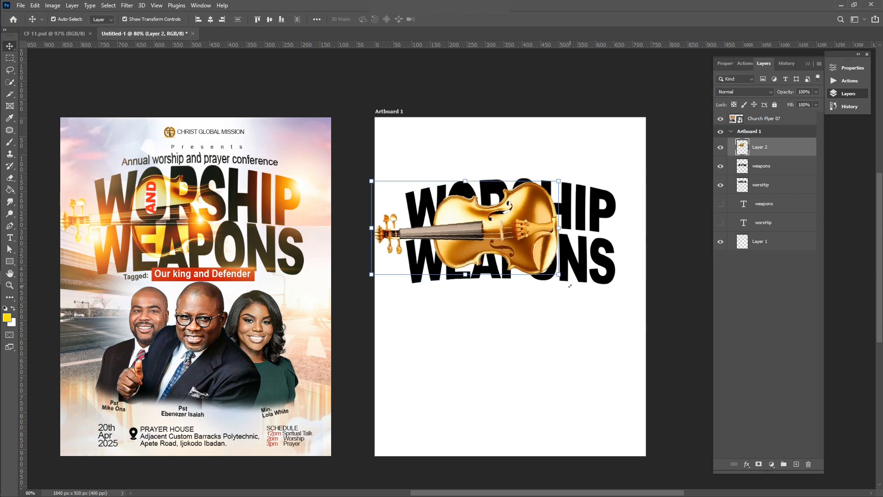
Set Layer 2's blend mode to Hard Light after briefly trying Overlay
left_click(730, 92)
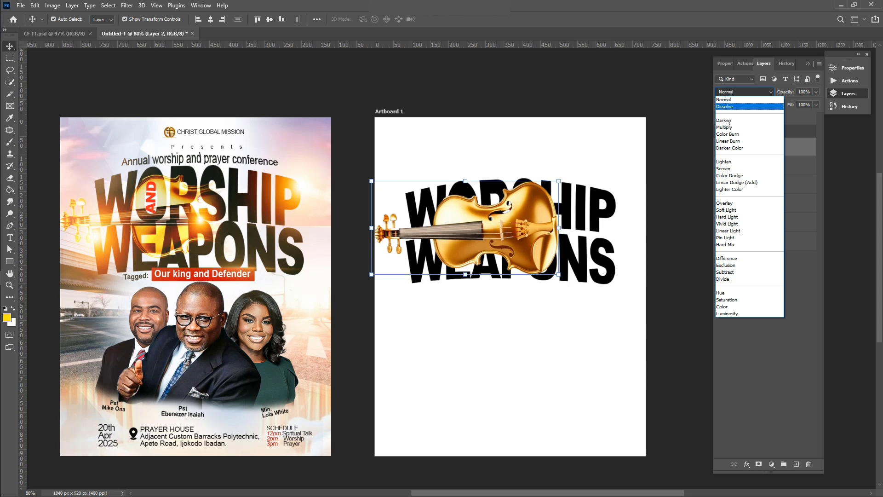
left_click(722, 217)
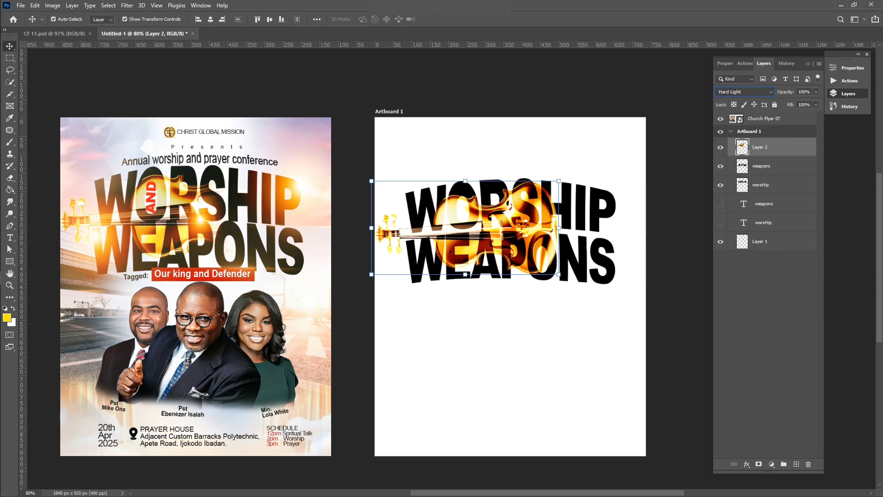
key("Up")
key("Up")
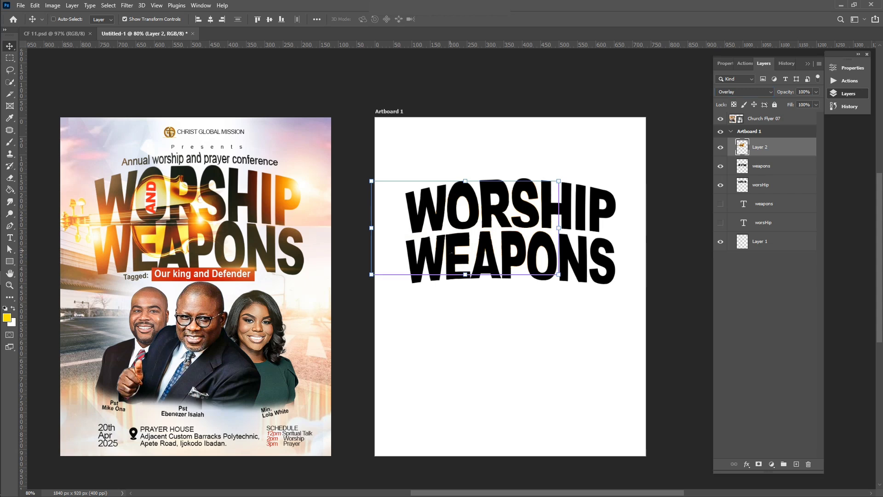
key("Down")
key("Down")
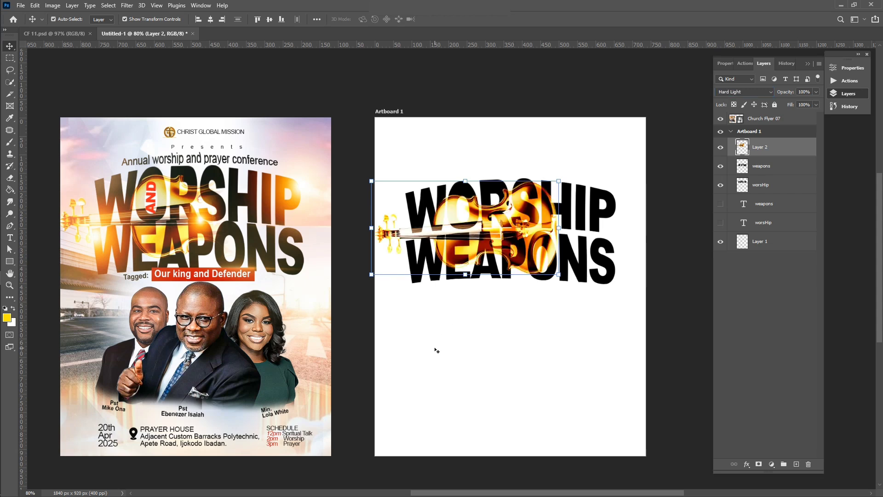
left_click(437, 350)
left_click(404, 235)
Erase the violin over the S and PO letters with a 183 px soft eraser
key("e")
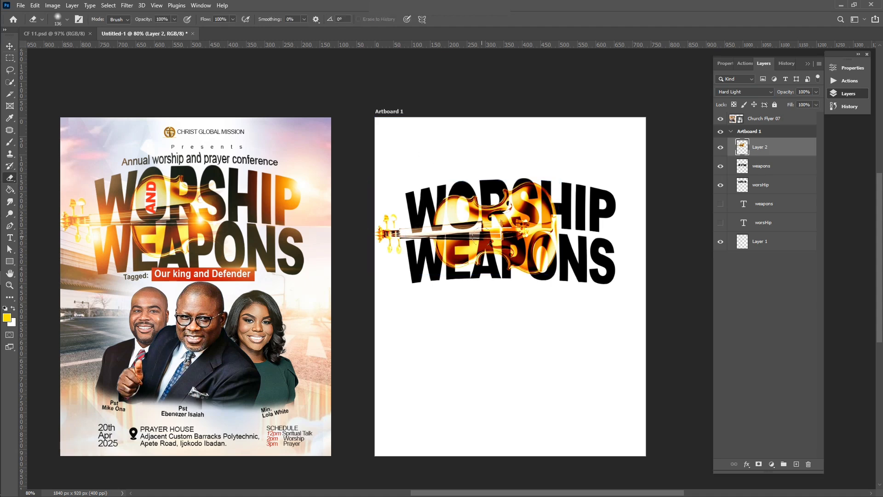
left_click(67, 18)
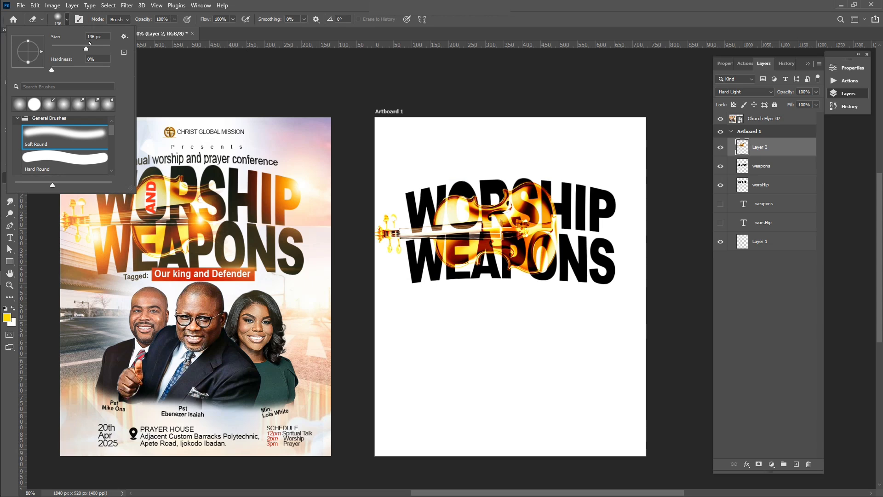
left_click_drag(86, 47, 94, 48)
left_click(547, 211)
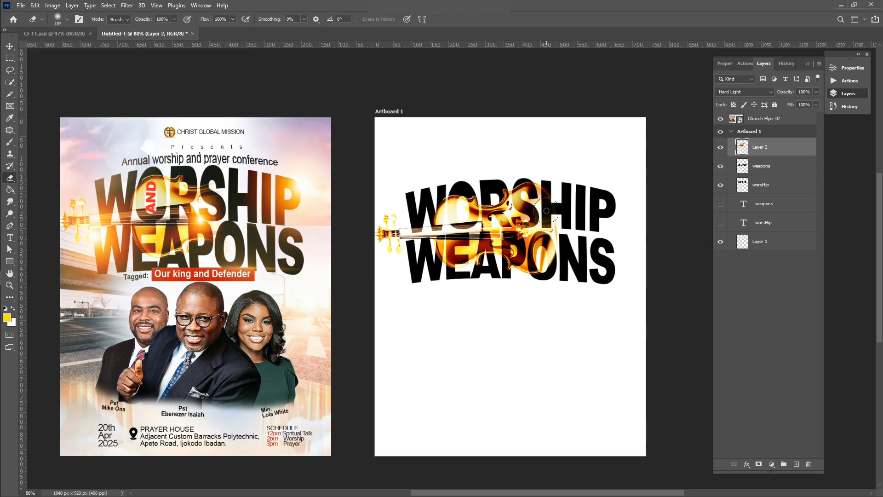
mouse_move(546, 211)
left_mouse_down()
mouse_move(518, 202)
mouse_move(552, 273)
left_mouse_up()
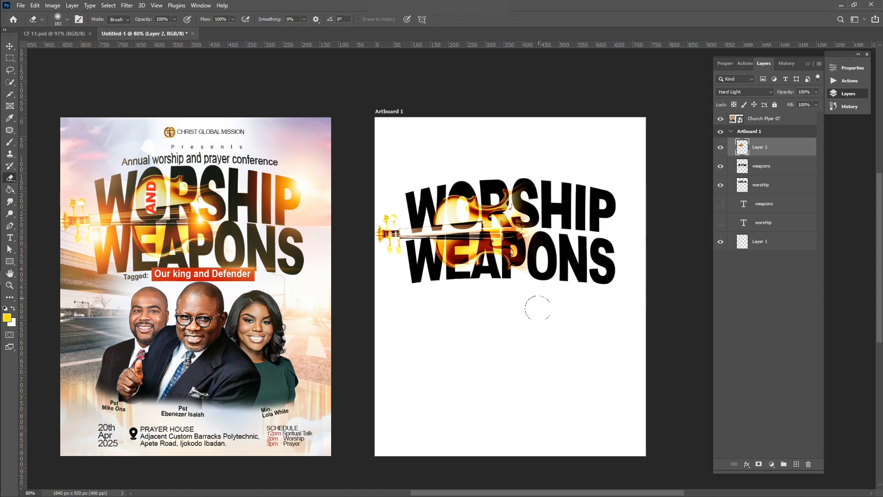
Switch back to the Move tool and deselect the violin layer
scroll(483, 302, "down", 1)
scroll(520, 265, "up", 1)
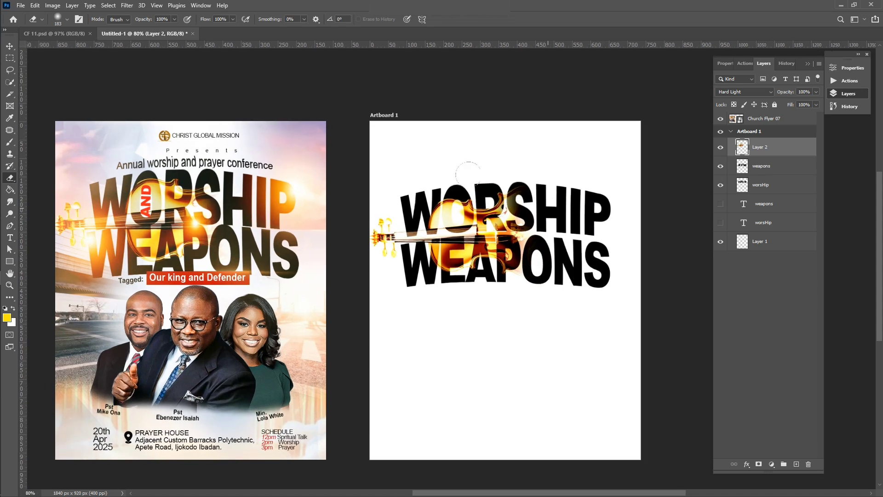
left_click(9, 46)
left_click(414, 82)
scroll(419, 250, "down", 1)
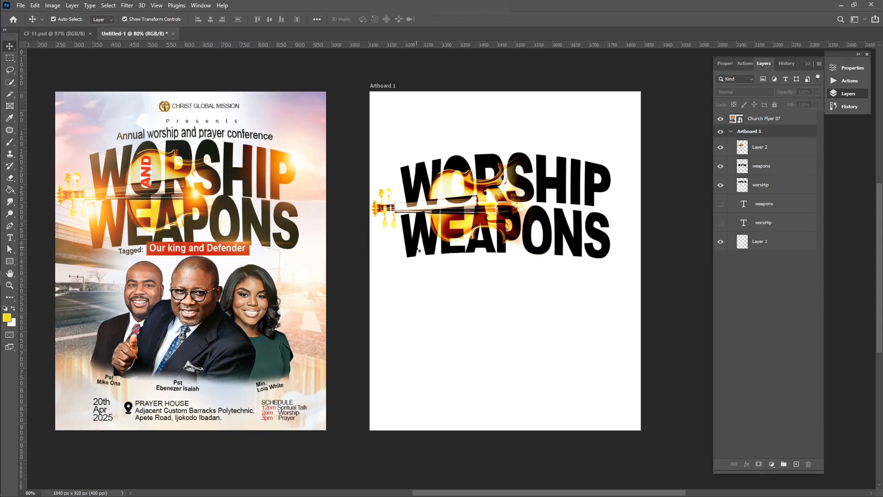
scroll(479, 234, "up", 1)
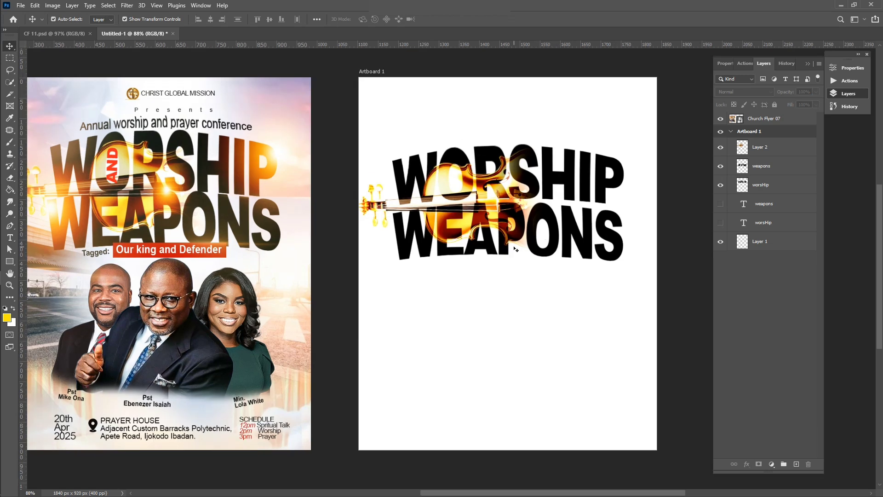
scroll(506, 260, "up", 1)
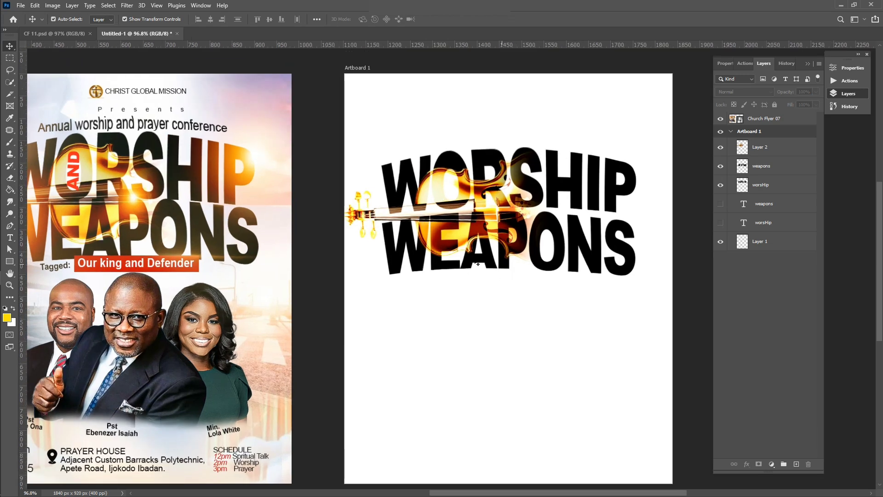
scroll(243, 243, "left", 1)
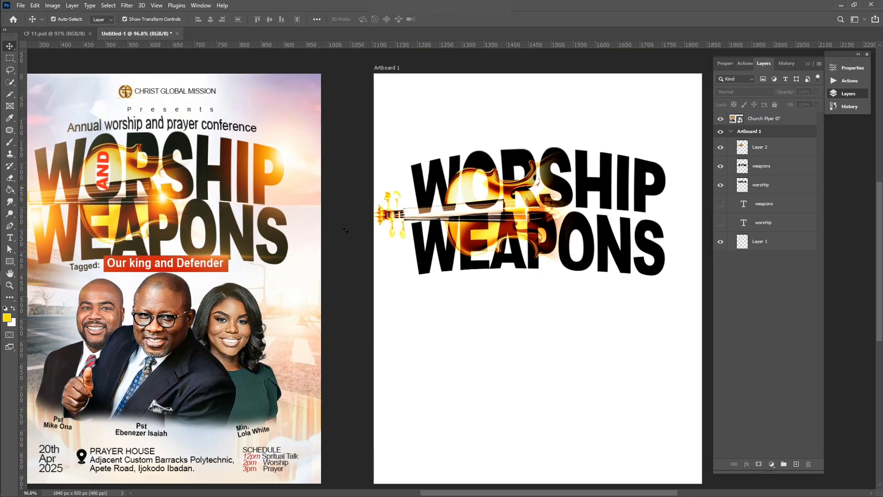
scroll(346, 230, "down", 1)
scroll(442, 289, "down", 1)
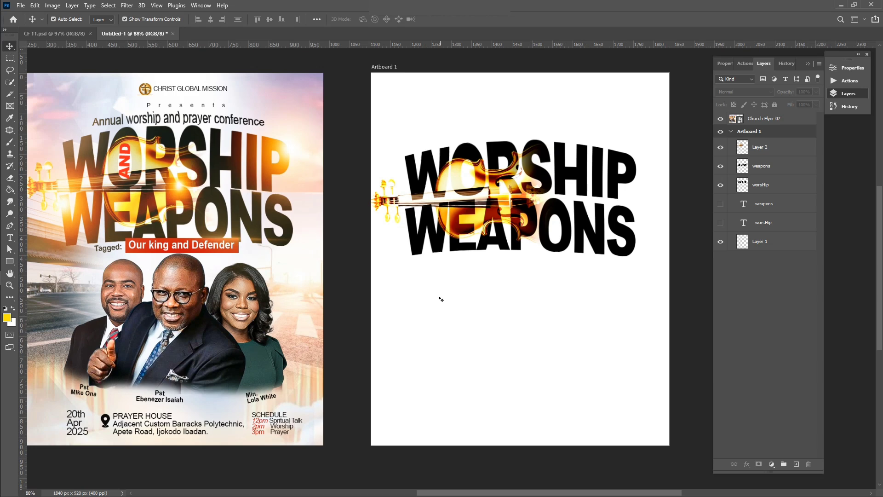
Select Artboard 1 with the Type tool, creating an empty text layer, Layer 8
left_click(437, 330)
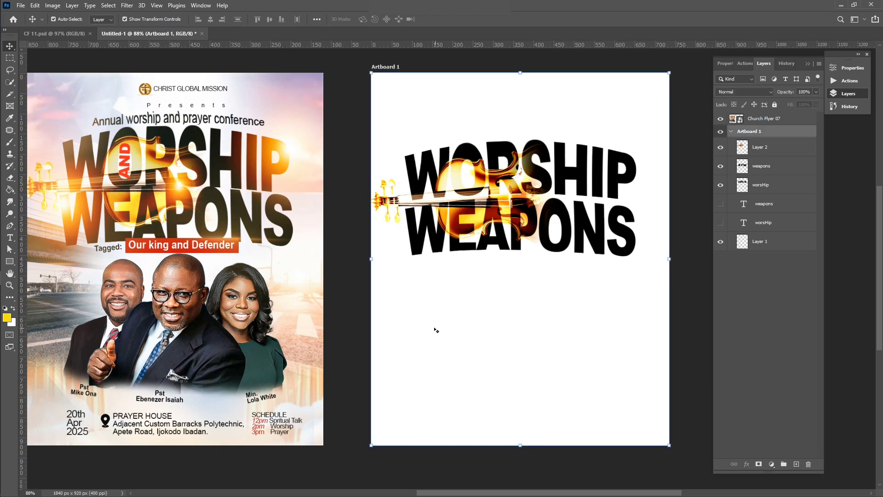
key("t")
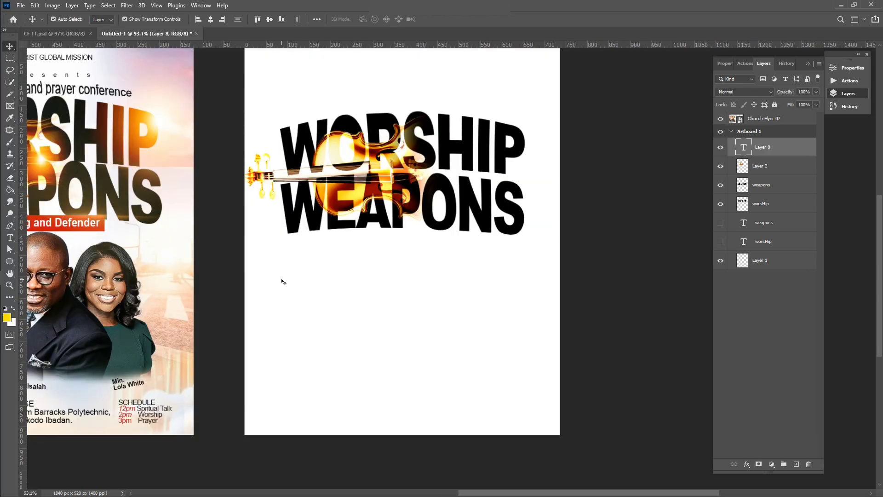
scroll(282, 280, "right", 1)
scroll(283, 281, "right", 4)
scroll(283, 281, "left", 6)
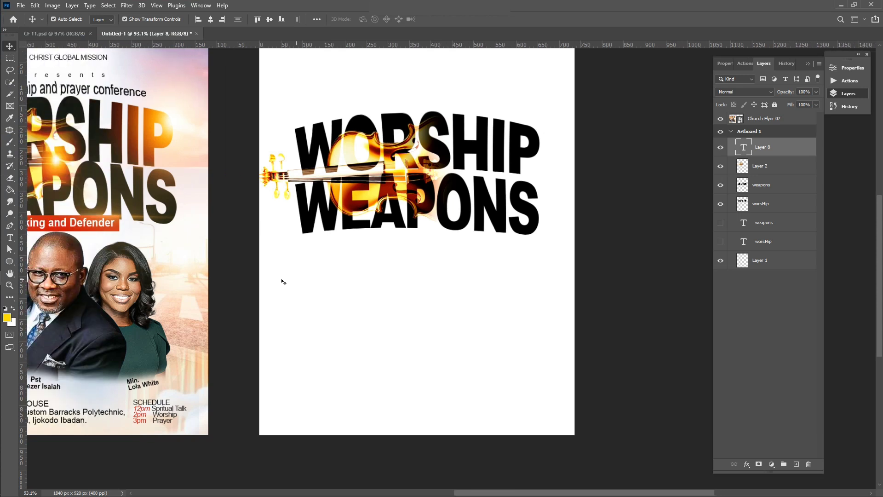
scroll(282, 282, "up", 1)
scroll(75, 204, "right", 5)
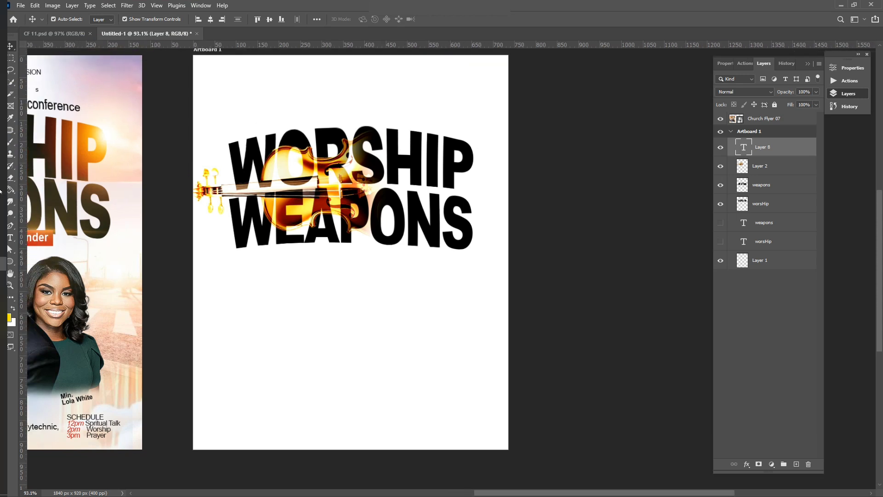
scroll(248, 210, "left", 4)
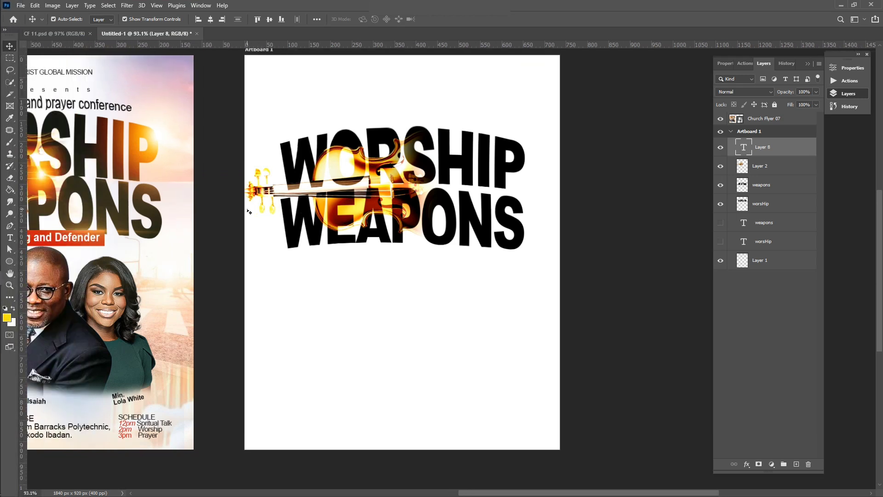
left_click(247, 210)
scroll(248, 211, "left", 6)
scroll(248, 212, "left", 3)
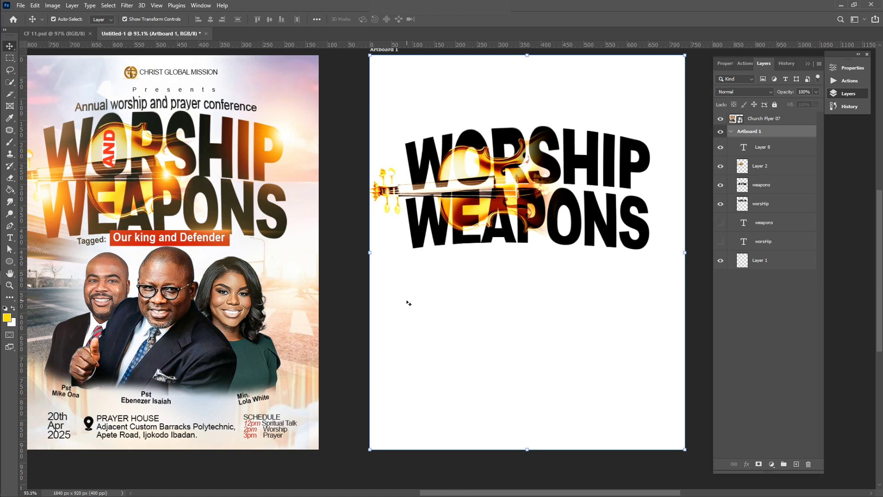
Type 'Annual worship and prayer conference' with All Caps turned off
key("t")
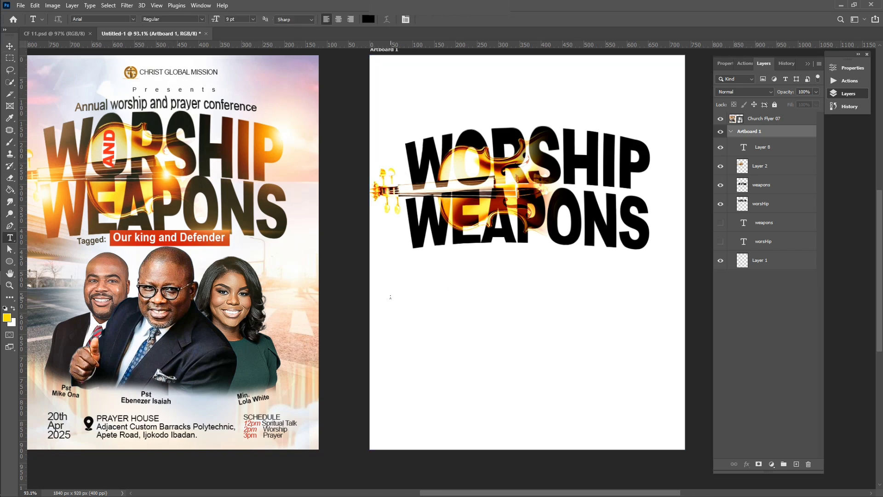
left_click(390, 297)
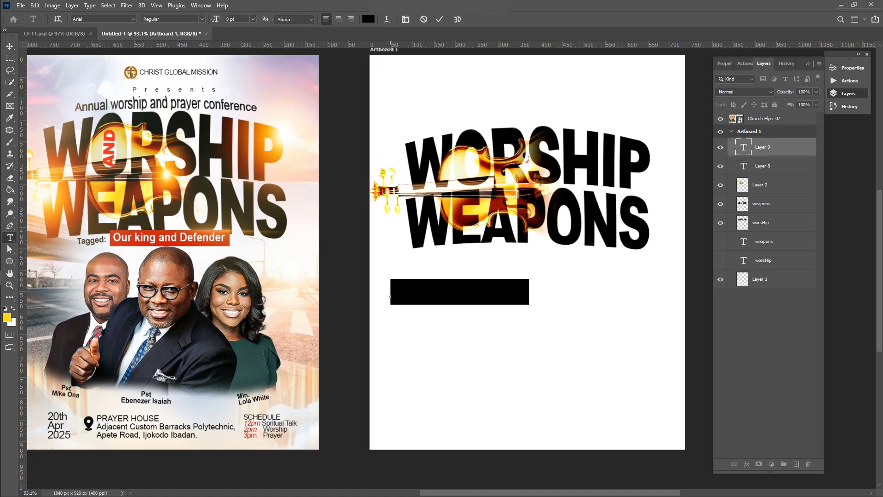
left_click(849, 67)
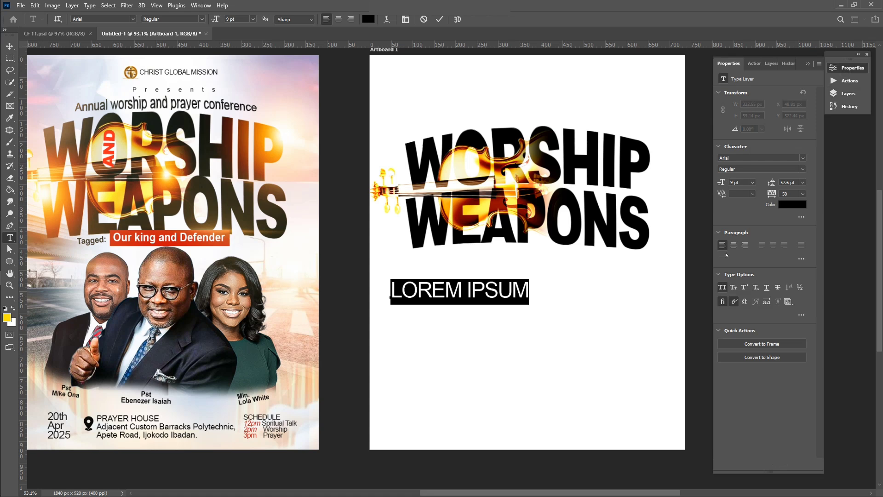
left_click(721, 287)
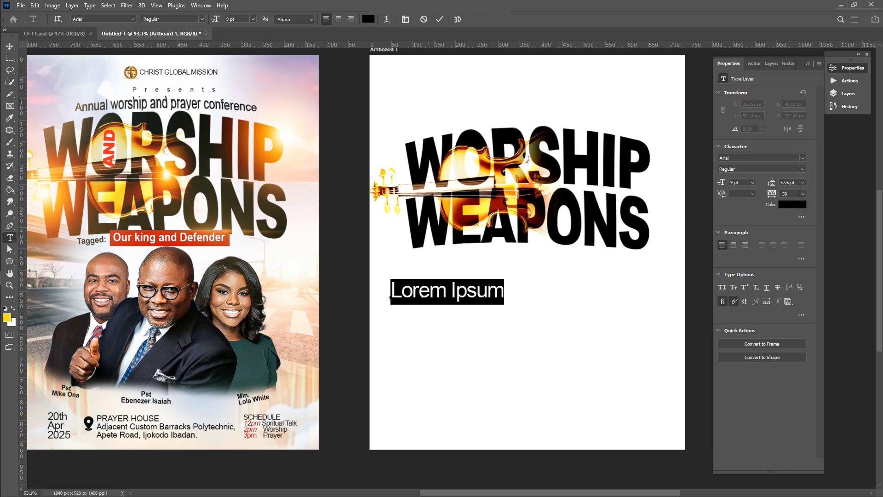
type("Annu")
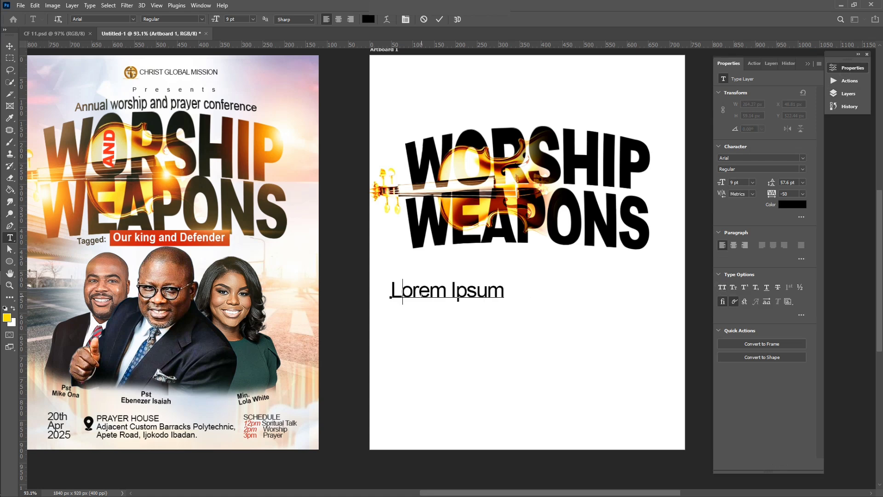
type("al            ")
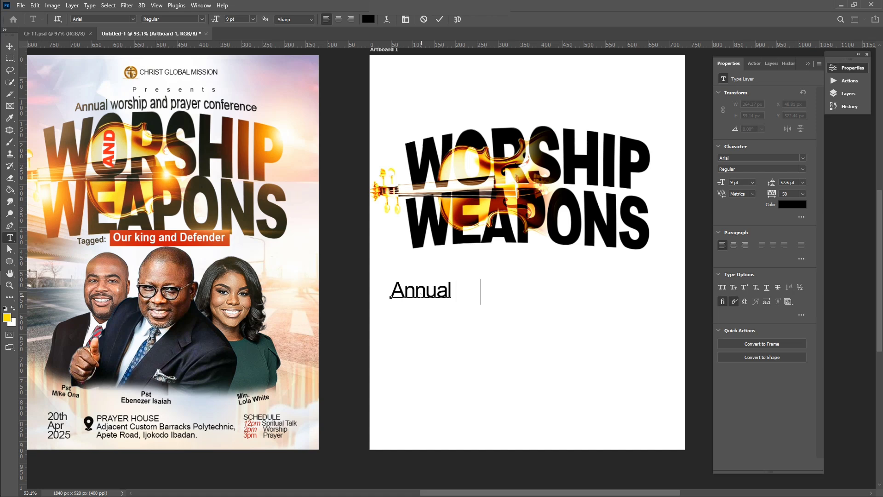
type("worship a")
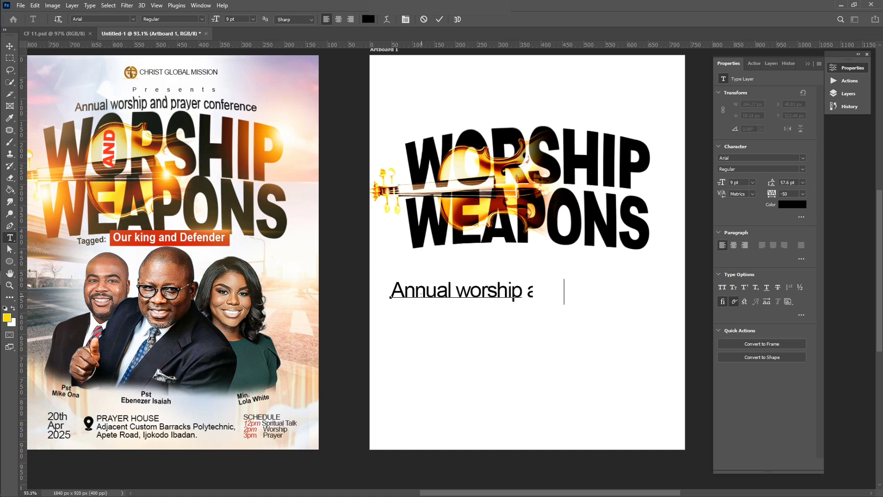
type("nd pr")
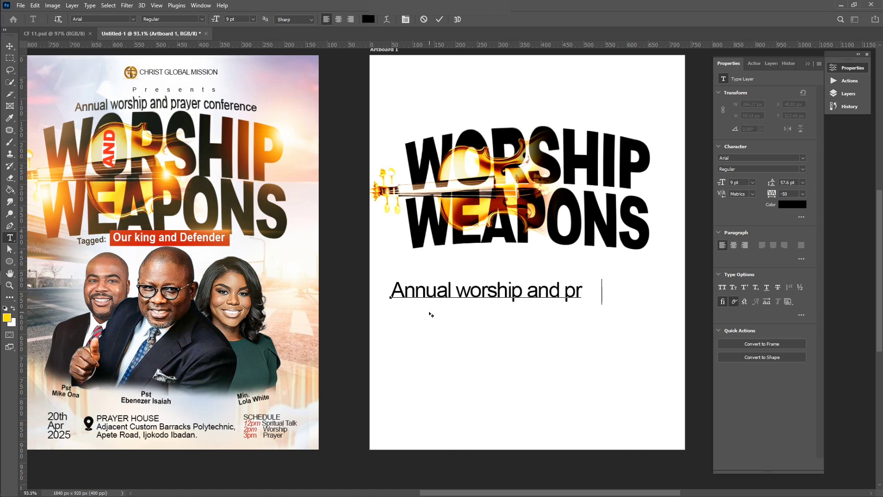
type("ayer confer   ")
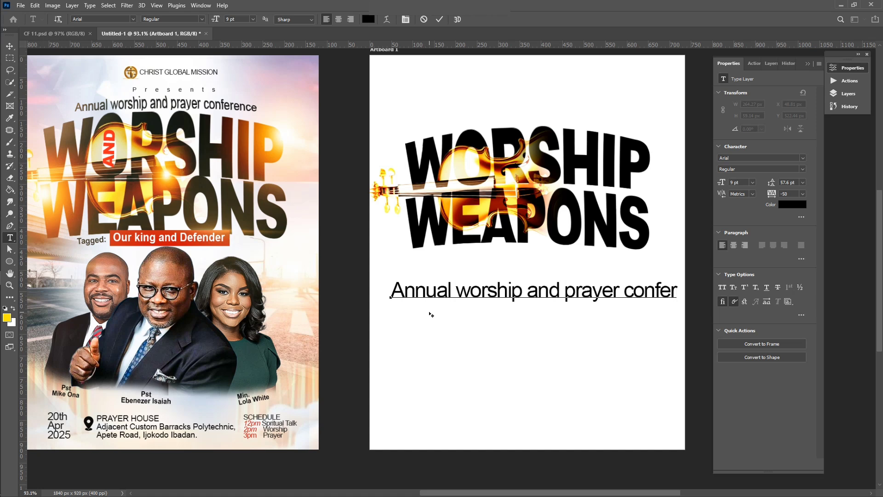
type("ence")
left_click(439, 20)
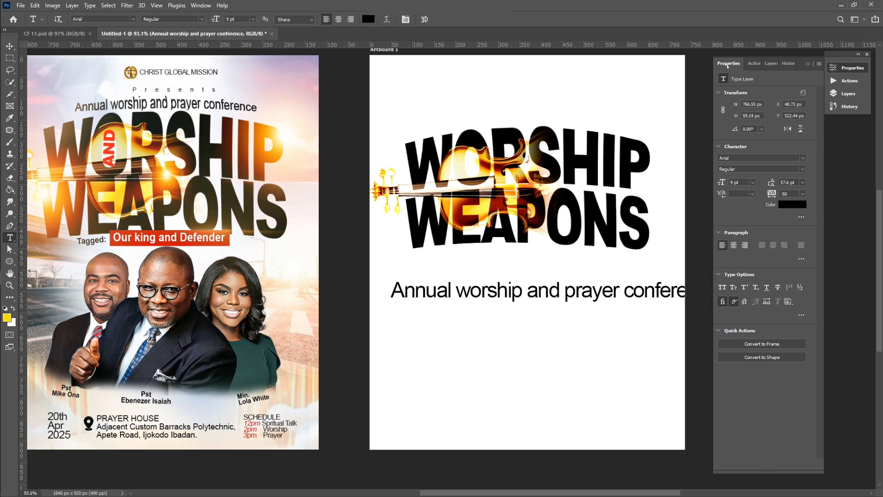
Shrink the conference line to fit above the headline and rasterize its type layer
key("v")
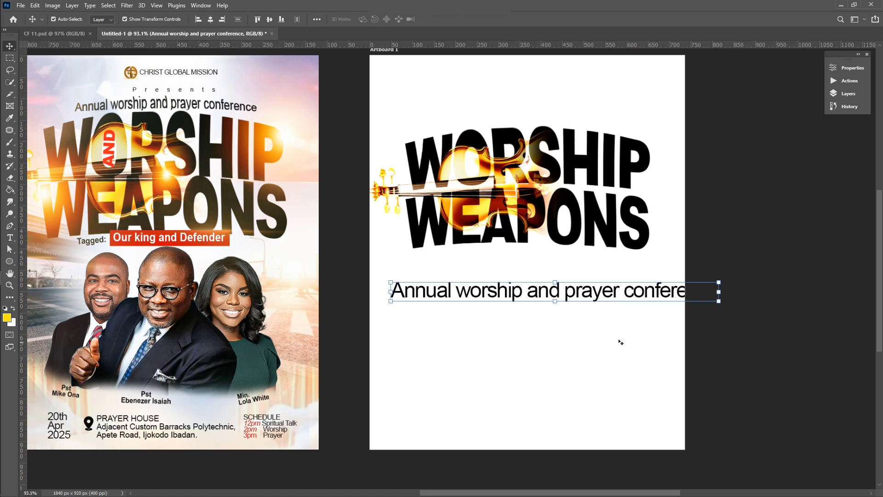
left_click_drag(718, 282, 611, 111)
key("Return")
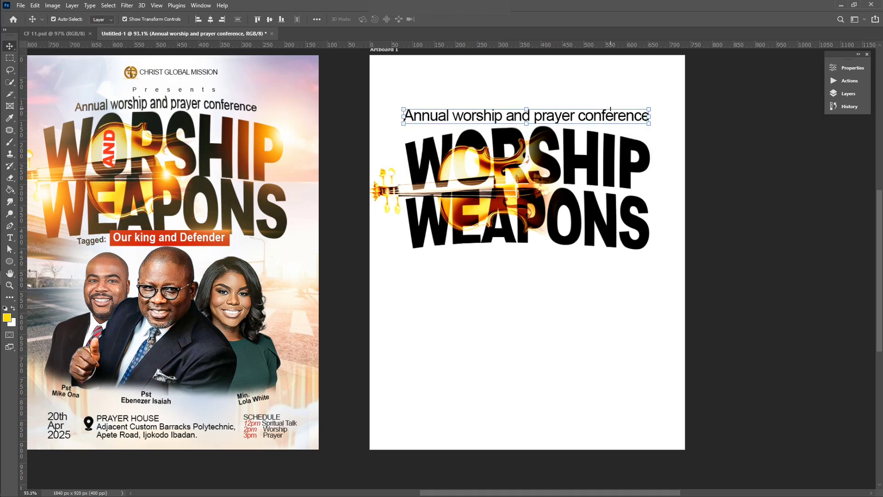
left_click(848, 93)
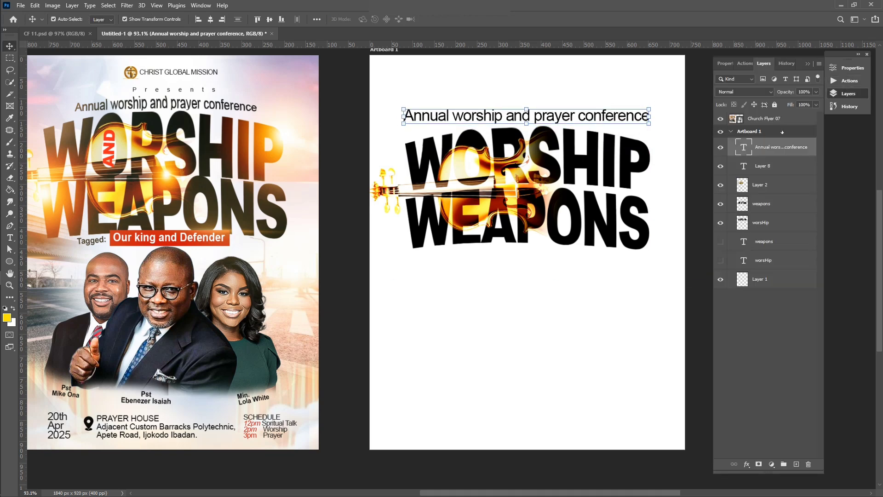
right_click(772, 144)
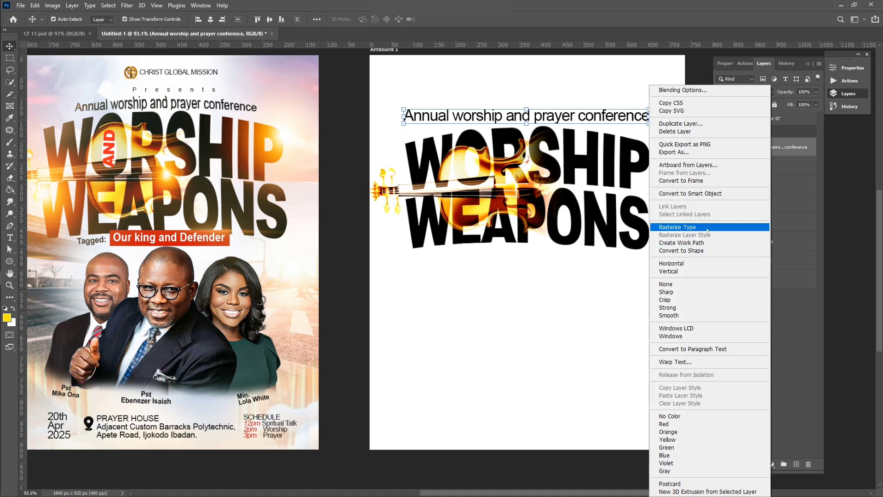
left_click(667, 228)
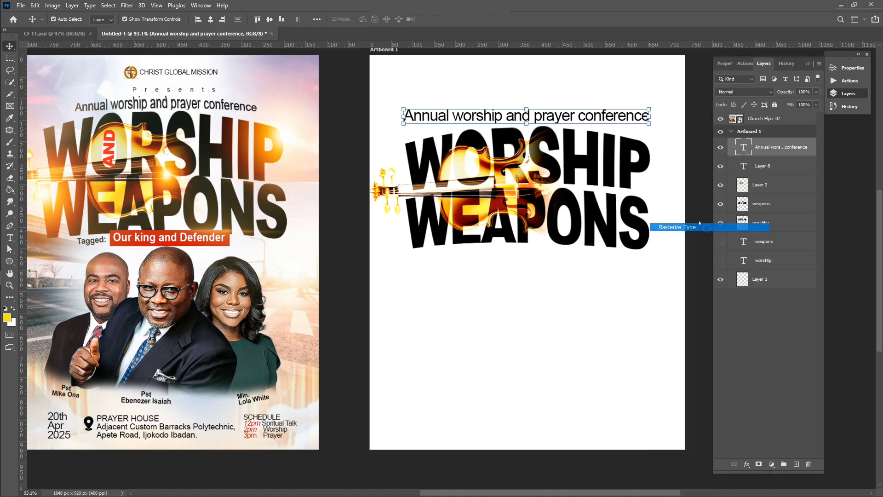
left_click(35, 6)
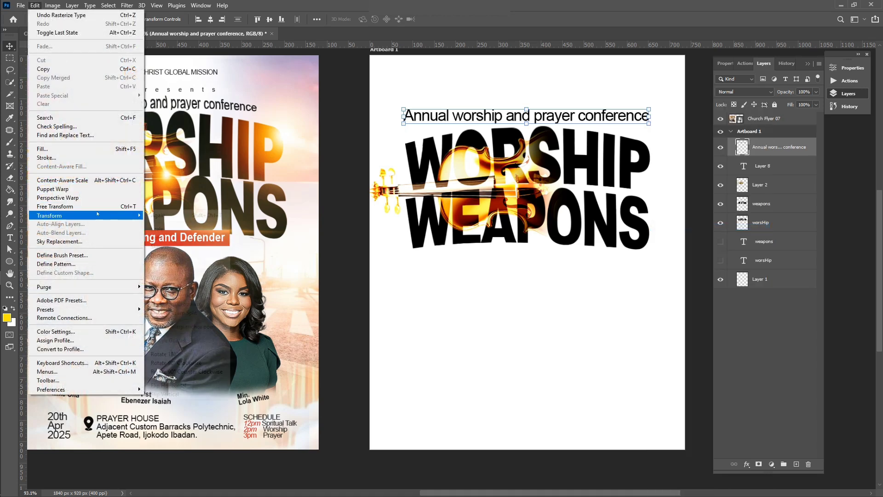
Warp the conference line, arching its top upward and lowering the left end
mouse_move(97, 215)
left_click(157, 277)
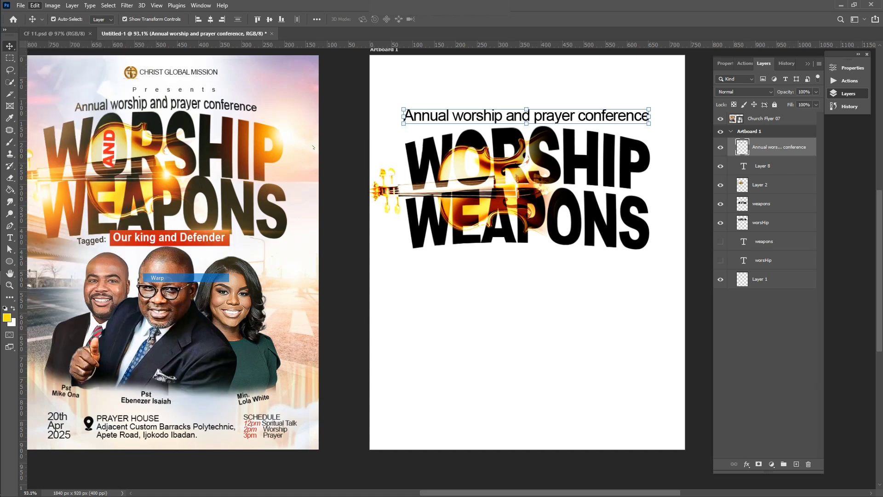
mouse_move(404, 124)
left_mouse_down()
mouse_move(404, 112)
mouse_move(404, 123)
left_mouse_up()
left_click_drag(486, 109, 483, 102)
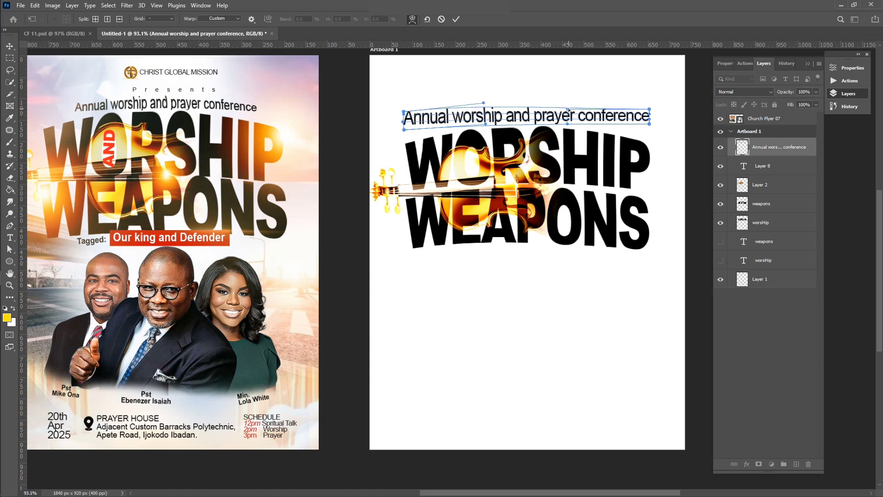
left_click_drag(567, 110, 565, 96)
mouse_move(648, 124)
left_mouse_down()
mouse_move(649, 114)
mouse_move(648, 129)
left_mouse_up()
left_click_drag(404, 130, 403, 135)
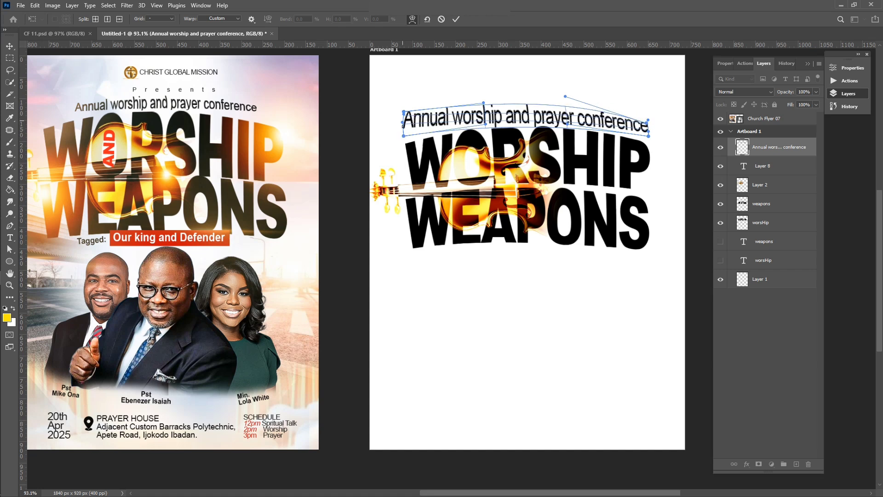
scroll(403, 129, "up", 5)
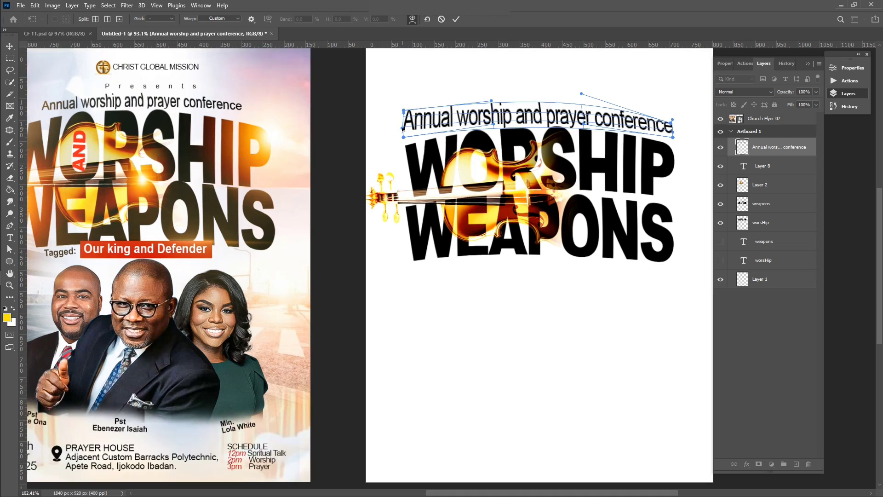
scroll(403, 129, "up", 1)
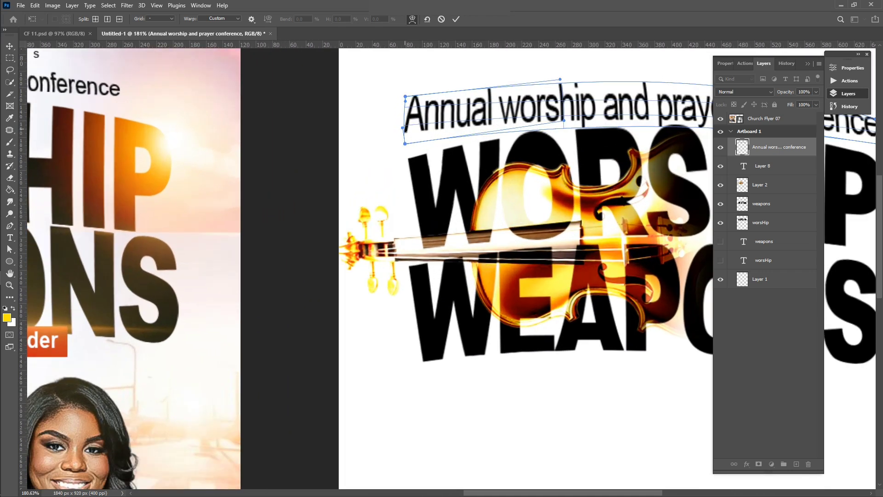
left_click_drag(405, 97, 406, 108)
mouse_move(405, 144)
left_mouse_down()
mouse_move(405, 158)
mouse_move(404, 138)
mouse_move(406, 146)
left_mouse_up()
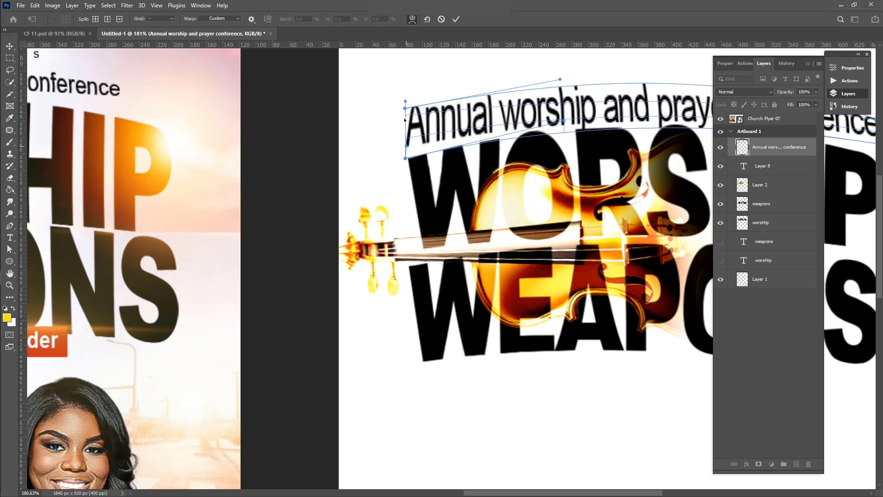
mouse_move(405, 104)
left_mouse_down()
mouse_move(404, 125)
mouse_move(407, 96)
mouse_move(405, 118)
left_mouse_up()
Pull the right end of 'conference' down and refine the curve along the top
scroll(405, 119, "down", 5)
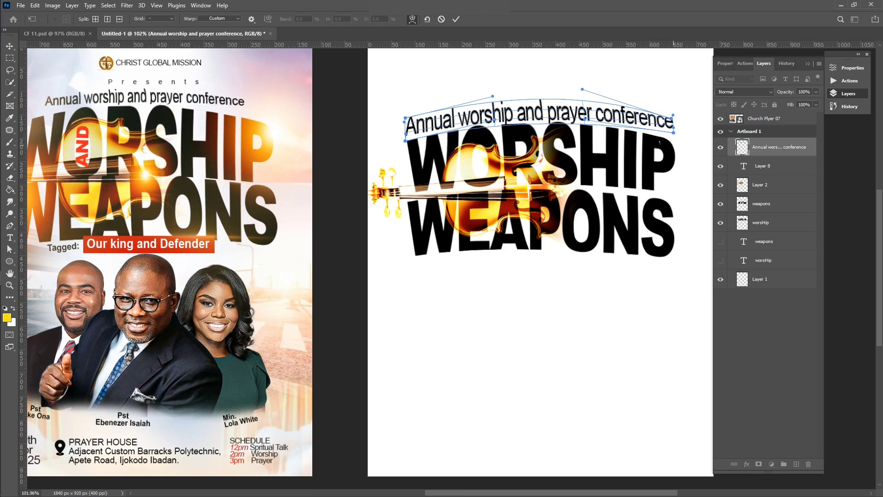
scroll(660, 142, "left", 3)
scroll(655, 138, "right", 5)
scroll(642, 125, "up", 1)
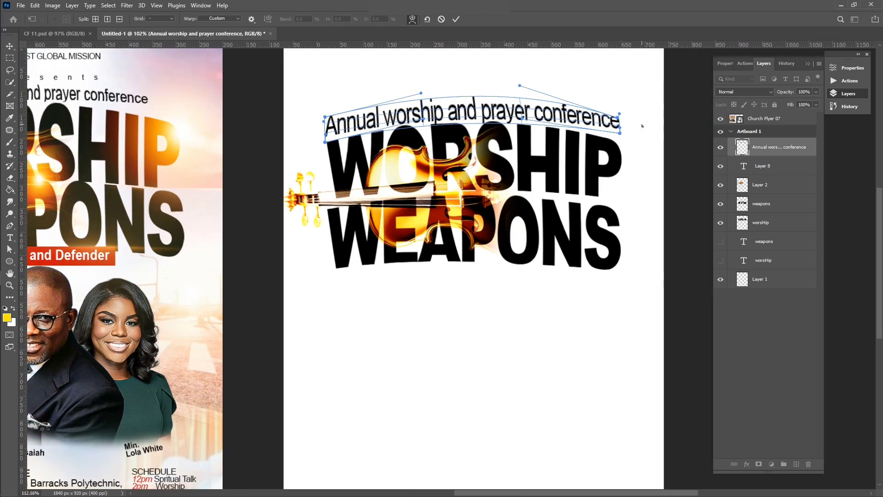
scroll(642, 126, "up", 4)
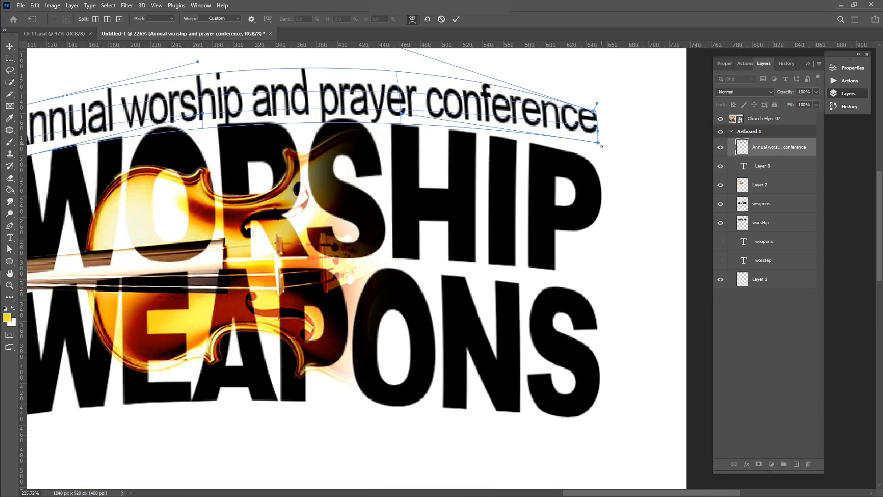
left_click_drag(599, 143, 596, 162)
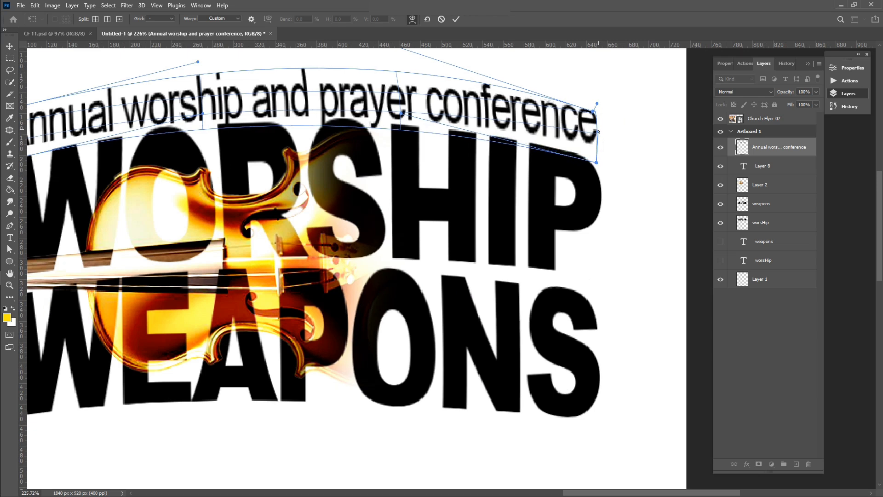
left_click_drag(598, 132, 597, 147)
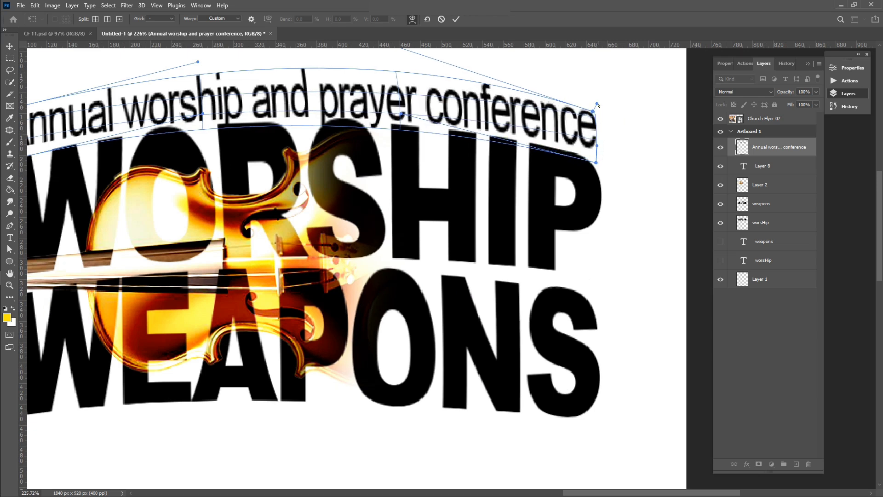
left_click_drag(597, 105, 595, 130)
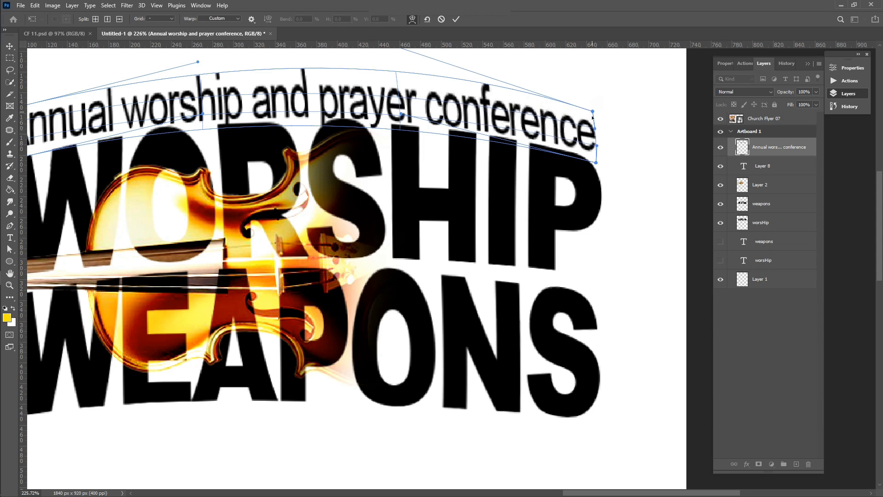
scroll(592, 117, "down", 1)
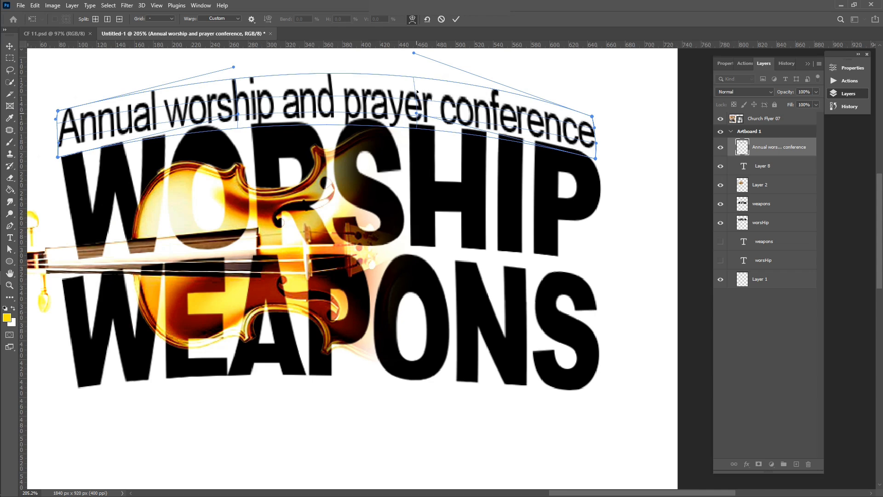
left_click_drag(413, 54, 420, 63)
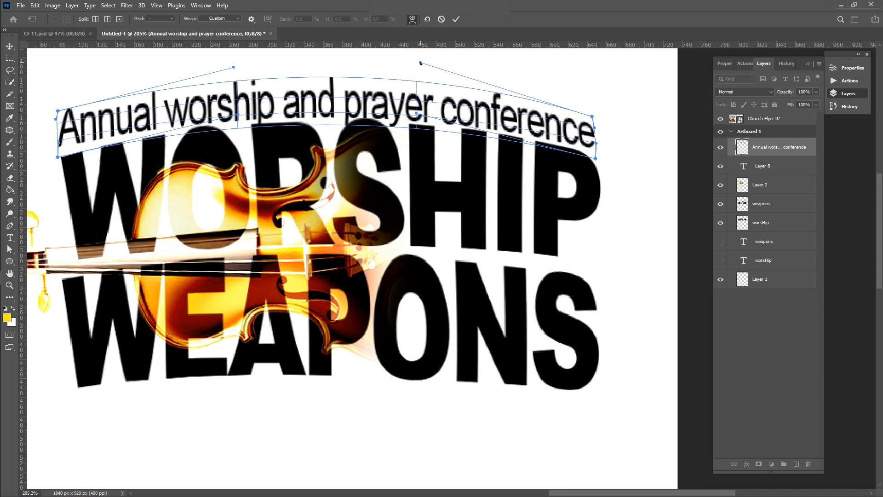
scroll(350, 61, "down", 3)
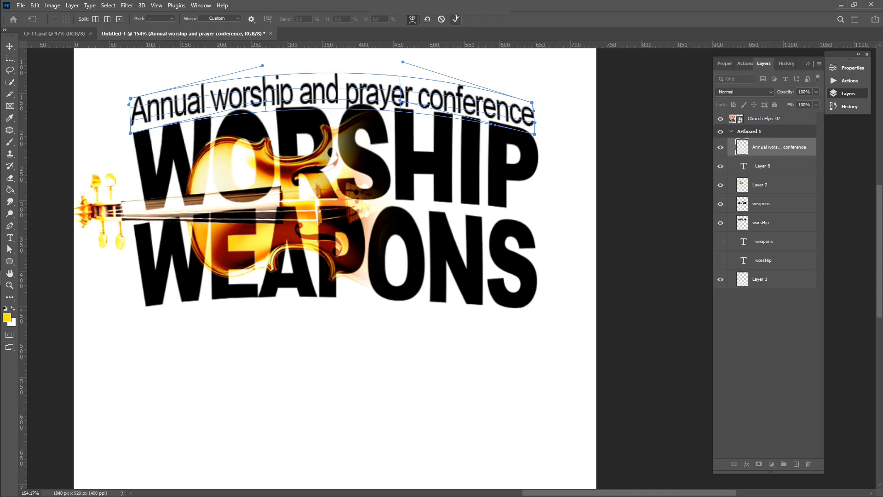
Apply the warp and nudge the conference line up slightly
key("Return")
scroll(424, 134, "down", 2)
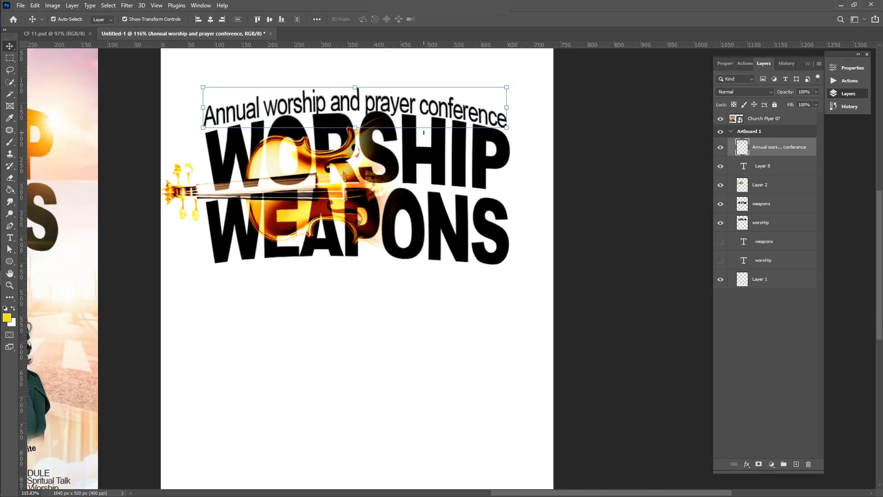
key("Up")
key("Up")
key("Up")
key("Up")
key("Up")
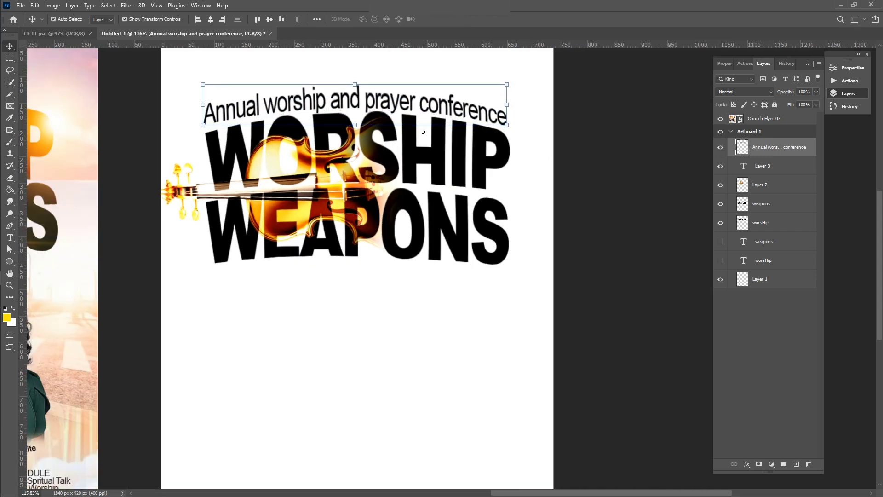
scroll(424, 134, "up", 1)
scroll(424, 134, "down", 5)
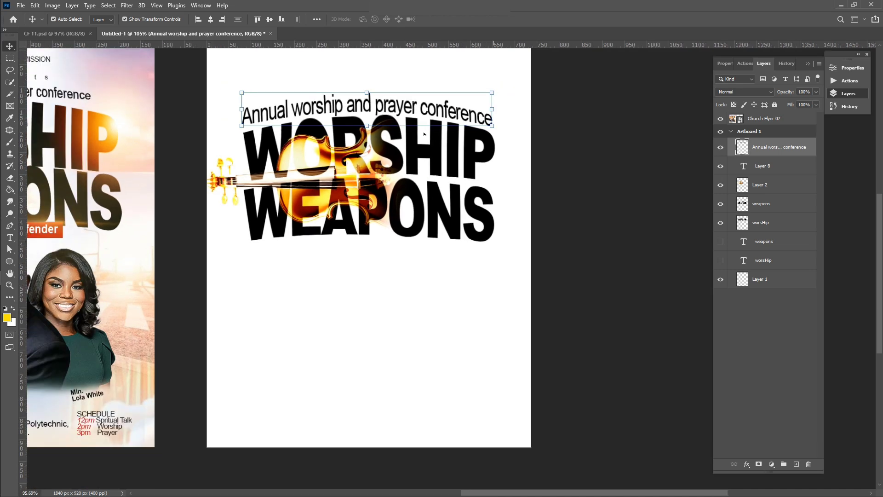
scroll(424, 134, "left", 2)
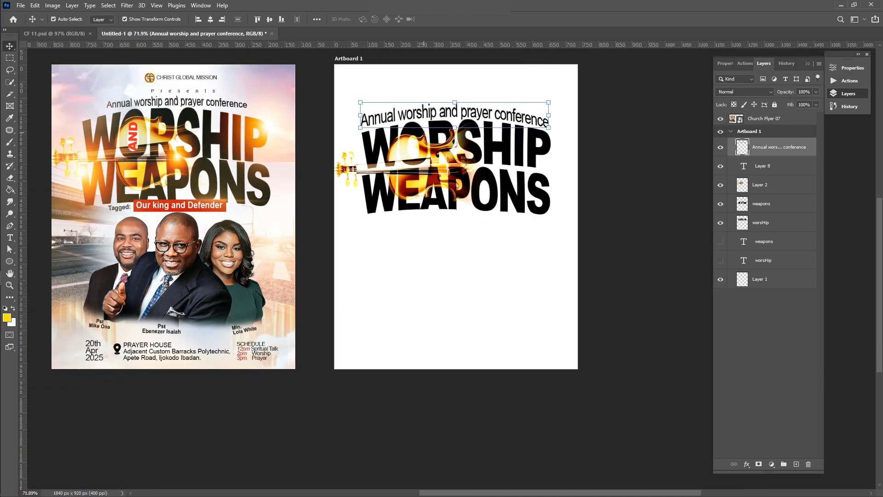
Scale the conference line to about 87%, nudge it into place above WORSHIP, and commit
left_click(661, 261)
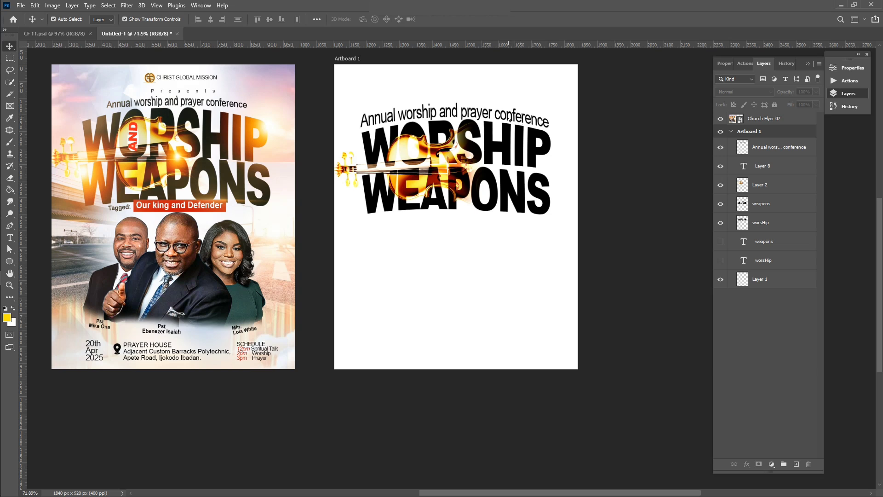
left_click(418, 132)
left_click(372, 125)
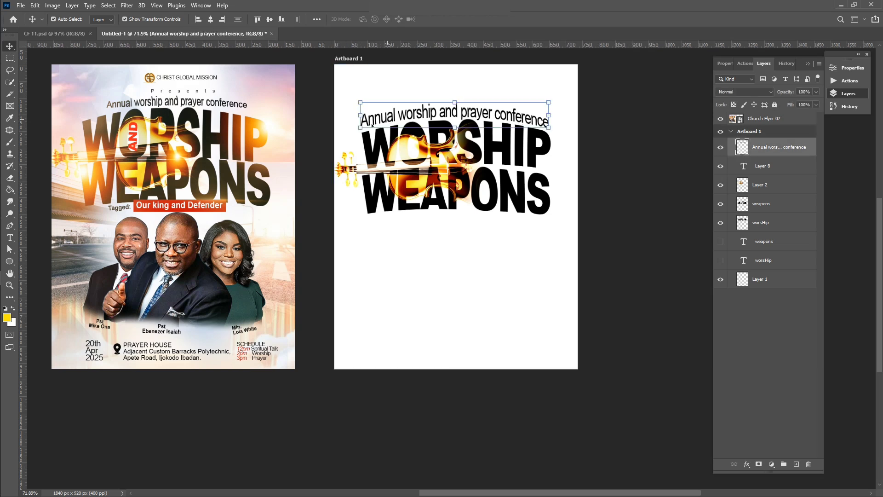
left_click_drag(357, 130, 376, 125)
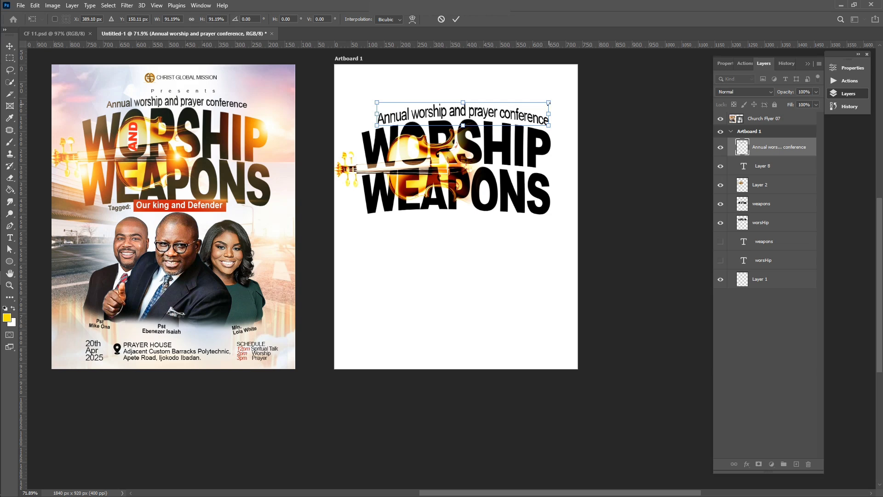
left_click_drag(549, 103, 541, 104)
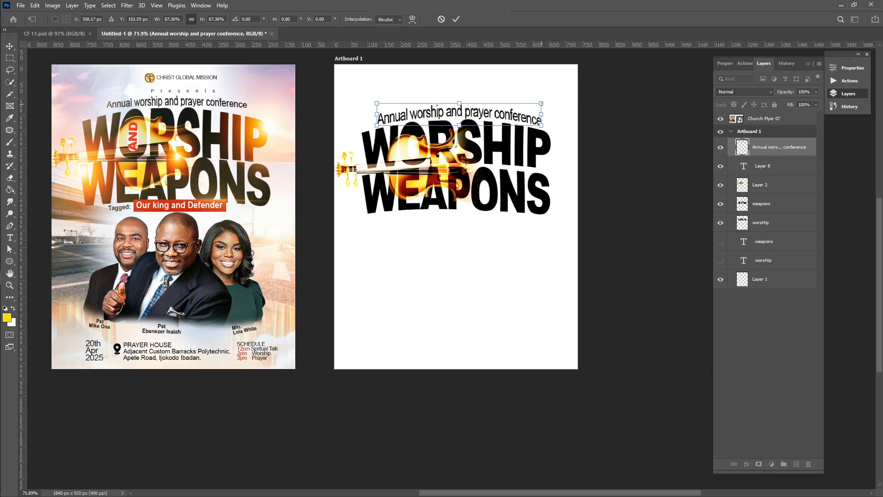
key("Left")
key("Left")
key("Left")
key("Left")
key("Left")
key("Left")
key("Left")
key("Left")
key("Left")
key("Left")
key("Left")
key("Left")
key("Left")
key("Left")
key("Left")
key("Left")
key("Left")
key("Left")
key("Left")
key("Left")
key("Right")
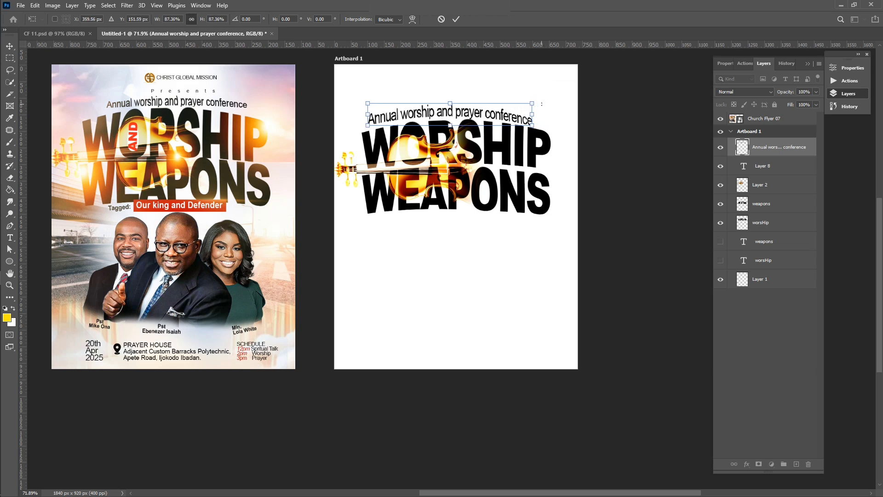
key("Right")
key("Right")
key("Right")
key("Right")
key("Right")
key("Right")
key("Right")
key("Right")
key("Right")
key("Right")
key("Right")
key("Right")
key("Right")
key("Right")
key("Up")
key("Up")
key("Up")
key("Up")
key("Up")
key("Up")
key("Up")
key("Up")
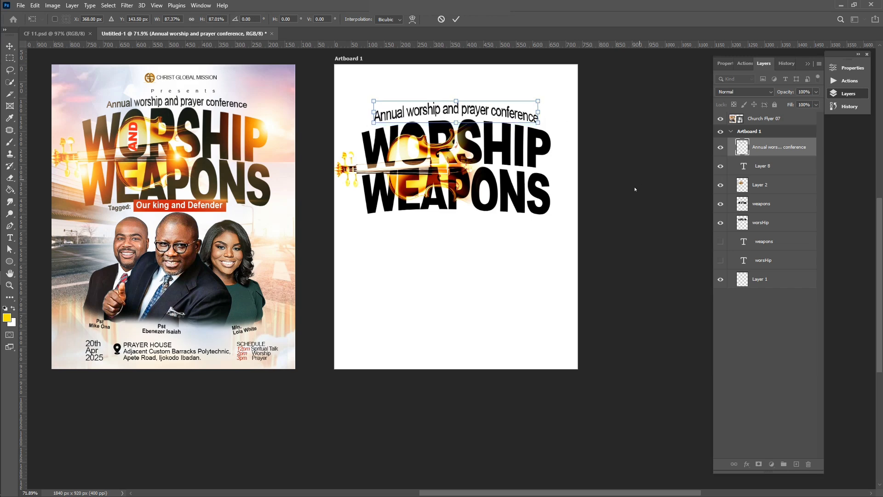
key("Return")
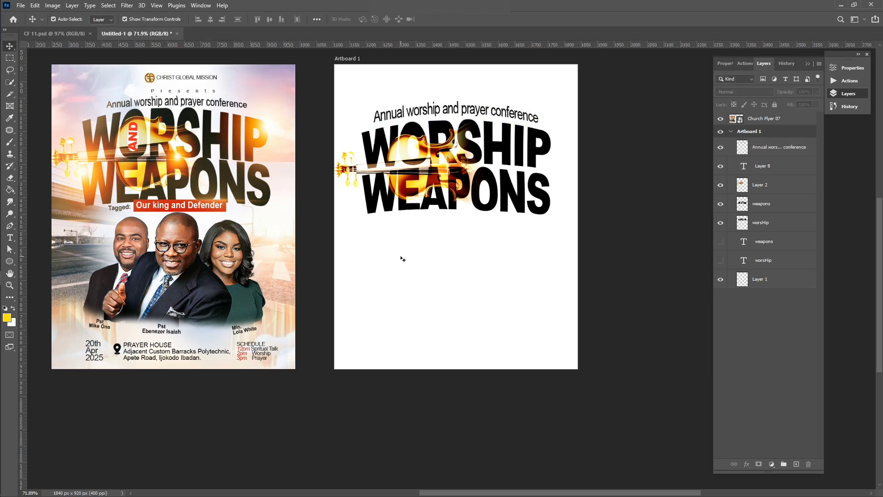
scroll(328, 209, "up", 2)
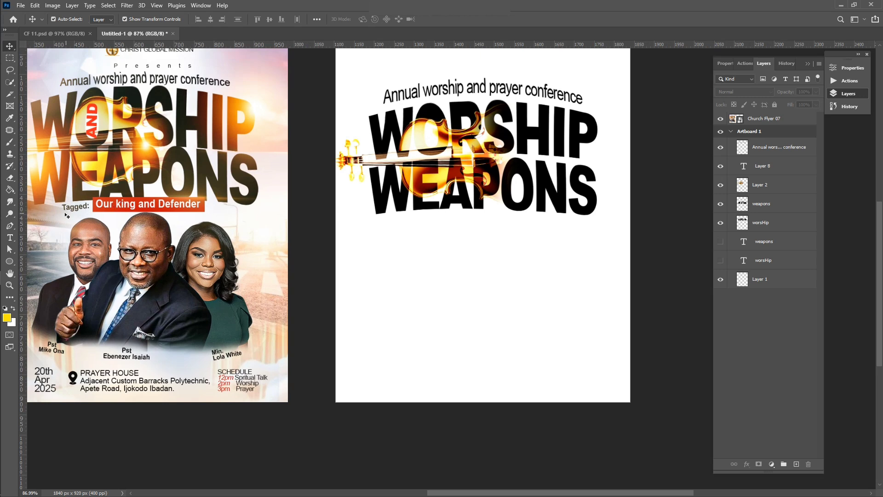
scroll(381, 248, "up", 1)
Type 'Tagged:' below WEAPONS and scale the label to about 52%
key("t")
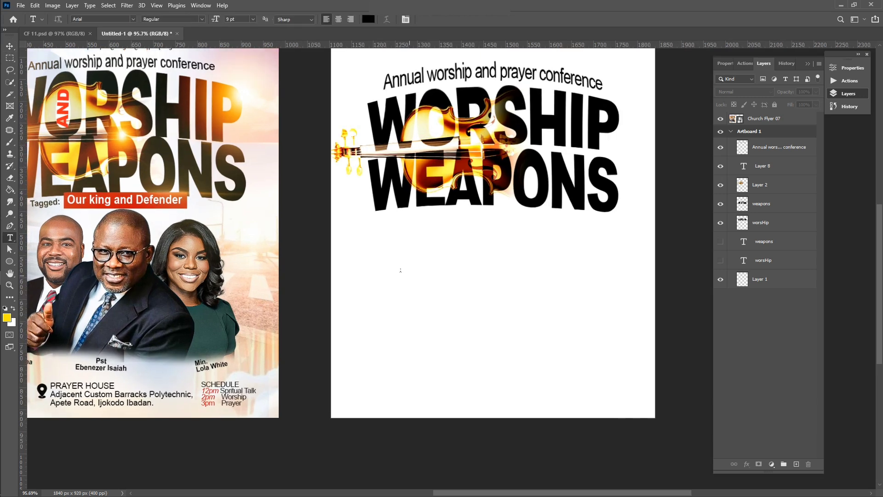
left_click(374, 256)
type("Ta")
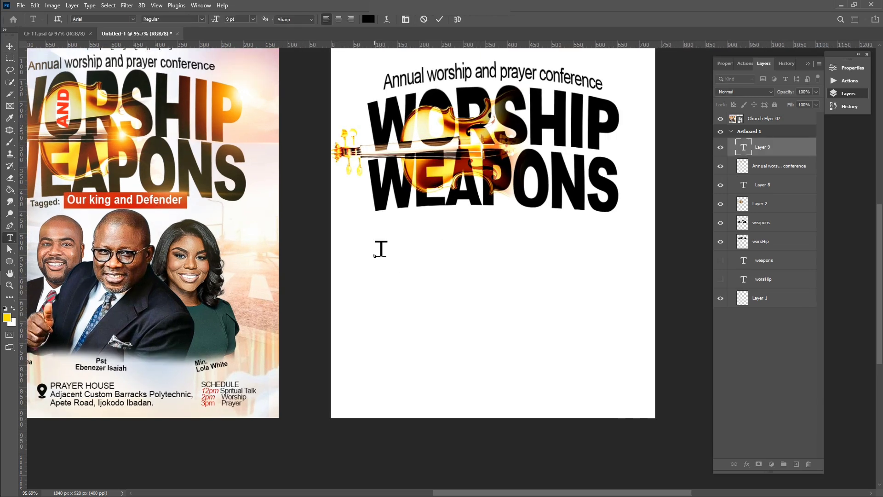
type("gged")
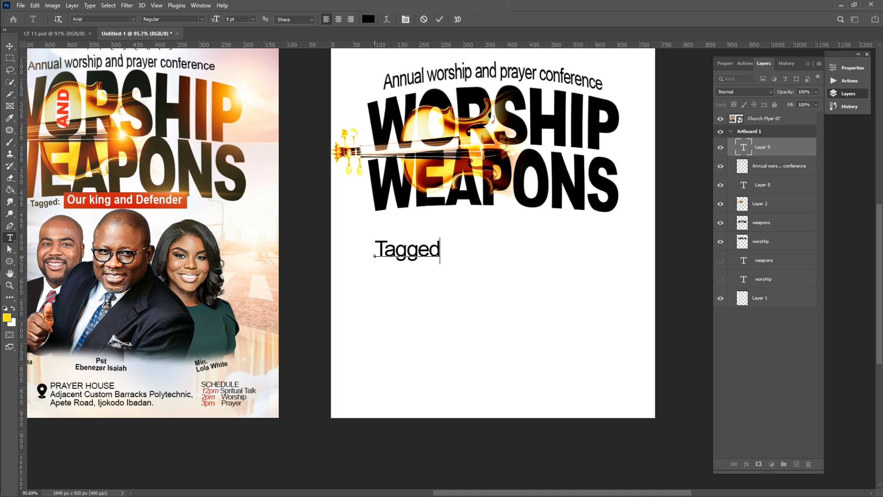
type(":")
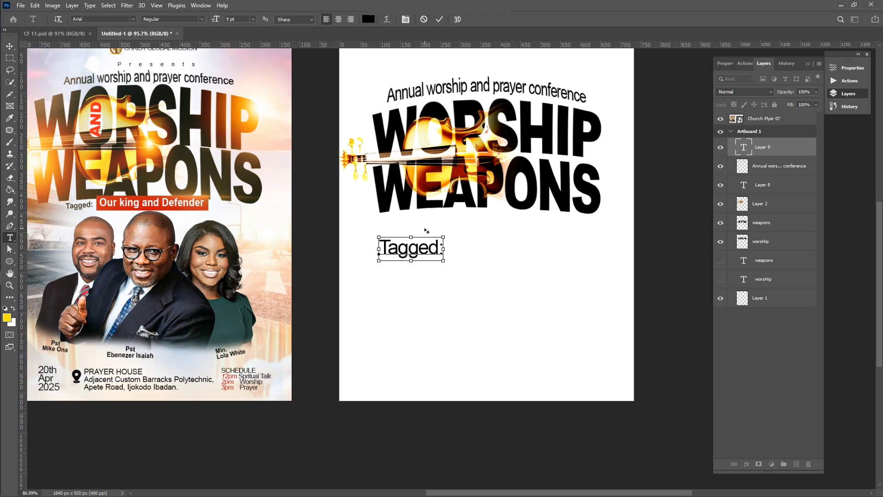
scroll(426, 231, "down", 1)
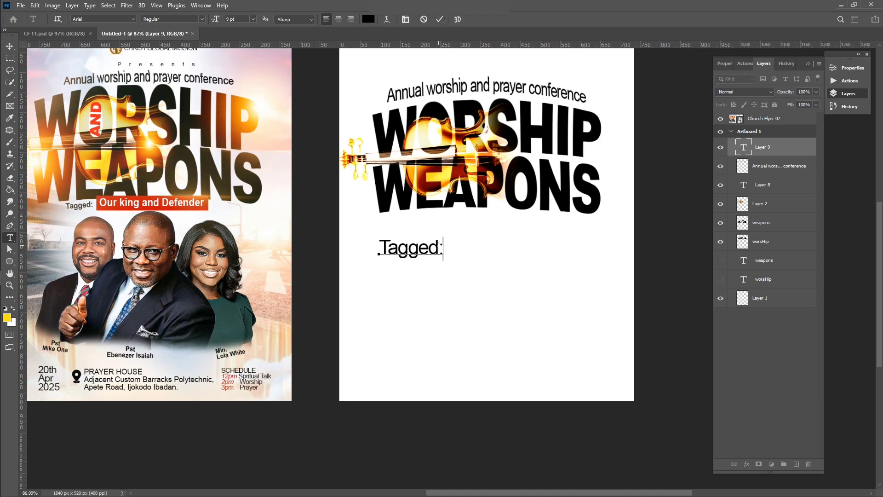
type("v")
key("BackSpace")
left_click(440, 19)
key("v")
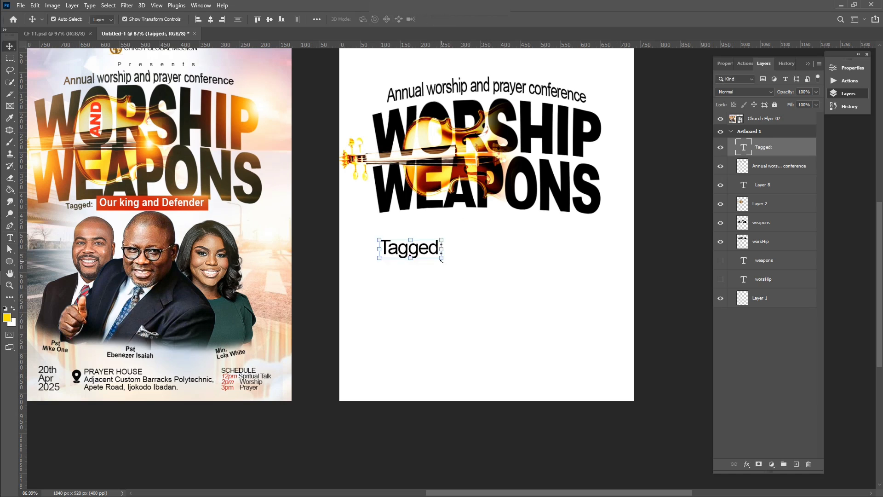
left_click_drag(442, 261, 445, 223)
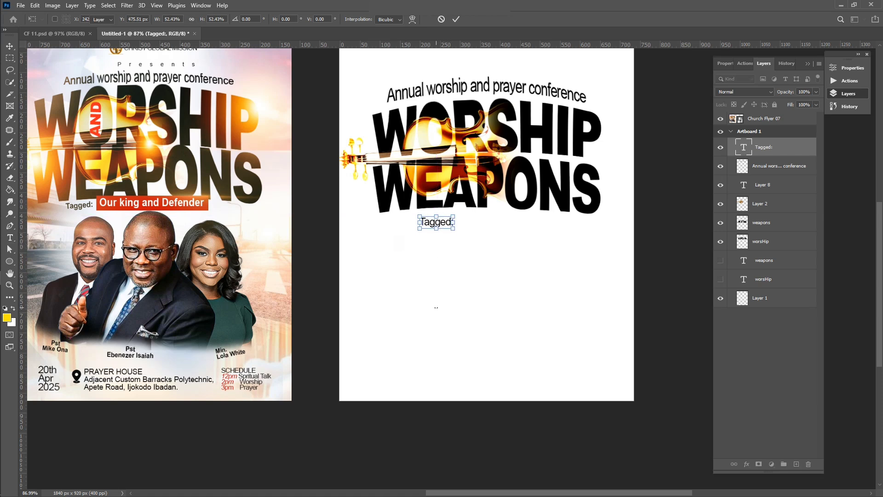
key("Return")
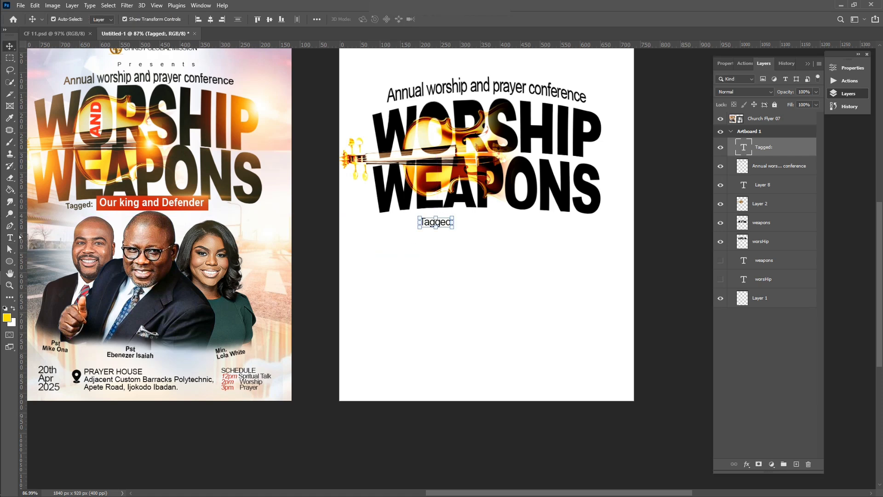
Draw a rectangle below the Tagged: label
left_click(9, 261)
left_click(42, 261)
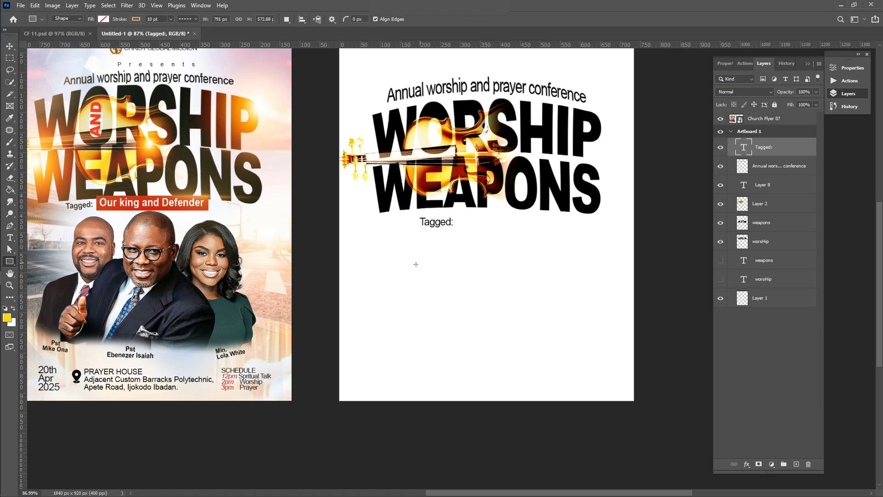
left_click_drag(372, 266, 491, 286)
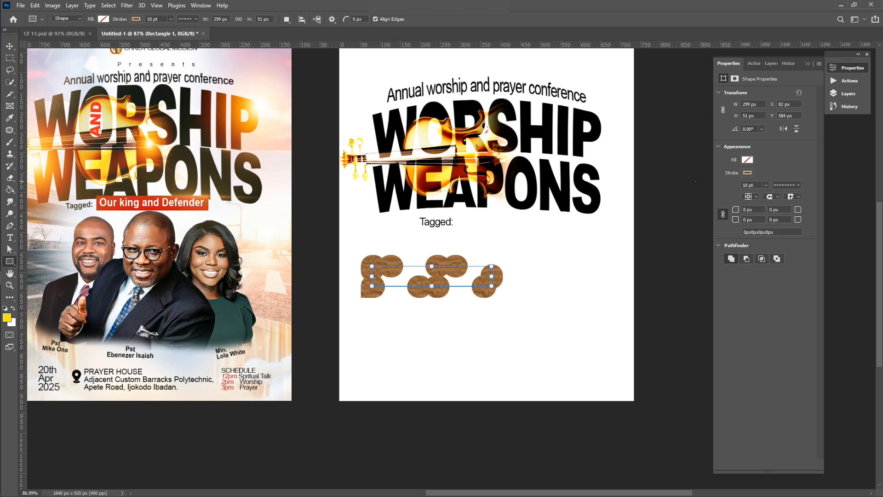
Remove the rectangle's stroke and fill it deep red #cb0b00
left_click(748, 172)
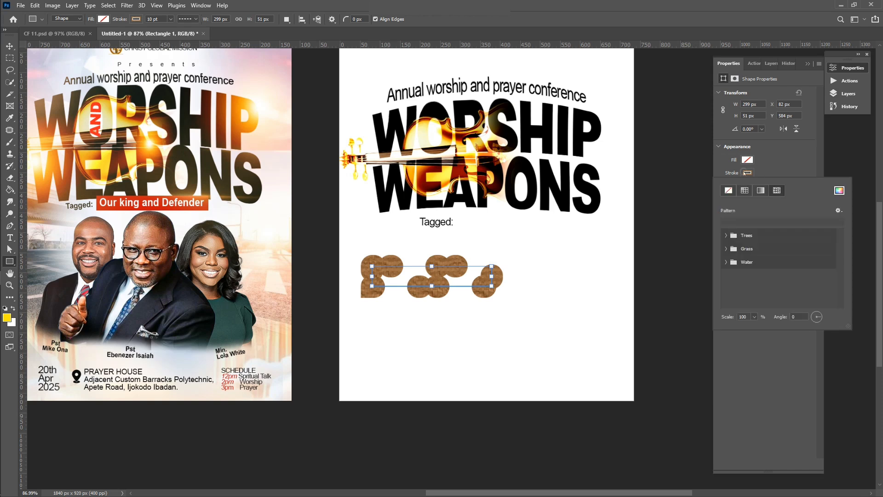
left_click(731, 191)
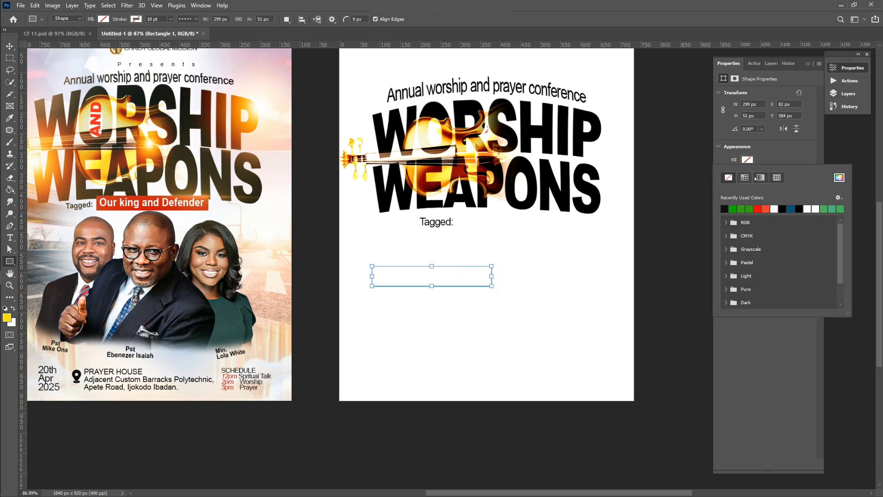
left_click(766, 210)
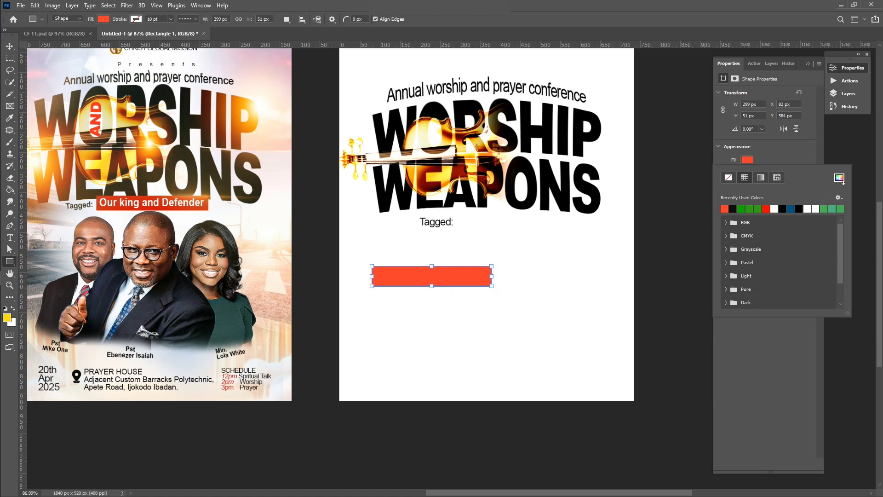
left_click(839, 178)
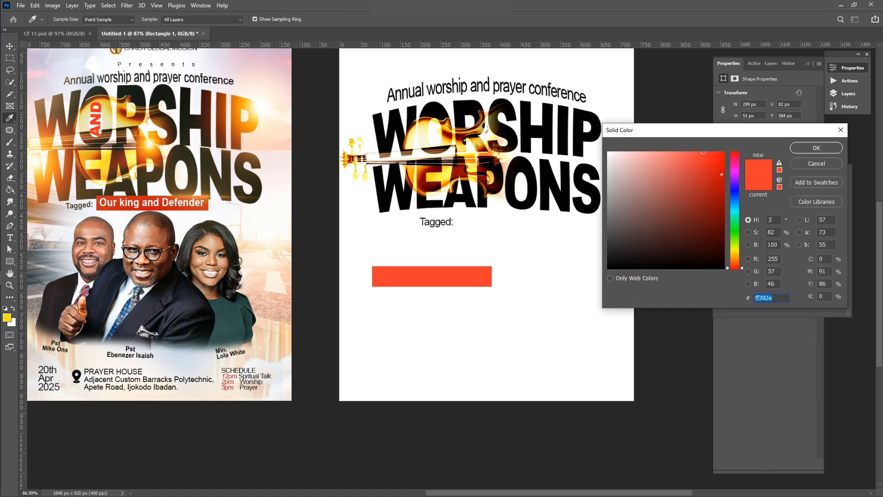
left_click(722, 175)
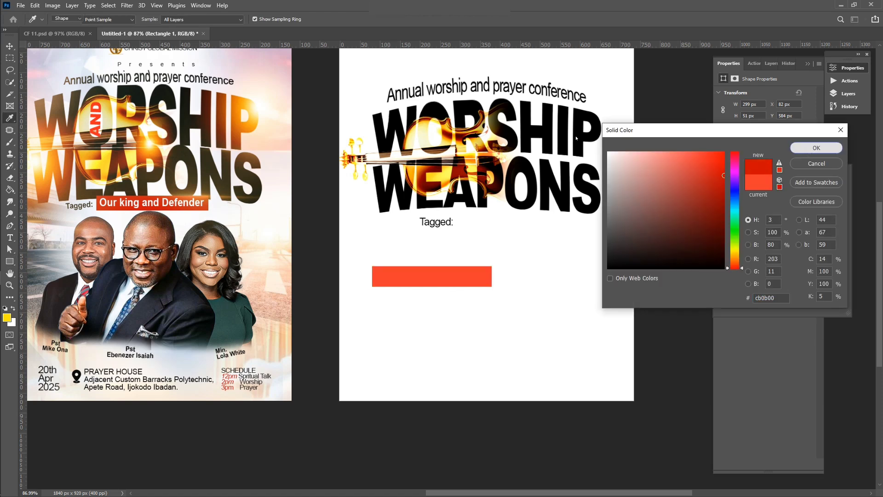
key("Return")
Move the red rectangle beside Tagged:, resize it to 251 × 44 px, and align the label
key("v")
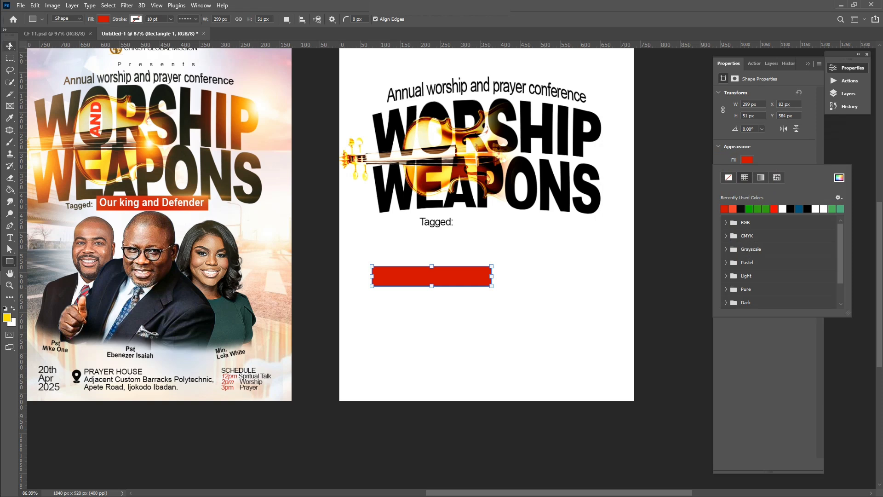
left_click_drag(396, 276, 494, 219)
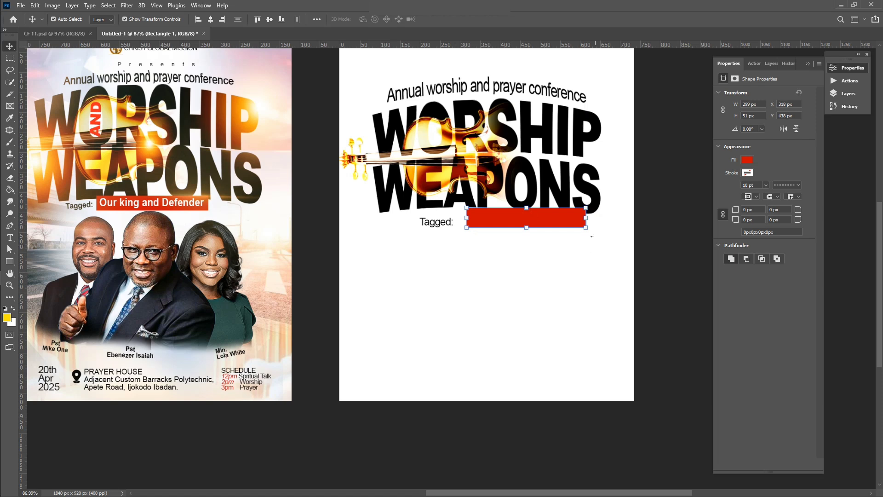
left_click_drag(588, 218, 569, 216)
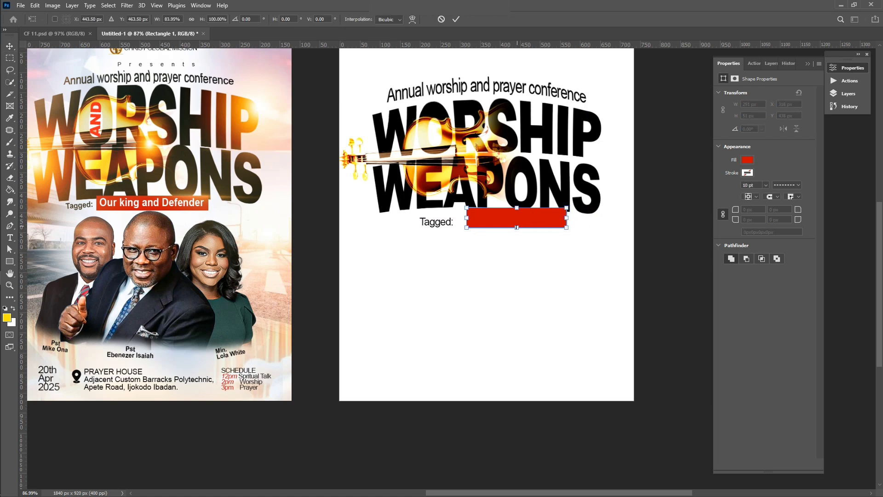
mouse_move(517, 227)
left_mouse_down()
mouse_move(497, 219)
mouse_move(506, 219)
left_mouse_up()
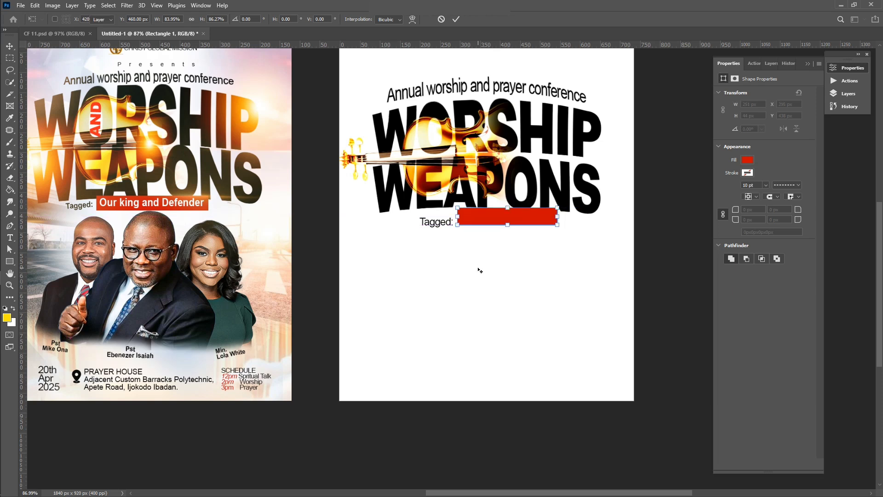
key("Return")
left_click_drag(436, 225, 436, 222)
Type 'Our King and Defender' as a new text line below the red banner
left_click(436, 289)
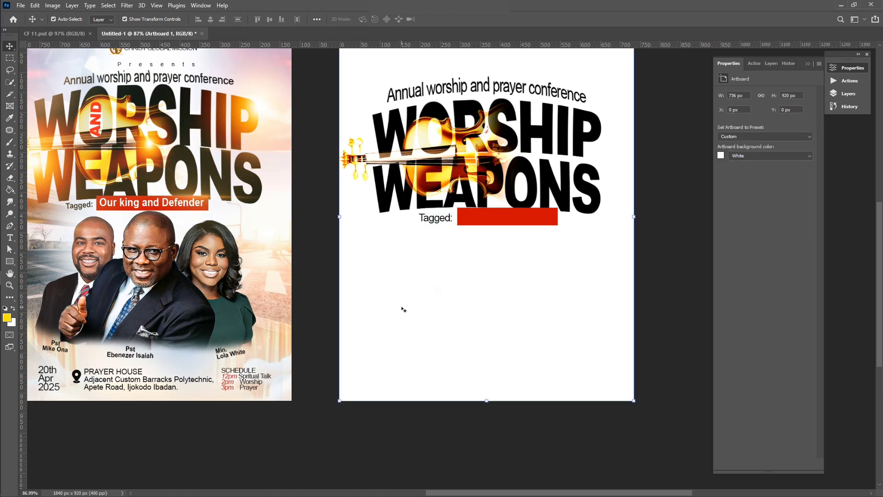
key("t")
left_click(366, 291)
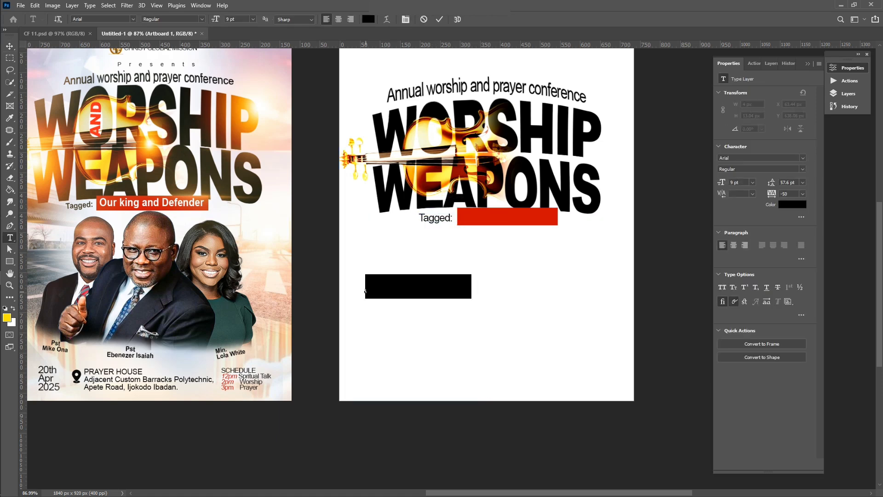
key("BackSpace")
type("Our ")
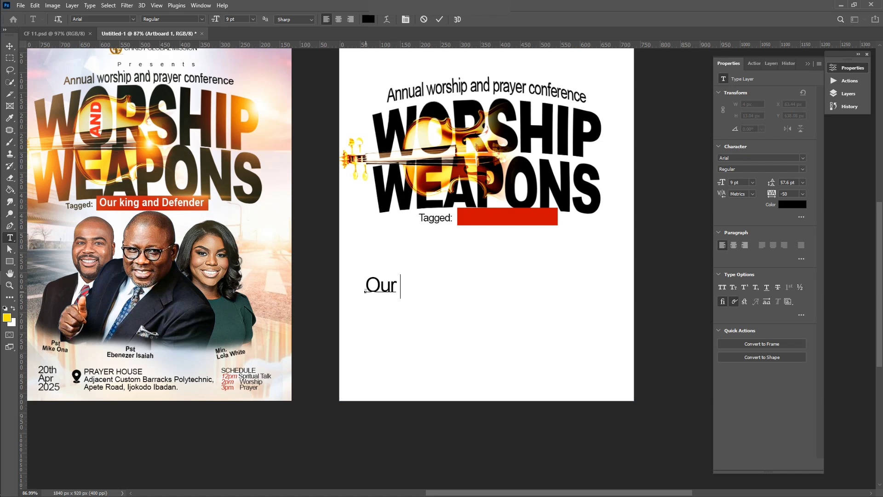
type("King and De")
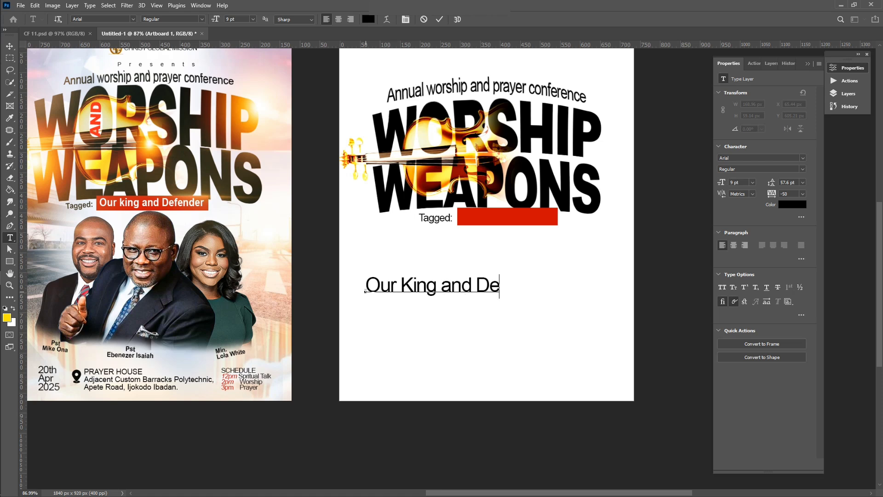
type("fender")
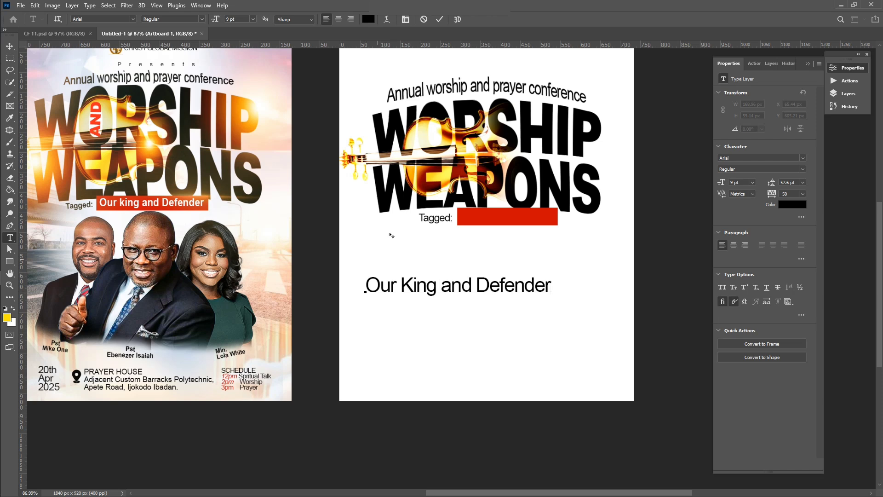
left_click(440, 19)
Scale 'Our King and Defender' to about 52% and set it on the red bar beside Tagged
key("v")
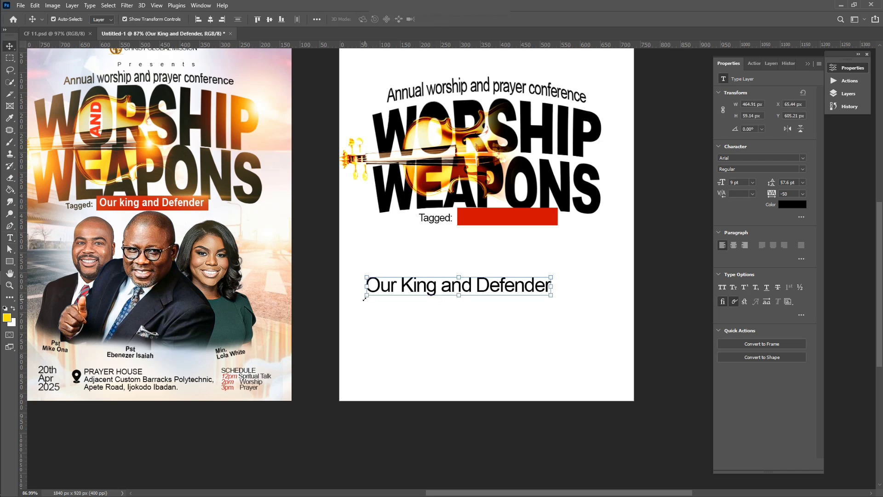
left_click_drag(364, 299, 482, 212)
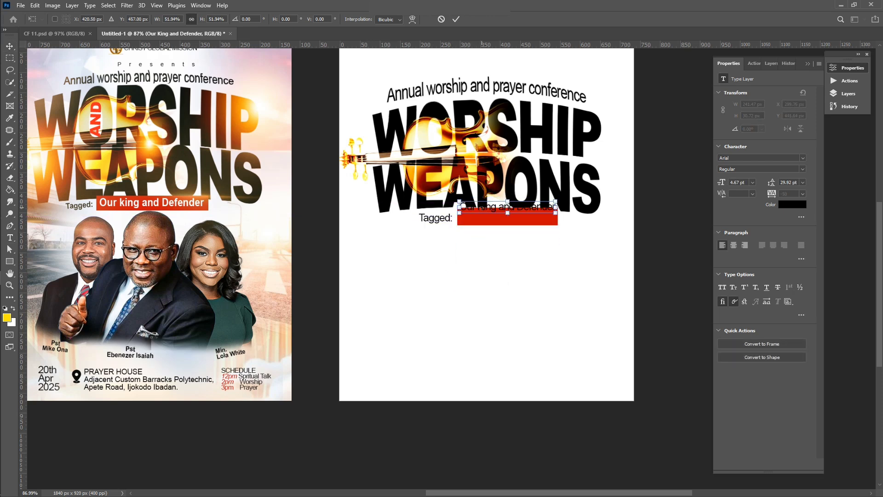
key("Down")
key("Down")
key("Down")
key("Down")
key("Down")
key("Down")
key("Down")
key("Down")
key("Down")
key("Down")
key("Down")
key("Down")
key("Down")
key("Down")
key("Down")
key("Down")
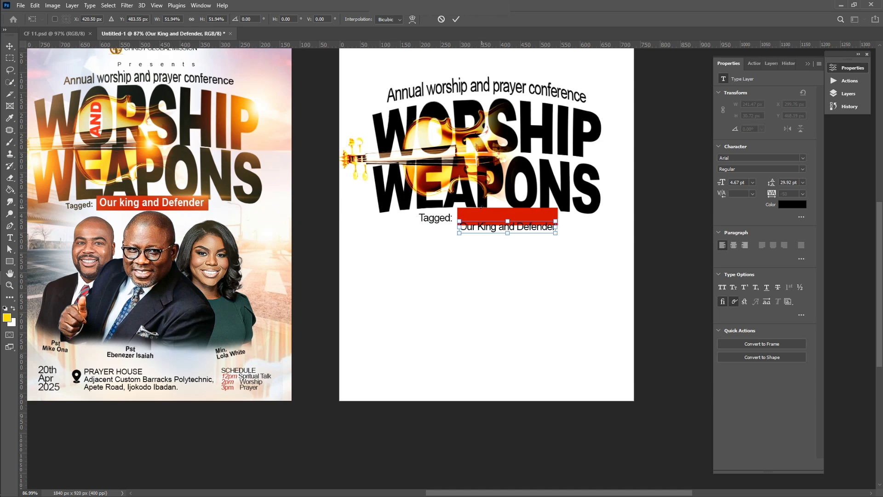
key("Up")
key("Up")
key("Up")
key("Up")
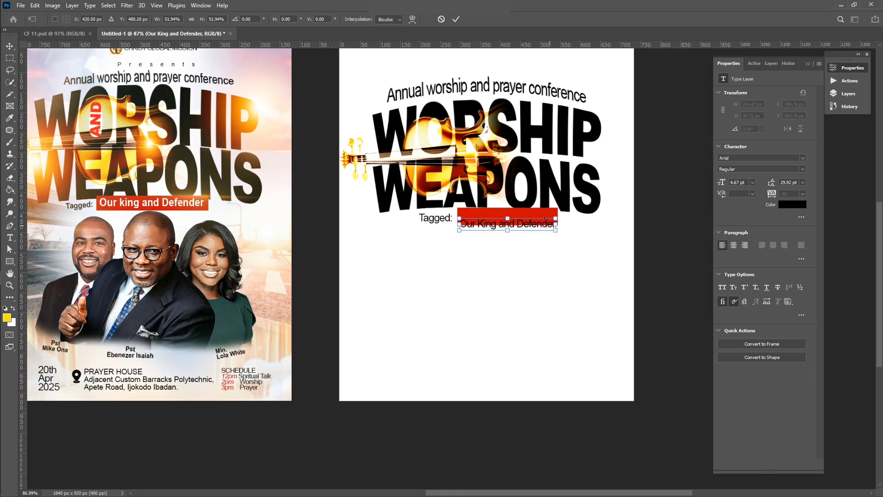
scroll(531, 178, "up", 7)
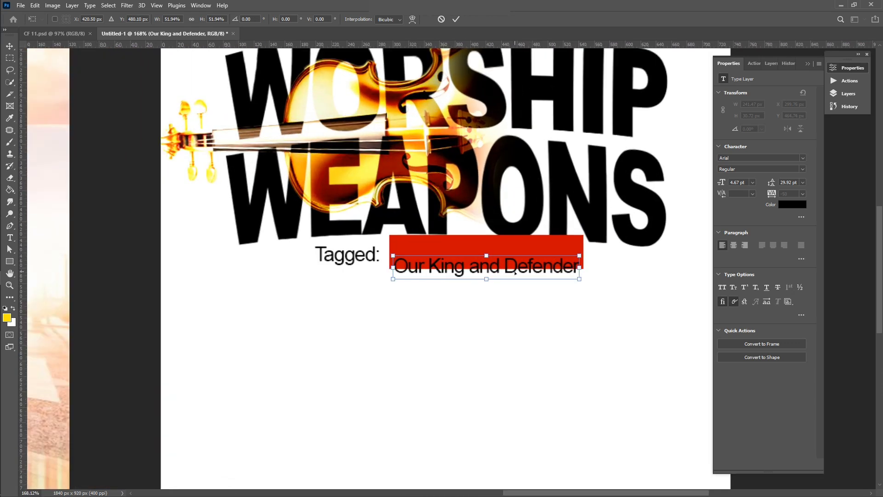
left_click_drag(515, 273, 516, 260)
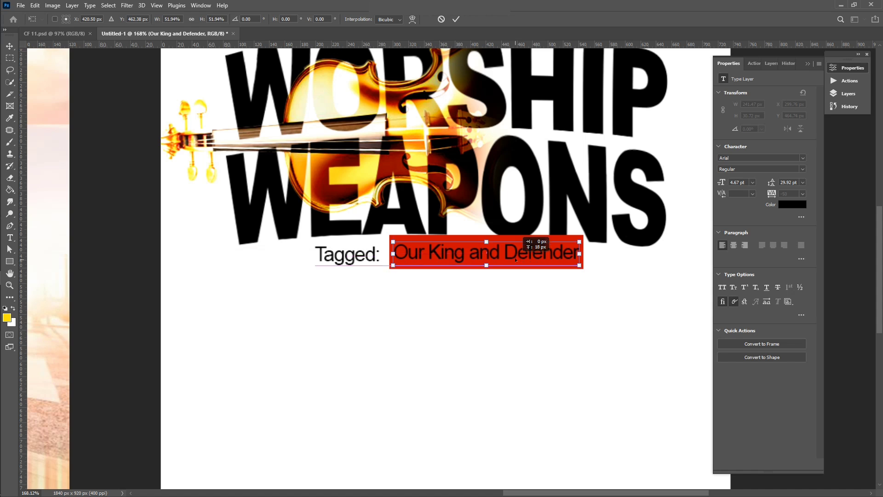
key("Return")
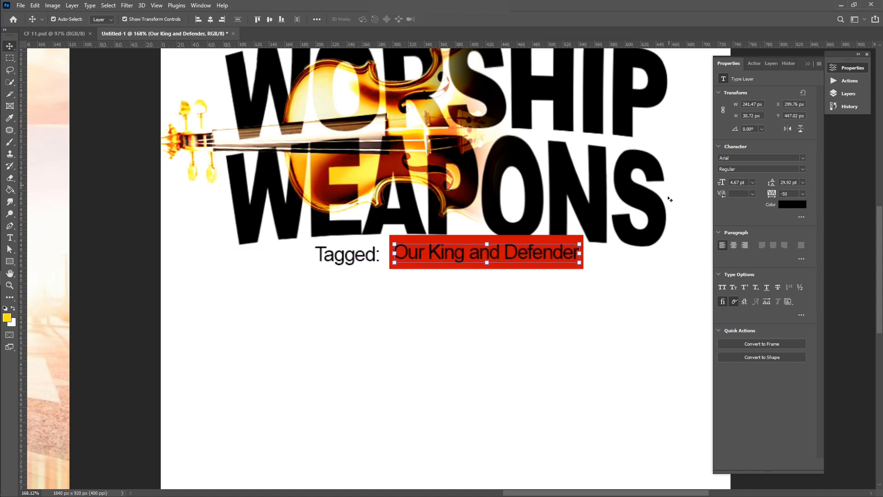
Make the 'Our King and Defender' text white (#ffffff) and Bold
left_click(789, 203)
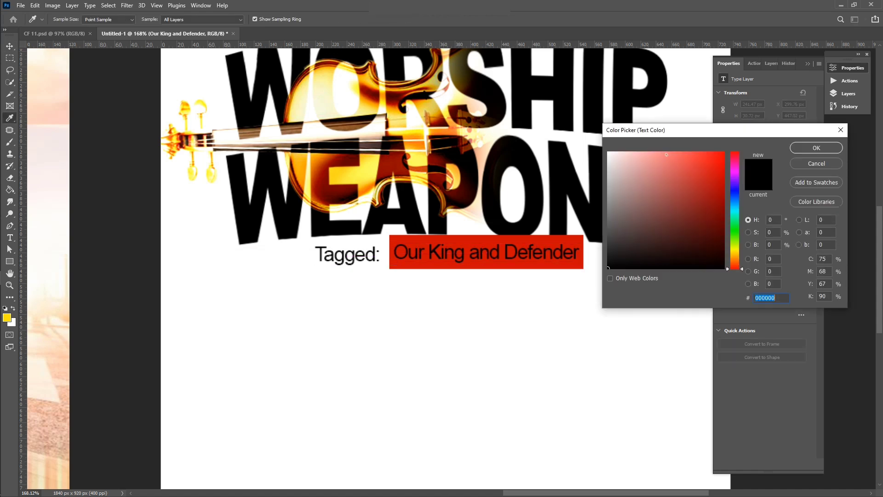
type("ffffff")
left_click(815, 147)
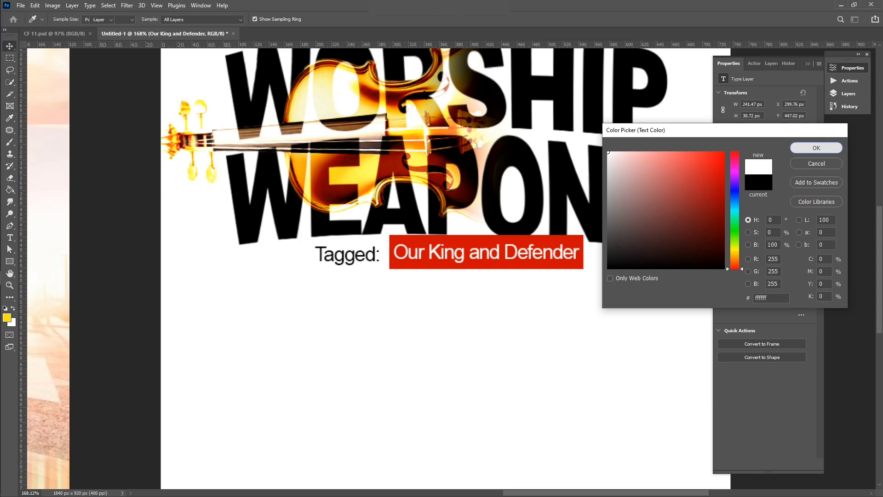
scroll(499, 411, "down", 5)
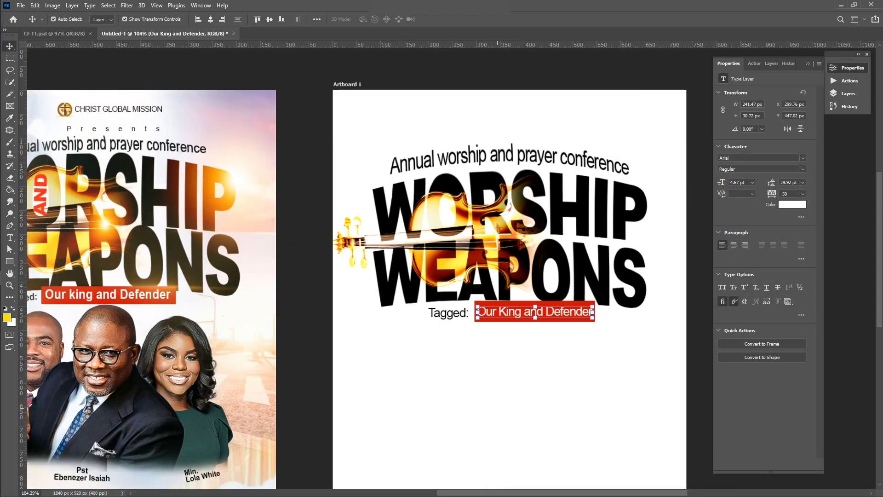
left_click(794, 170)
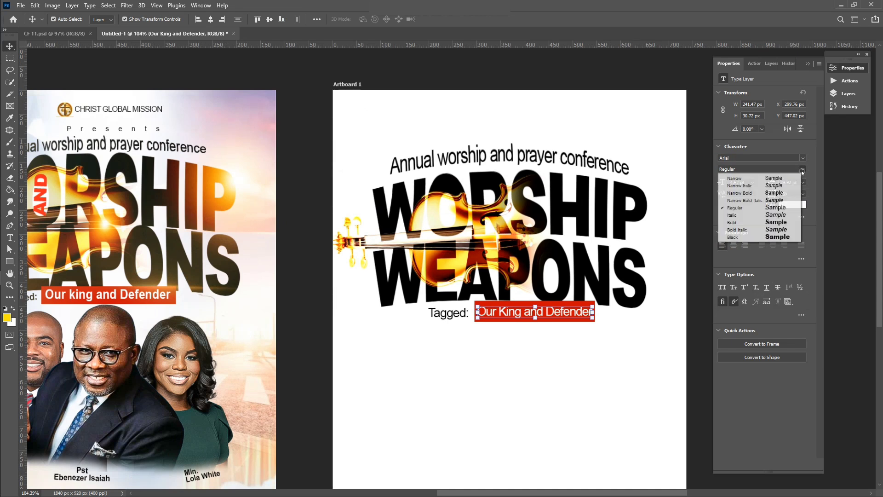
left_click(759, 222)
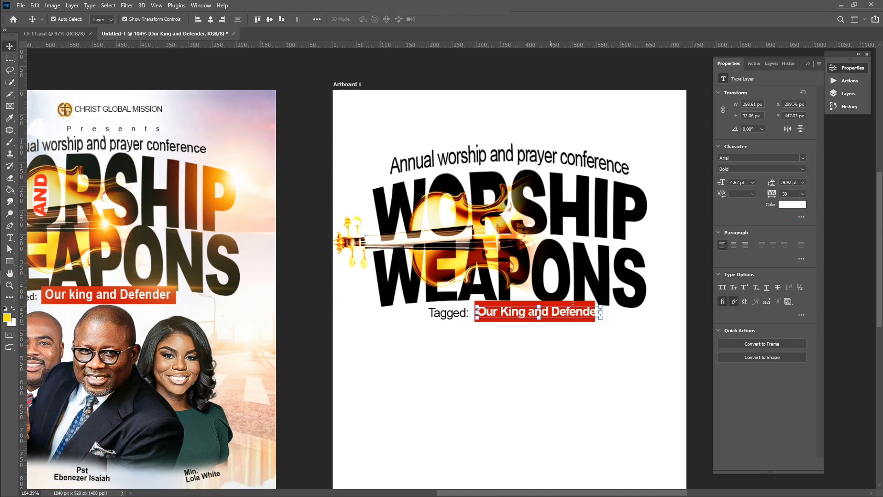
Narrow the tagline's width so it fits inside the red bar
left_click_drag(602, 311, 590, 312)
key("Return")
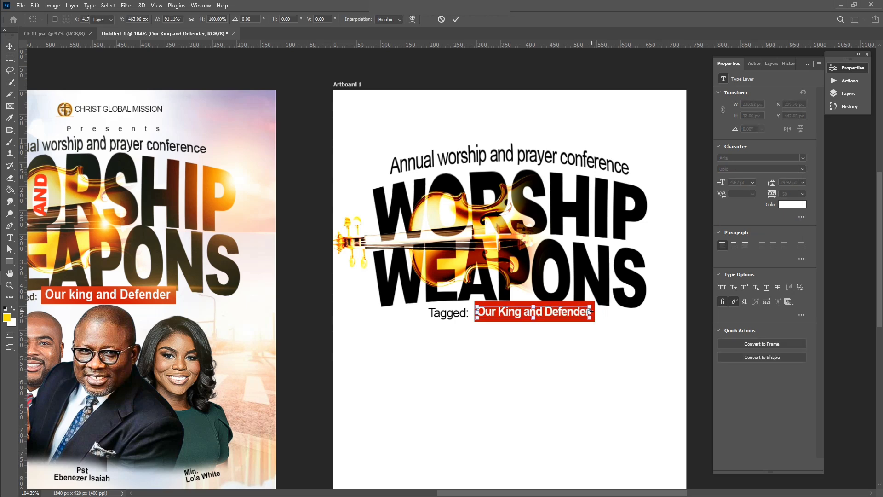
left_click(600, 371)
scroll(601, 372, "down", 3)
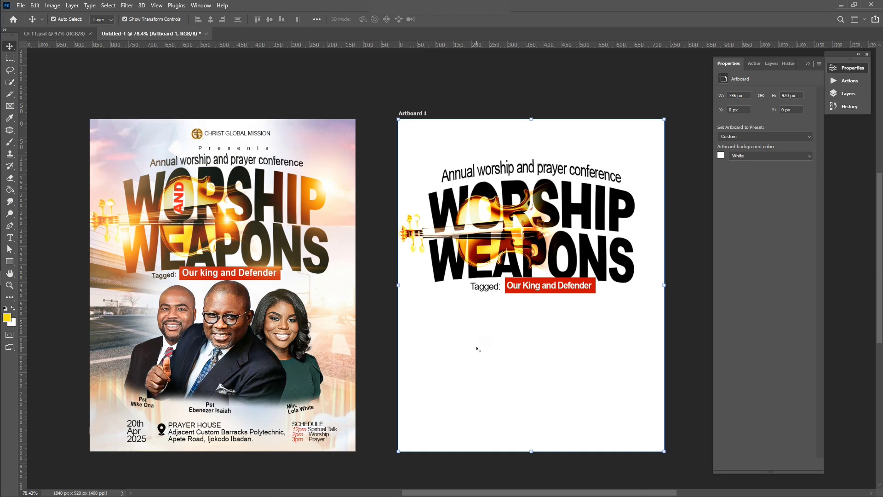
Add a new text line reading 'Presents' below the tagline
key("t")
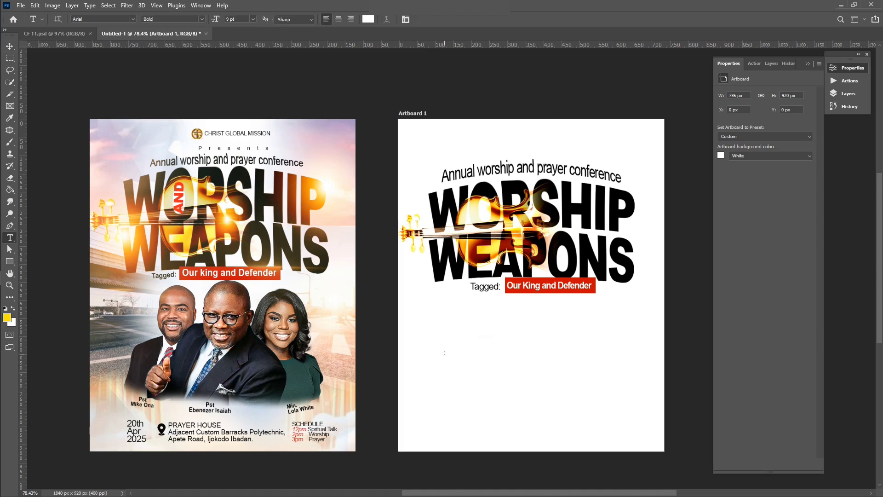
key("p")
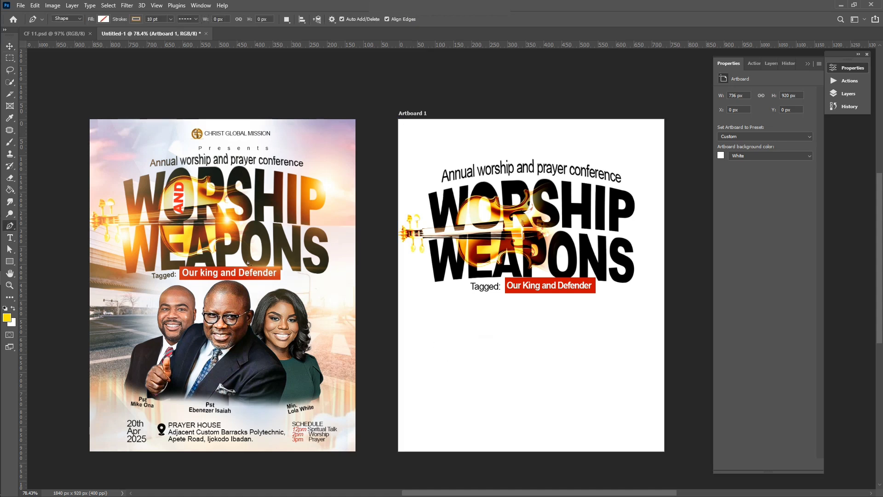
key("t")
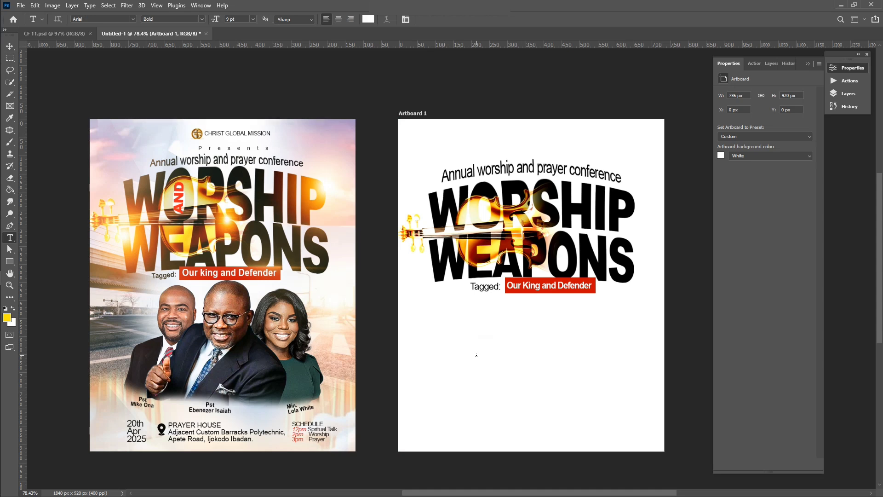
left_click(476, 354)
type("PRA")
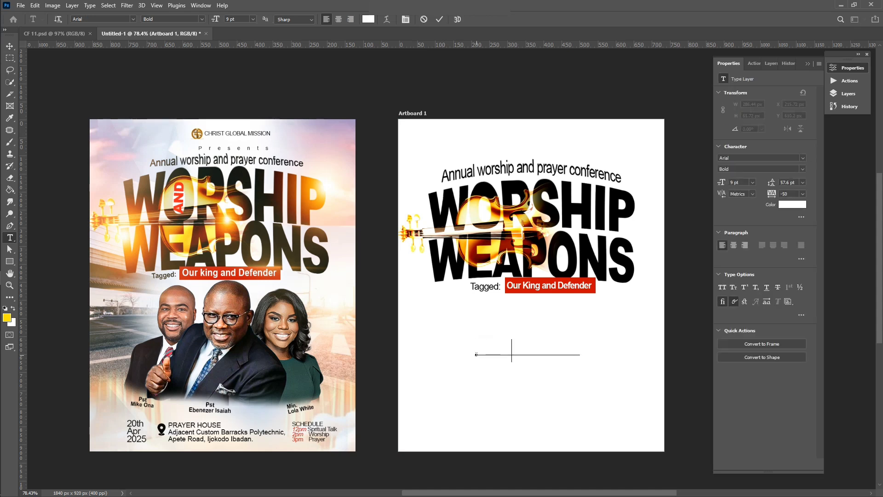
type("Ynts")
left_click(440, 19)
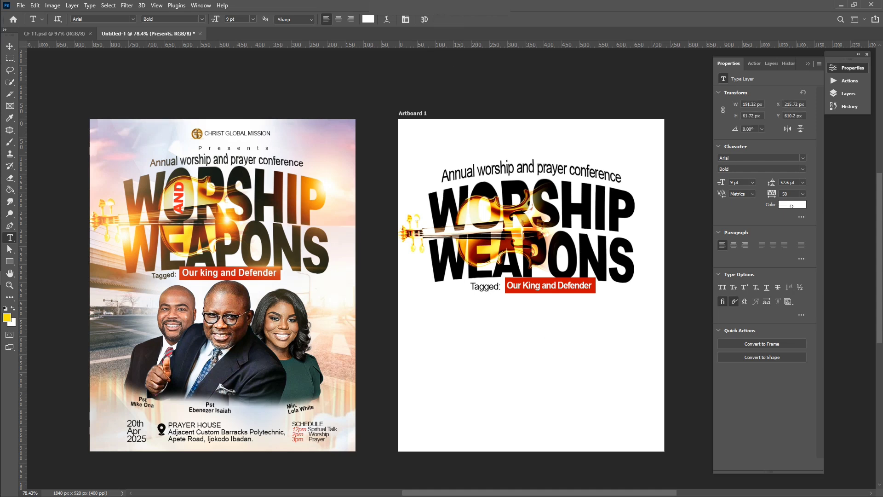
Colour 'Presents' near-black #0c0c0c and scale it to about 46% at the top
left_click(792, 204)
left_click(562, 245)
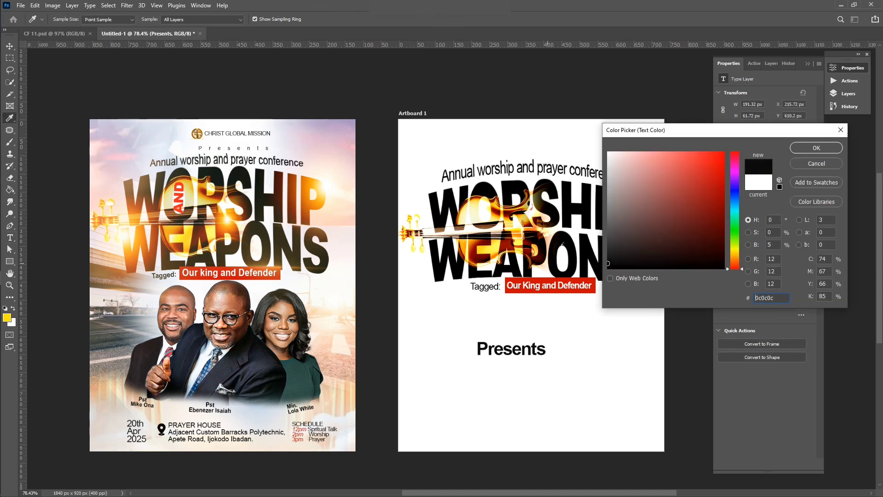
left_click(810, 148)
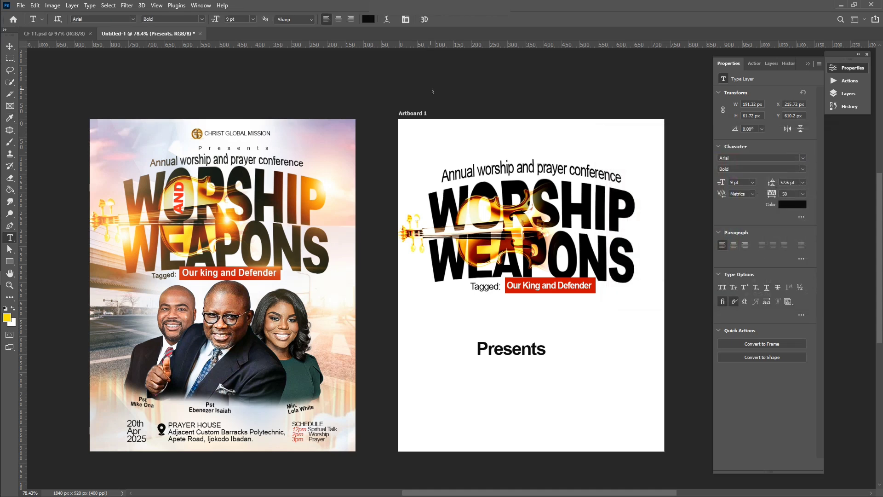
key("v")
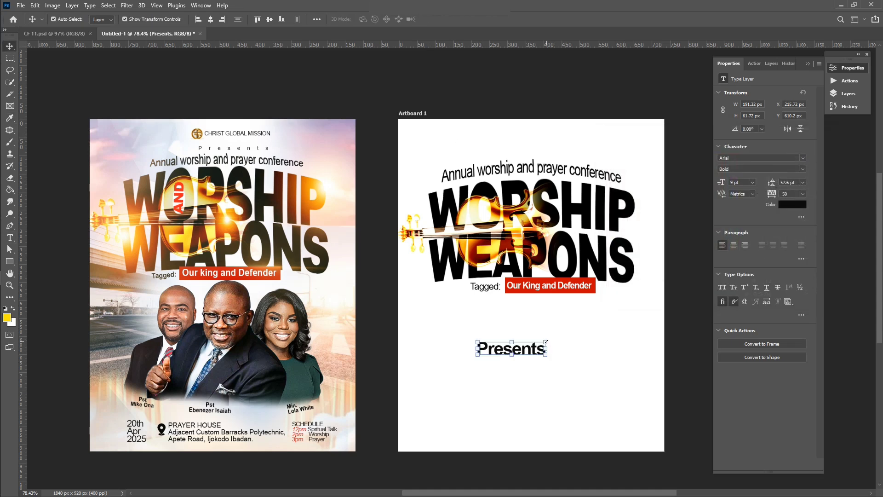
left_click_drag(546, 342, 512, 156)
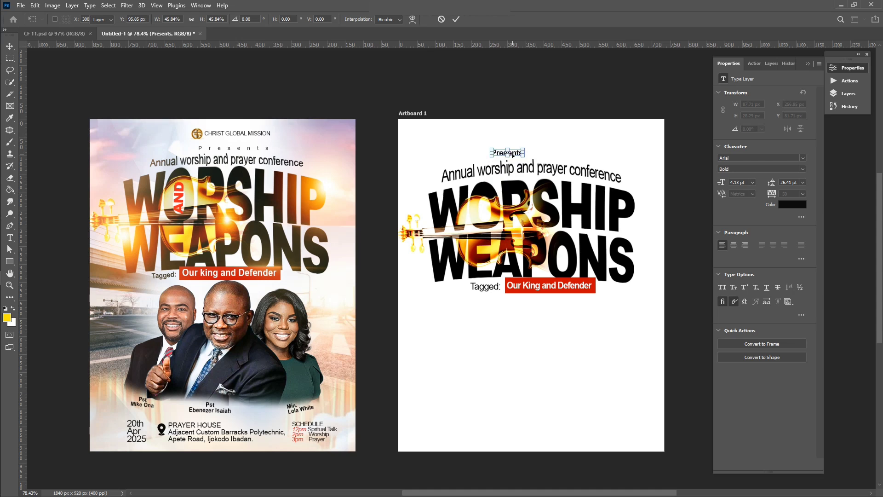
Commit the Presents transform and widen its letter spacing to 900 tracking
key("Return")
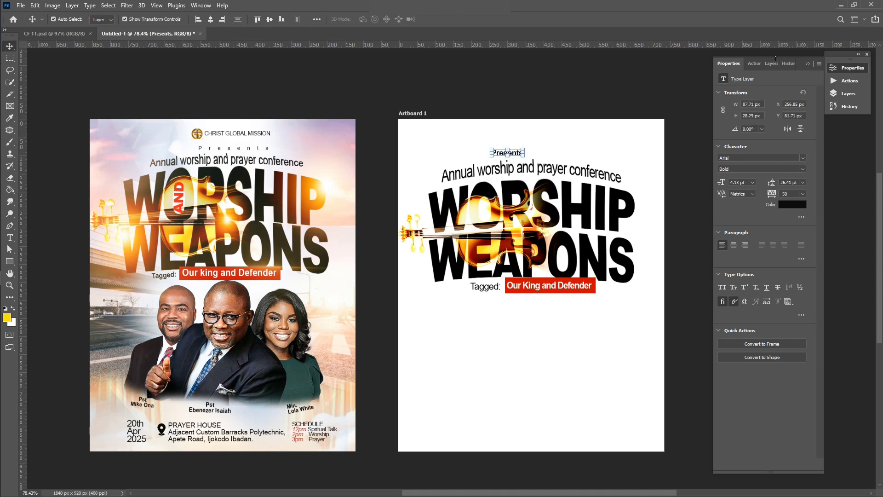
left_click(731, 66)
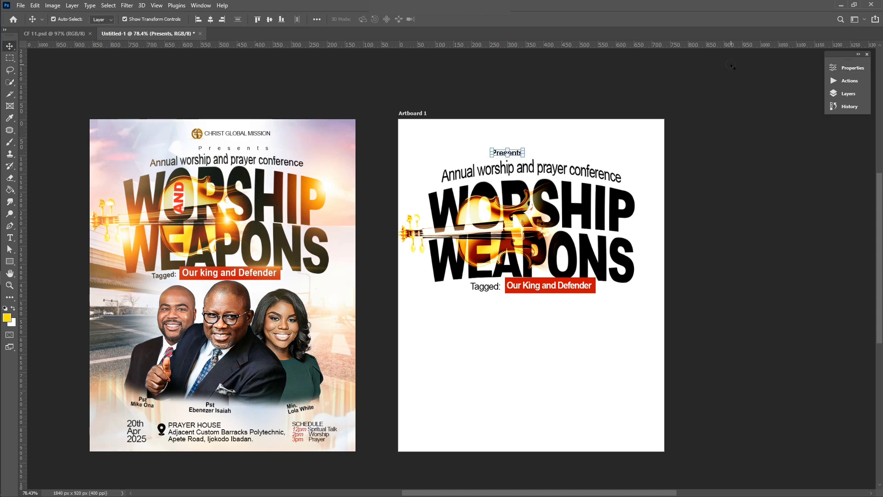
left_click(849, 68)
left_click(803, 194)
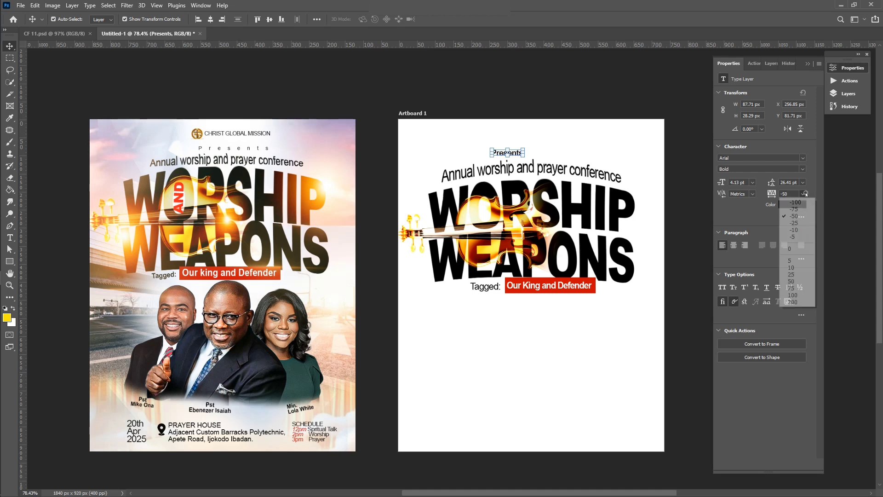
left_click(796, 303)
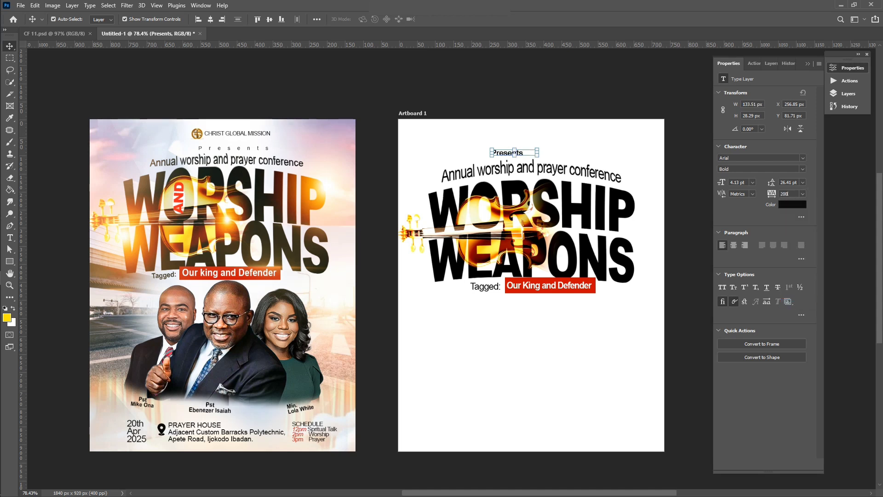
left_click_drag(771, 193, 787, 207)
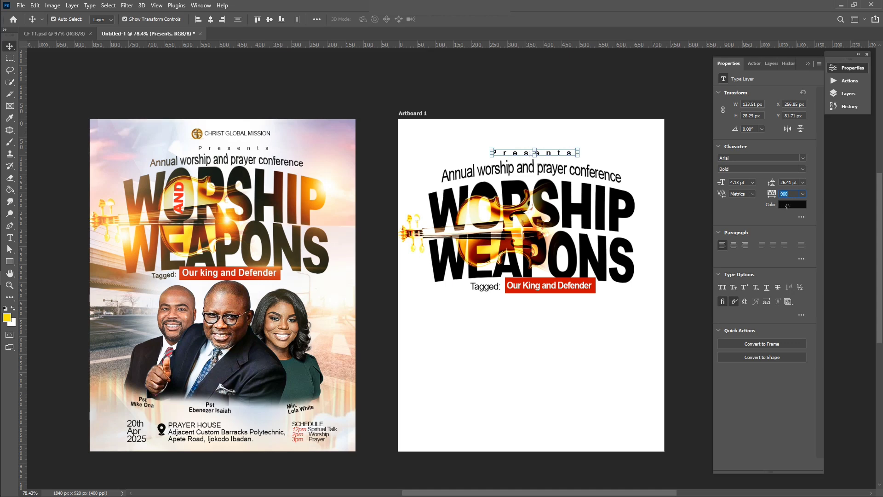
left_click(701, 262)
scroll(569, 299, "down", 1)
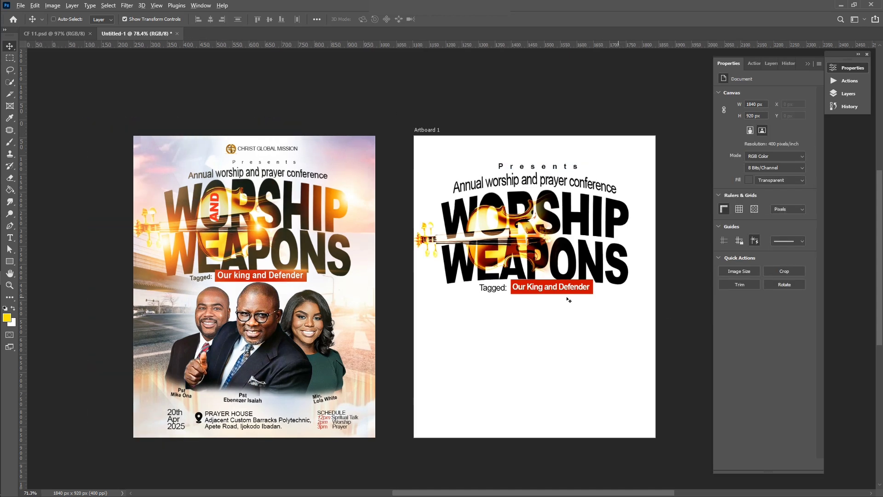
scroll(569, 299, "down", 1)
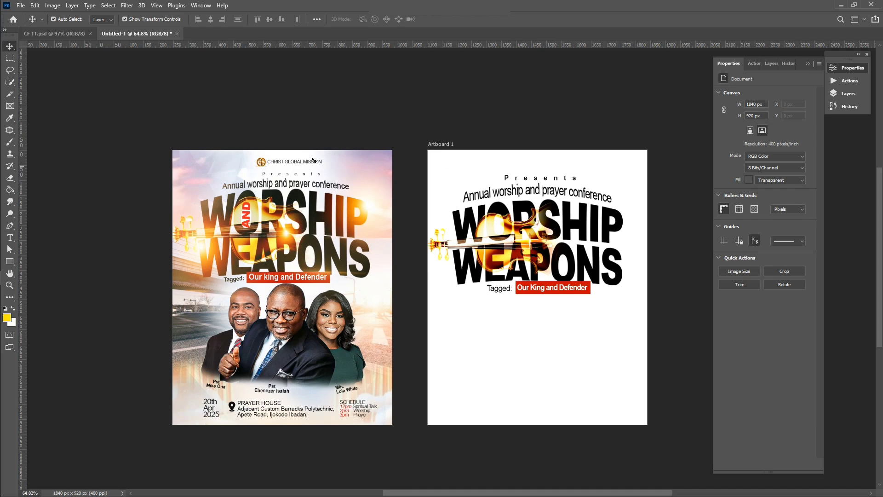
Select the Logo image in the Flyer 07 folder for placing into Photoshop
left_click(9, 221)
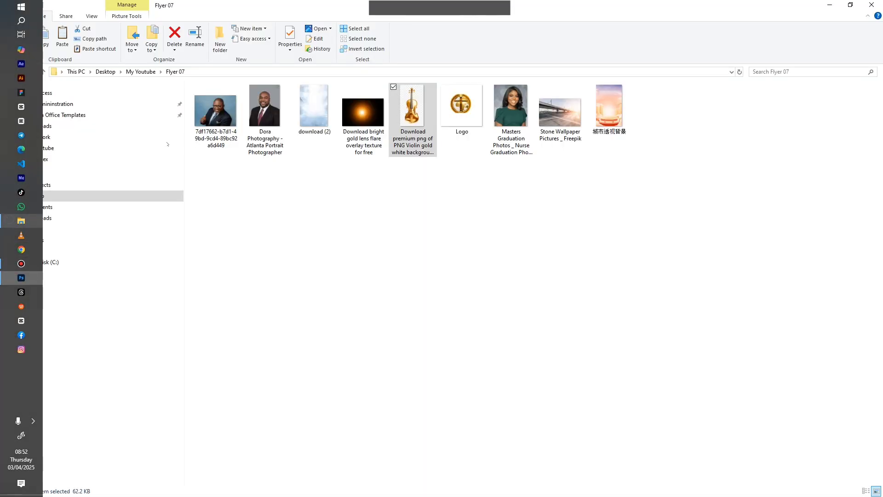
left_click(459, 131)
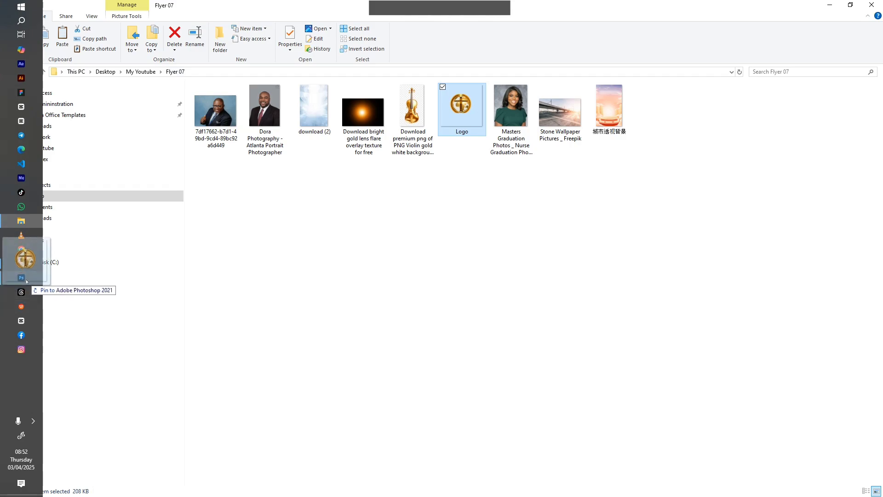
left_click(21, 277)
Place Logo.png on Artboard 1 and shrink it to a small emblem above 'Presents'
left_click_drag(380, 219, 474, 241)
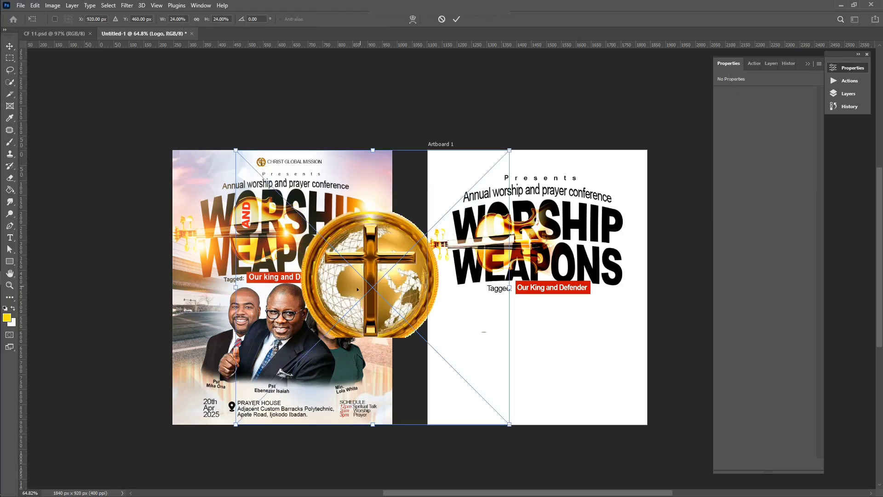
left_click_drag(353, 279, 532, 318)
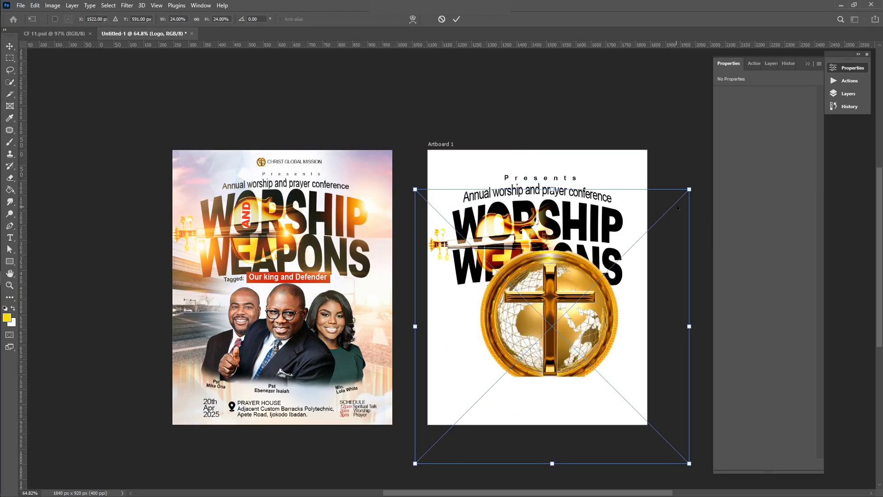
left_click_drag(682, 194, 509, 329)
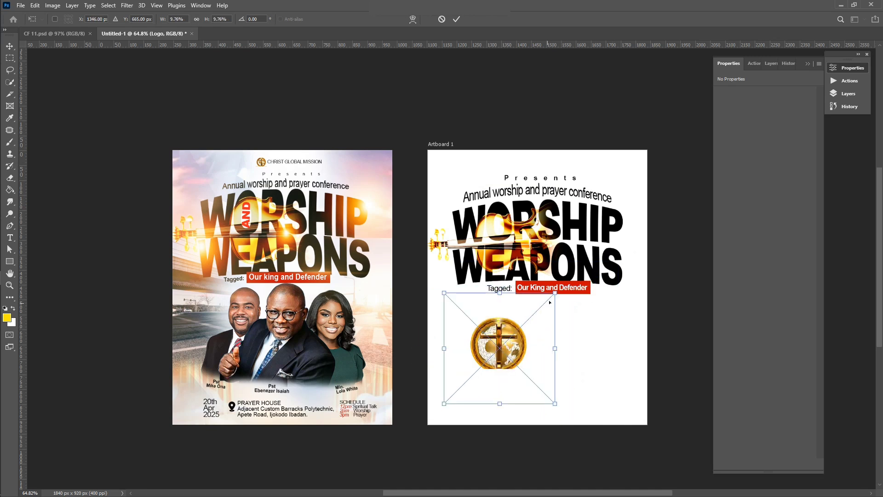
left_click_drag(555, 292, 487, 361)
left_click_drag(461, 390, 497, 357)
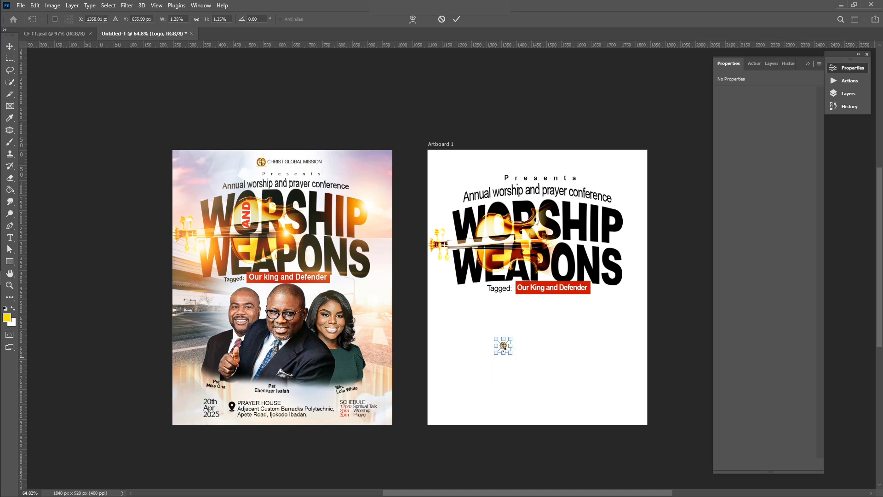
left_click_drag(513, 338, 506, 187)
scroll(506, 187, "up", 5)
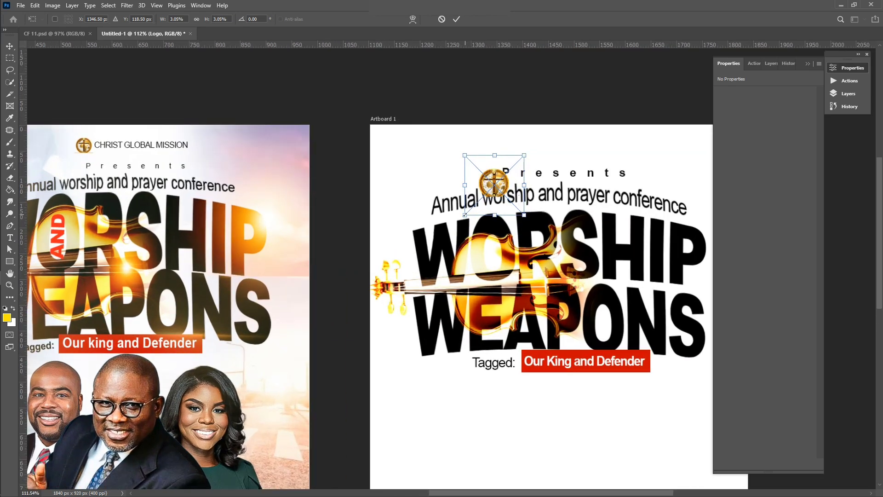
left_click_drag(464, 215, 499, 154)
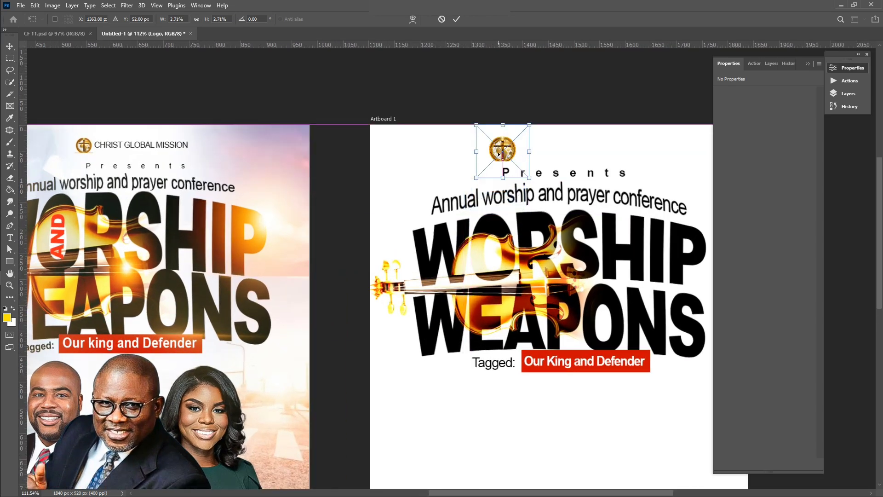
key("Return")
Fine-tune the logo slightly smaller and a bit to the right, then deselect it
scroll(499, 155, "down", 2)
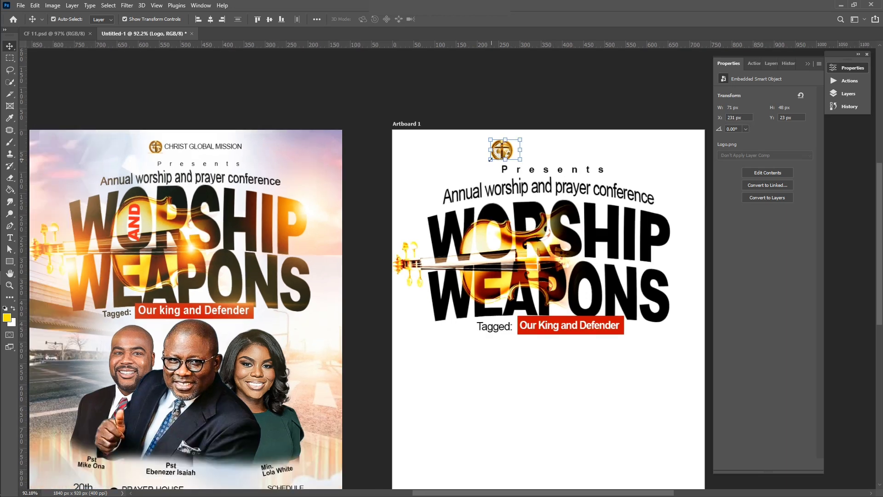
key("ctrl+t")
left_click_drag(490, 159, 495, 158)
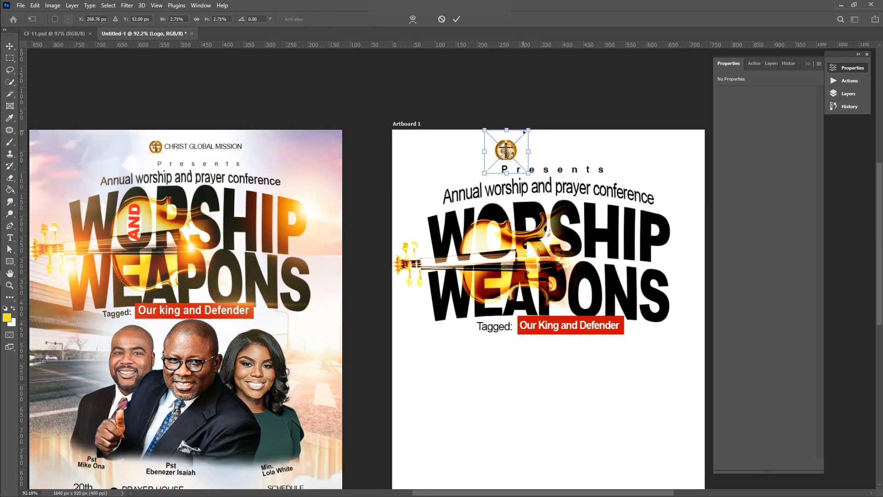
left_click_drag(528, 131, 520, 142)
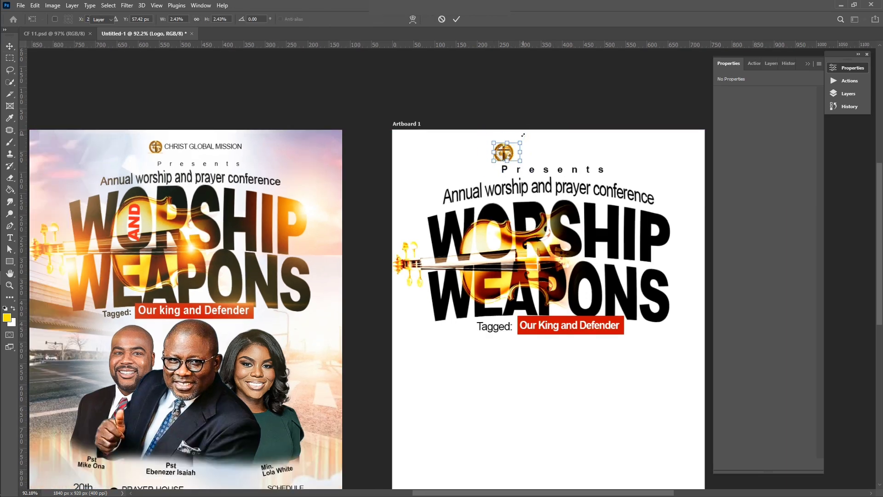
key("Return")
left_click(513, 351)
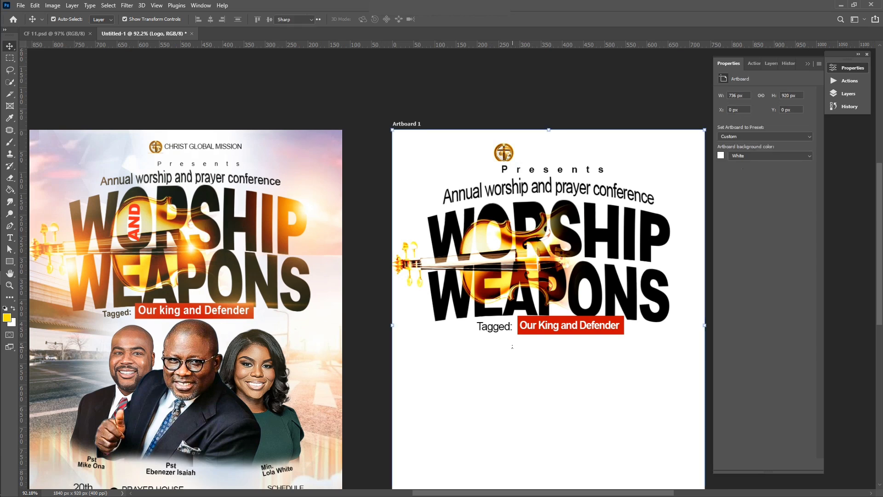
Start a new text line below the Tagged banner with letter spacing set to 0
key("t")
left_click(465, 391)
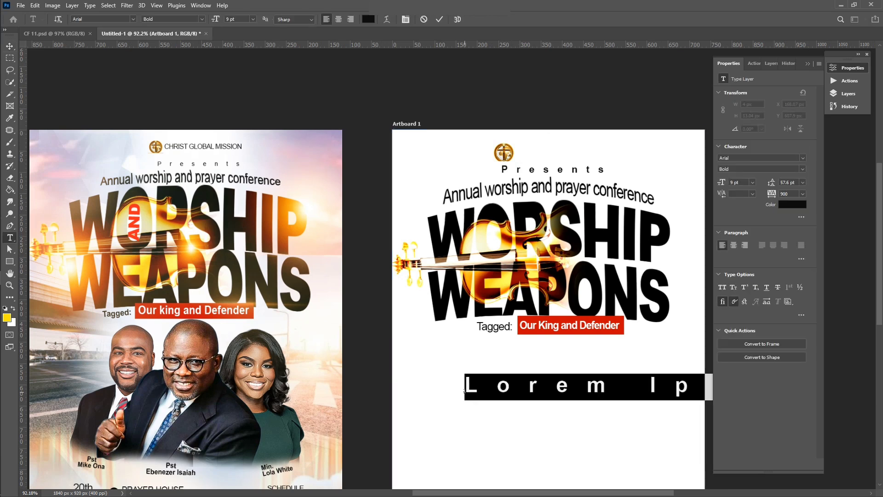
type("C")
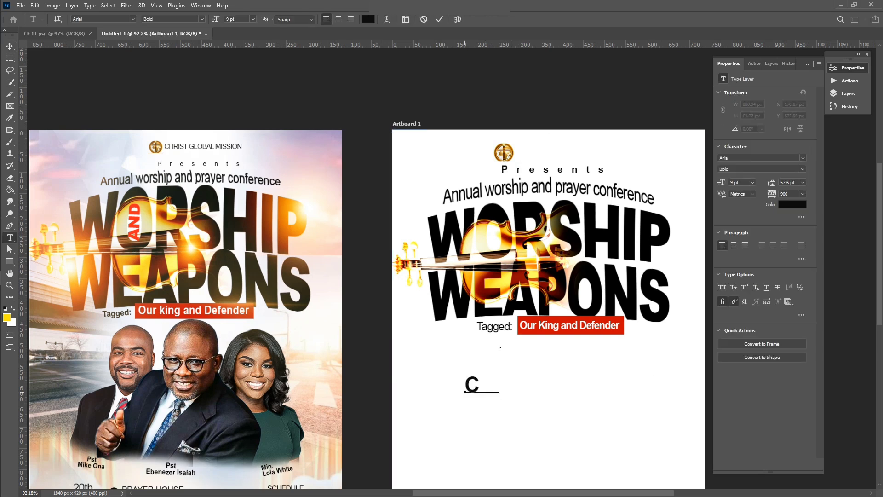
left_click(802, 194)
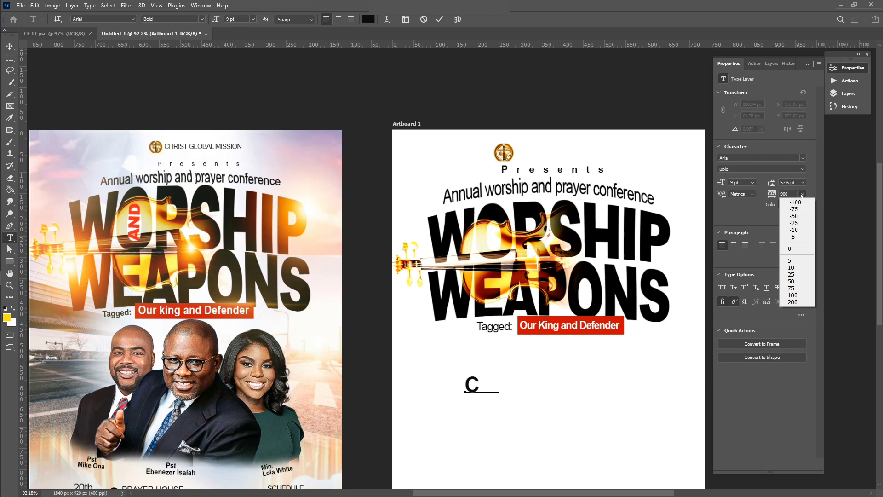
left_click(794, 247)
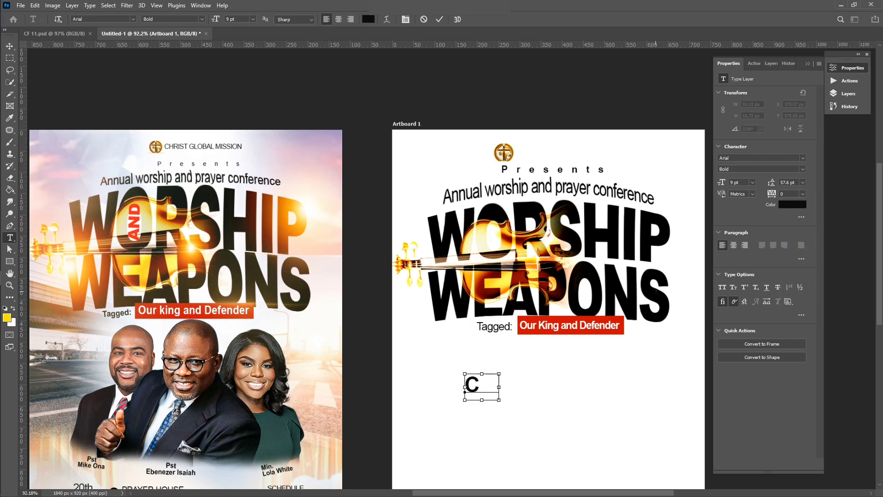
key("ctrl+a")
left_click(803, 194)
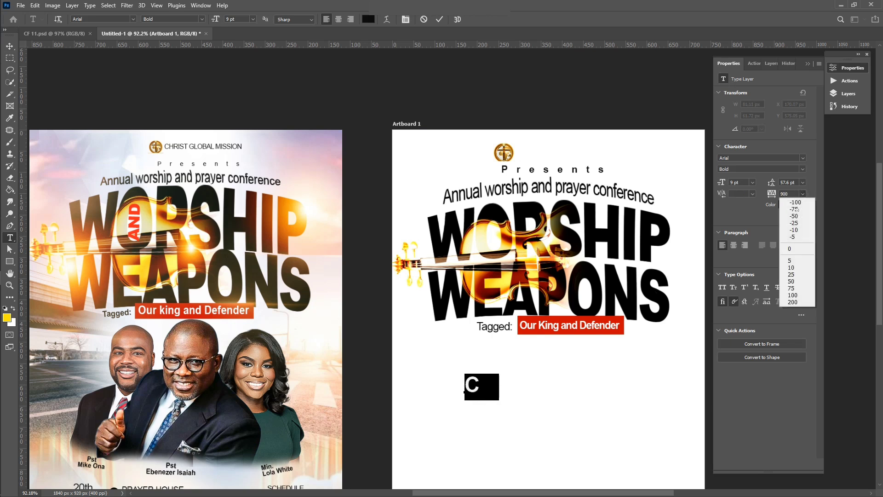
left_click(793, 248)
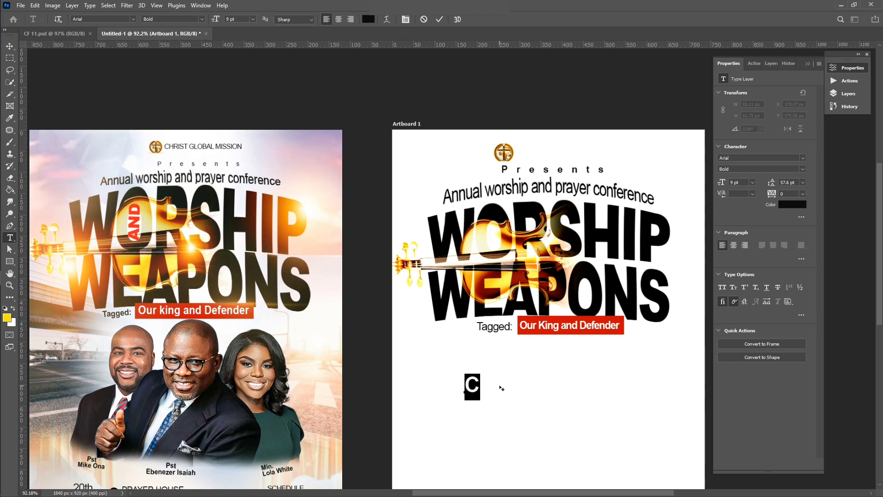
Type 'CHRIST GLOBAL MISSION', fix the typos, and commit the text
type("HRIST")
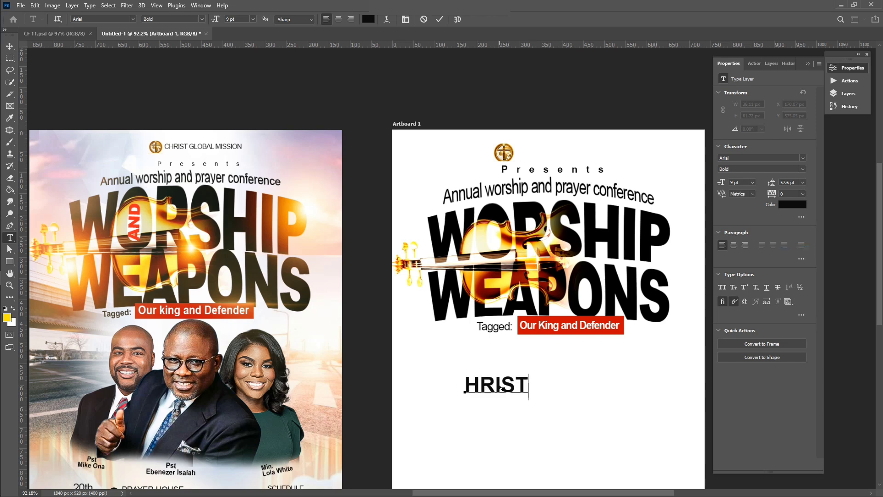
key("ctrl+a")
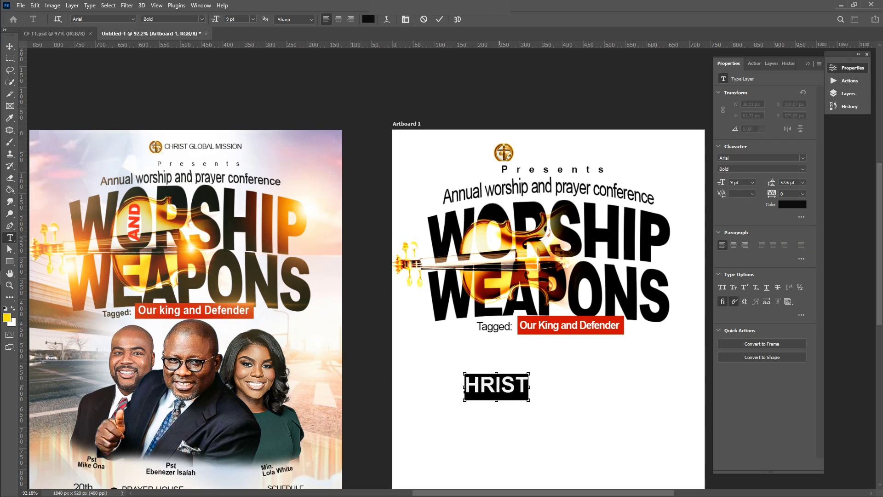
type("c")
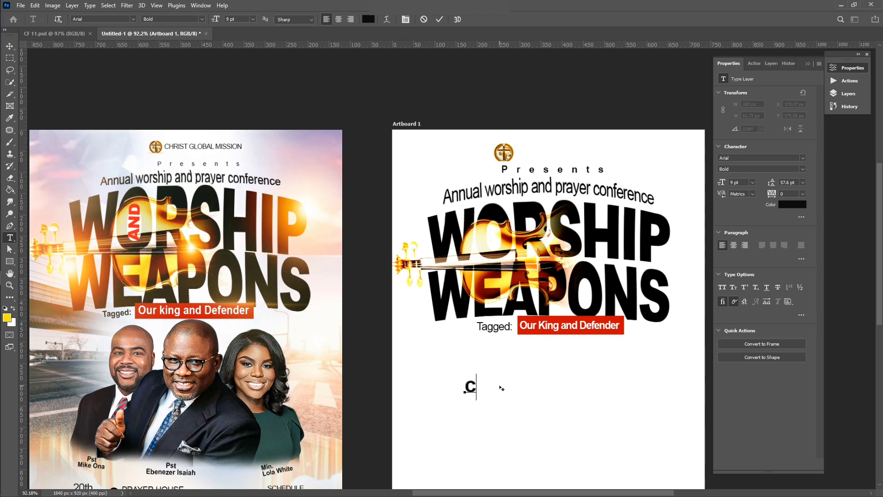
key("BackSpace")
key("Delete")
type("CHRI")
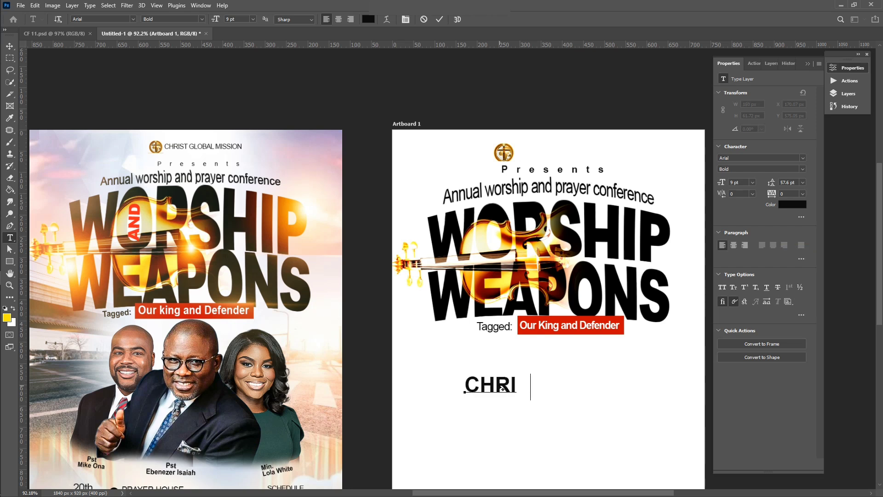
type("ST BL")
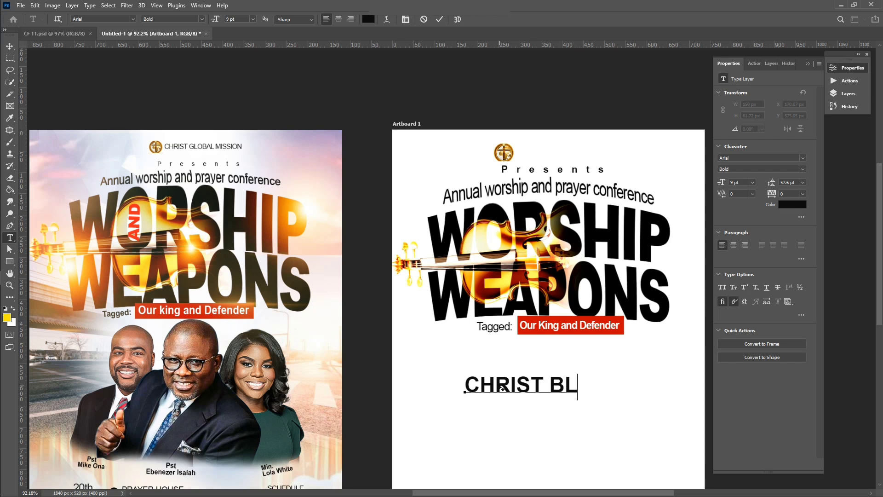
key("BackSpace")
key("BackSpace")
key("BackSpace")
type("BLOBAL MIS")
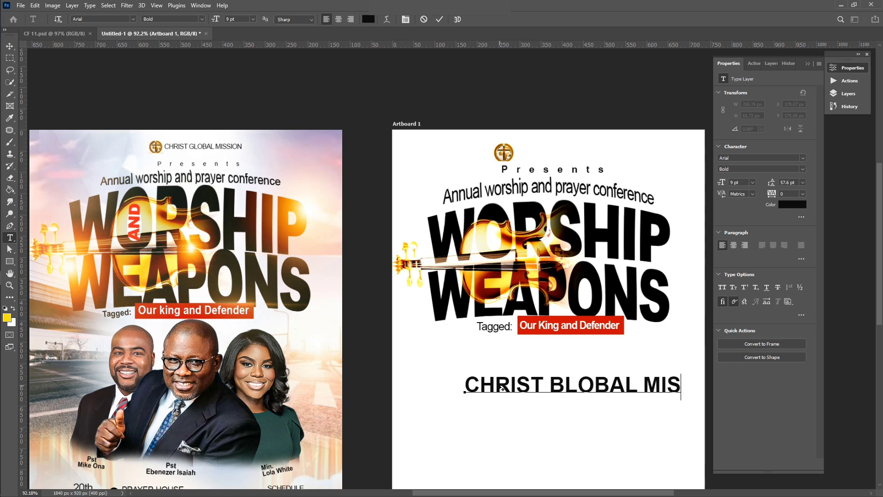
type("SIO")
double_click(561, 387)
key("BackSpace")
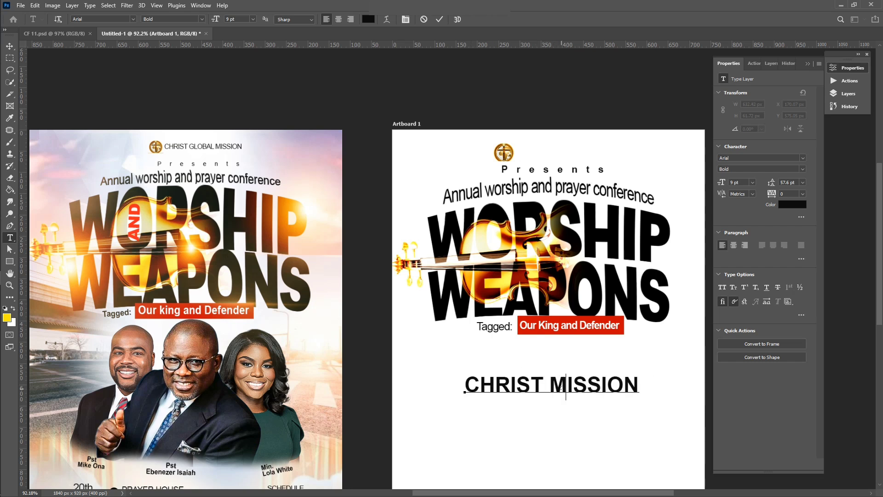
type("G")
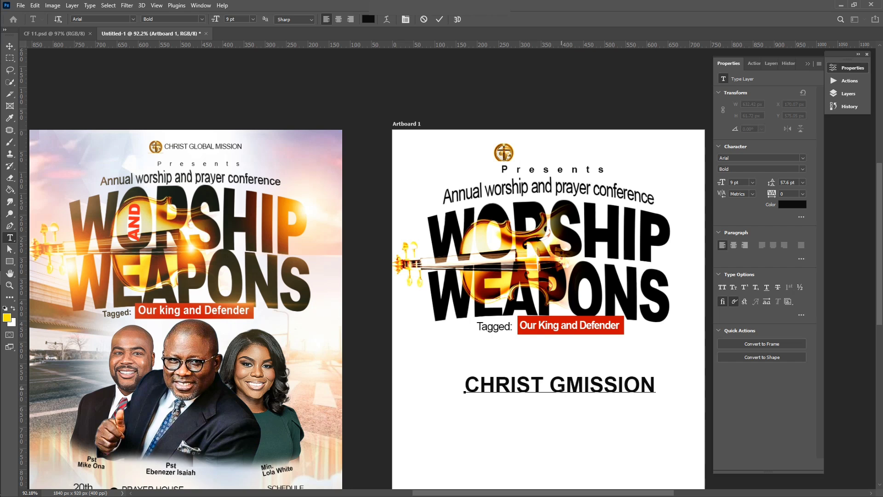
type("LOBAL")
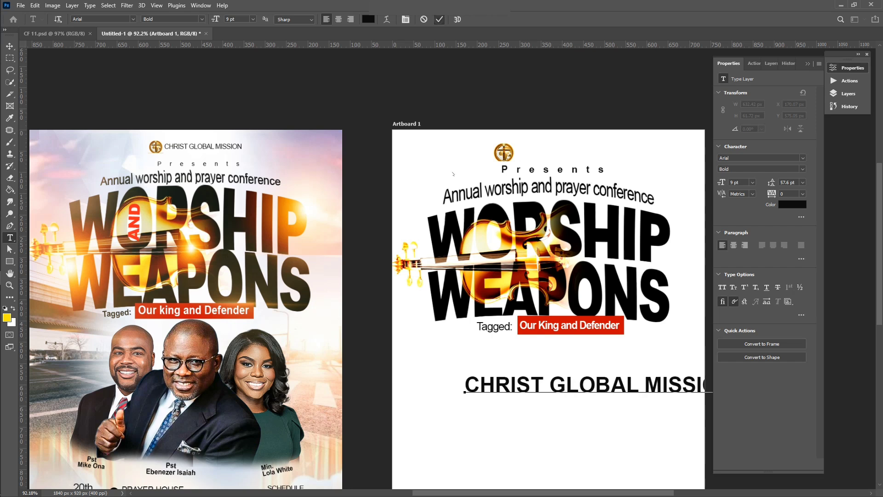
left_click(439, 19)
Move the CHRIST GLOBAL MISSION text left and shrink it to about 42%
key("v")
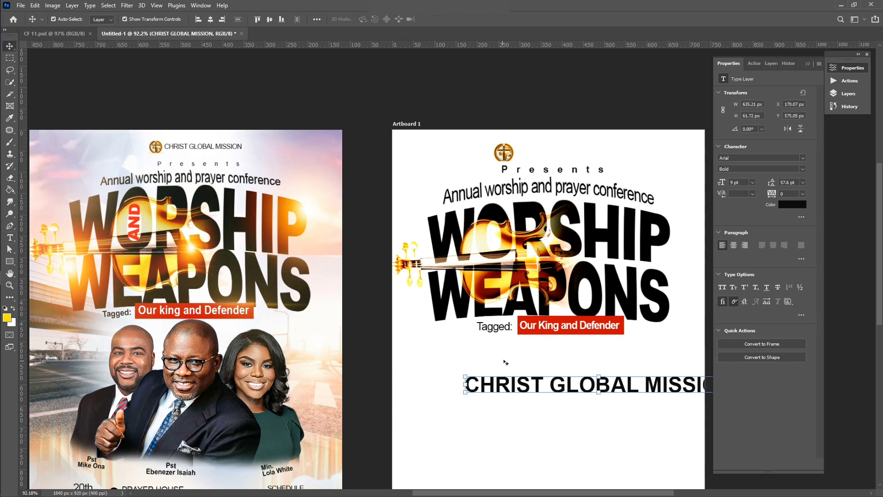
left_click_drag(510, 386, 463, 387)
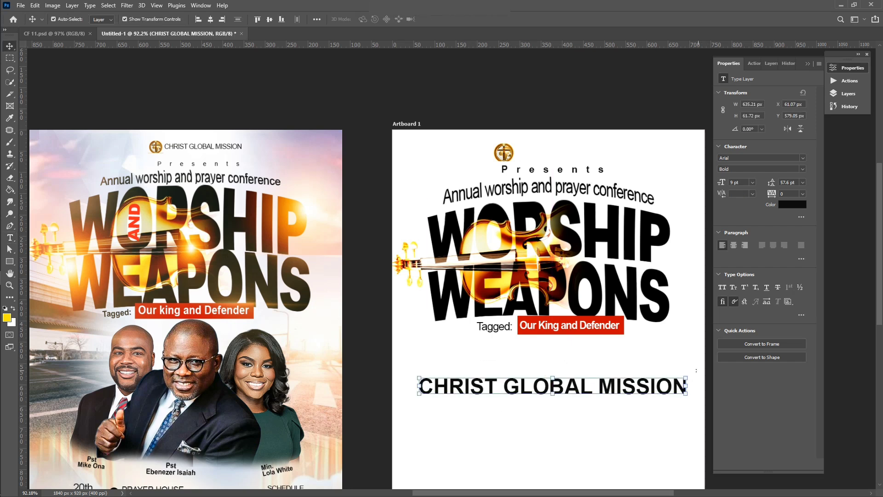
left_click_drag(687, 377, 622, 148)
key("Return")
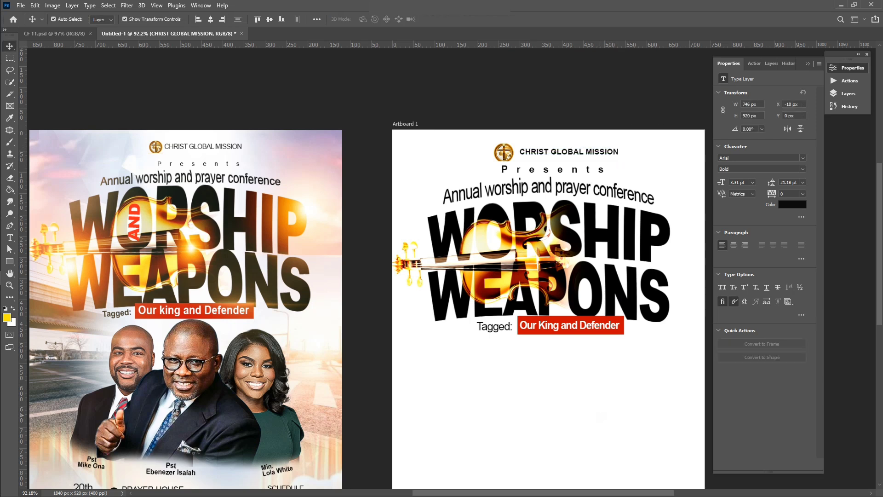
Select the logo and CHRIST GLOBAL MISSION text together and nudge them into place
left_click(504, 151)
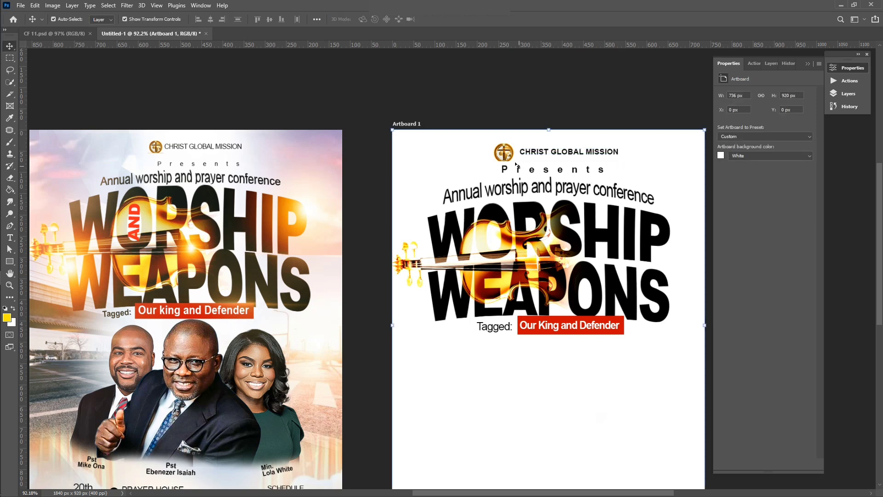
left_click(540, 154, "shift")
key("shift+Up")
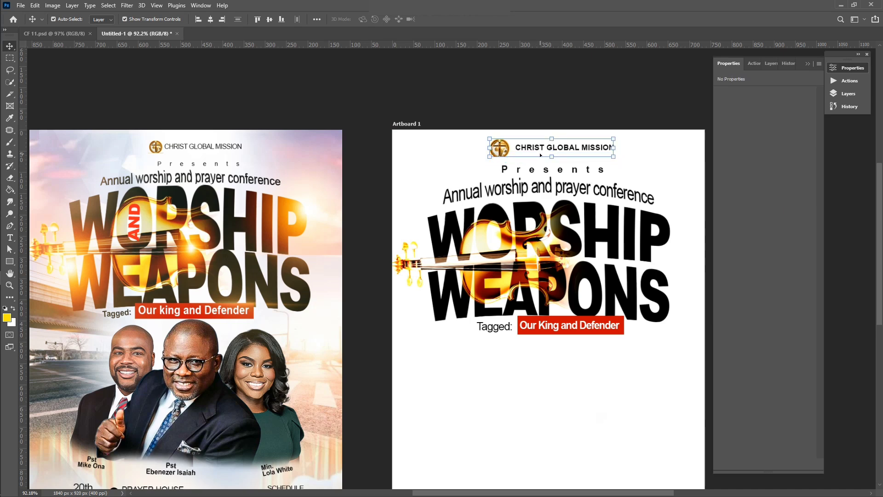
key("shift+Down")
Lower the CHRIST GLOBAL MISSION text to Y 51.31 px, level with the gold logo
left_click(598, 352)
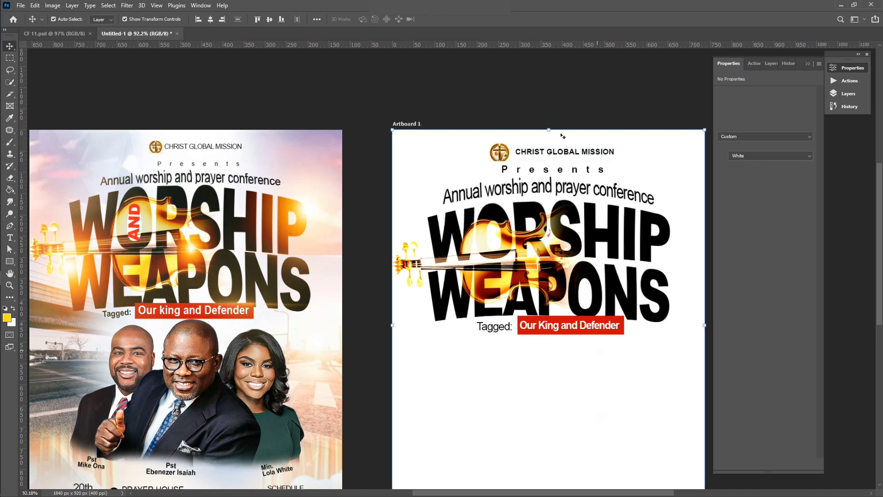
scroll(590, 146, "up", 2)
scroll(590, 145, "up", 3)
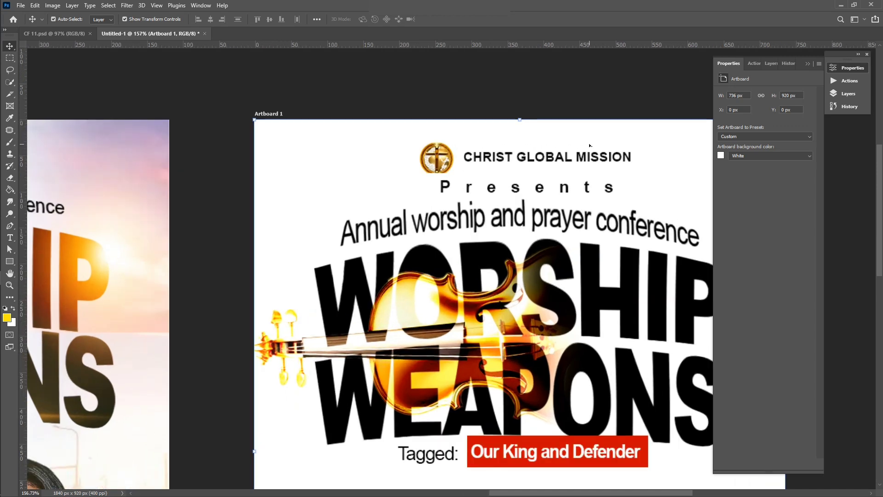
left_click(538, 168, "ctrl")
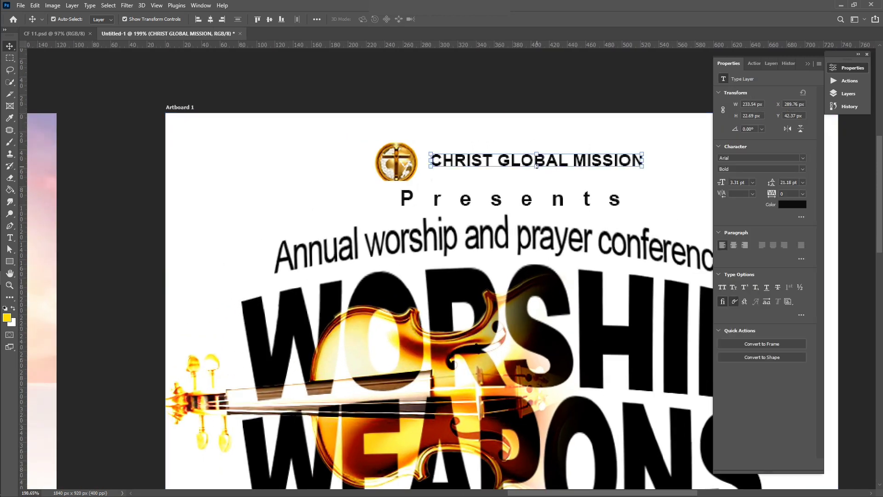
left_click_drag(538, 172, 531, 171)
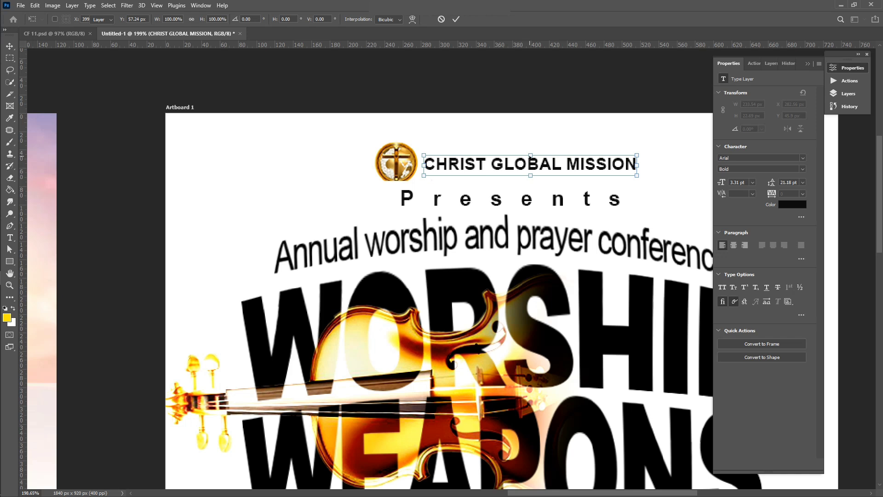
key("Return")
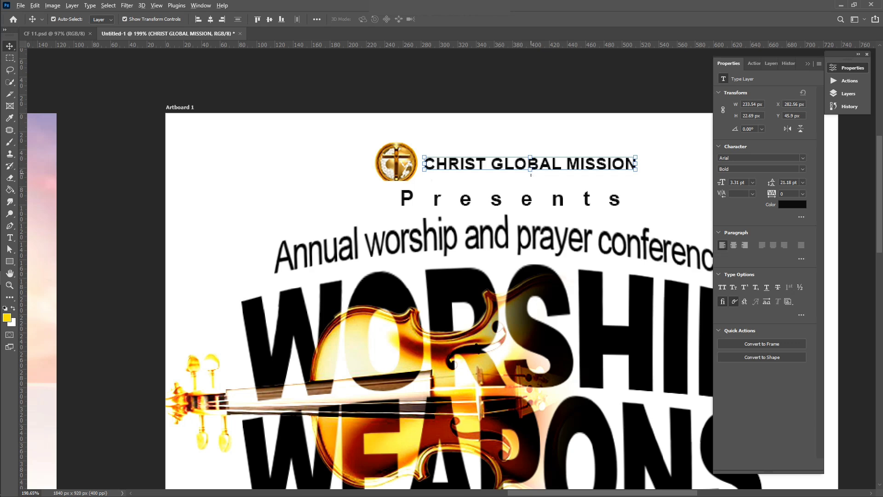
scroll(530, 174, "up", 3)
left_click_drag(530, 169, 531, 175)
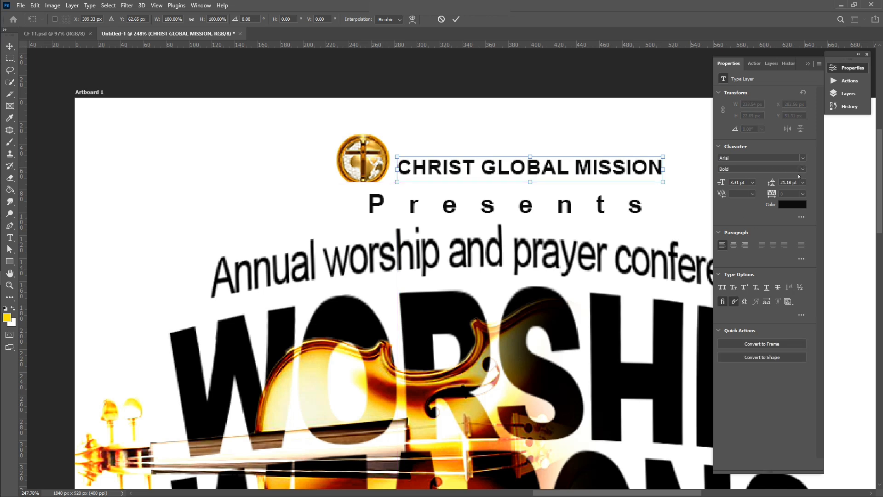
key("Return")
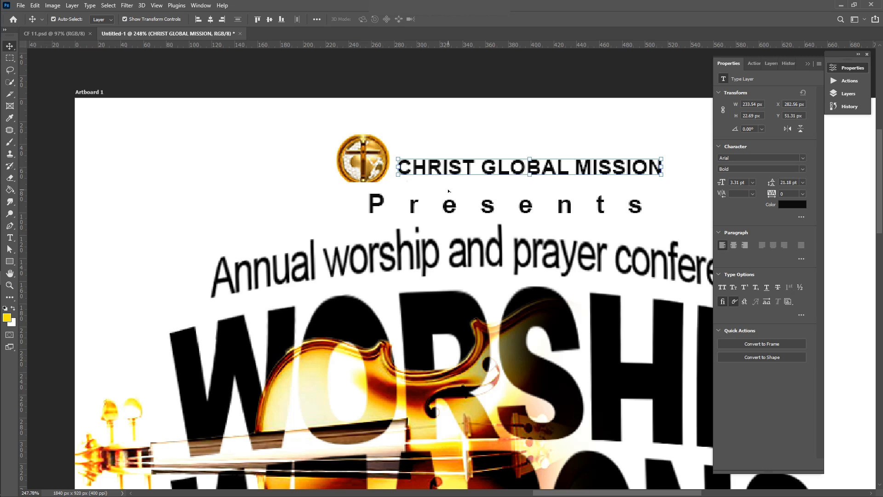
scroll(448, 190, "down", 8)
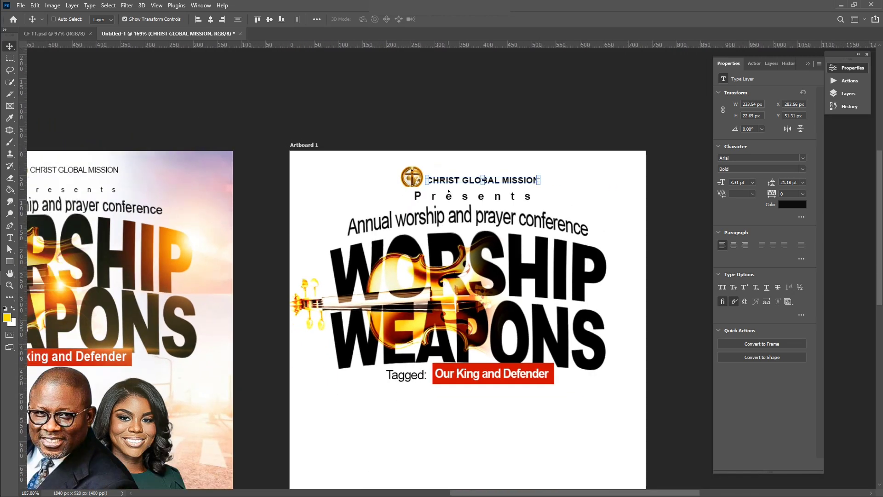
Change the CHRIST GLOBAL MISSION font style from Bold to Regular
key("t")
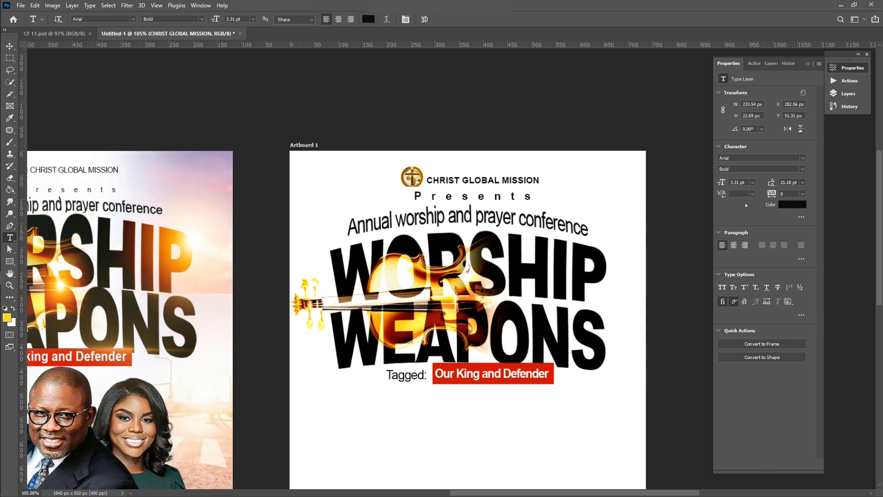
left_click(795, 169)
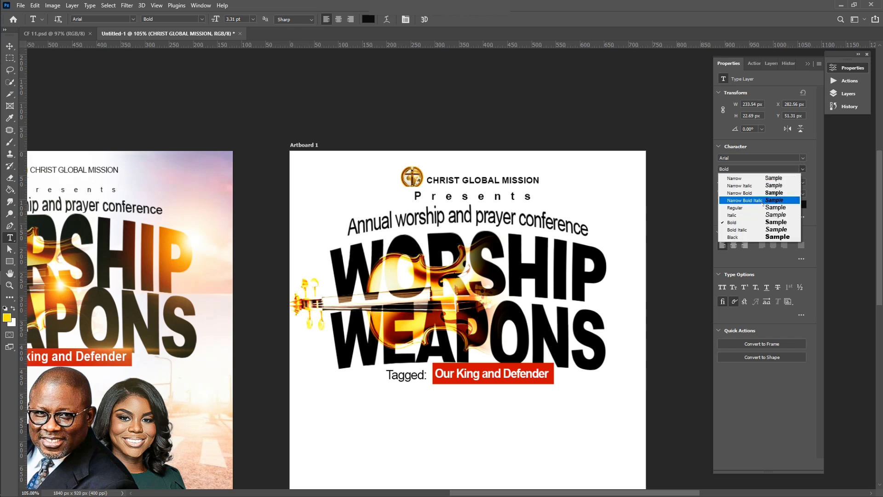
left_click(741, 207)
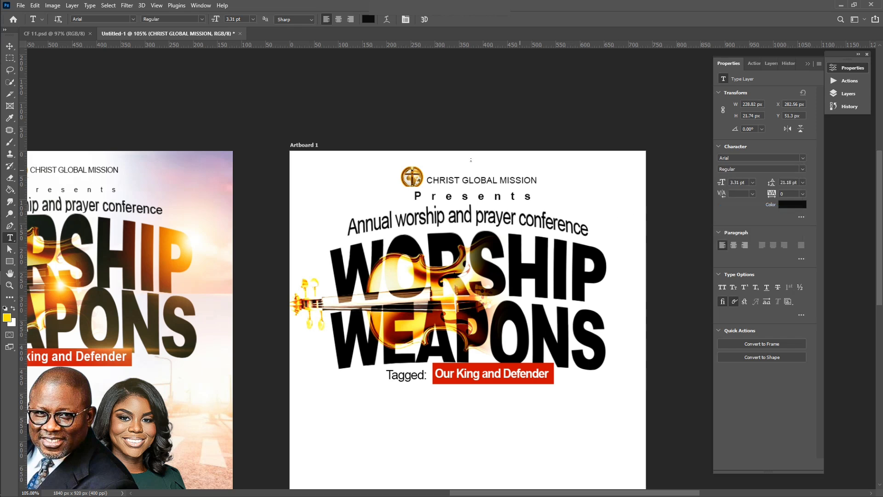
Shrink the title to 20.55 px high and raise it to Y 49.5 px
key("v")
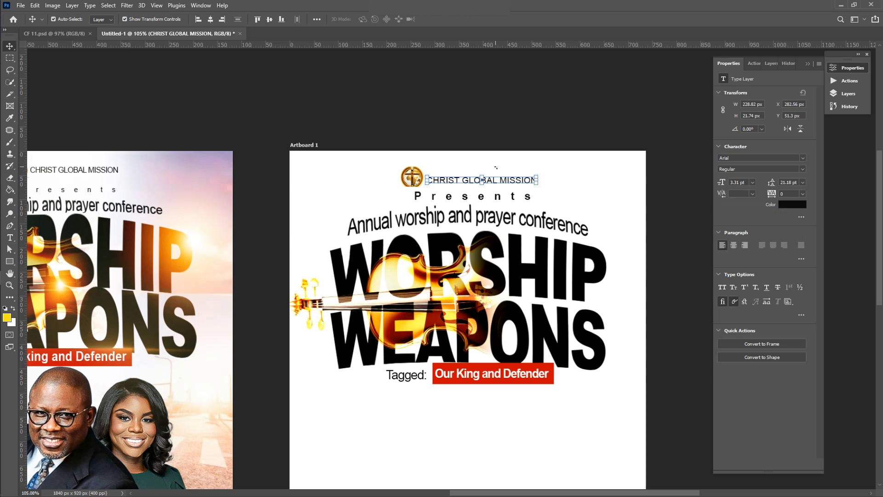
left_click_drag(484, 176, 484, 176)
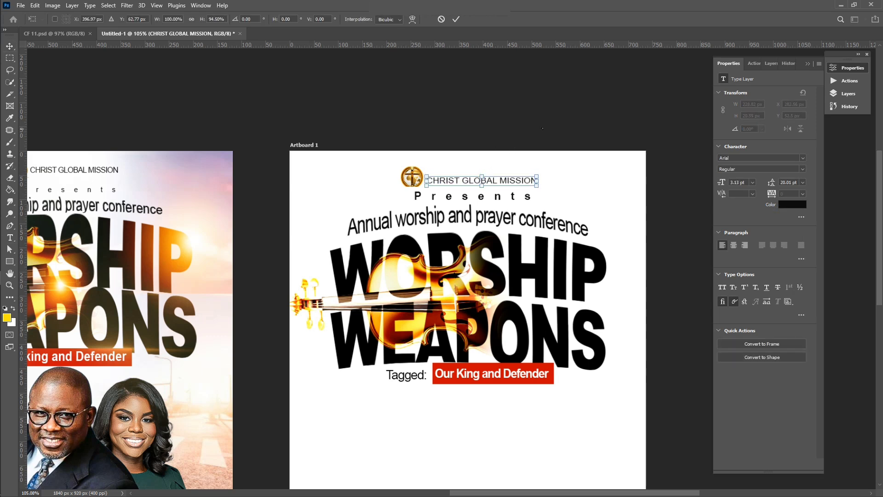
key("Return")
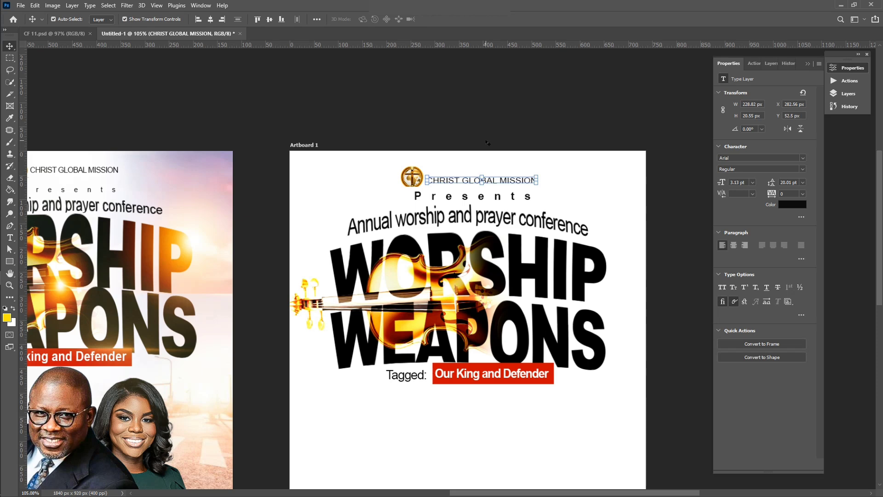
key("Up")
key("Up")
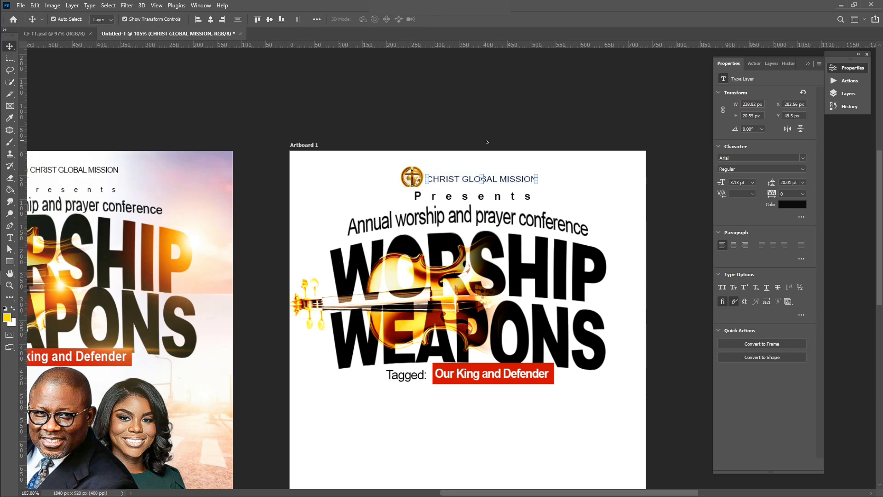
scroll(488, 142, "down", 5)
Drag the sky background image from the Flyer 07 folder into Photoshop
left_click(537, 420)
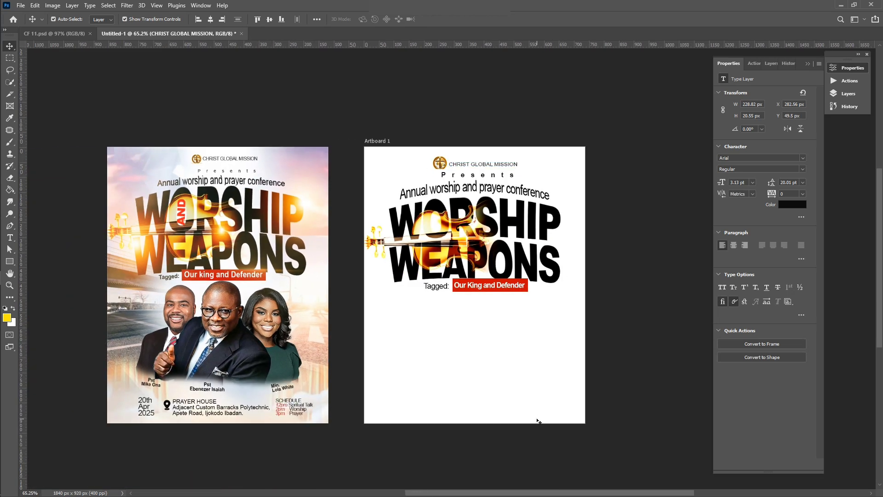
scroll(508, 375, "down", 1)
left_click(629, 320)
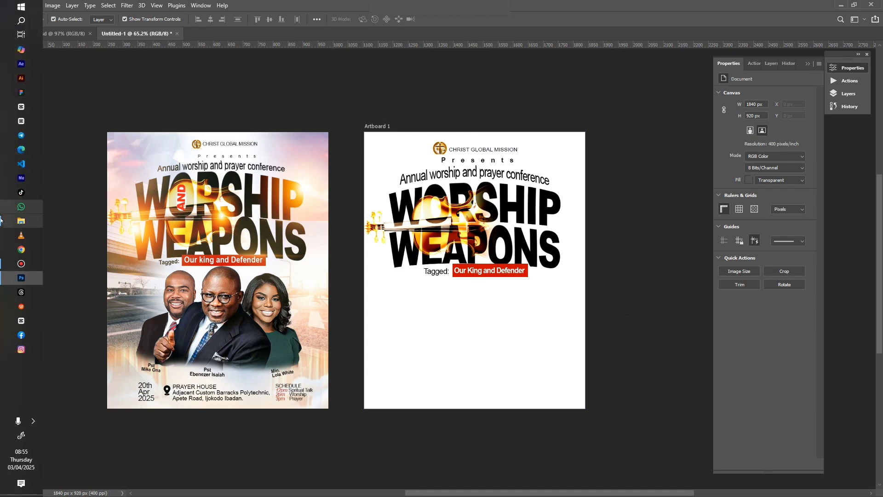
left_click(11, 220)
left_click(336, 202)
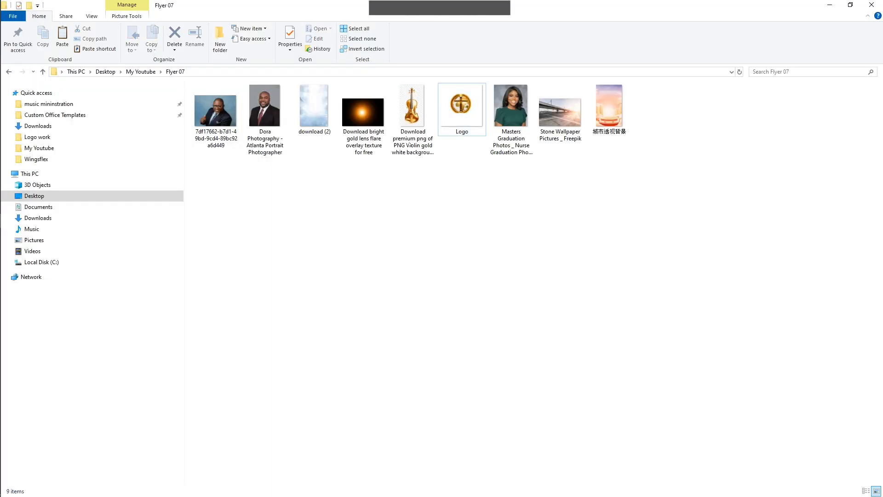
left_click(610, 104)
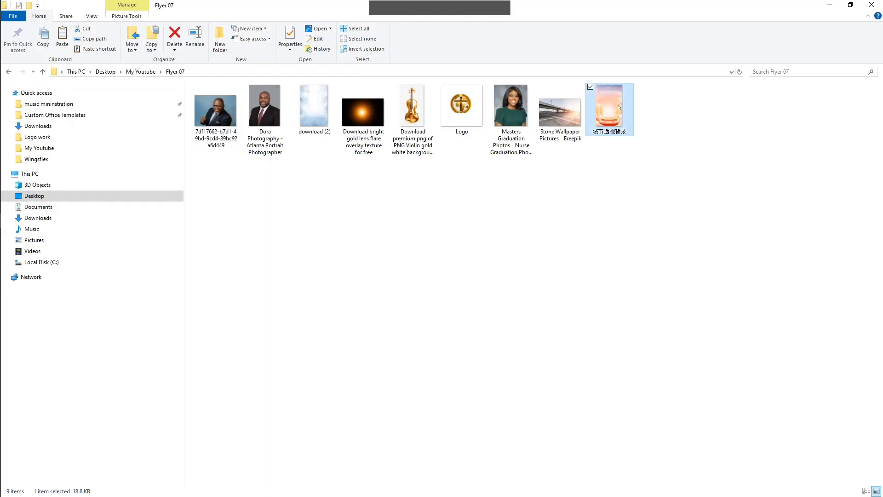
left_click_drag(609, 104, 444, 331)
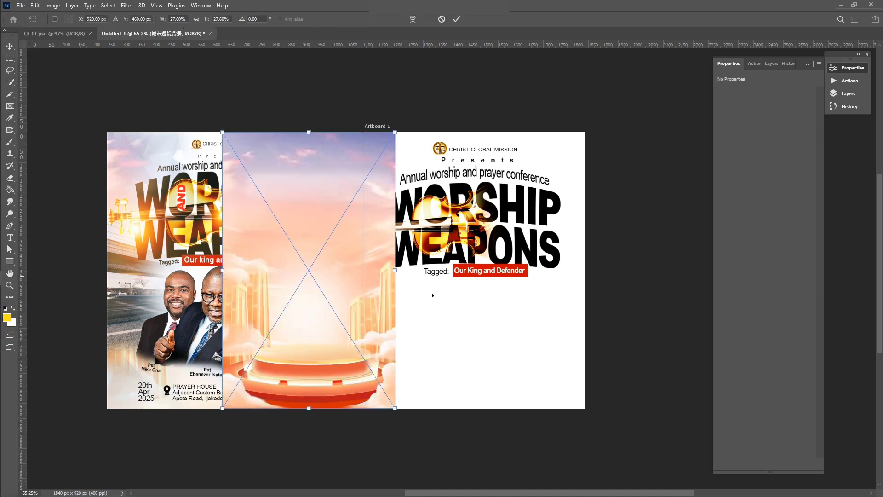
Drop the peach sky cityscape image onto Artboard 1 and scale it to cover the whole artboard
left_click_drag(338, 276, 465, 273)
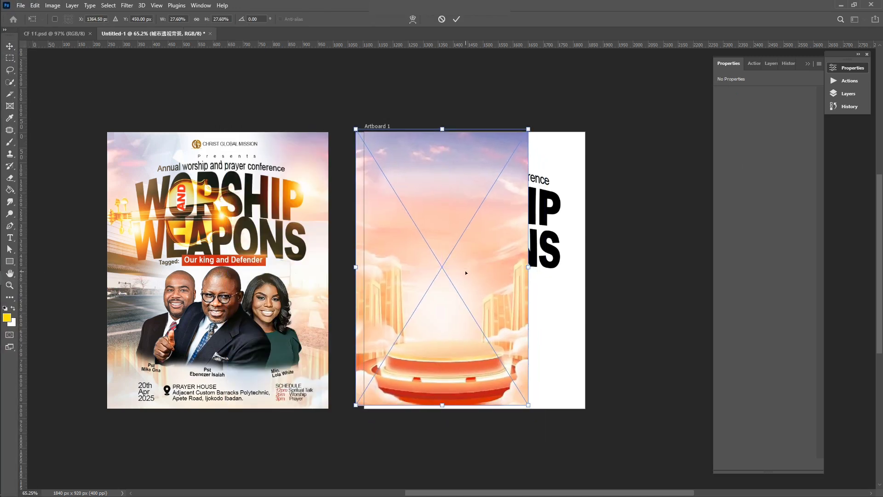
left_click_drag(529, 406, 584, 460)
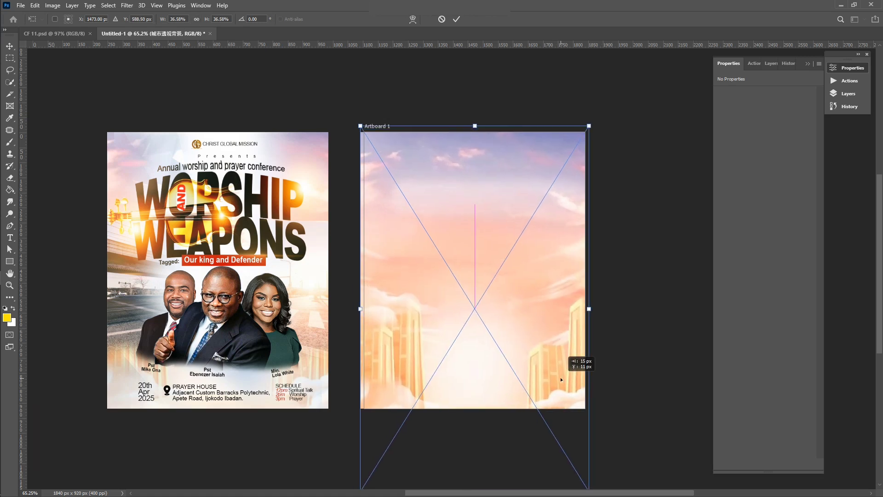
key("Return")
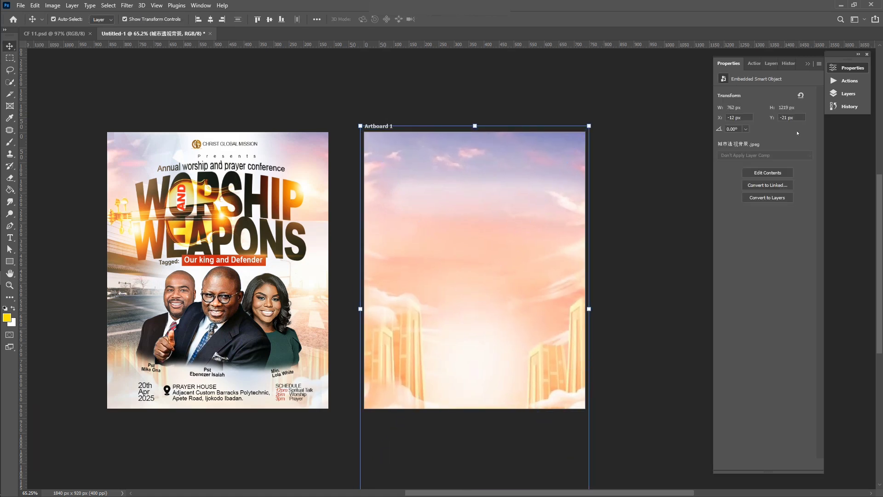
Move the sky layer down the Layers panel so it sits behind the headline, text and violin
left_click(848, 93)
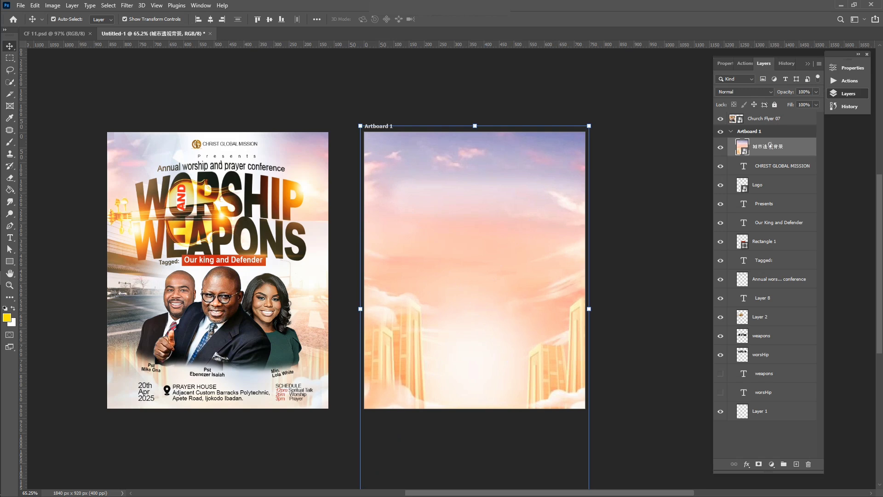
left_click_drag(770, 144, 755, 394)
left_click(650, 231)
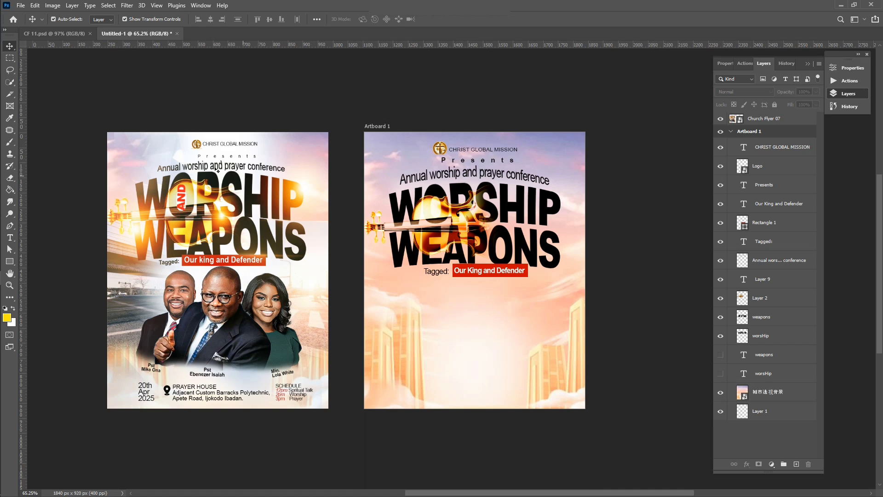
Drag the download (2) blue-white cloud image from the Flyer 07 folder onto Artboard 1
mouse_move(1, 204)
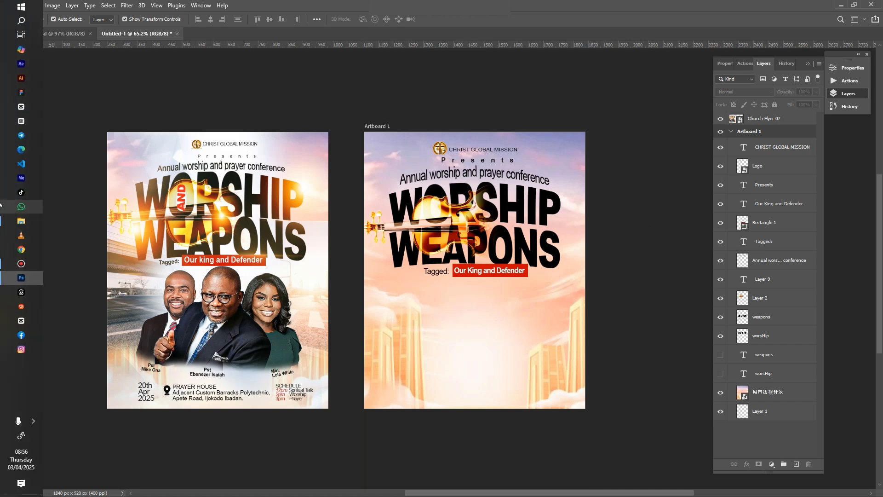
mouse_move(5, 222)
left_click(92, 217)
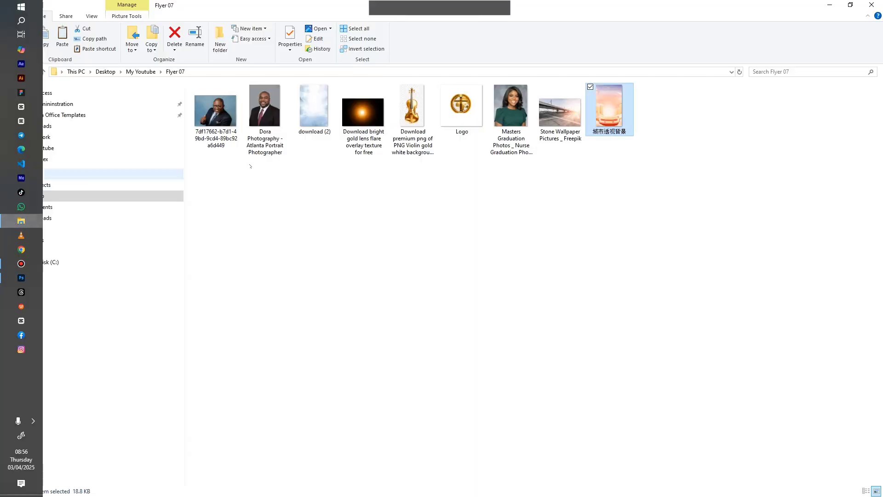
left_click(307, 133)
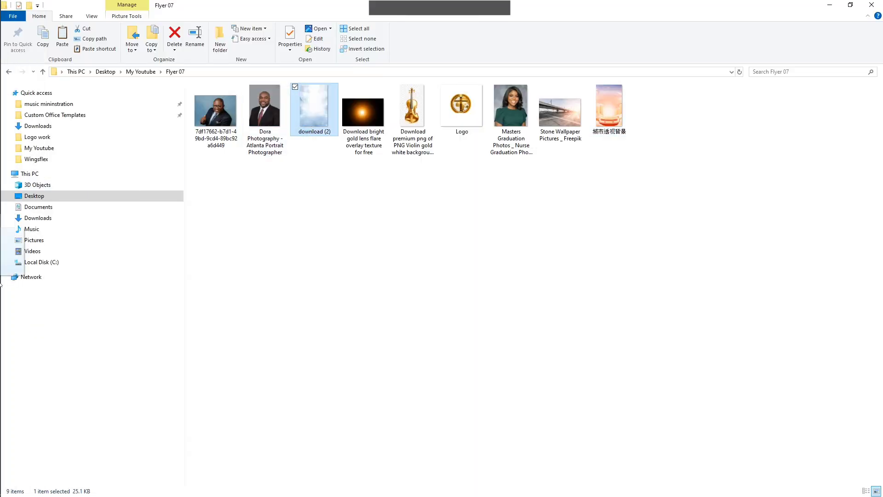
left_click(21, 277)
left_click_drag(283, 257, 551, 295)
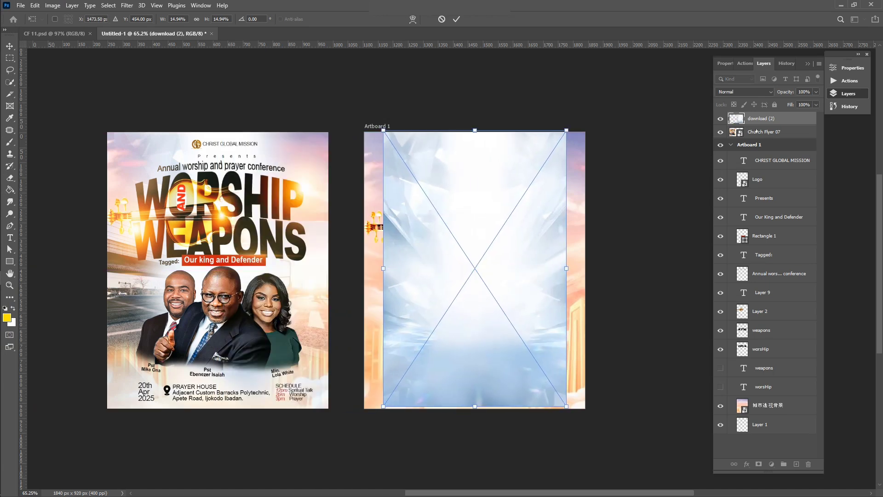
Move the download (2) cloud layer above Layer 1, behind the flyer text
left_click_drag(756, 119, 764, 407)
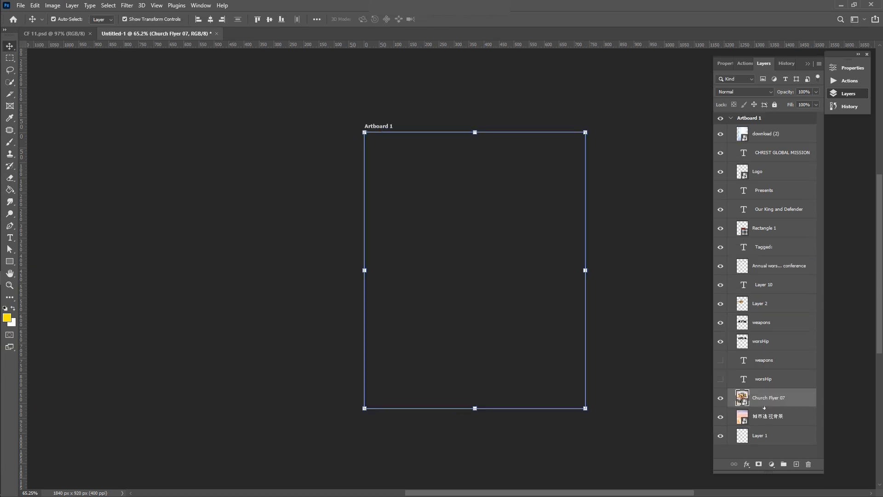
key("ctrl+z")
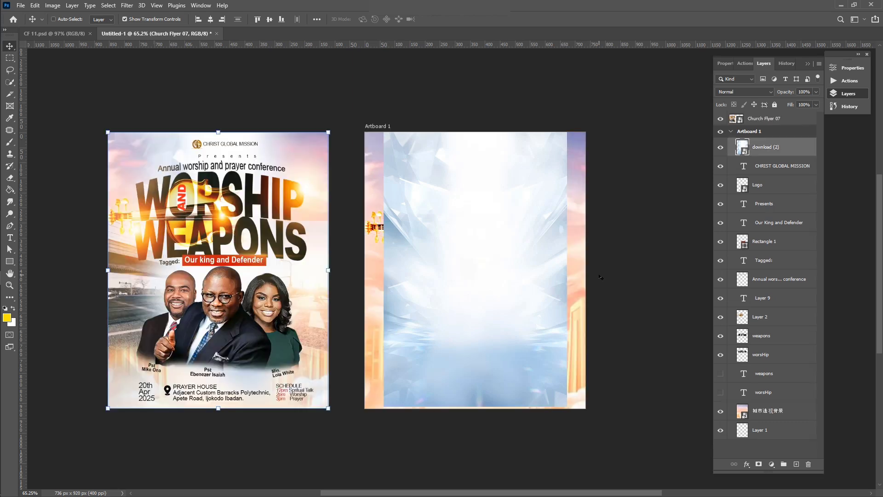
left_click(500, 263)
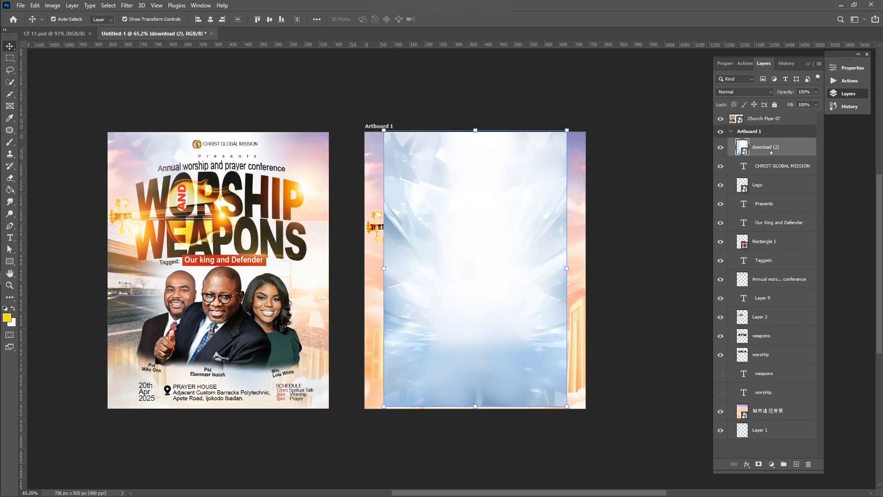
left_click_drag(771, 152, 766, 390)
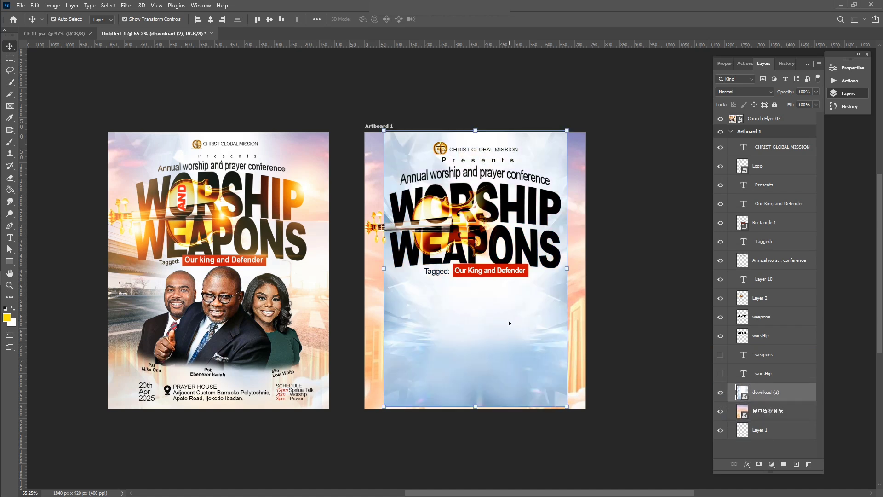
Rasterize the cloud layer and erase its left, right and lower edges to blend in
key("e")
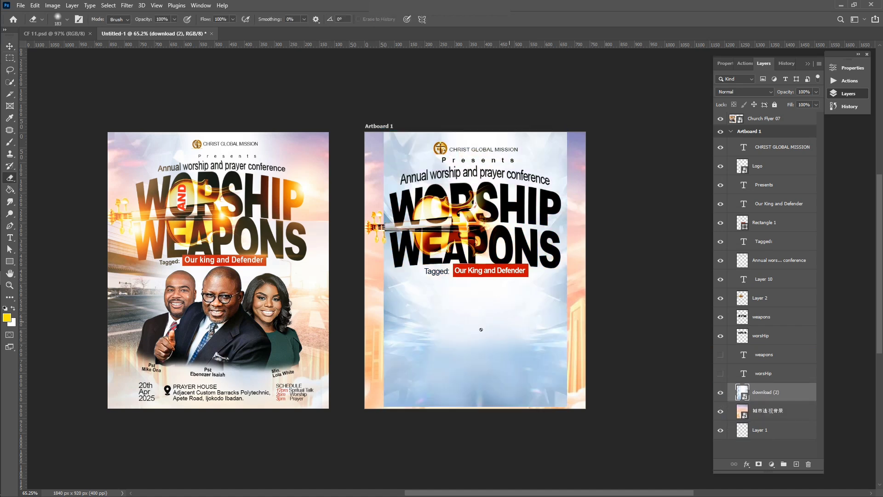
left_click(463, 314)
left_click(430, 192)
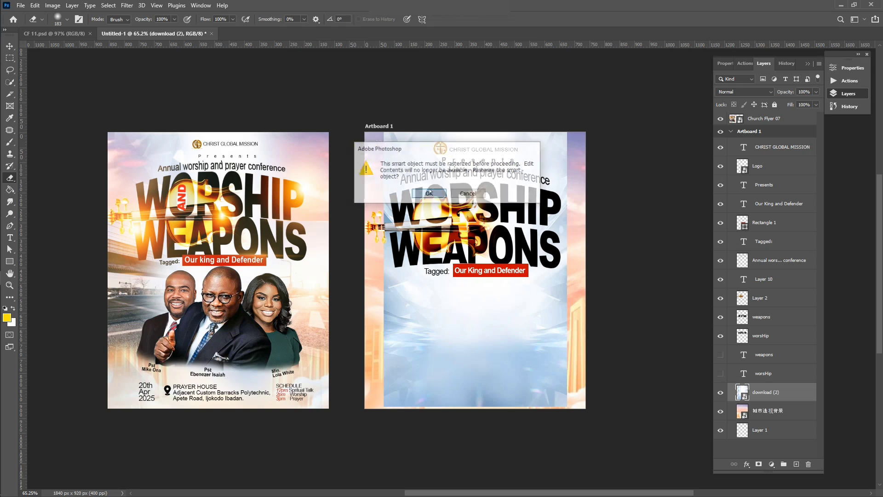
mouse_move(389, 131)
left_mouse_down()
mouse_move(370, 281)
mouse_move(376, 446)
left_mouse_up()
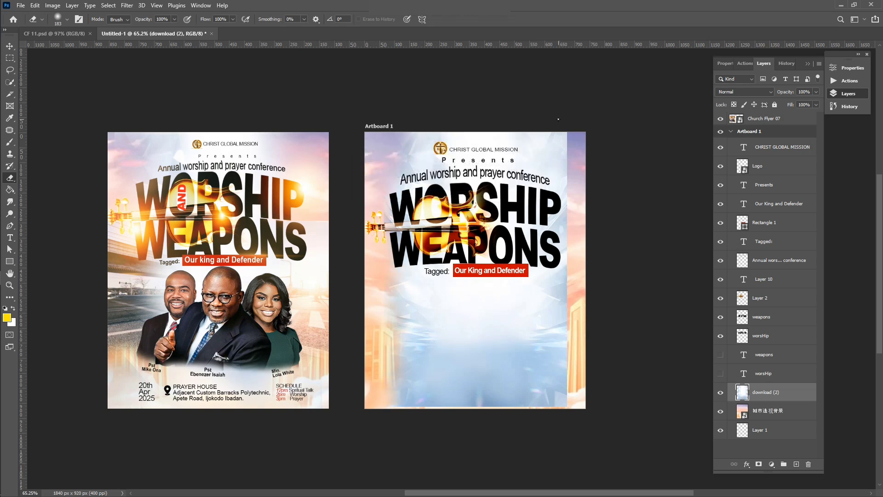
mouse_move(558, 119)
left_mouse_down()
mouse_move(578, 211)
mouse_move(578, 241)
mouse_move(557, 161)
mouse_move(588, 342)
mouse_move(581, 359)
mouse_move(572, 308)
mouse_move(580, 382)
left_mouse_up()
mouse_move(399, 321)
left_mouse_down()
mouse_move(411, 403)
mouse_move(430, 404)
left_mouse_up()
left_click_drag(555, 406, 550, 389)
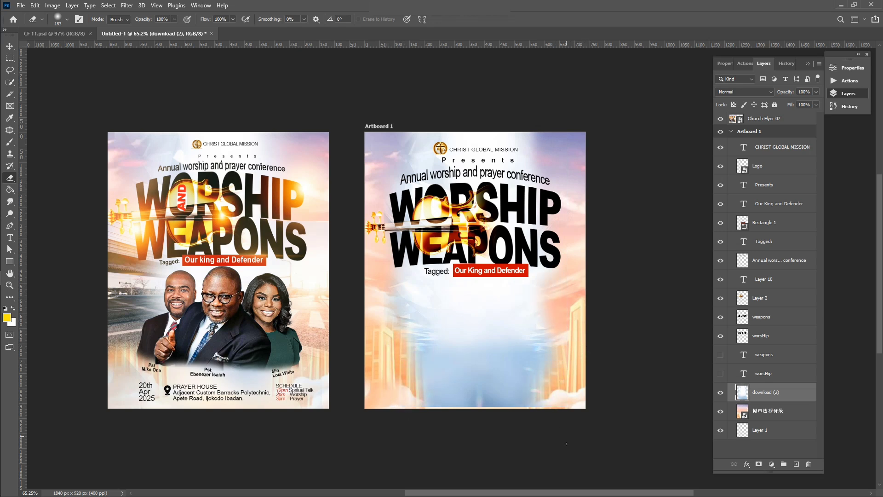
left_click_drag(421, 415, 442, 396)
scroll(602, 225, "up", 2)
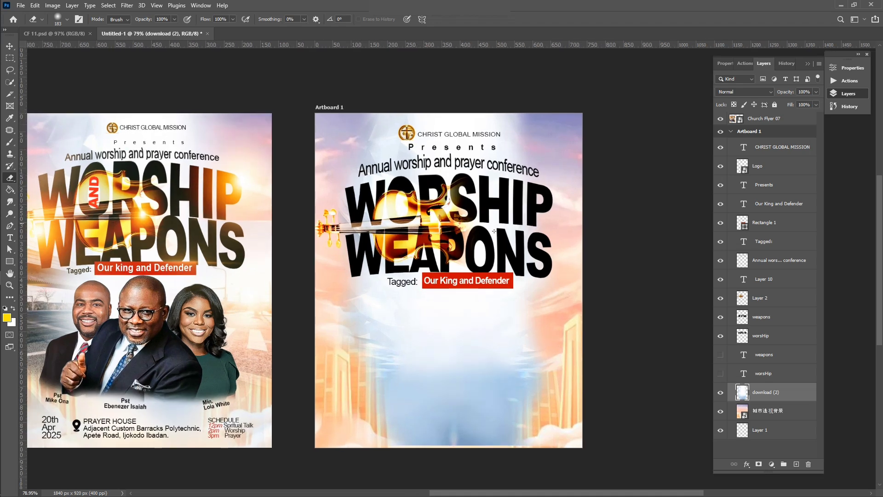
scroll(494, 230, "left", 2)
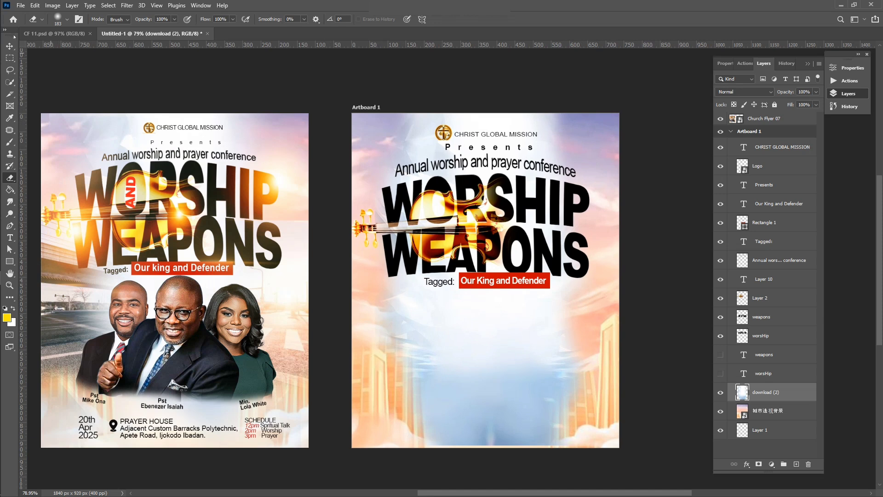
left_click(9, 46)
left_click(327, 205)
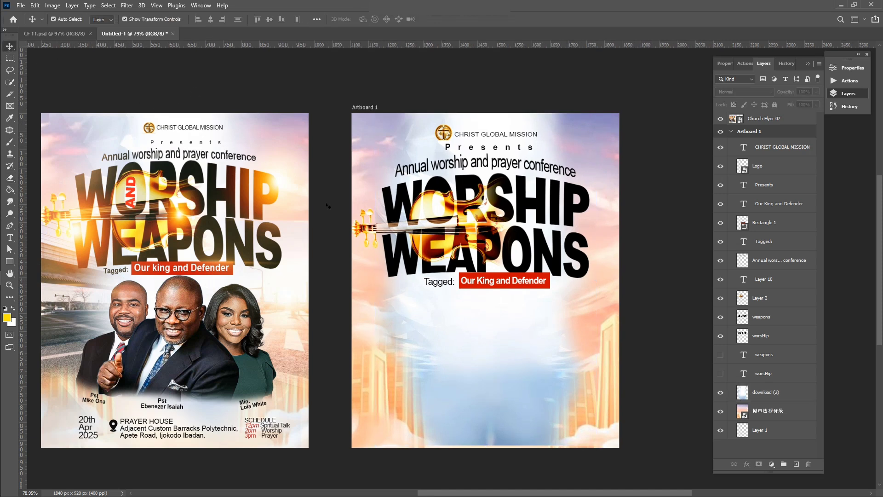
scroll(344, 211, "left", 2)
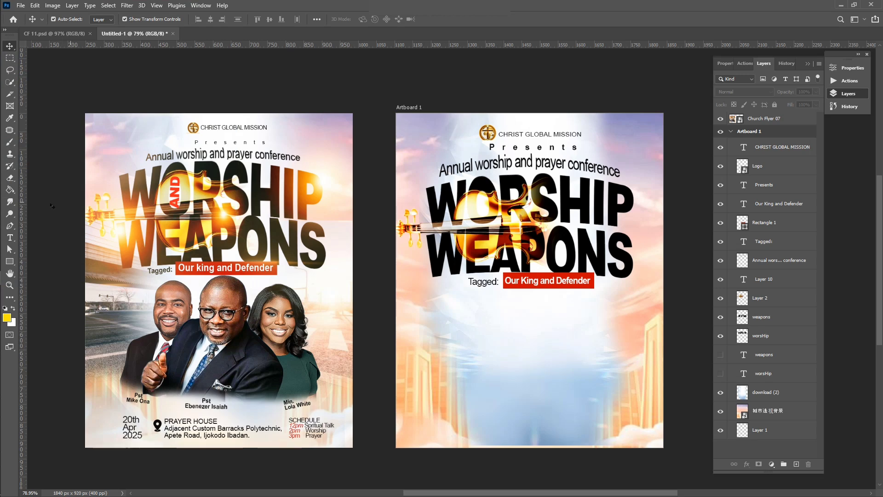
left_click(21, 221)
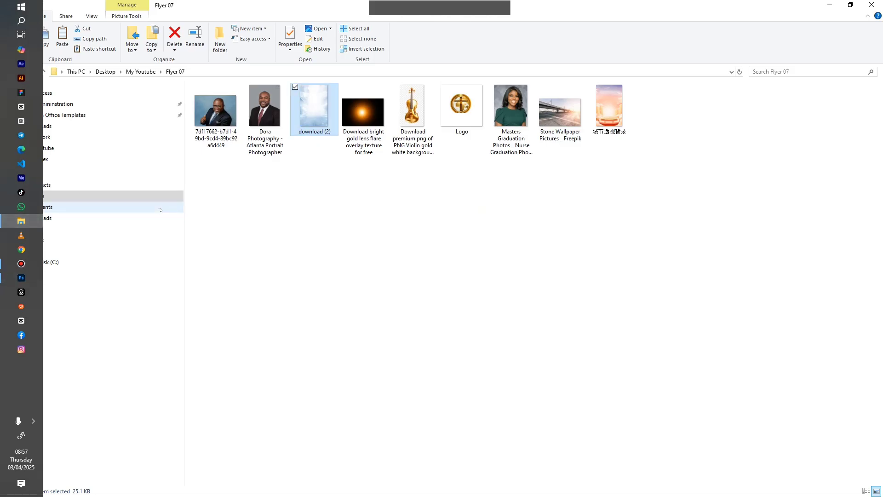
left_click(566, 113)
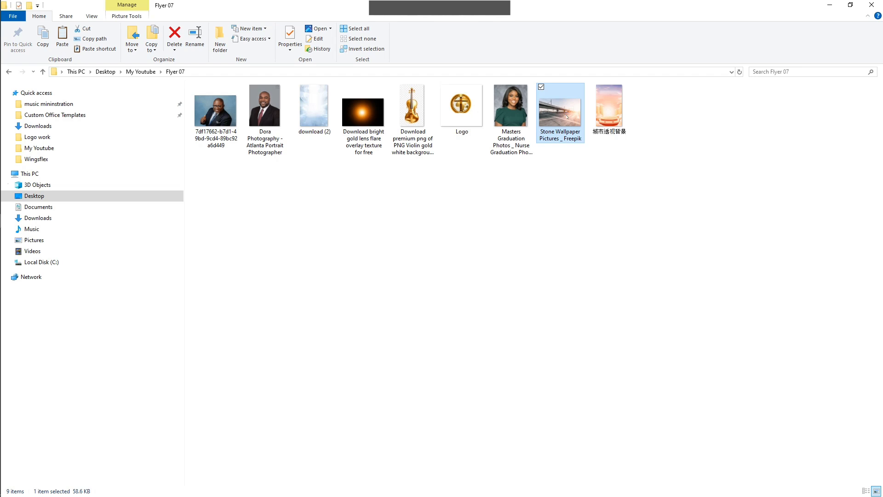
left_click_drag(567, 117, 474, 321)
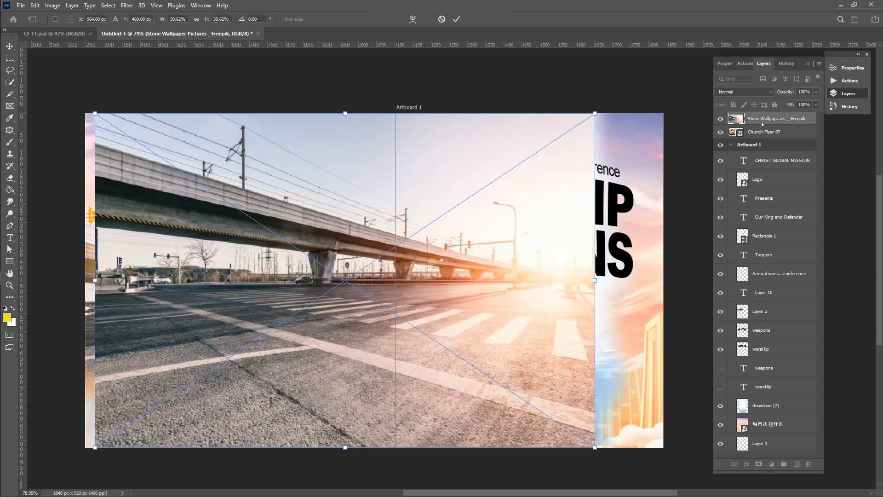
Shift the road image right, move its layer above download (2), and scale it to about 28%
left_click_drag(762, 131, 741, 397)
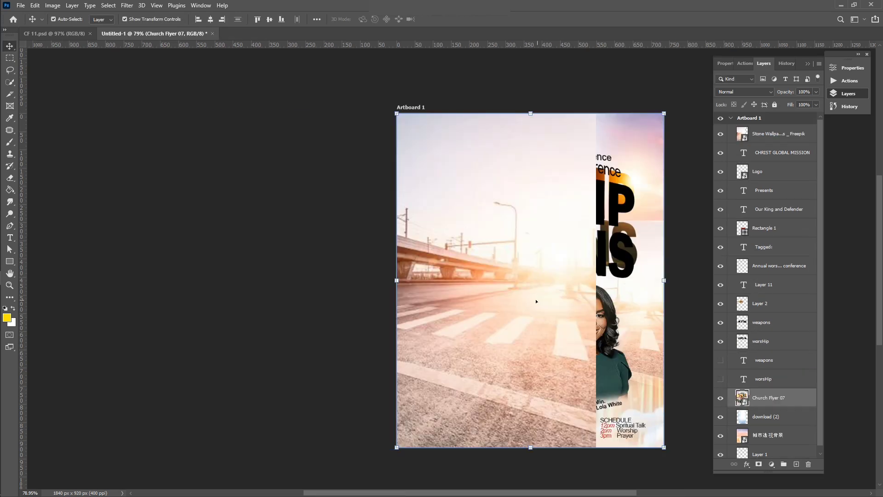
key("ctrl+z")
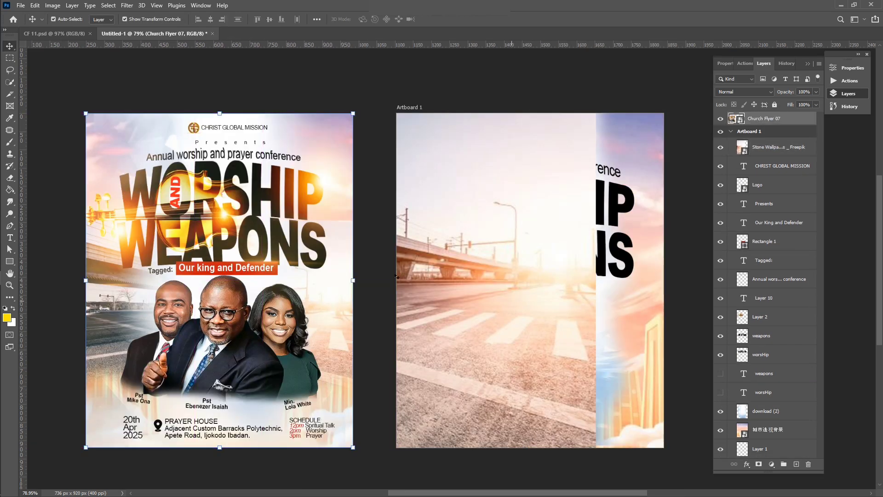
left_click(501, 304)
left_click_drag(501, 301, 603, 304)
left_click_drag(772, 147, 756, 408)
left_click_drag(554, 342, 556, 353)
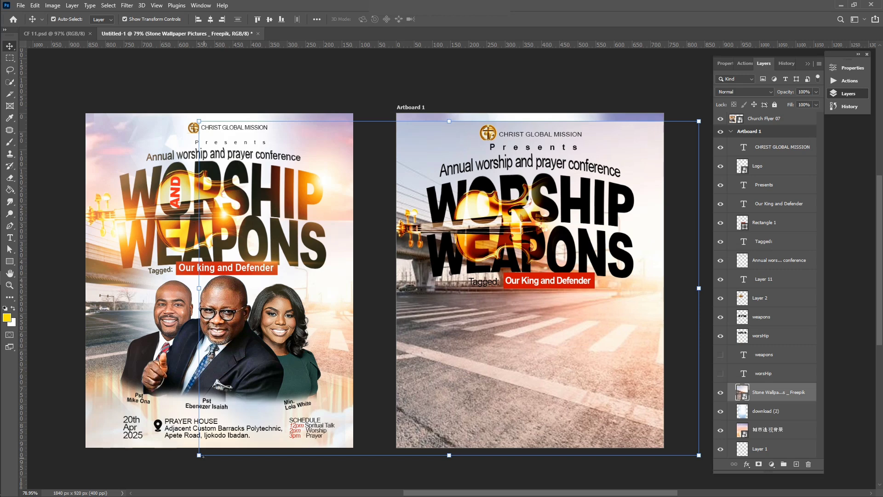
left_click_drag(200, 455, 352, 354)
left_click_drag(475, 321, 419, 388)
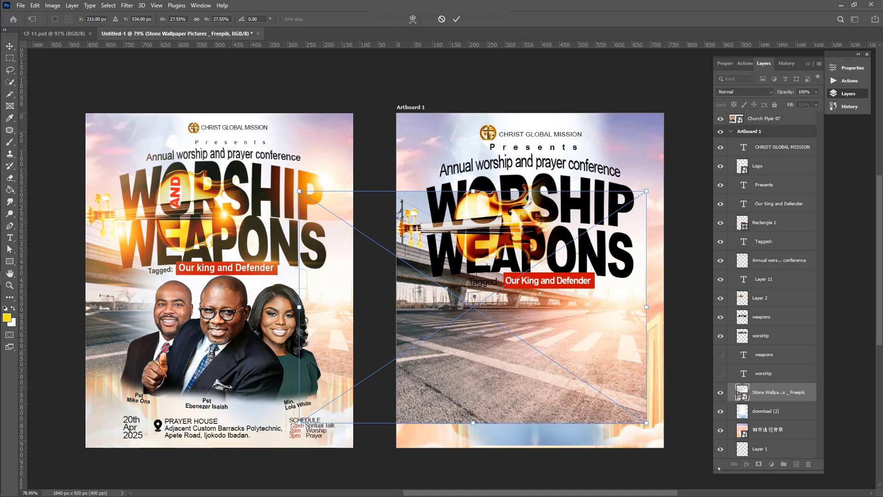
key("Return")
Move the road layer beneath the cloud image and nudge it slightly right and down
left_click_drag(779, 398, 775, 417)
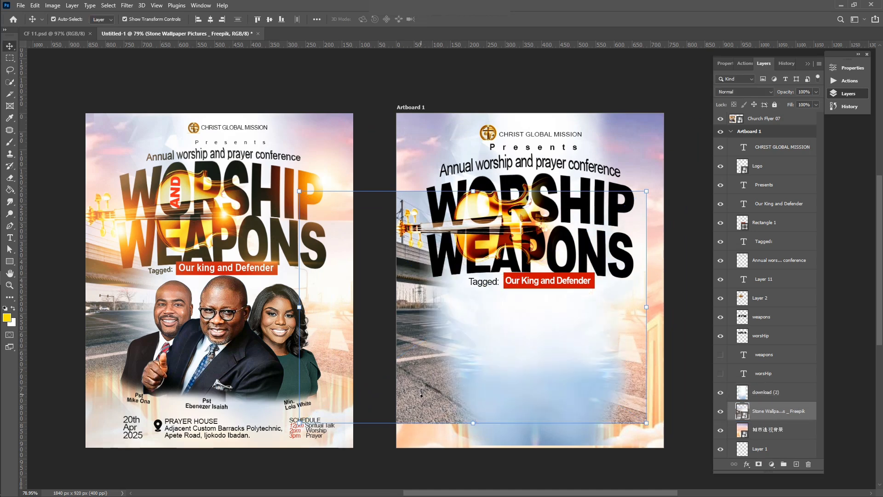
left_click_drag(421, 395, 438, 405)
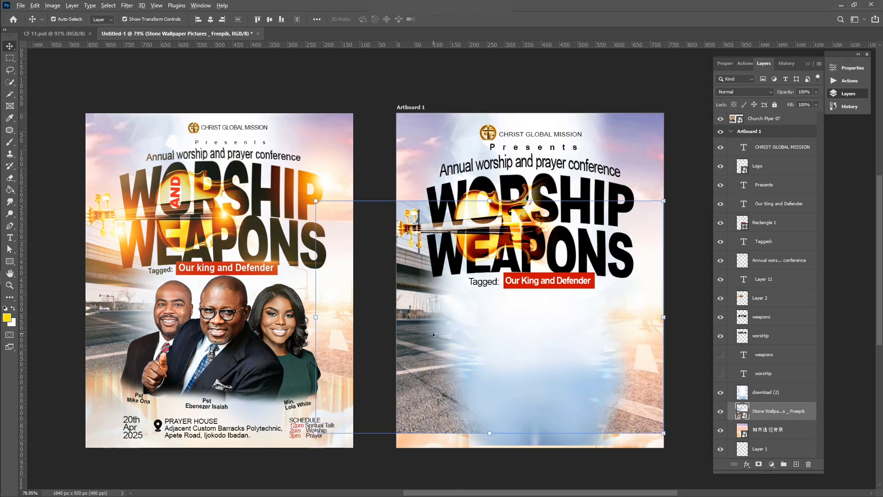
scroll(434, 335, "down", 1)
scroll(434, 336, "down", 1)
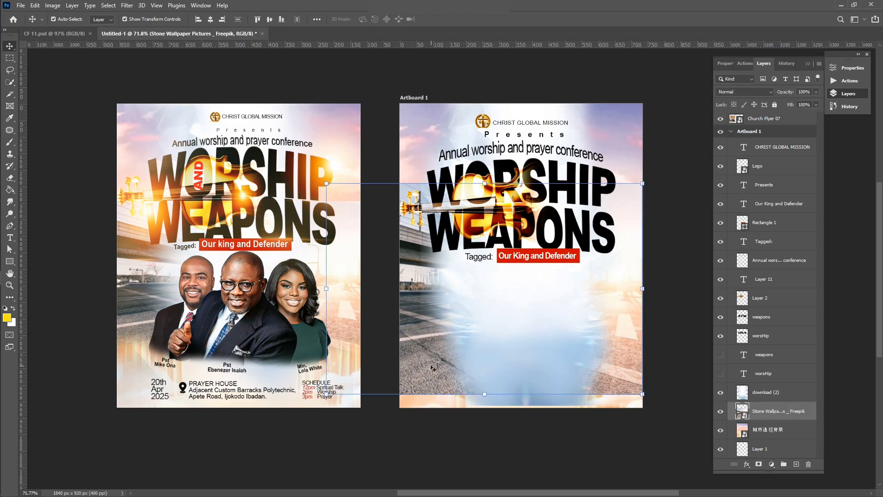
Rasterize the road image and erase its lower-left, left edge, top-left and lower-right parts
key("e")
left_click(417, 362)
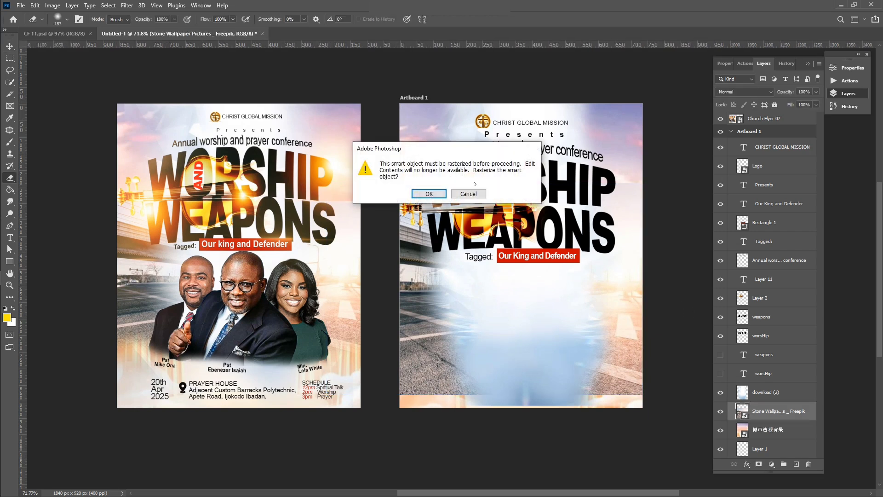
left_click(428, 194)
left_click_drag(391, 382, 483, 406)
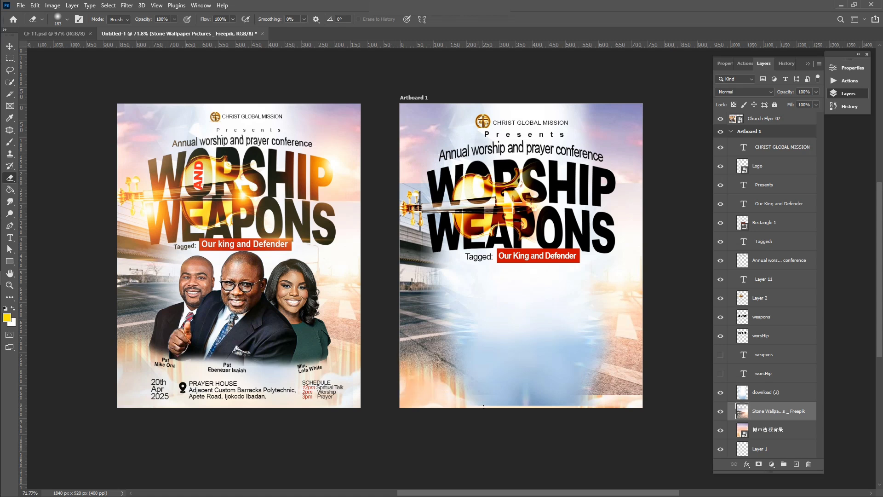
left_click_drag(373, 353, 401, 357)
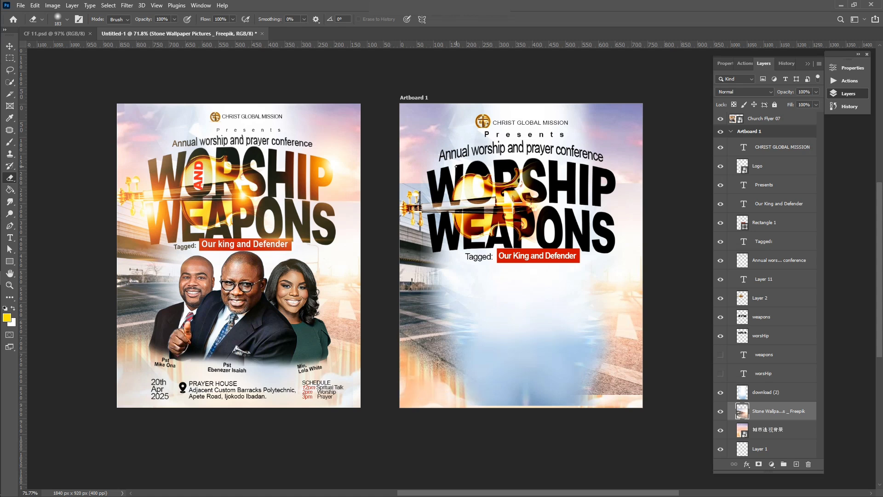
left_click_drag(400, 201, 368, 184)
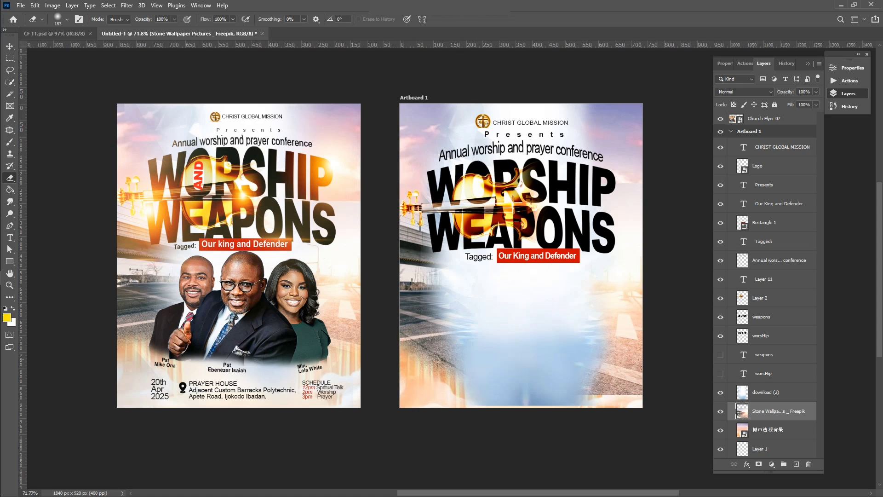
mouse_move(642, 391)
left_mouse_down()
mouse_move(563, 406)
mouse_move(673, 371)
mouse_move(677, 385)
mouse_move(534, 418)
left_mouse_up()
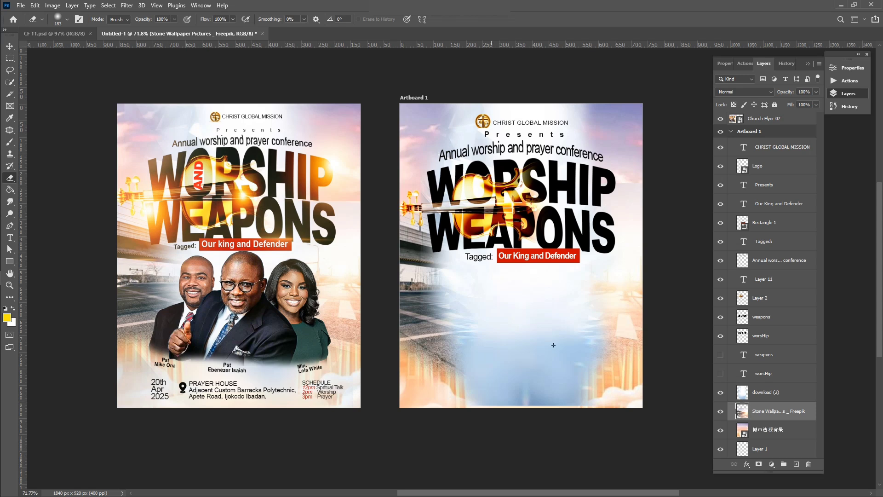
scroll(553, 345, "up", 1)
Erase part of the download (2) white haze on the left to reveal the road
key("v")
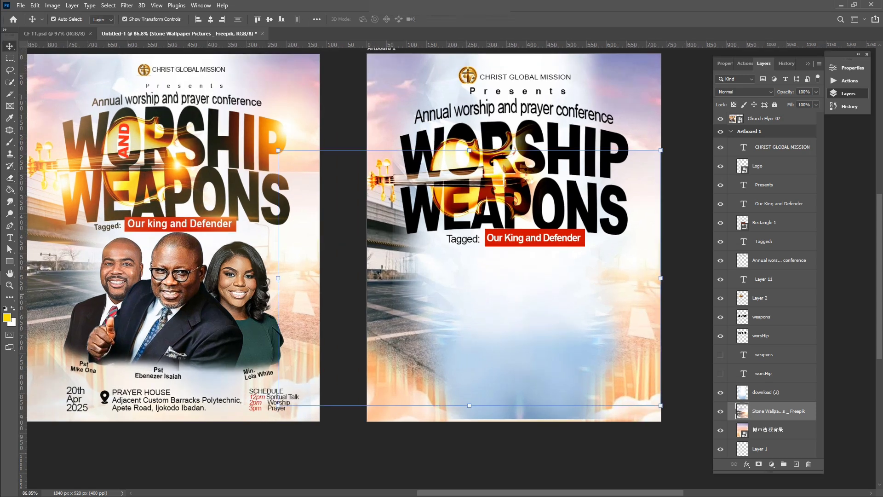
key("v")
key("v")
left_click(468, 280)
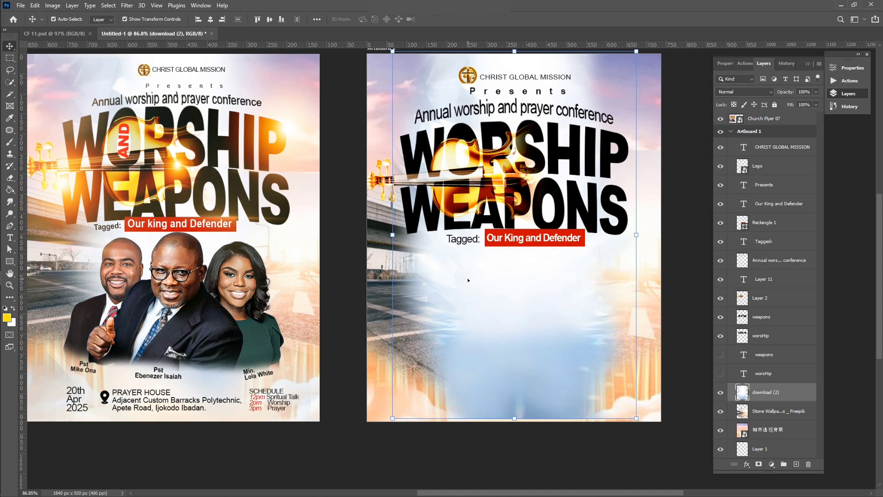
key("e")
mouse_move(400, 251)
left_mouse_down()
mouse_move(427, 320)
mouse_move(417, 339)
mouse_move(451, 318)
left_mouse_up()
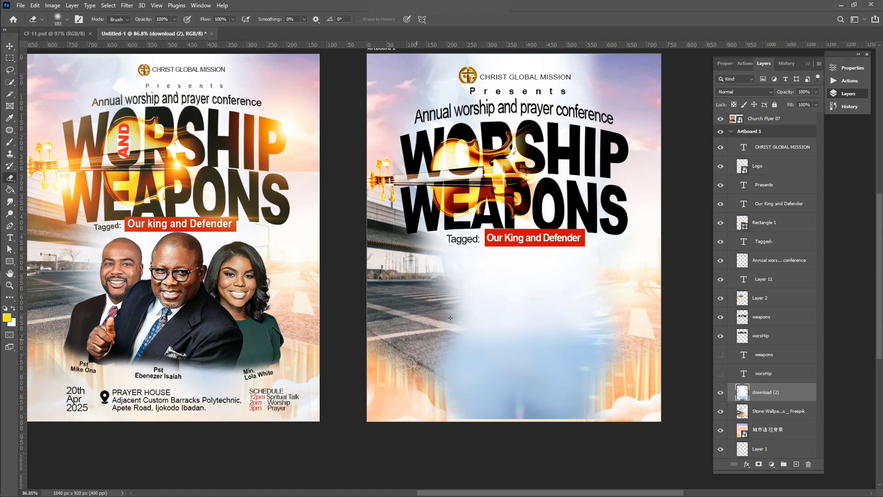
scroll(513, 289, "down", 2)
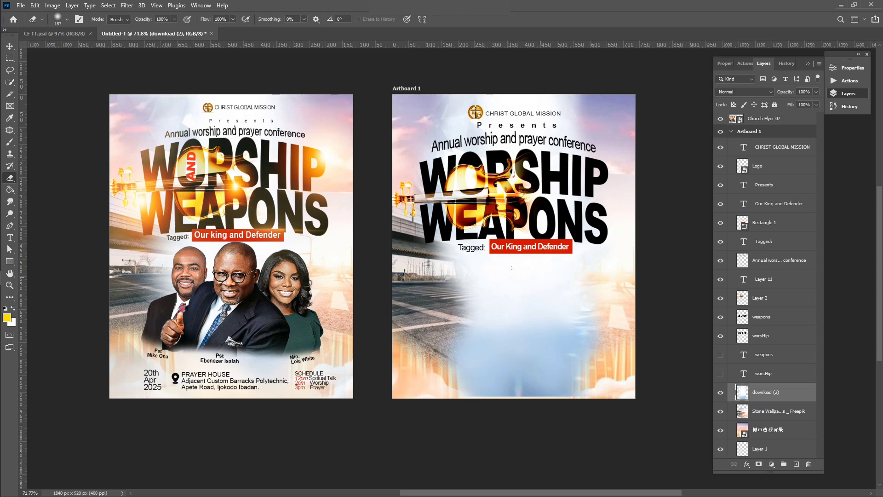
Deselect the haze layer and collapse the Layers panel
left_click(11, 46)
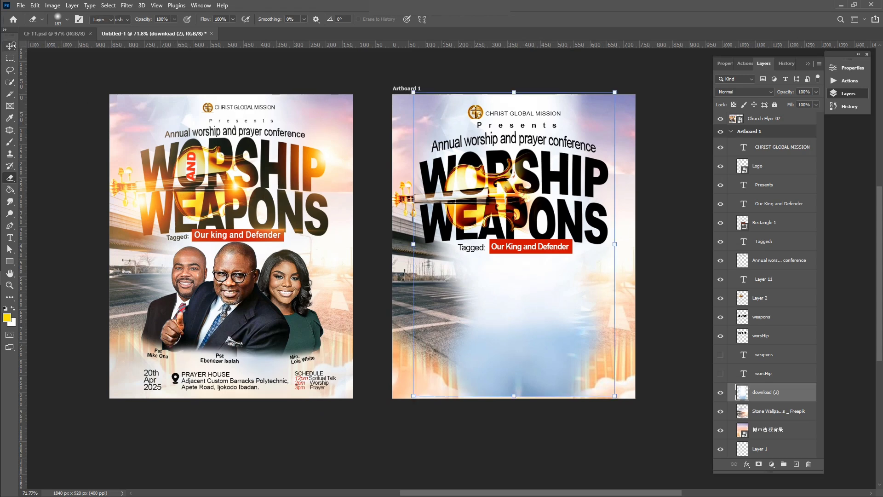
left_click(49, 105)
scroll(283, 326, "up", 2)
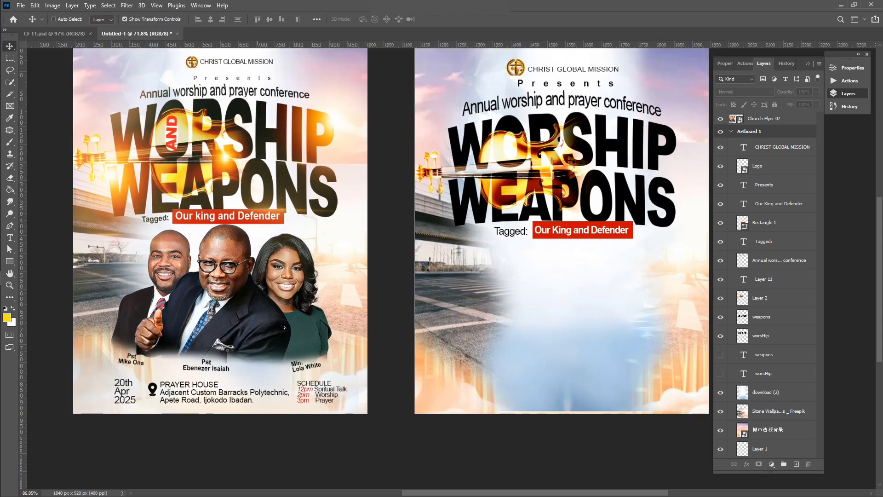
scroll(283, 326, "left", 2)
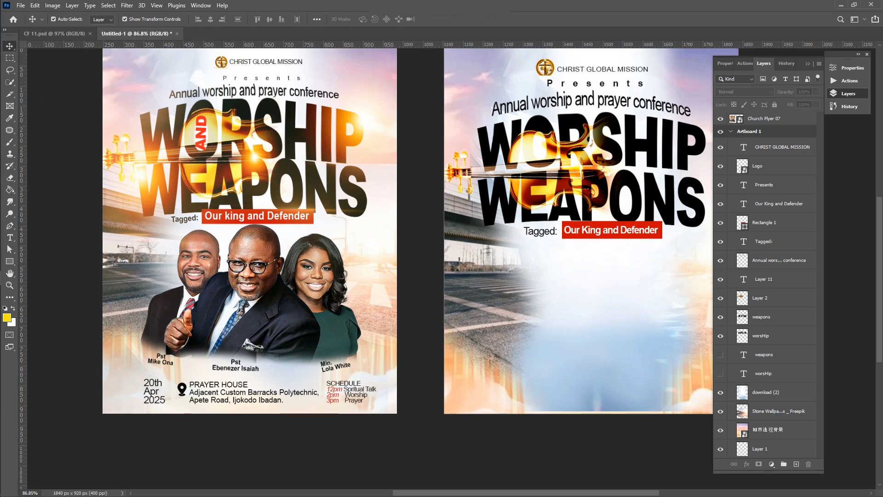
double_click(765, 64)
scroll(655, 227, "up", 1)
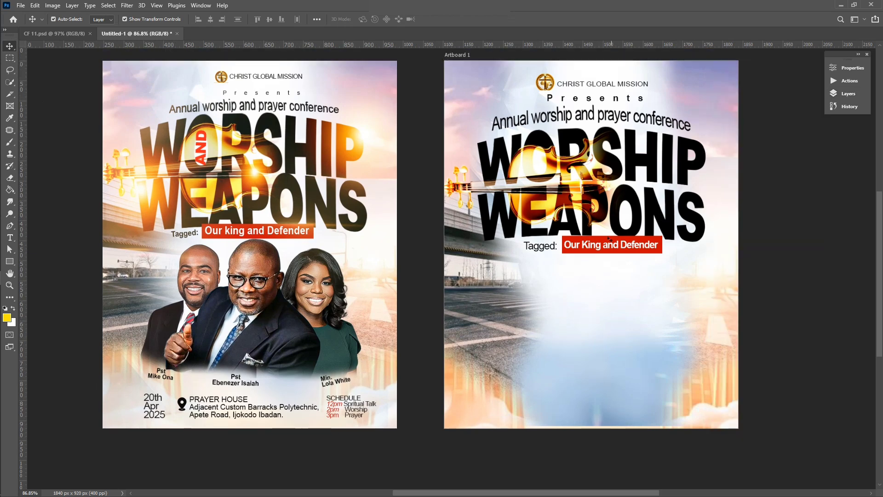
Stretch the violin (Layer 2) slightly taller from its top handle
left_click(549, 188)
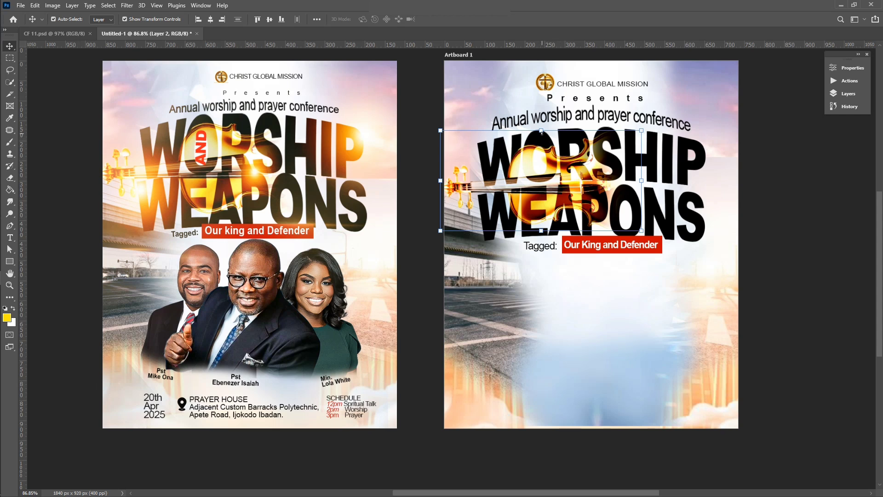
left_click_drag(542, 132, 541, 127)
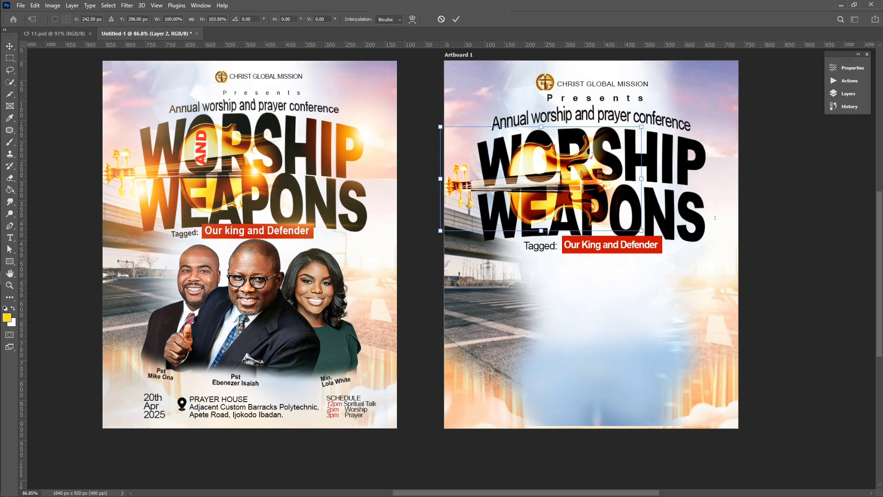
key("Return")
left_click(431, 304)
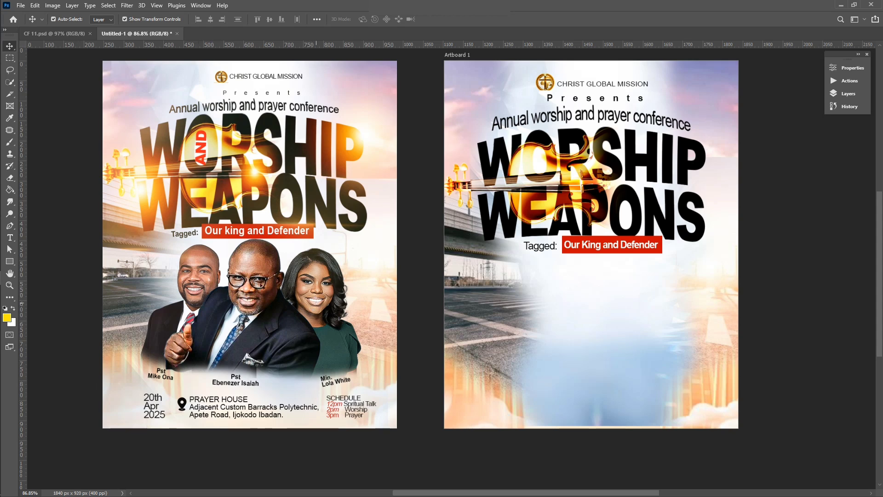
Drag the thumbs-up man's portrait from the Flyer 07 folder into the flyer
mouse_move(1, 238)
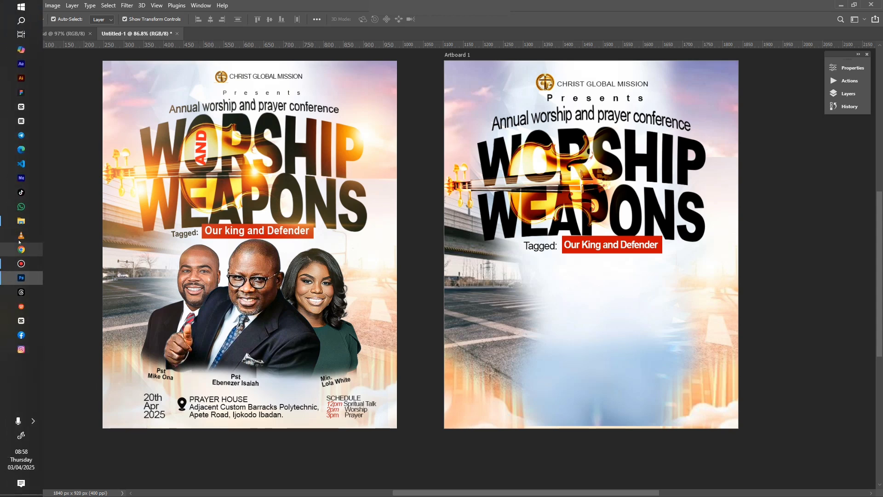
left_click(22, 220)
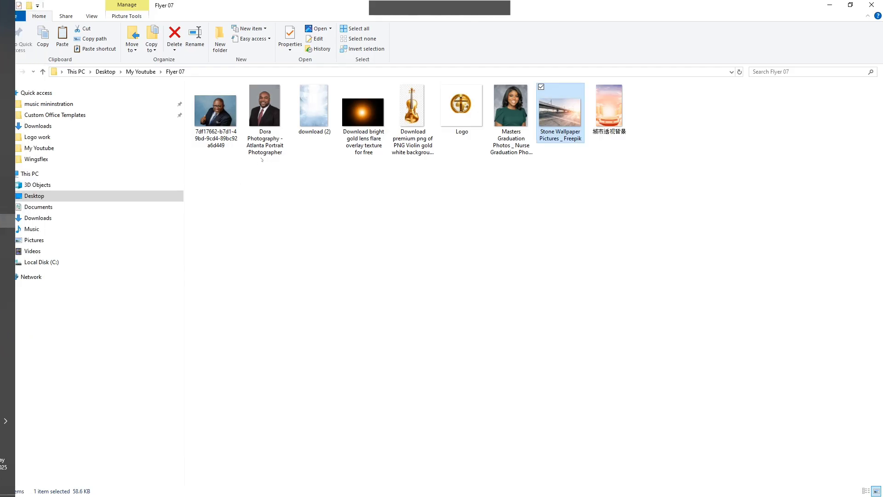
left_click_drag(231, 124, 517, 269)
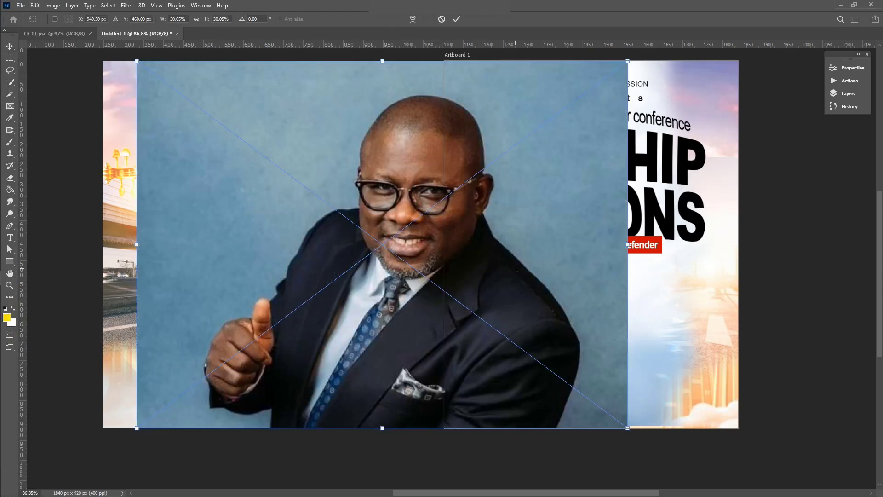
Move the thumbs-up man's photo onto the artboard and cut him out with Select Subject
left_click_drag(418, 260, 601, 244)
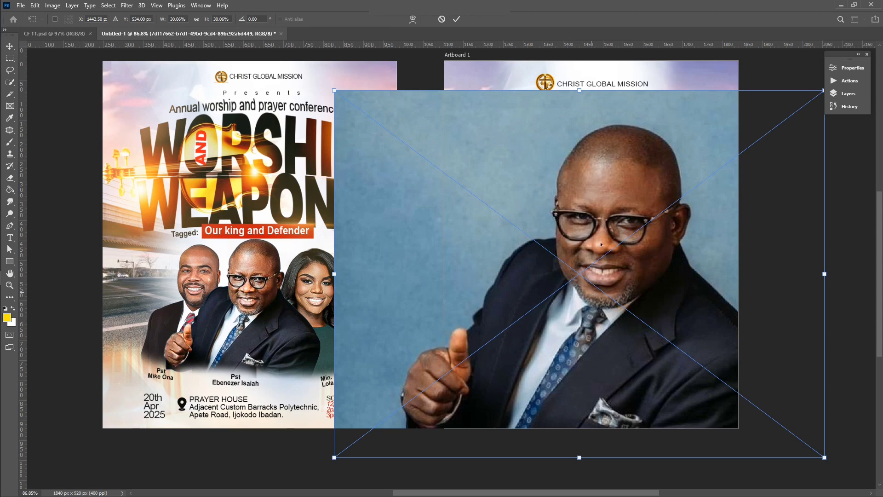
mouse_move(1, 197)
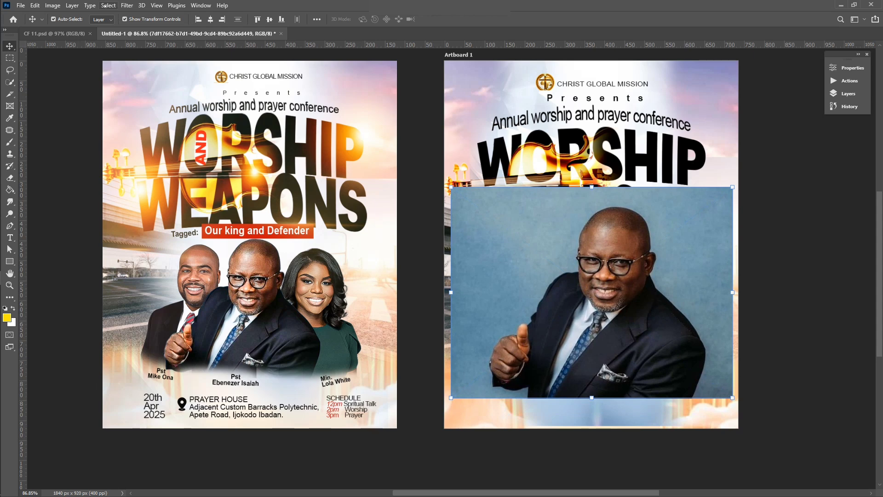
left_click(106, 7)
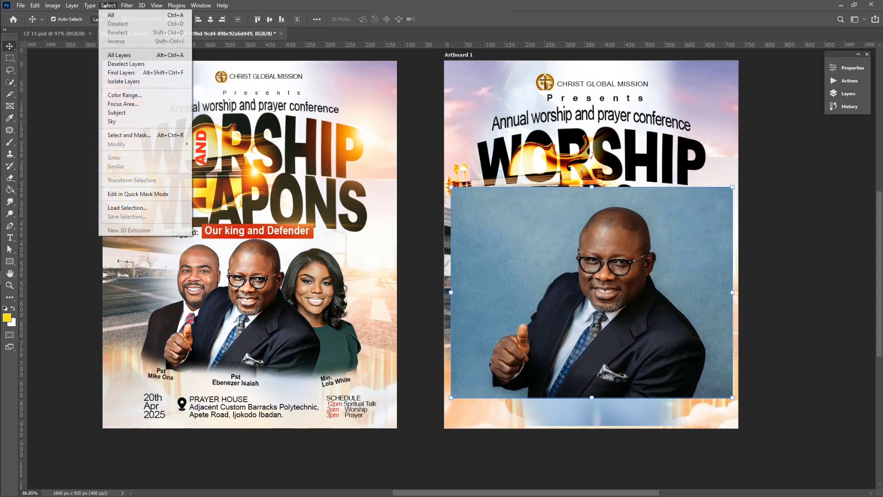
left_click(125, 112)
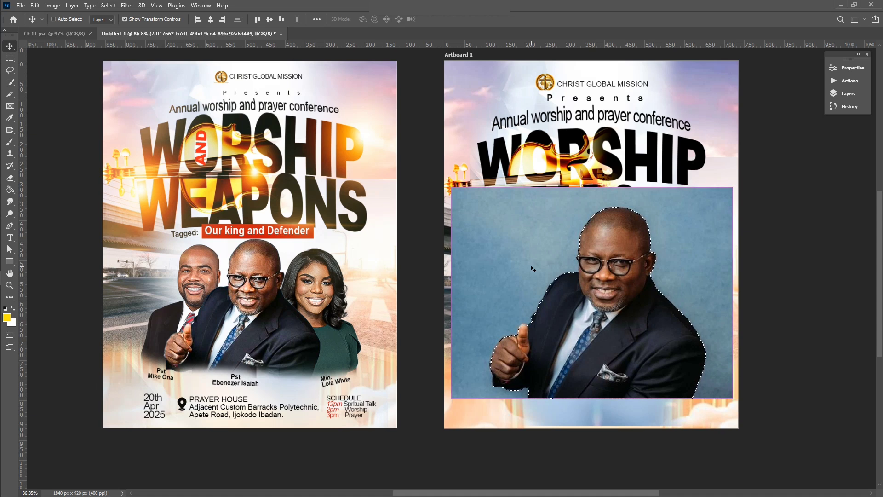
key("ctrl+j")
left_click(466, 217)
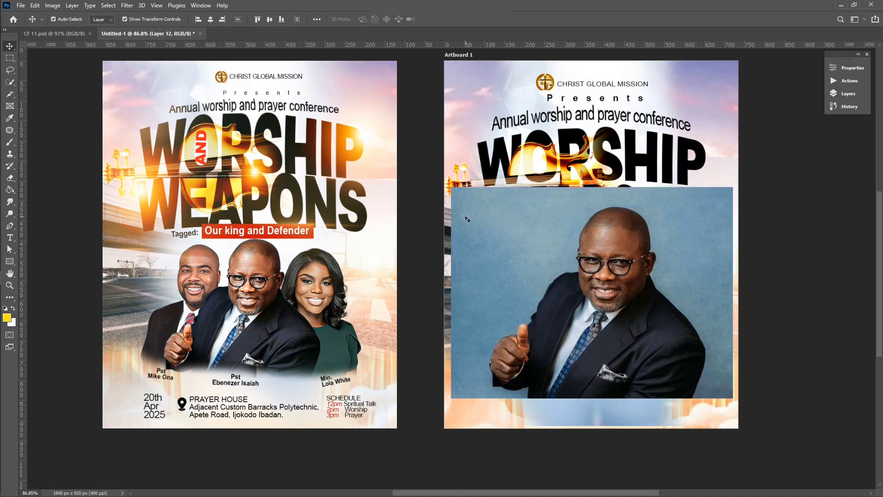
key("Delete")
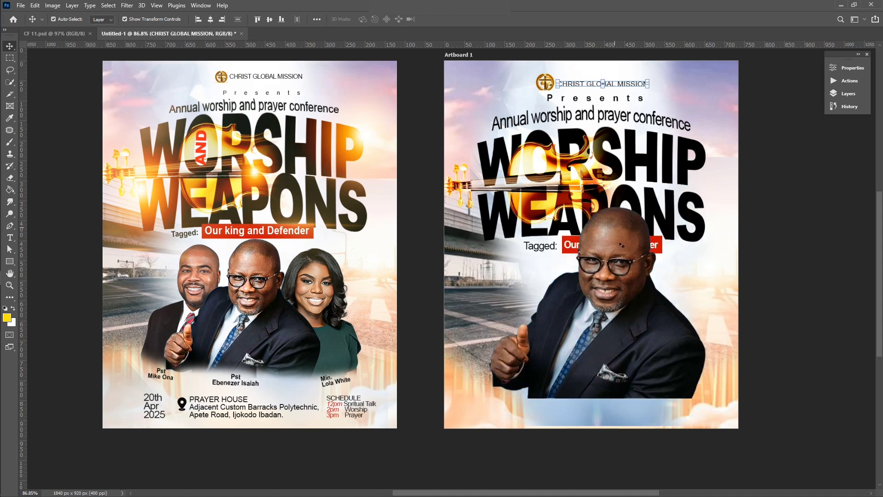
Scale the cut-out man to about 65% and place him below the tagline
left_click(622, 246)
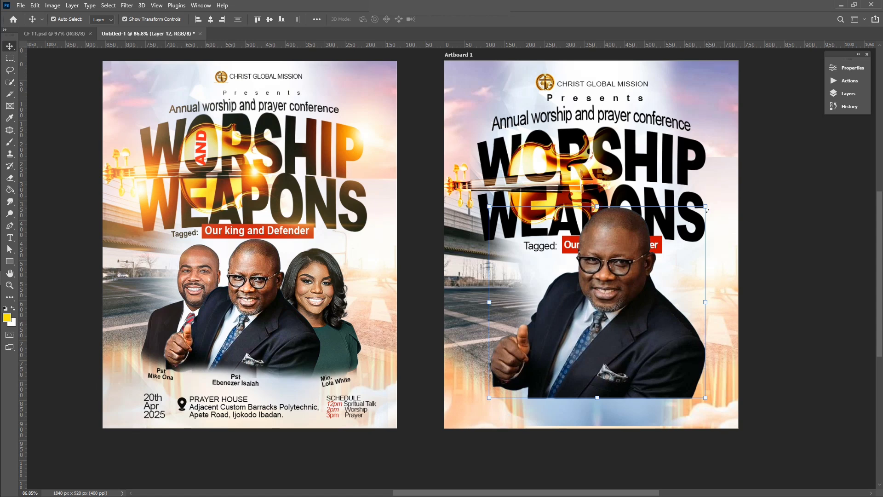
left_click_drag(703, 210, 628, 276)
left_click_drag(597, 329, 624, 309)
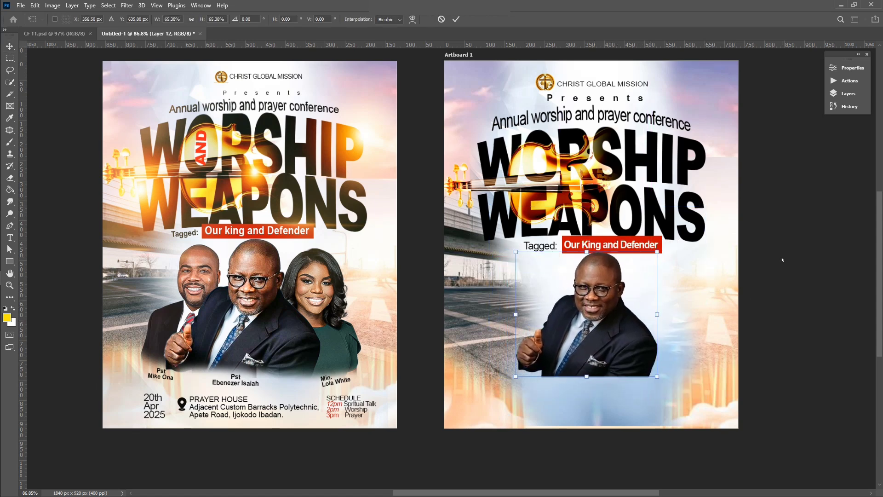
key("Return")
key("ctrl+0")
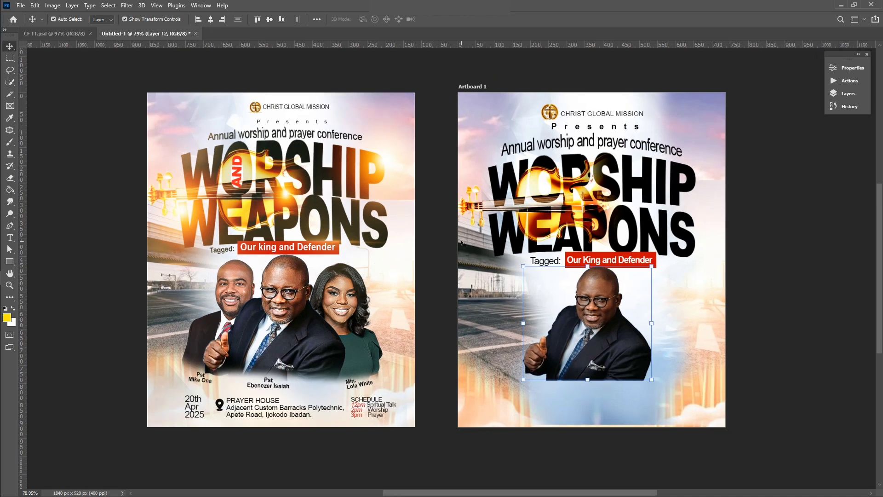
Drag the red-tie man's portrait from the Flyer 07 folder onto the Photoshop artboard
left_click(9, 221)
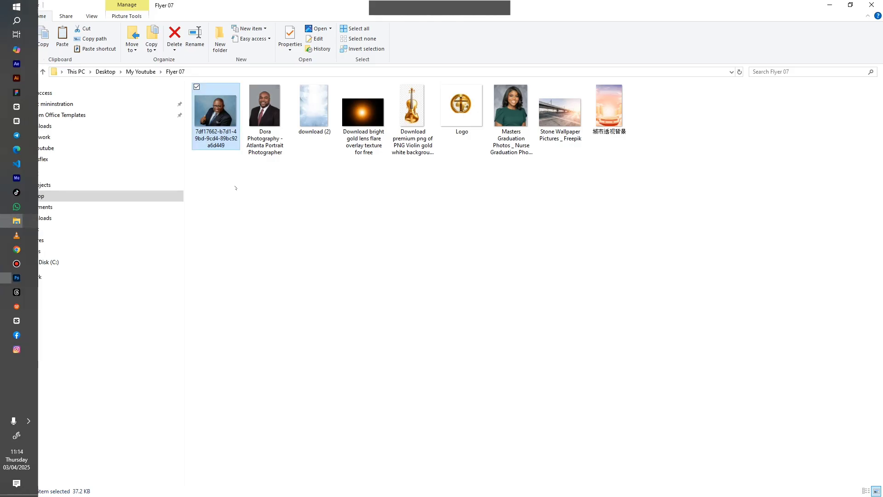
left_click(290, 206)
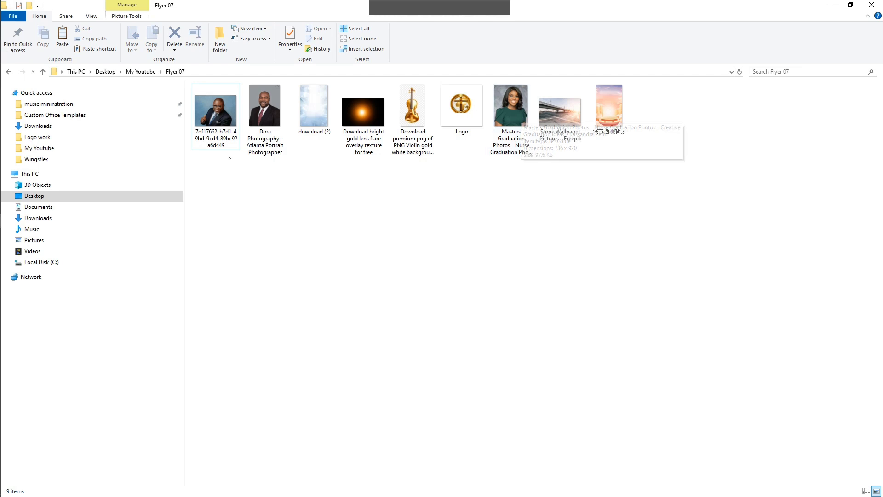
left_click(268, 116)
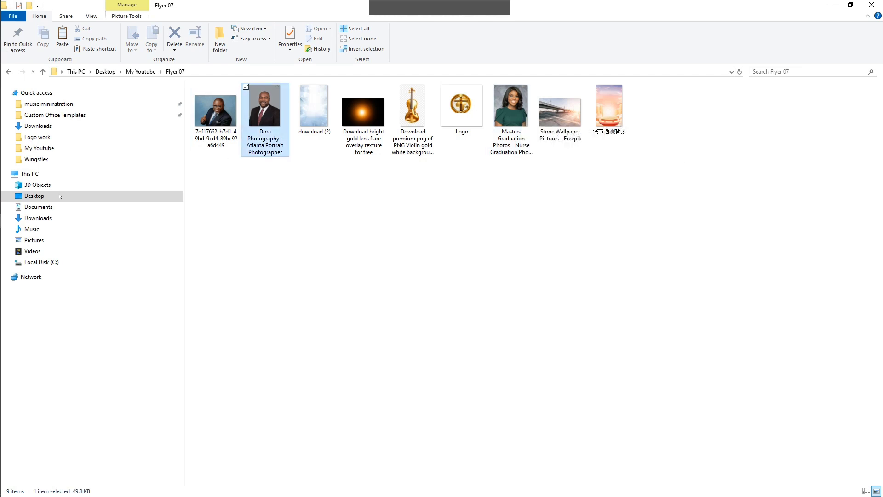
left_click_drag(268, 116, 407, 262)
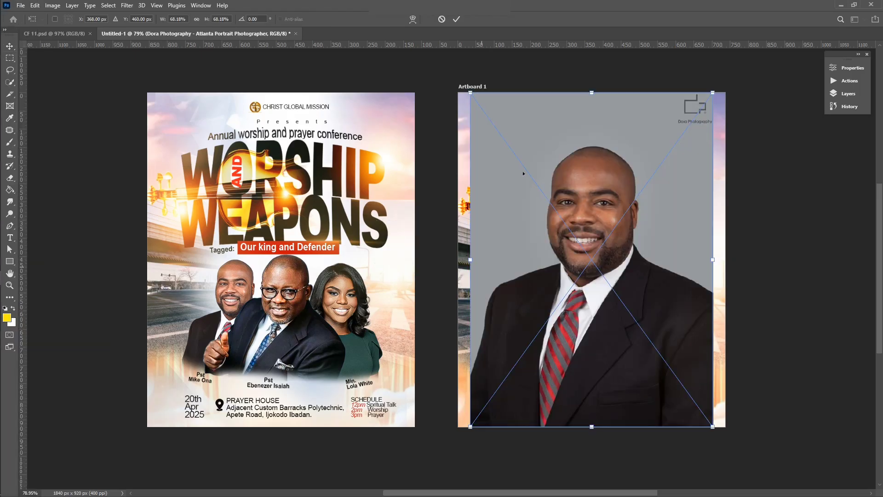
Commit the red-tie portrait and cut the man out of his grey backdrop
left_click(456, 20)
left_click(108, 6)
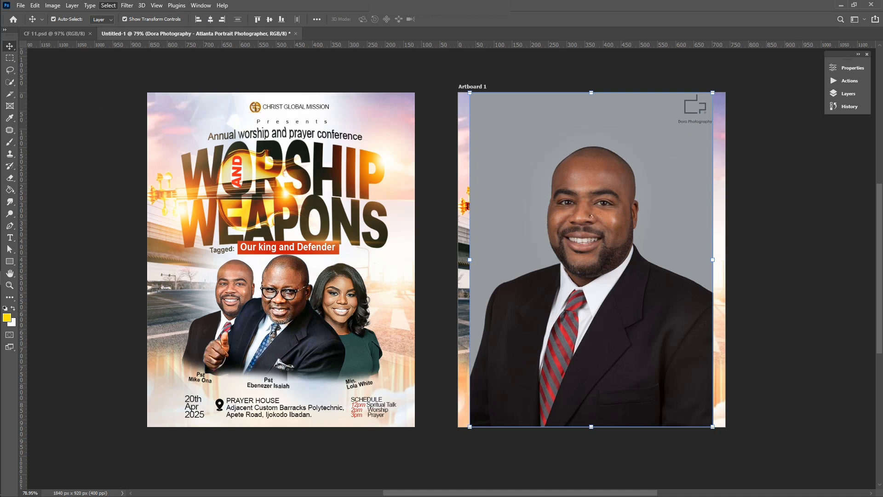
key("ctrl+j")
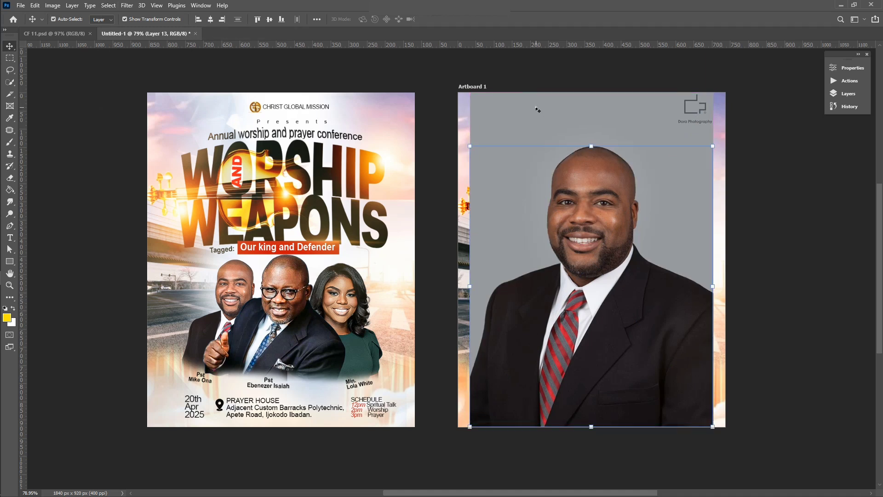
left_click(538, 110)
key("Delete")
Scale the red-tie man to about 42% and set him left of the middle pastor
left_click(611, 331)
left_click_drag(714, 149, 571, 309)
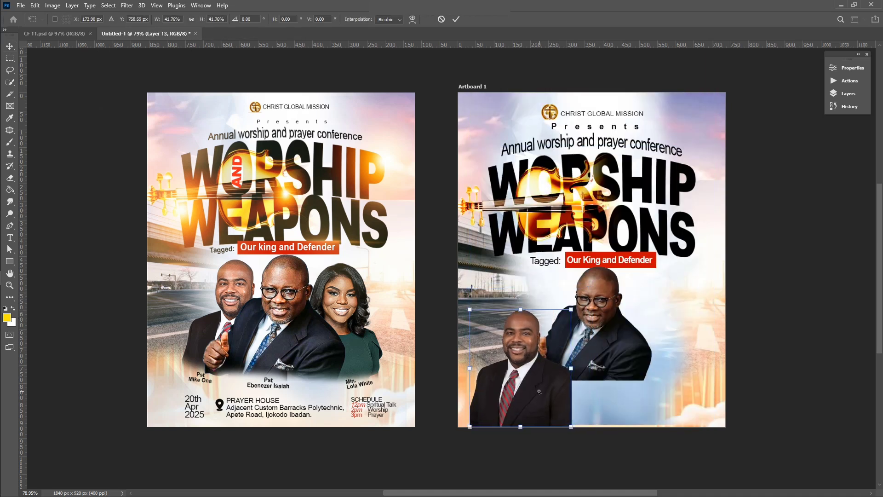
left_click_drag(538, 393, 562, 346)
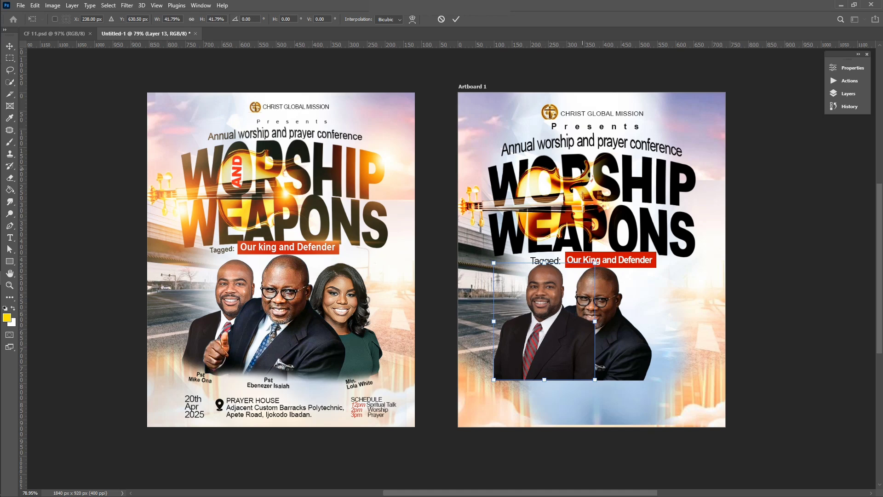
key("Return")
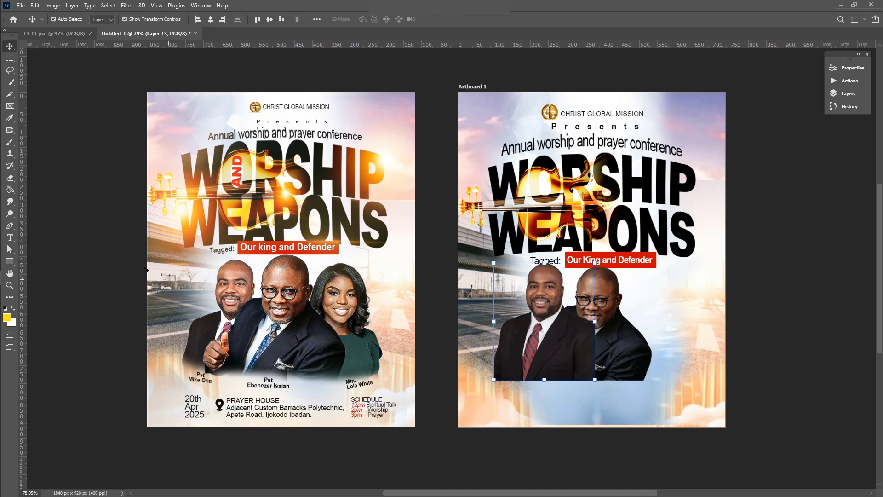
Drag the Masters Graduation portrait of the woman in green from Flyer 07 into Photoshop
left_click(21, 221)
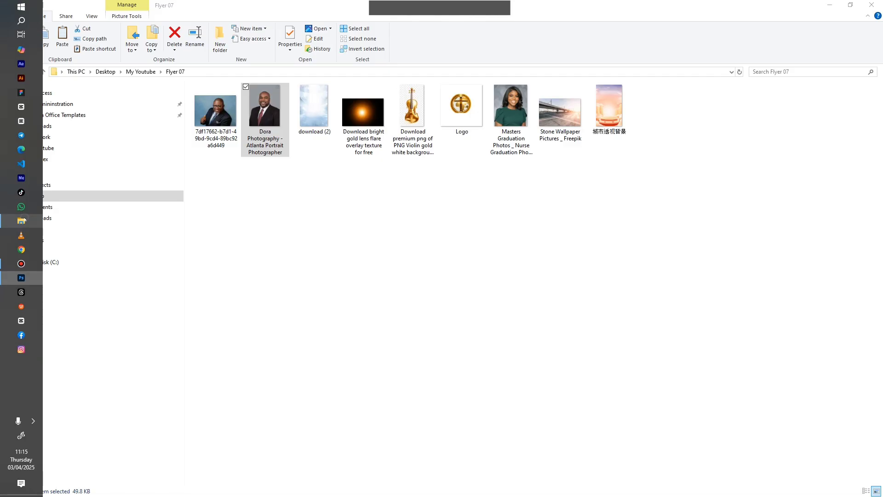
left_click(521, 114)
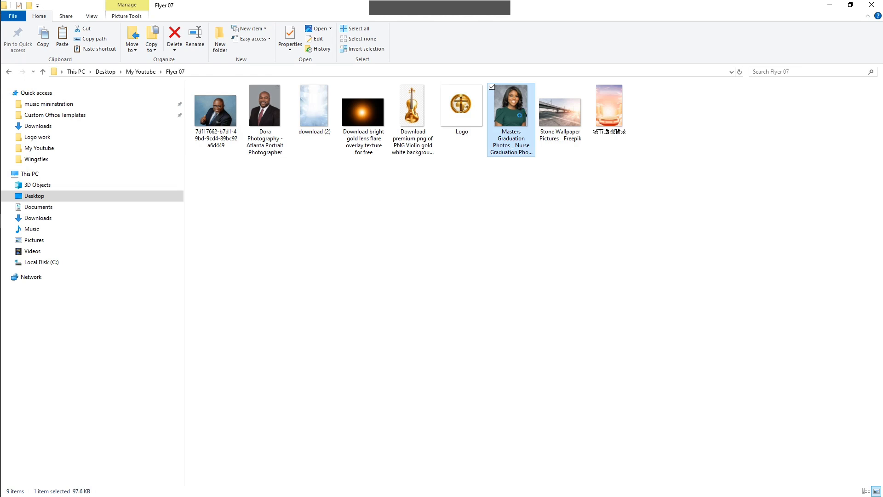
left_click_drag(519, 117, 616, 271)
Commit the woman's portrait and cut her out of the grey backdrop with Select Subject
key("Return")
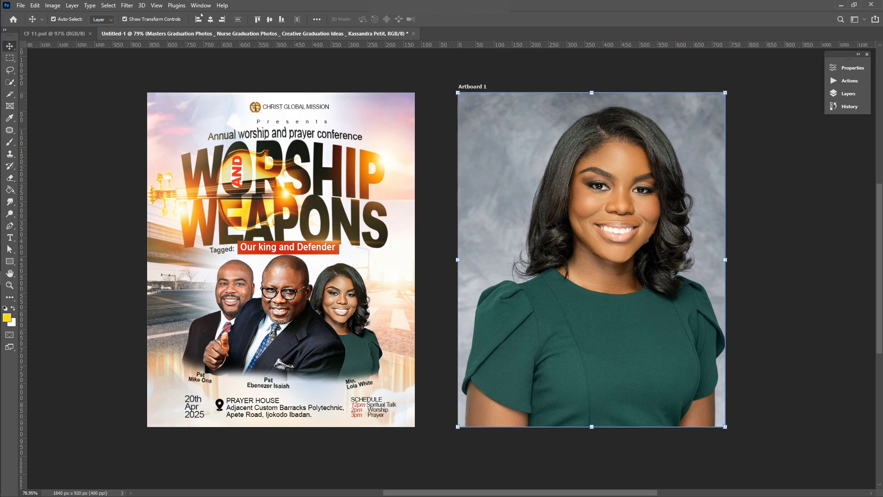
left_click(108, 6)
left_click(118, 112)
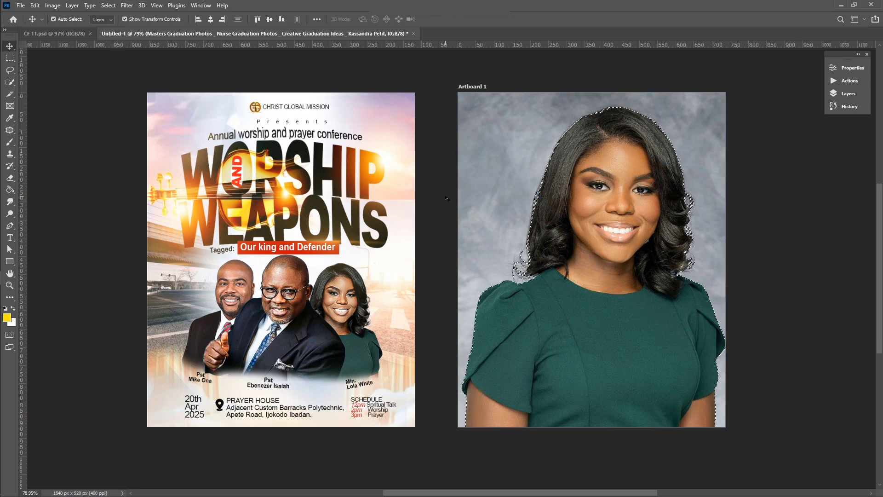
key("ctrl+j")
left_click(470, 87)
key("Delete")
key("ctrl+z")
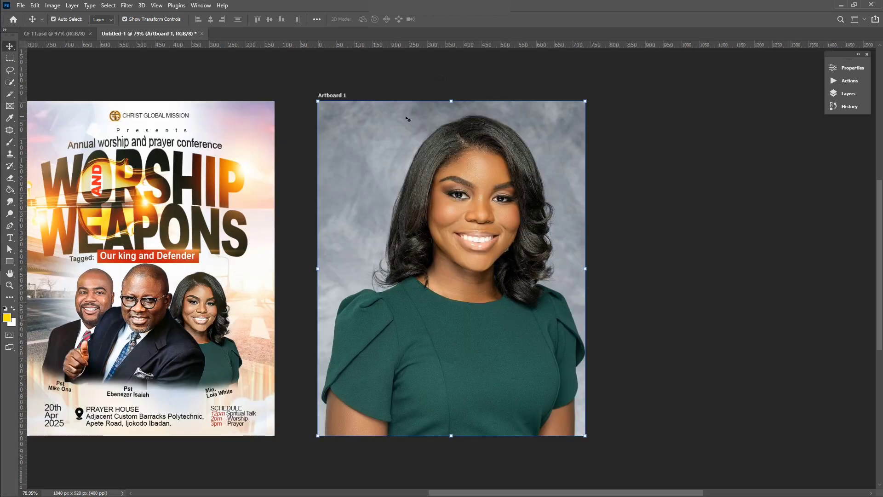
left_click(407, 119)
key("Delete")
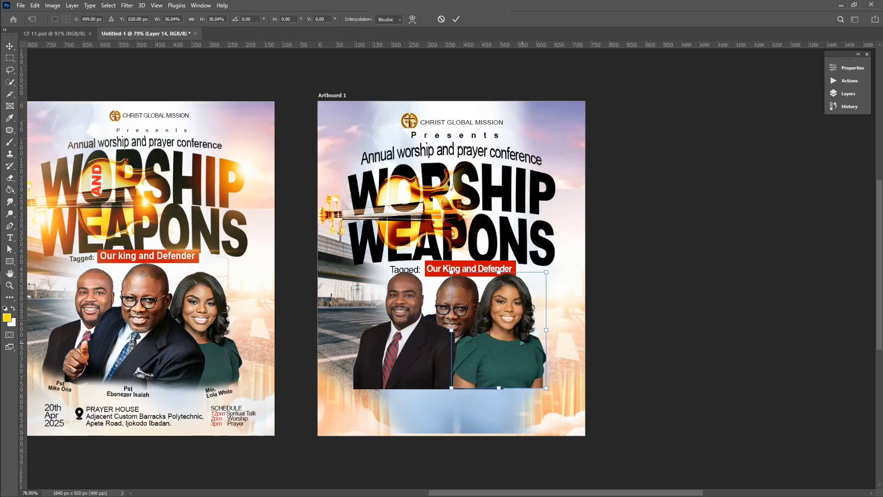
Settle the woman's cut-out to the right of the two men and apply the transform
left_click_drag(522, 343, 523, 347)
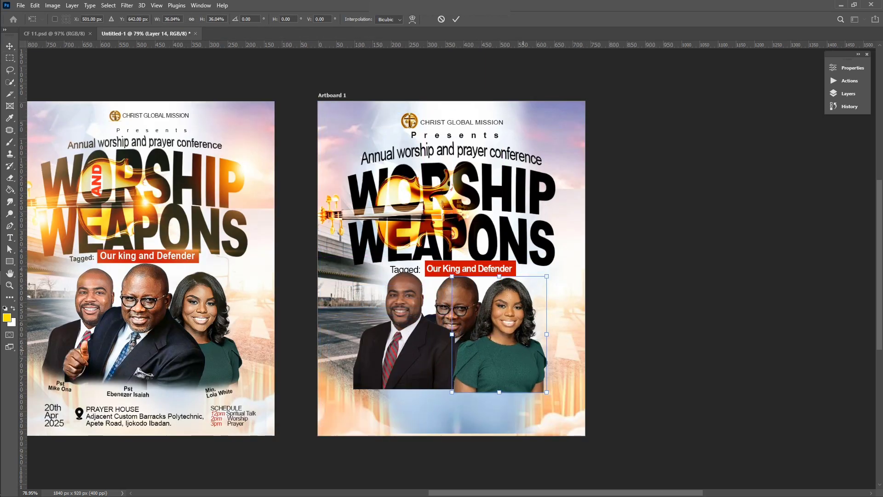
left_click(456, 20)
scroll(736, 175, "left", 1)
left_click(771, 197)
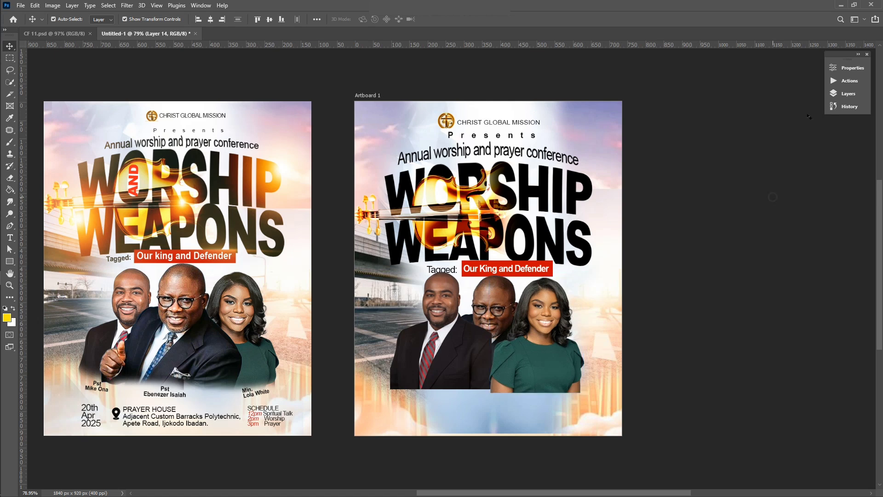
left_click(848, 94)
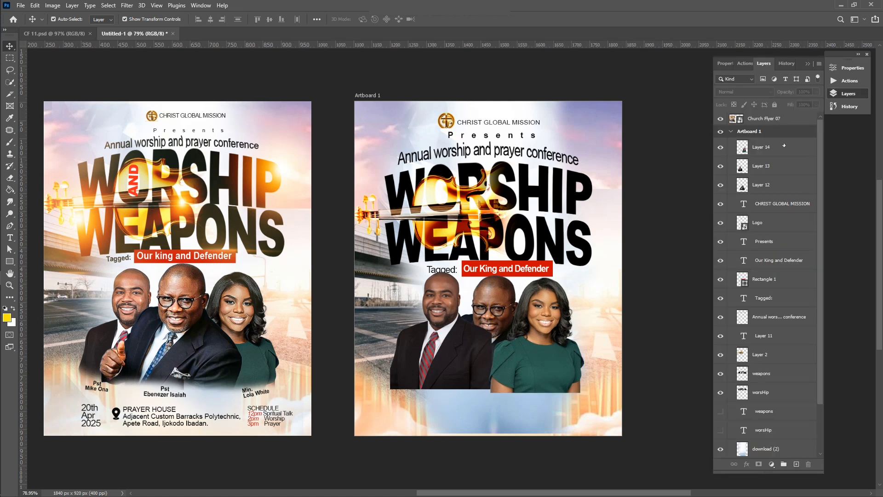
Move the woman and left man layers behind the middle pastor, then nudge him down slightly
left_click(783, 146)
left_click(773, 166, "shift")
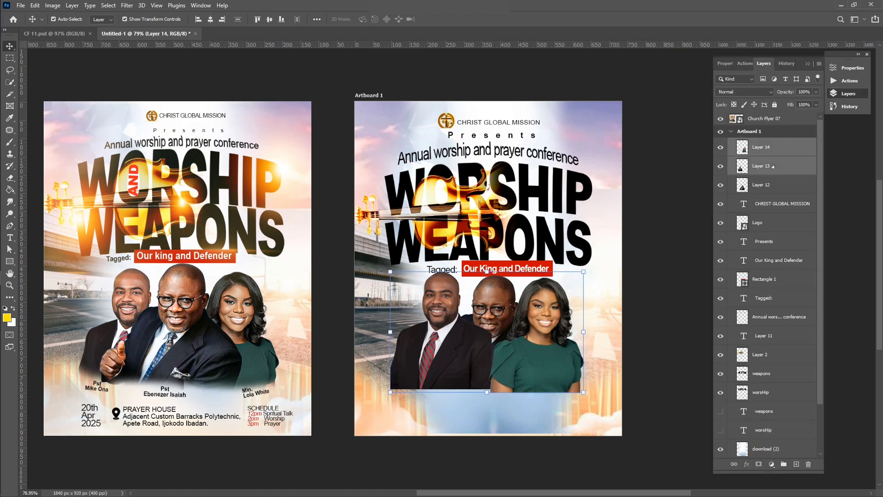
left_click_drag(773, 166, 772, 195)
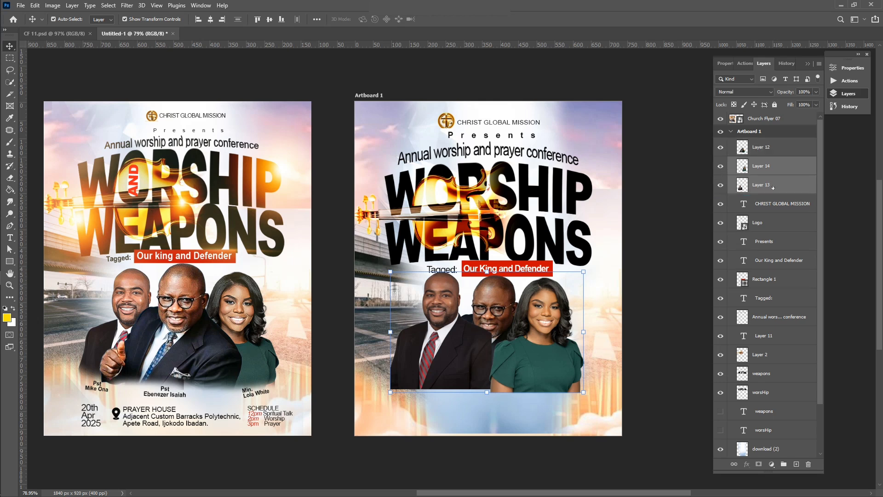
left_click(688, 298)
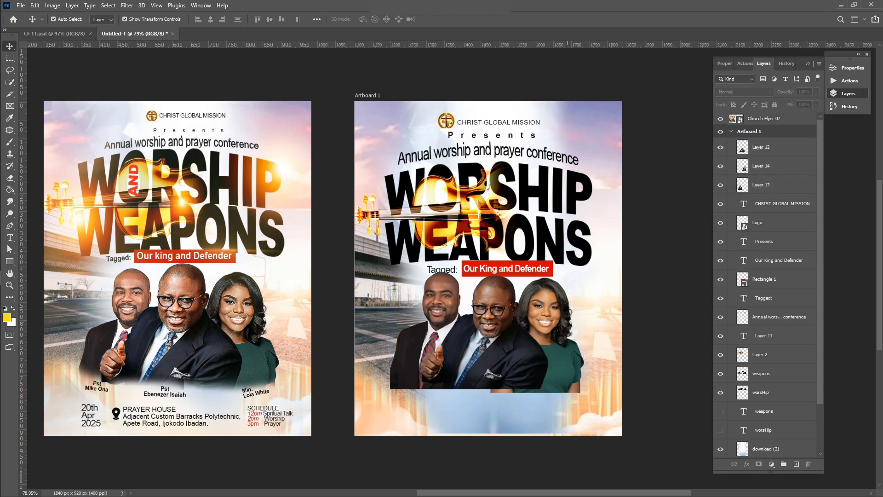
left_click(534, 343)
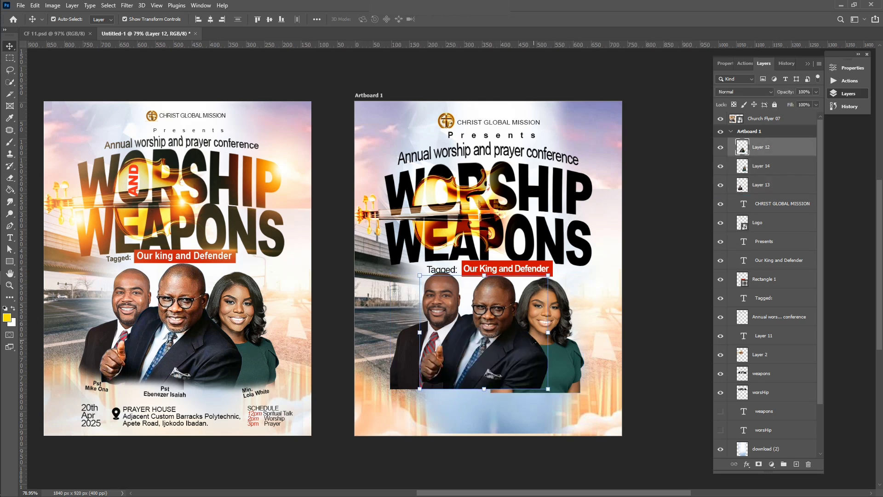
key("Down")
scroll(489, 389, "up", 3)
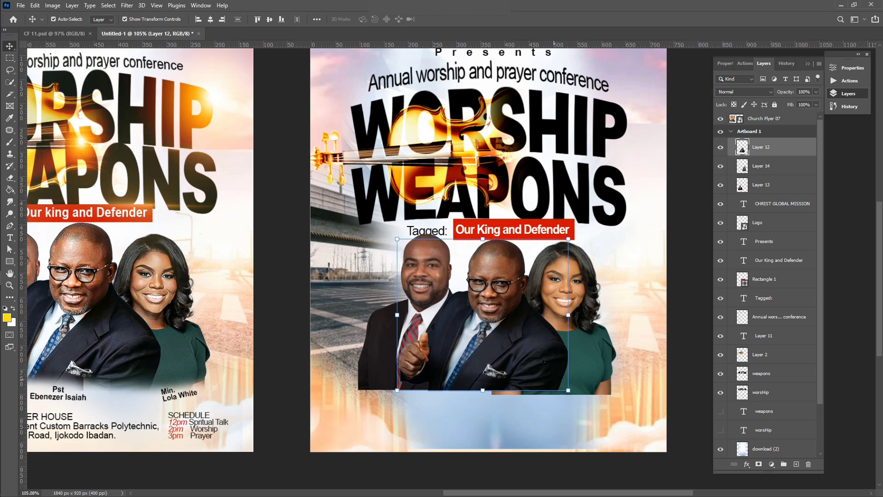
Shrink the woman to about 96% and the left man to about 94%
left_click(603, 358)
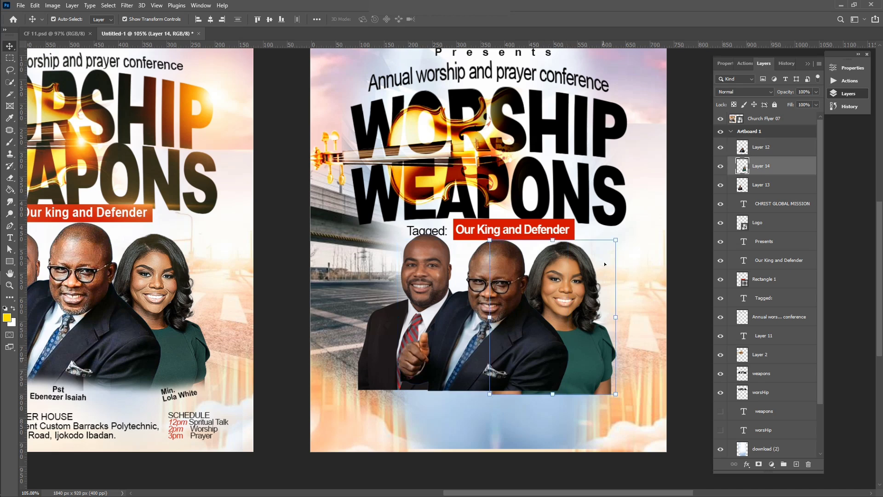
left_click_drag(617, 239, 610, 247)
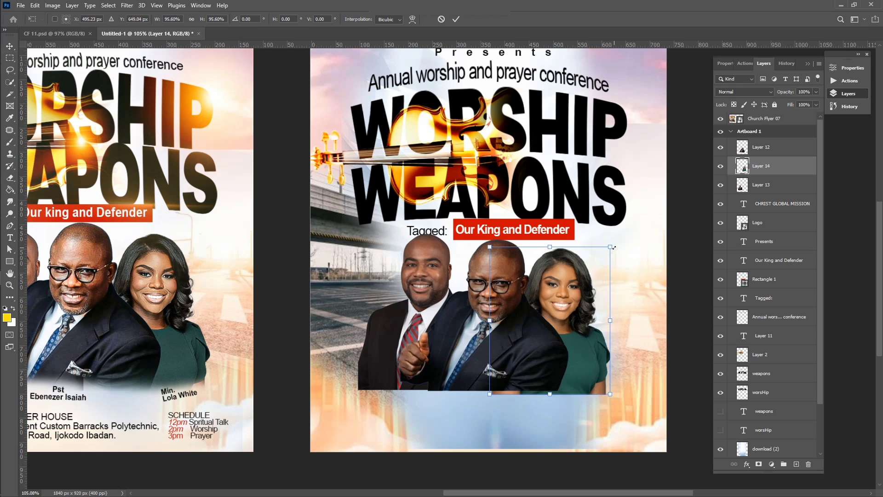
key("Return")
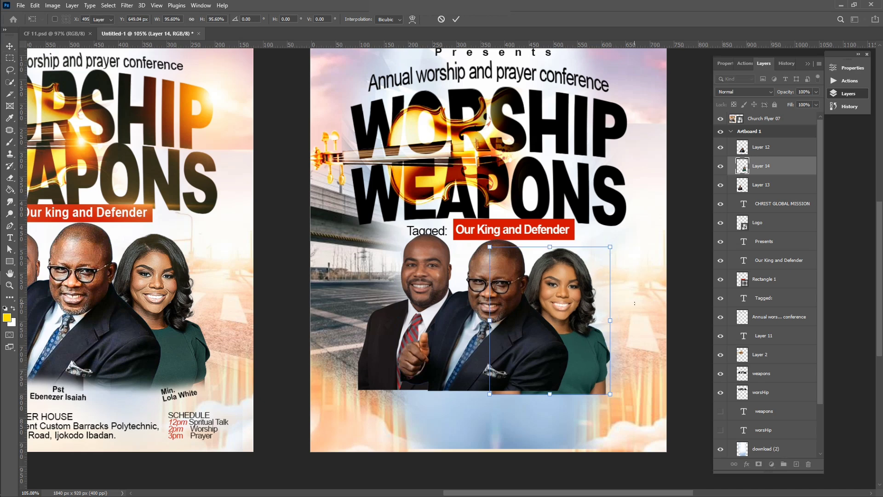
left_click(435, 266)
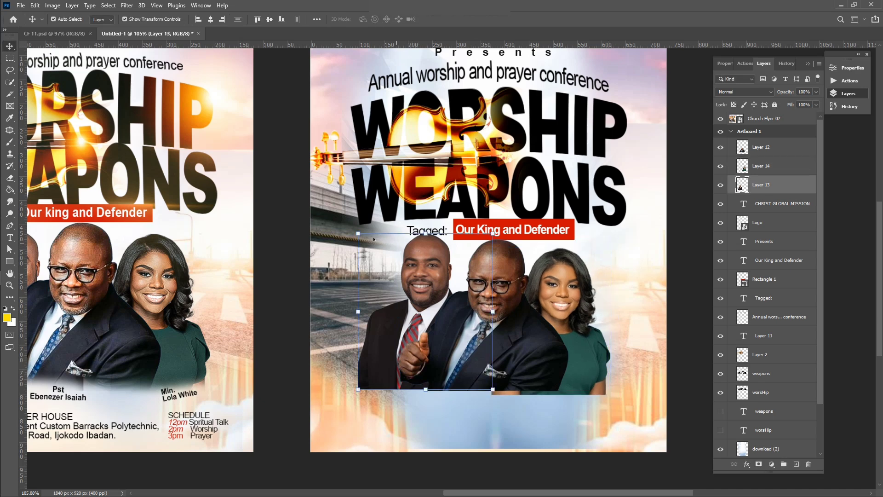
left_click_drag(358, 233, 369, 242)
scroll(414, 302, "down", 3)
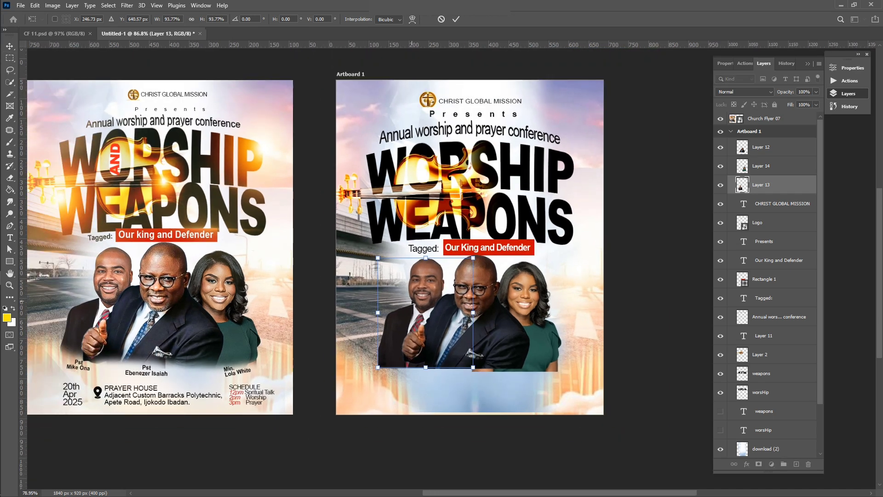
key("Return")
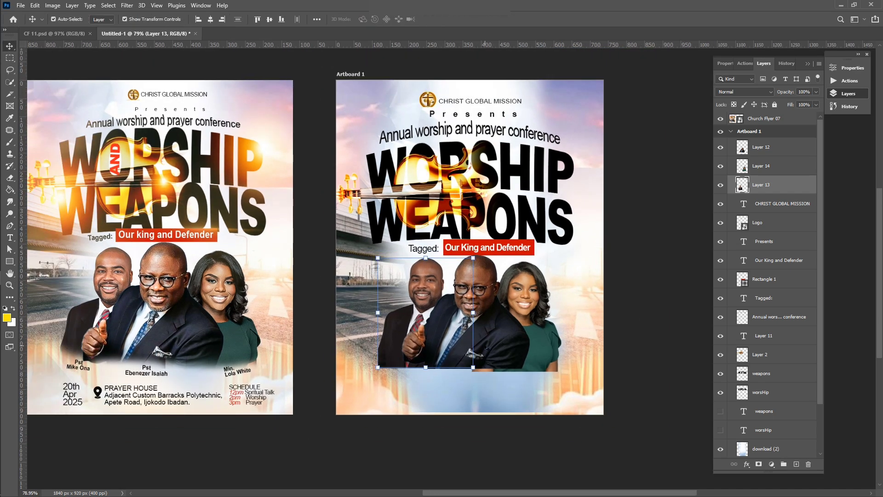
Select the woman's portrait layer and switch to the Eraser tool
left_click(533, 376)
left_click(459, 317)
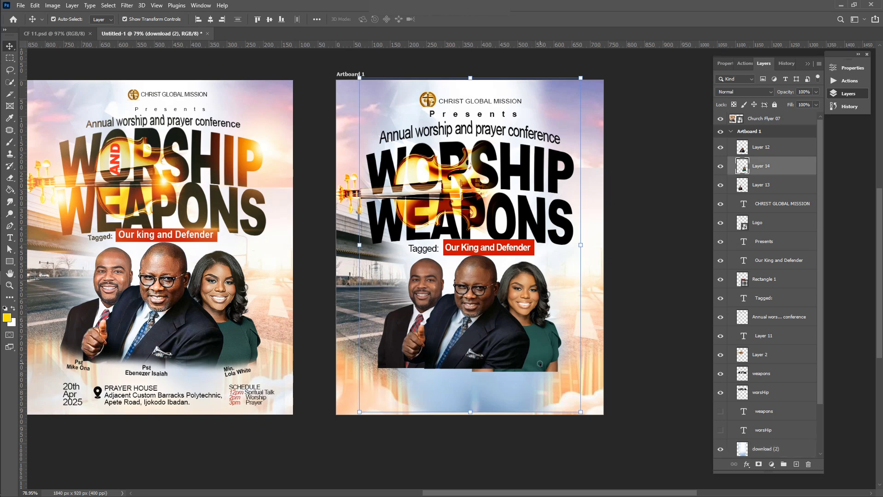
key("e")
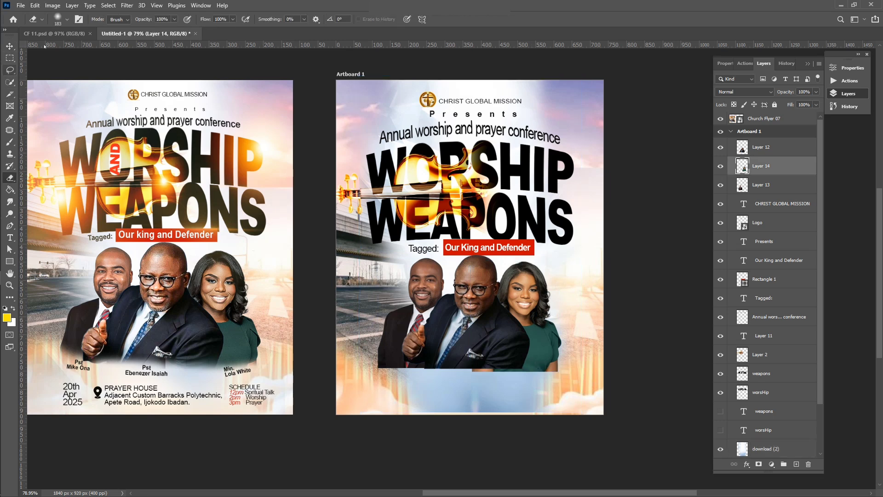
Set the eraser to 88 px and erase the hard bottom edge of the portraits
left_click(67, 20)
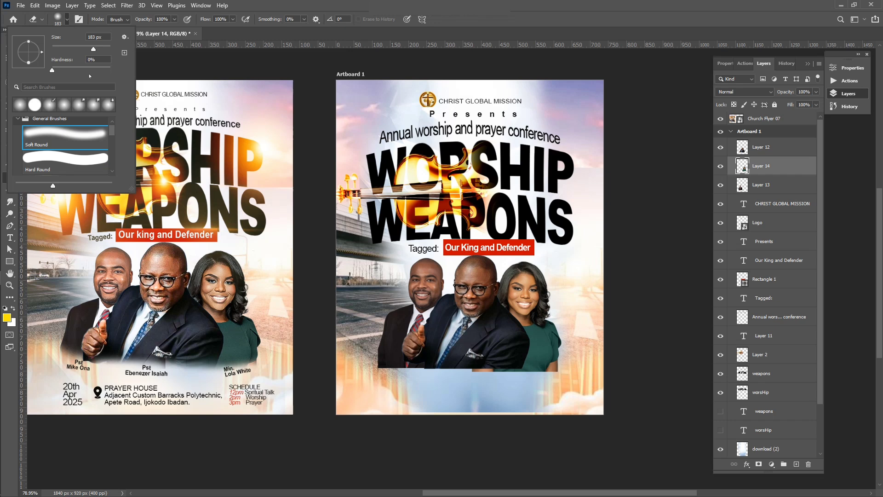
left_click(78, 47)
key("Return")
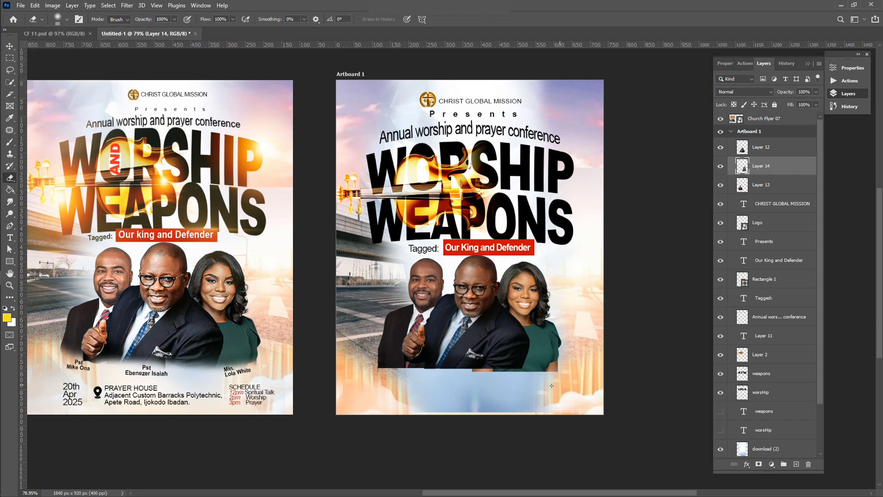
mouse_move(552, 386)
left_mouse_down()
mouse_move(568, 370)
mouse_move(510, 385)
mouse_move(471, 375)
mouse_move(540, 379)
mouse_move(574, 364)
left_mouse_up()
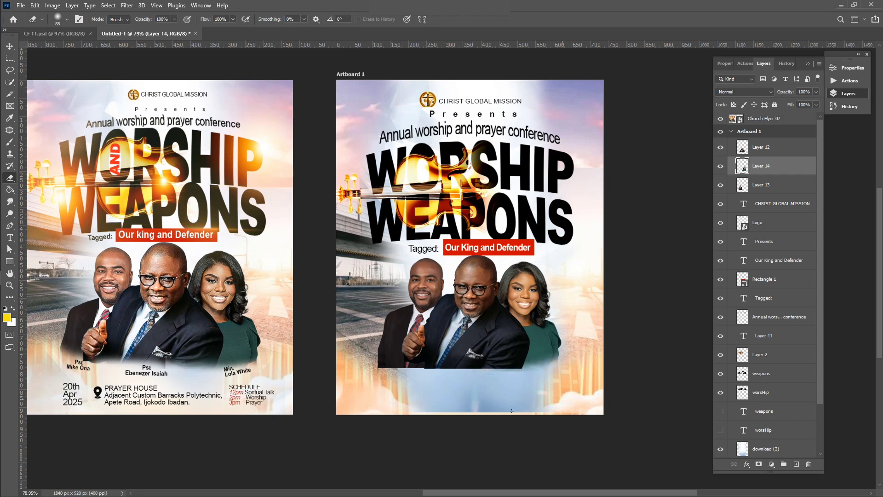
Fade away the bottom edge of the centre pastor's suit
key("v")
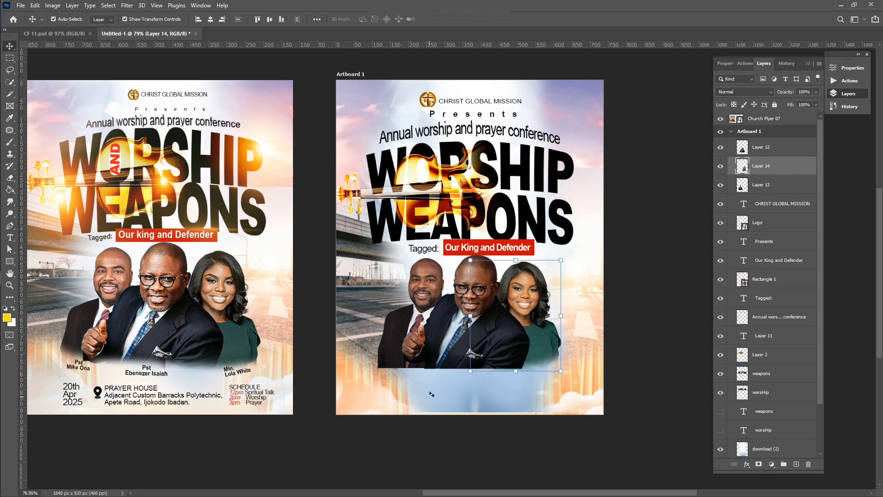
left_click(452, 336)
key("e")
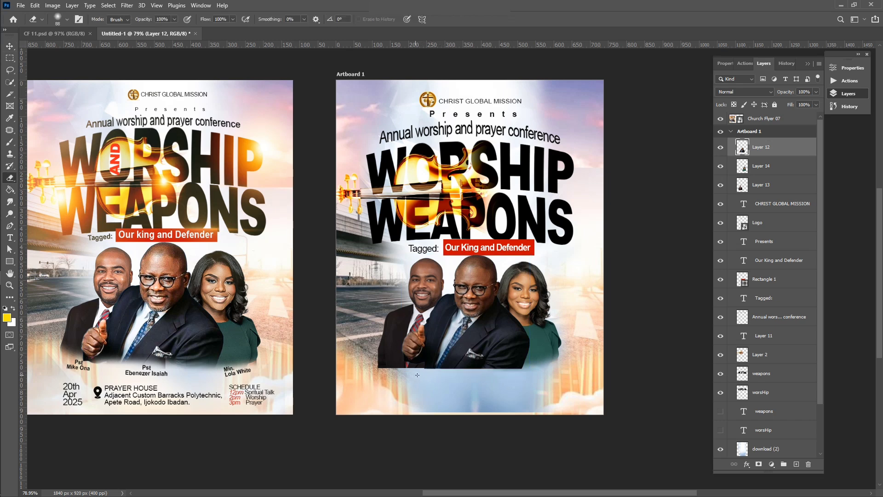
mouse_move(417, 375)
left_mouse_down()
mouse_move(478, 373)
mouse_move(442, 375)
left_mouse_up()
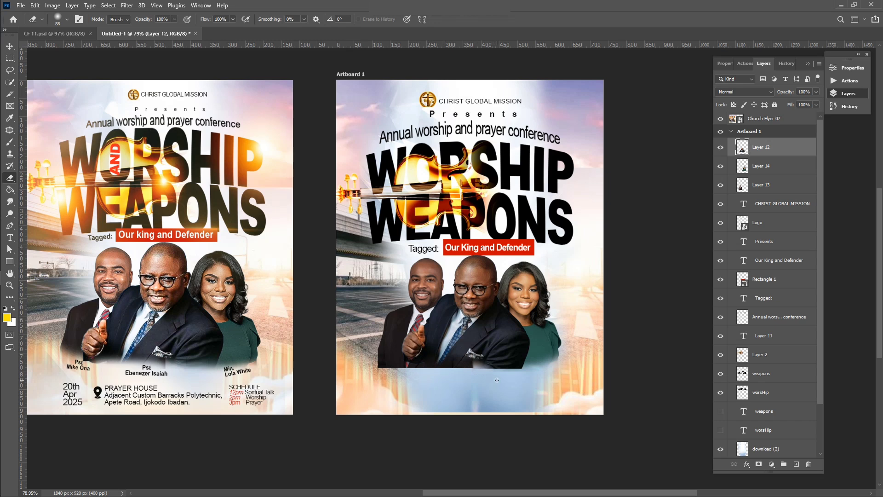
left_click_drag(496, 380, 544, 373)
Fade away the bottom edge of the left pastor's portrait
key("v")
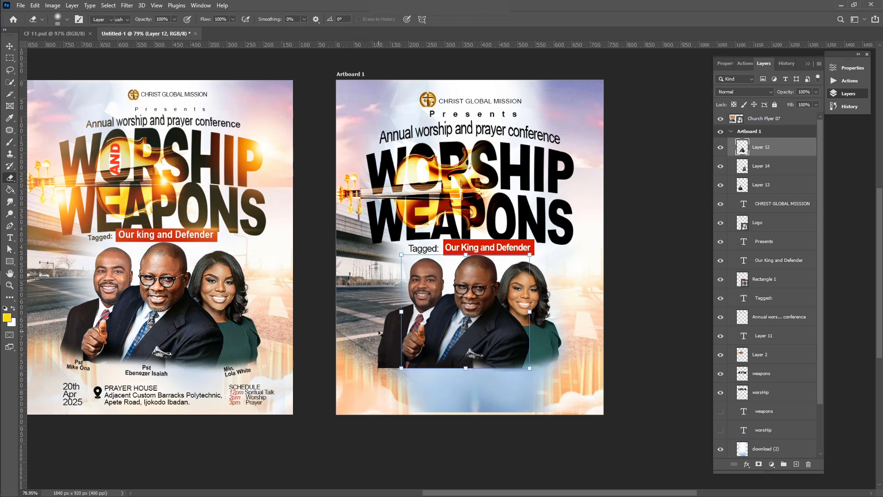
left_click(385, 342)
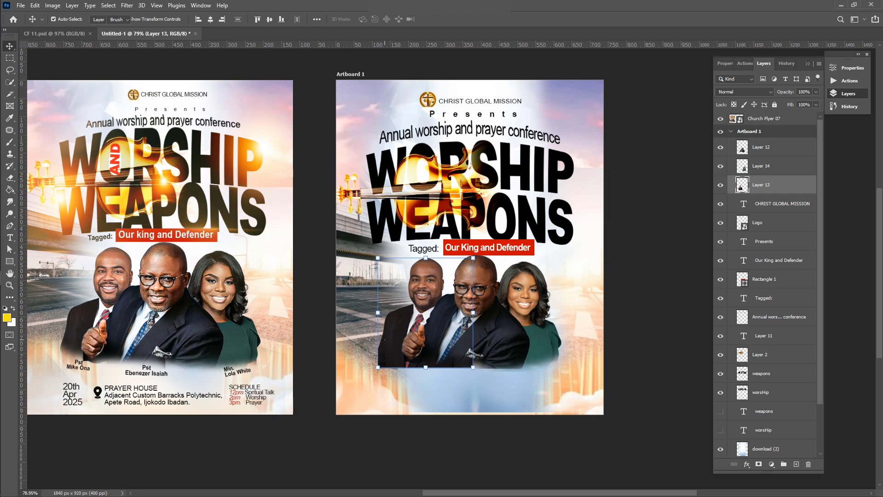
key("e")
mouse_move(372, 368)
left_mouse_down()
mouse_move(470, 382)
mouse_move(404, 380)
mouse_move(428, 386)
left_mouse_up()
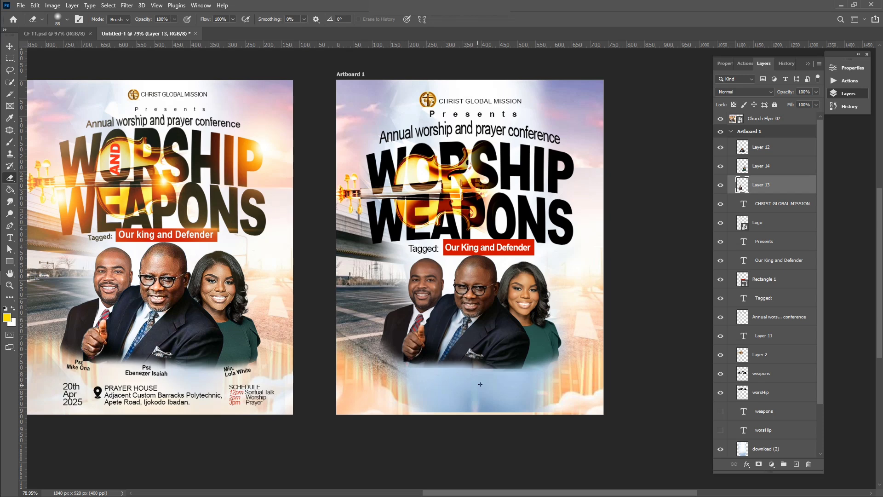
scroll(368, 387, "down", 1)
key("v")
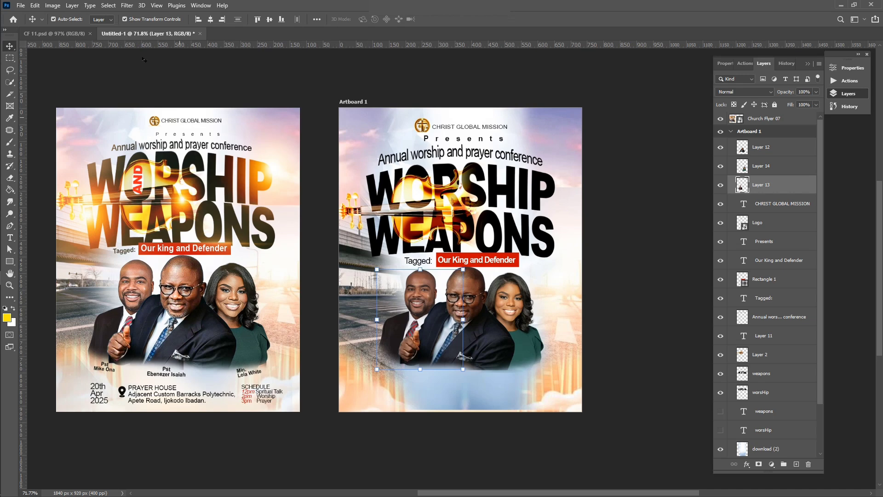
Apply Camera Raw to the left pastor: Sharpening 54, Noise Reduction 13, Exposure +0.50, Texture +52
left_click(126, 5)
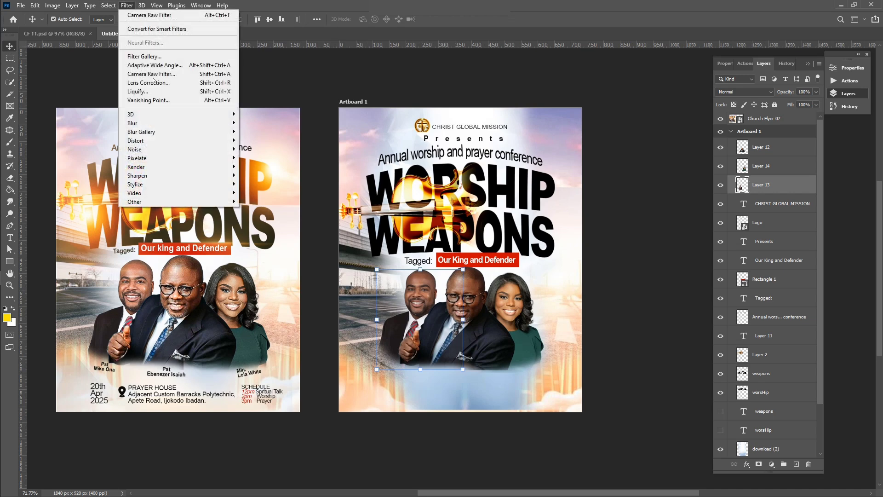
left_click(153, 75)
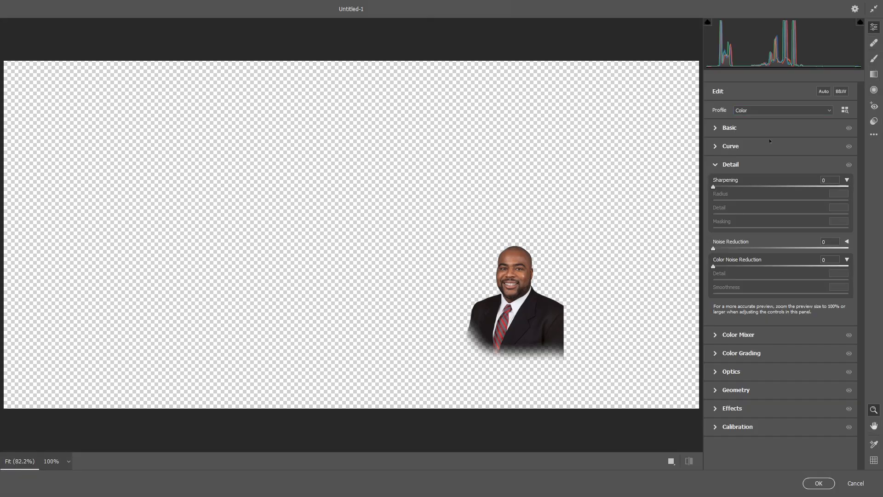
left_click(748, 187)
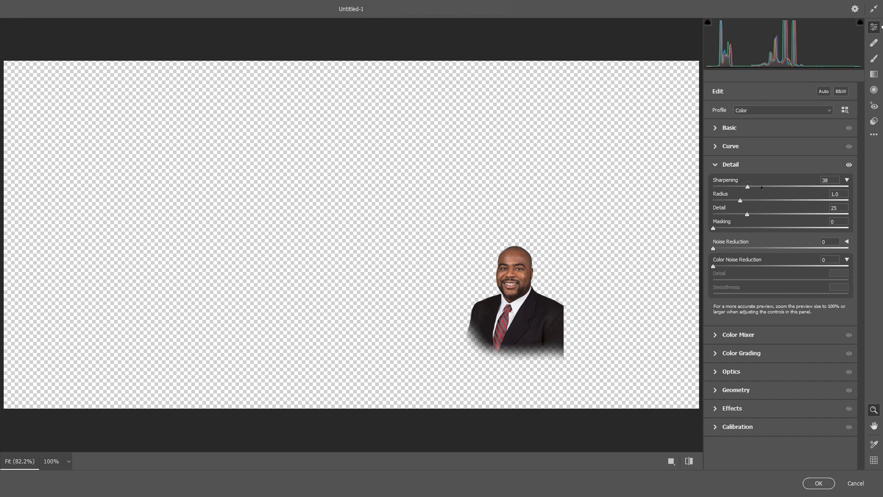
left_click(762, 186)
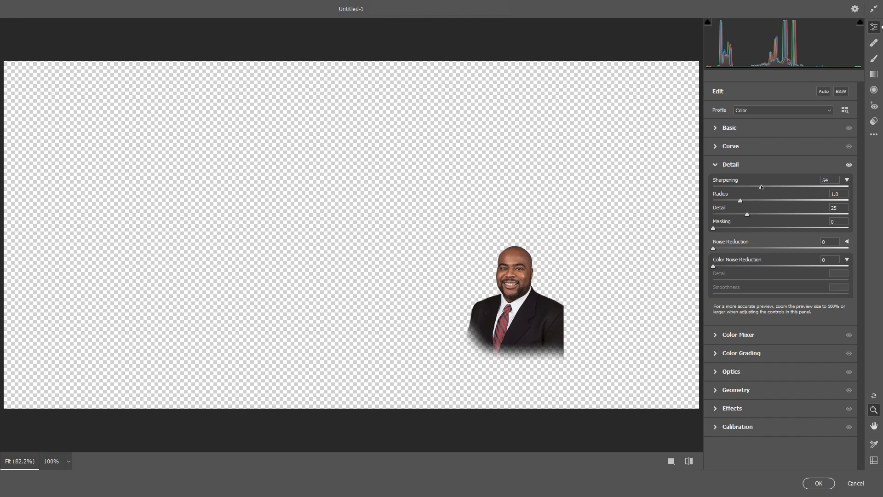
left_click(731, 249)
left_click(732, 128)
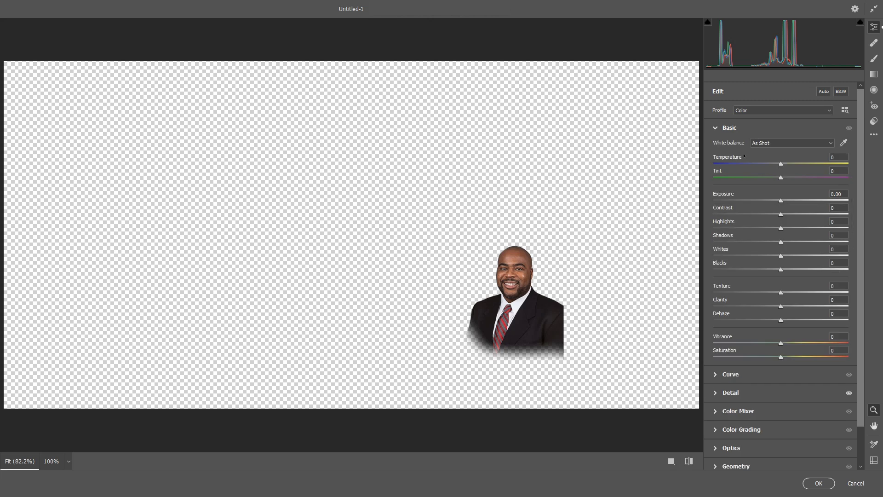
left_click(787, 201)
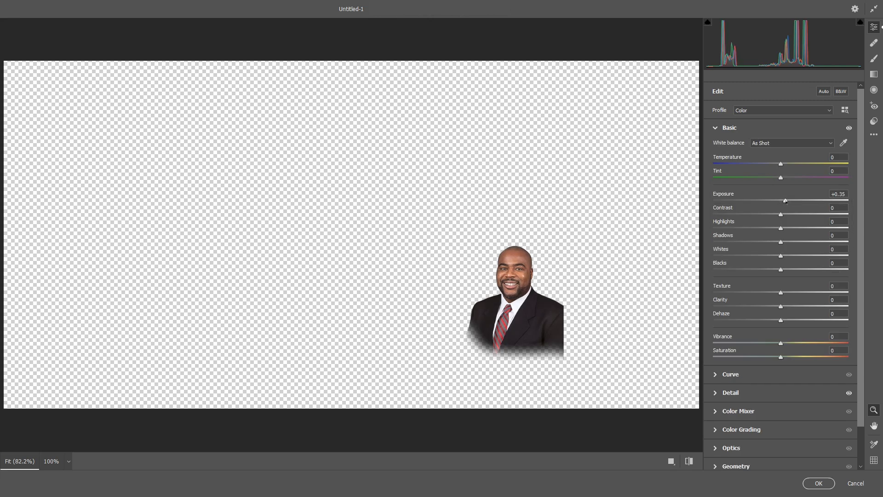
left_click_drag(787, 201, 788, 202)
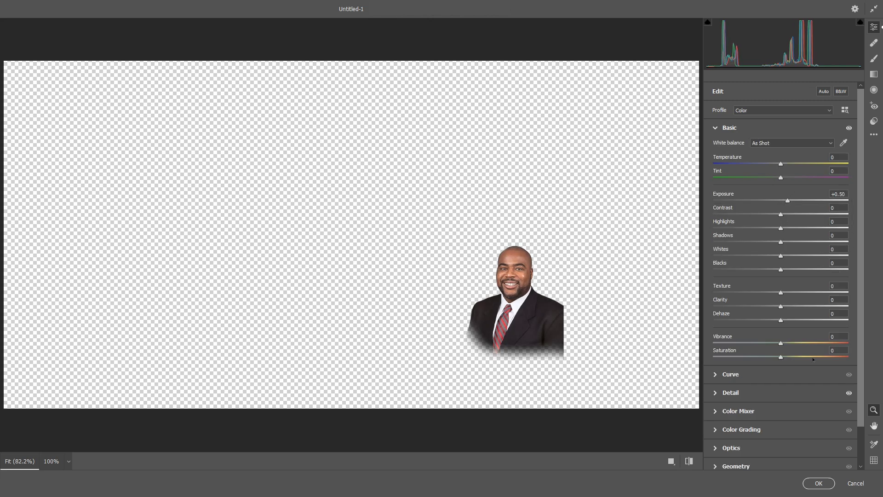
left_click(803, 293)
left_click_drag(811, 293, 822, 292)
left_click(829, 483)
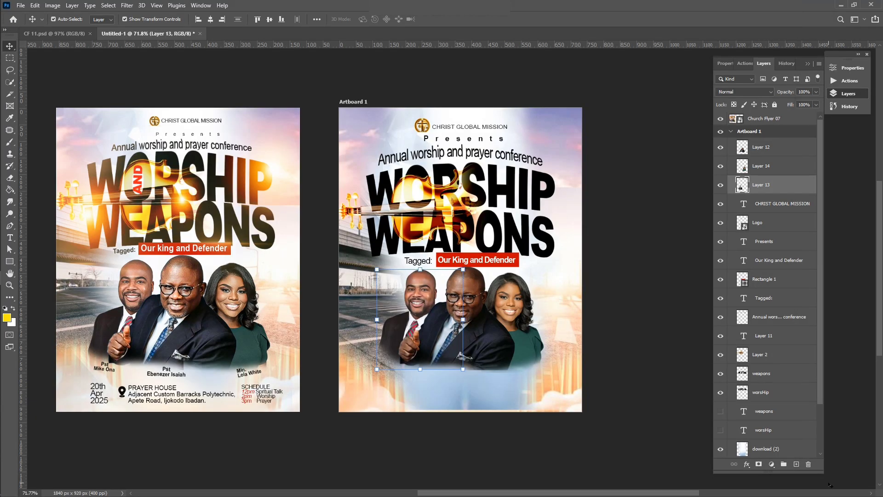
Apply Camera Raw to the centre pastor: Exposure +1.00, Texture +52, Sharpening 53, Noise Reduction 19
left_click(646, 333)
left_click(466, 310)
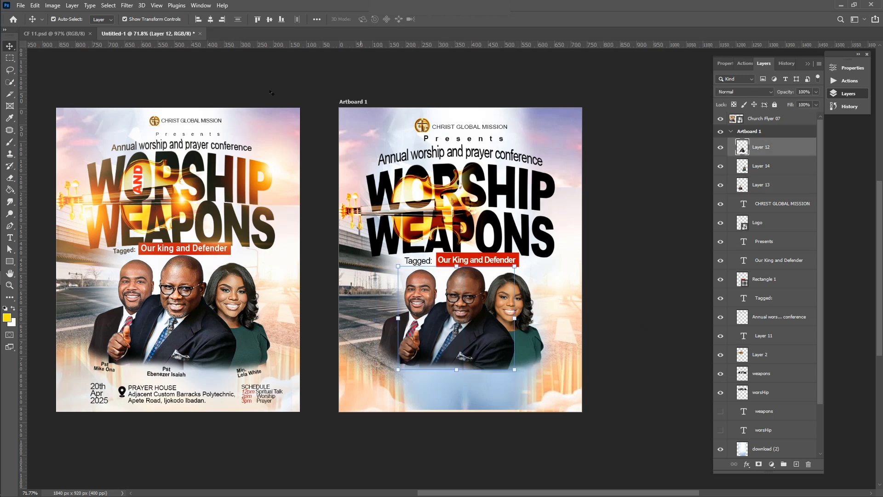
left_click(126, 5)
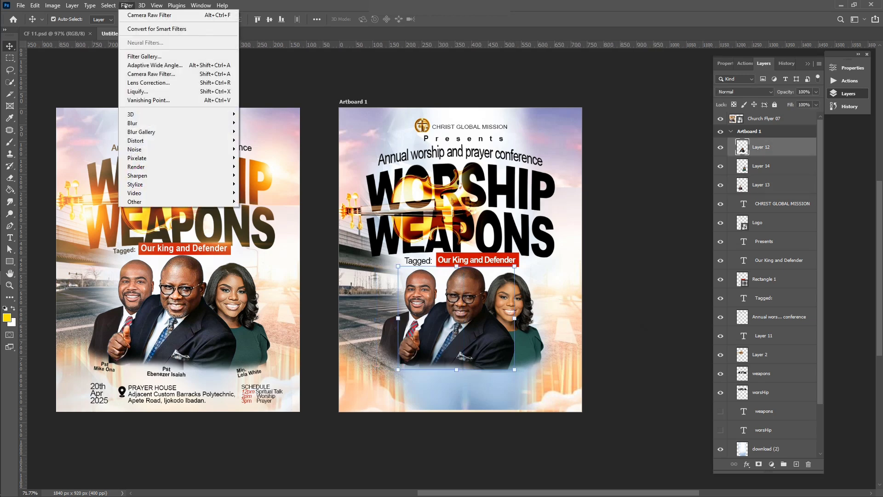
left_click(152, 74)
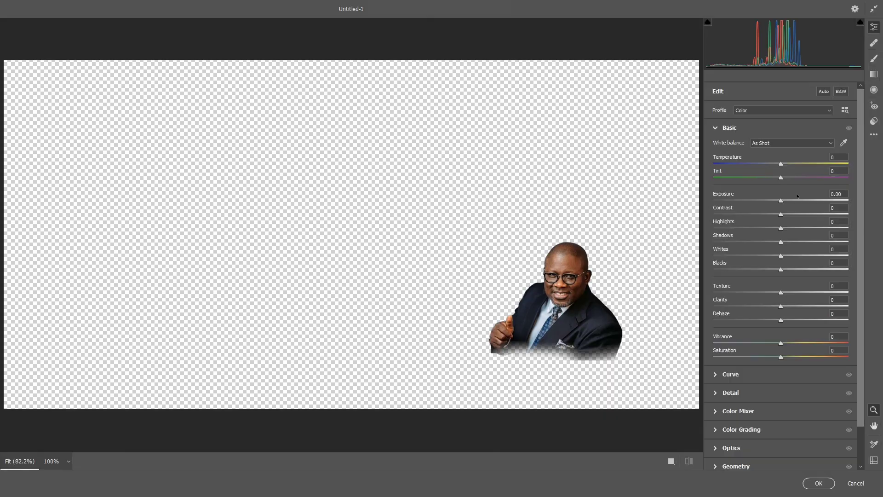
left_click(787, 201)
left_click_drag(787, 201, 794, 200)
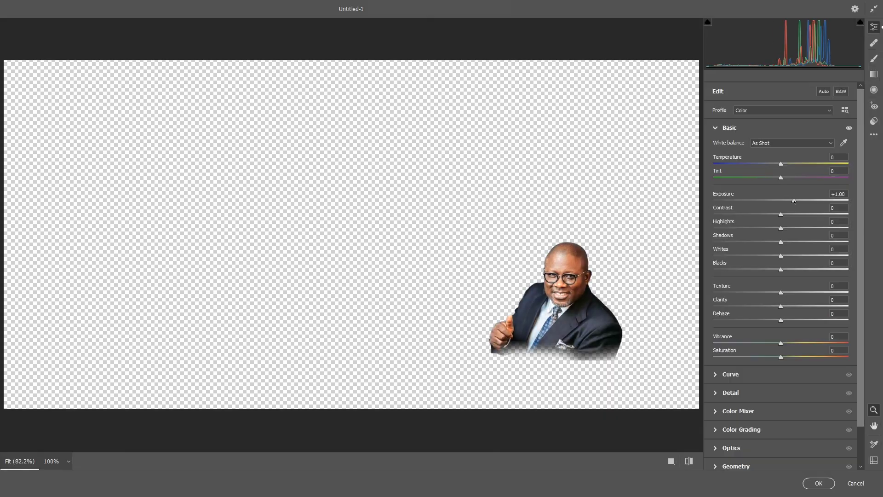
left_click_drag(811, 292, 815, 293)
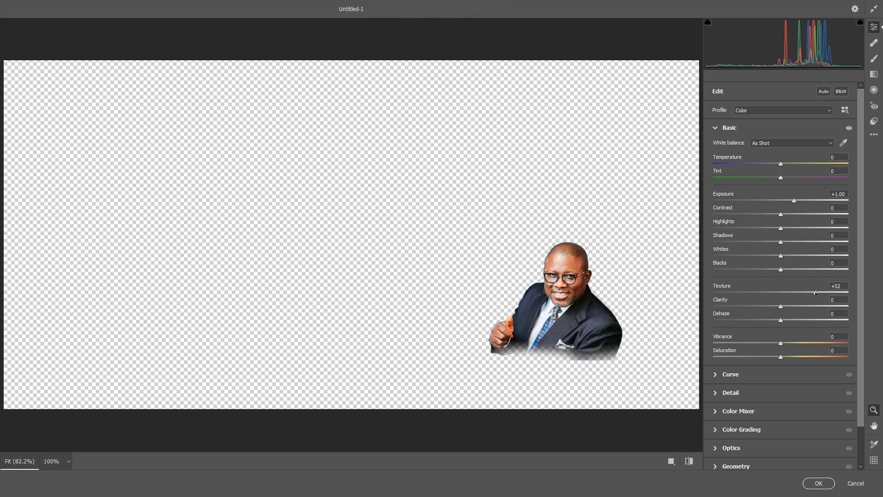
left_click(752, 393)
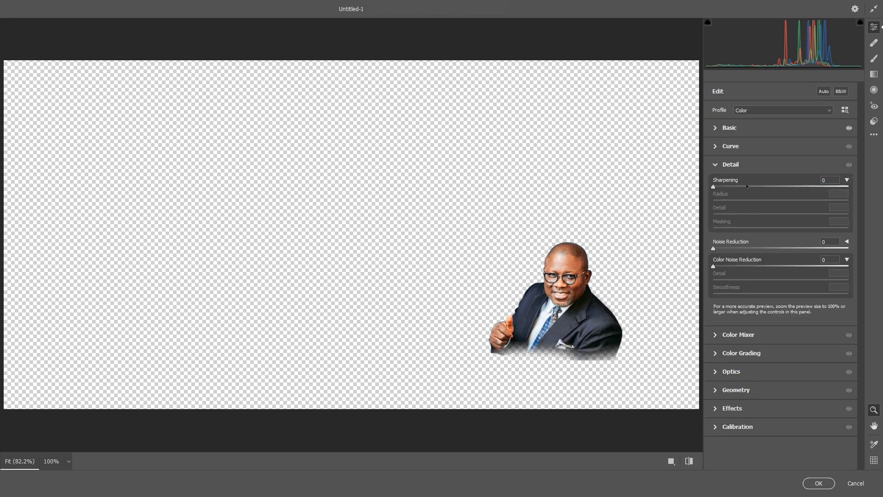
left_click_drag(747, 185, 760, 186)
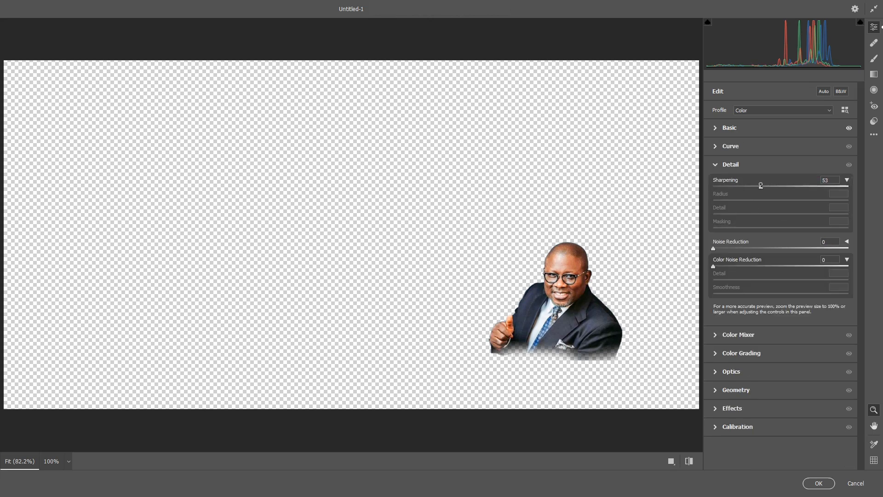
left_click(739, 248)
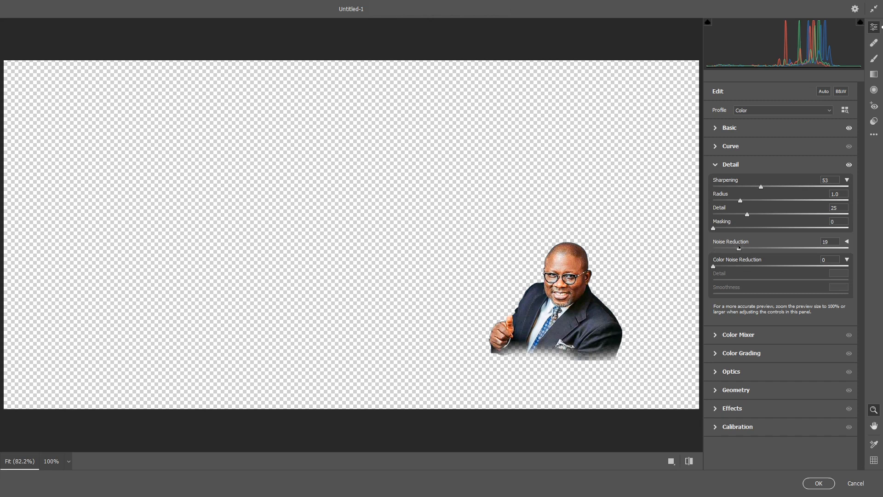
left_click(819, 483)
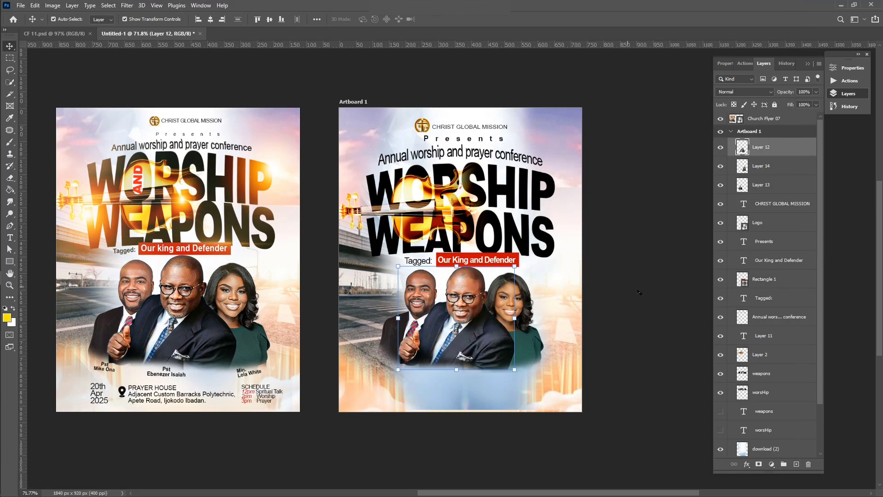
left_click(645, 293)
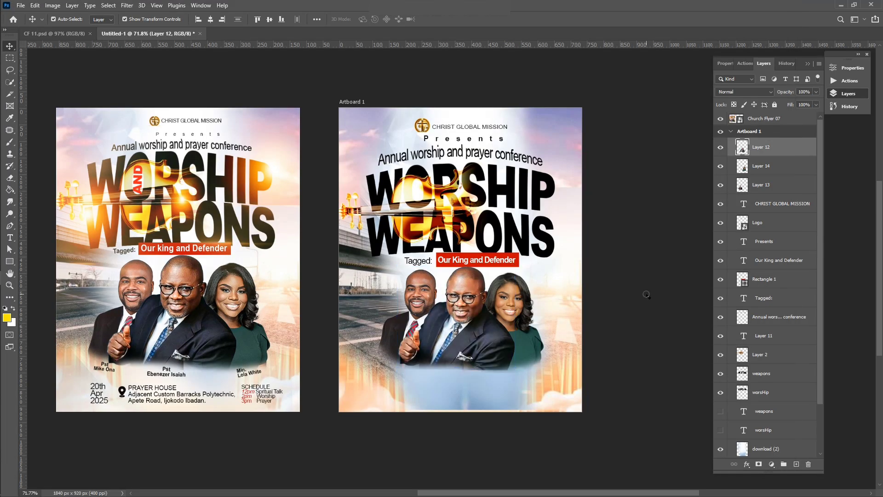
left_click(511, 304)
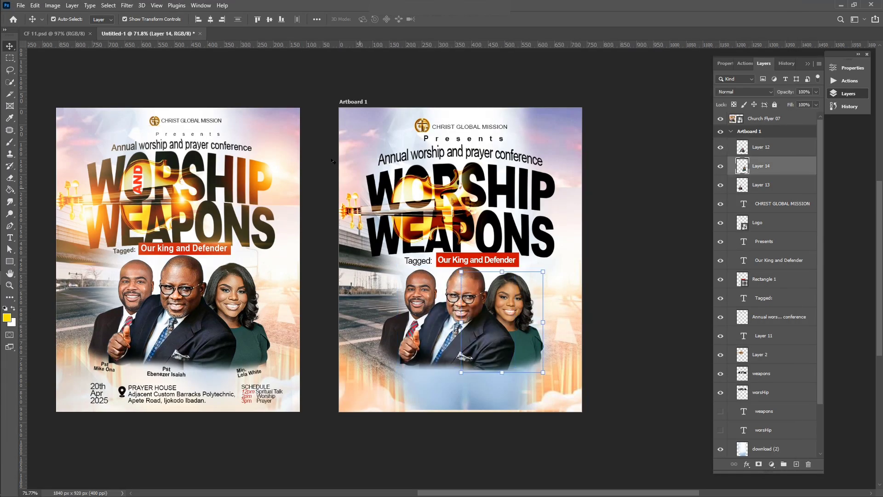
In Camera Raw, give the woman's portrait Sharpening 76, Noise Reduction 18 and Vibrance -24
left_click(127, 6)
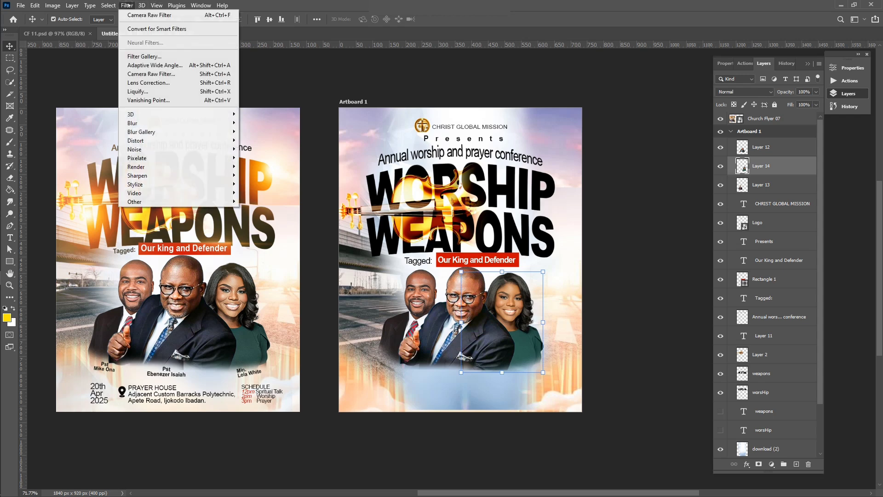
left_click(159, 74)
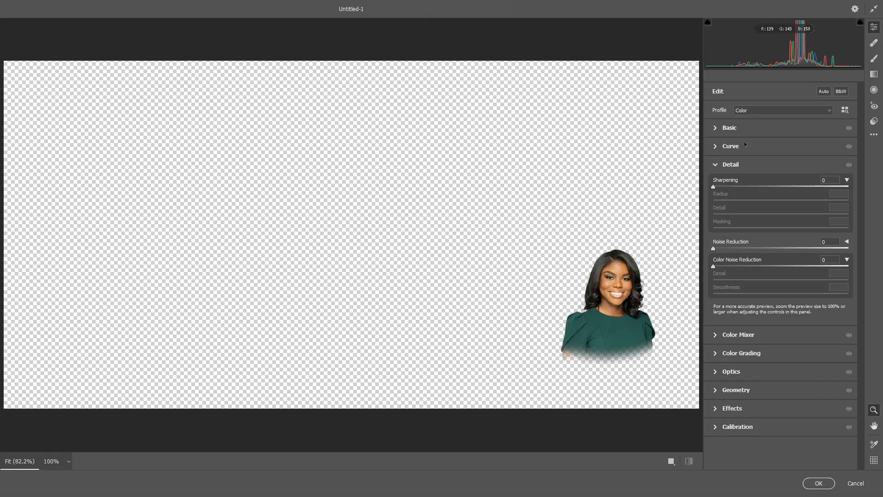
left_click(781, 186)
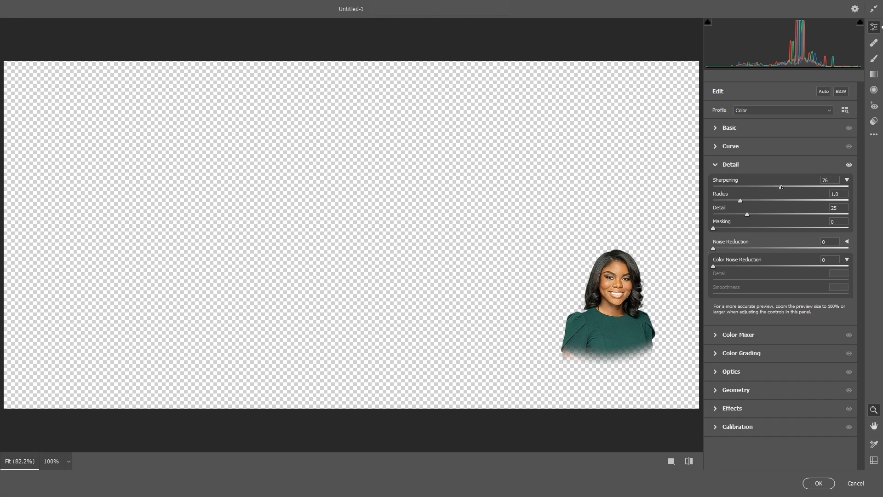
left_click(738, 248)
left_click(728, 131)
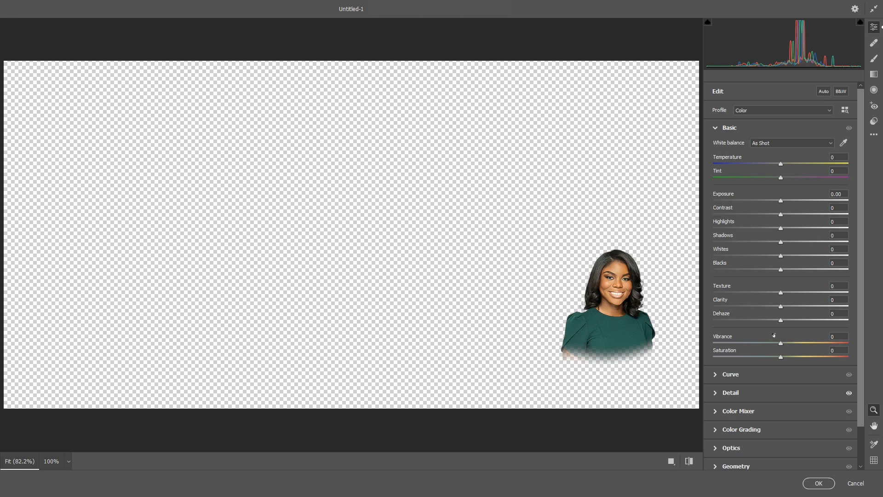
left_click(774, 343)
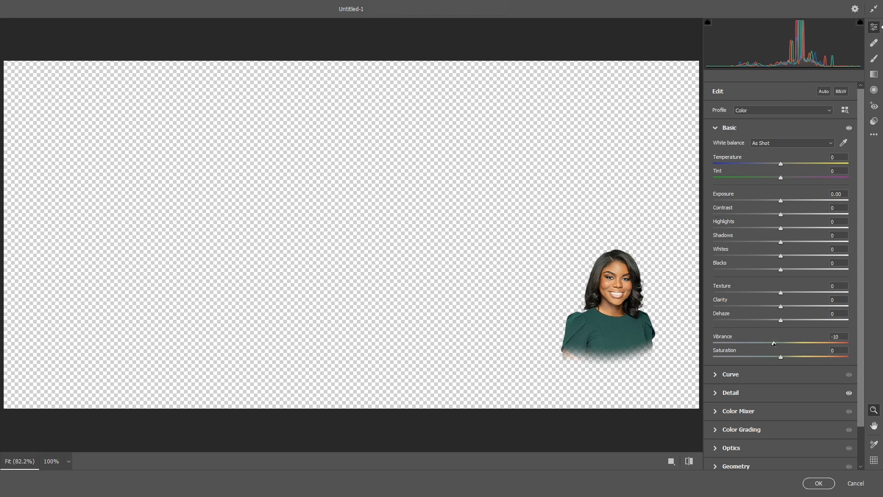
left_click(767, 344)
left_click(764, 345)
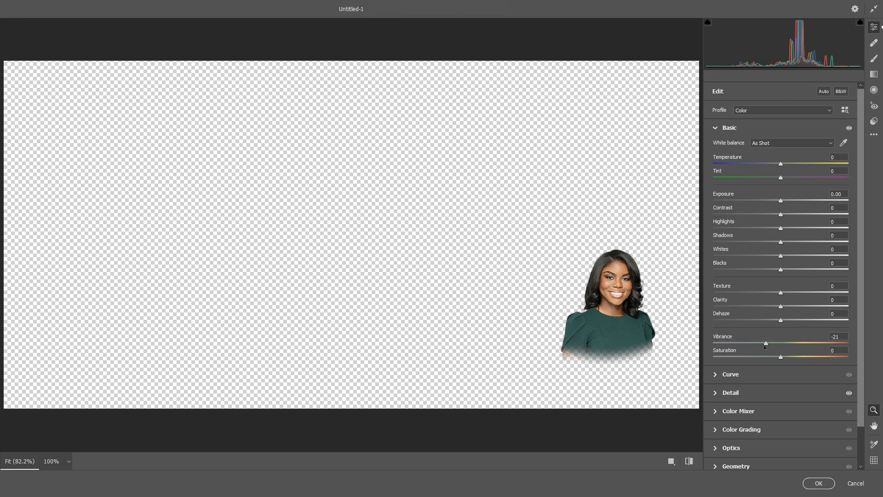
Raise her Exposure to +0.50 and Texture to +86, apply the filter, and deselect
left_click(787, 201)
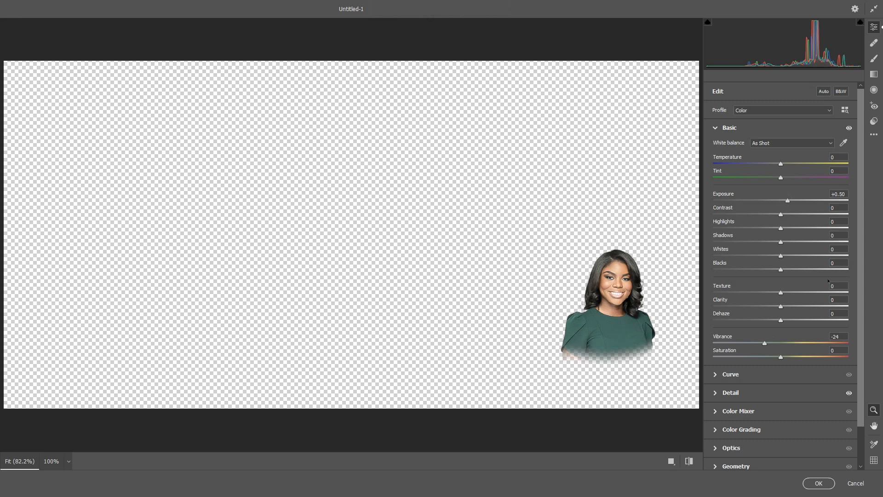
left_click(817, 293)
left_click_drag(817, 293, 838, 293)
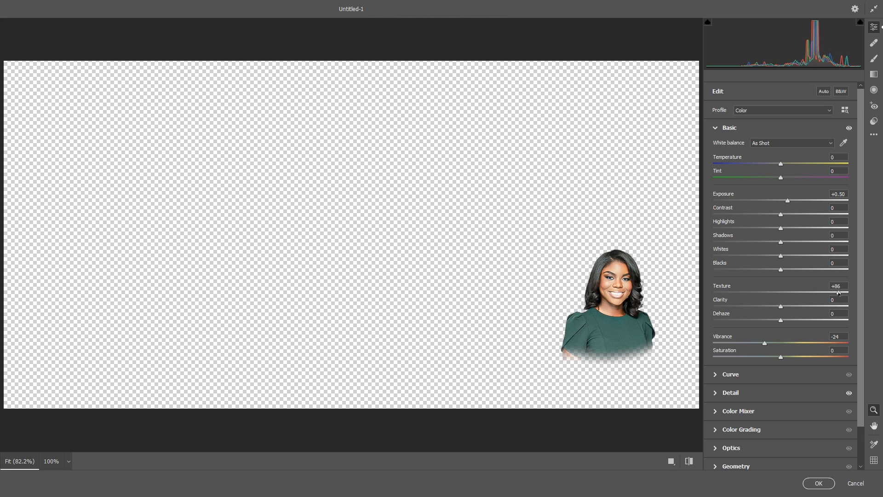
left_click(813, 482)
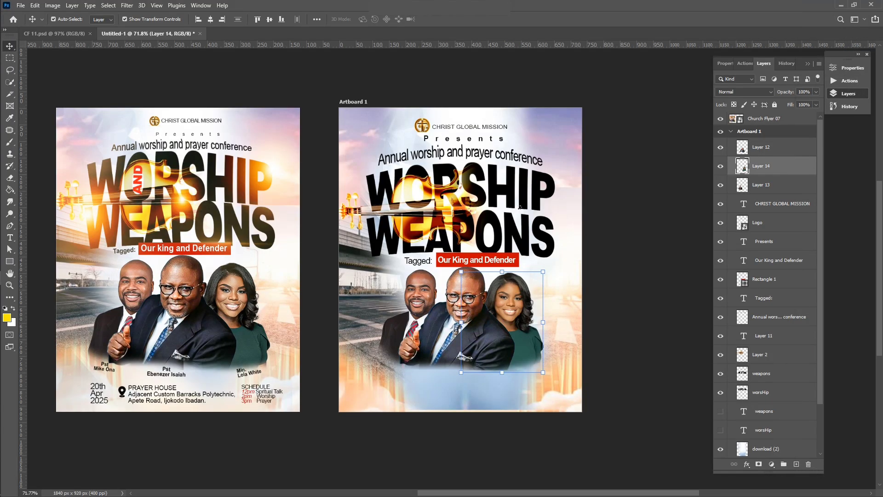
left_click(637, 277)
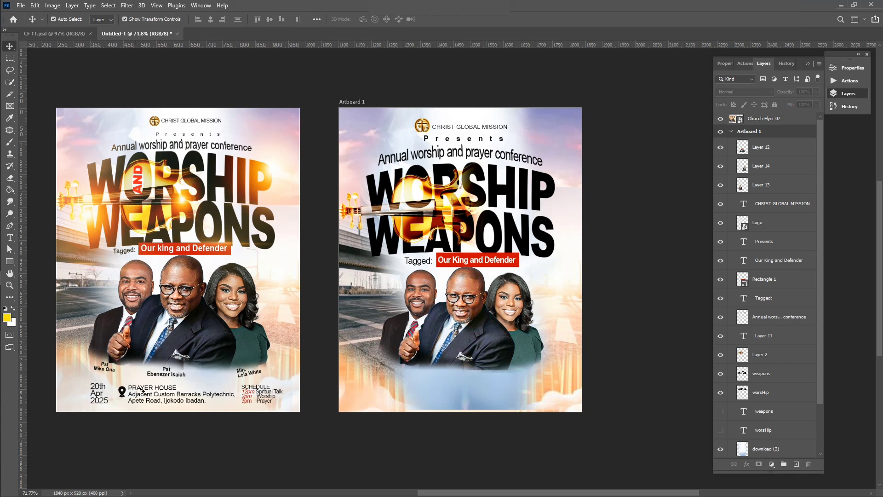
scroll(437, 363, "up", 2)
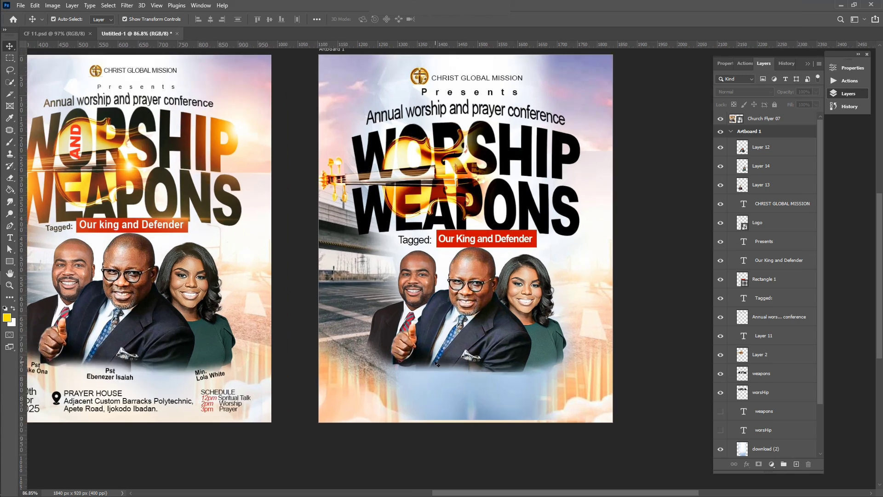
scroll(437, 363, "down", 2)
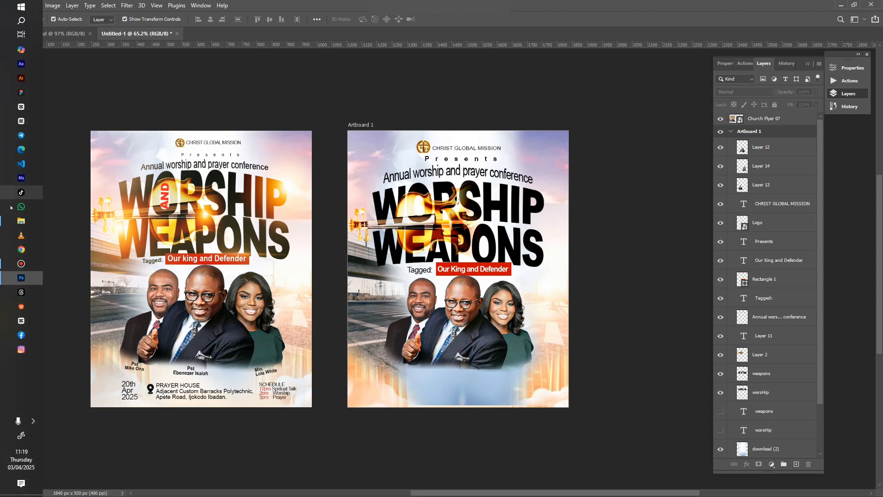
Drag the download (2) image from the Flyer 07 folder onto the Photoshop flyer
left_click(21, 221)
left_click(313, 126)
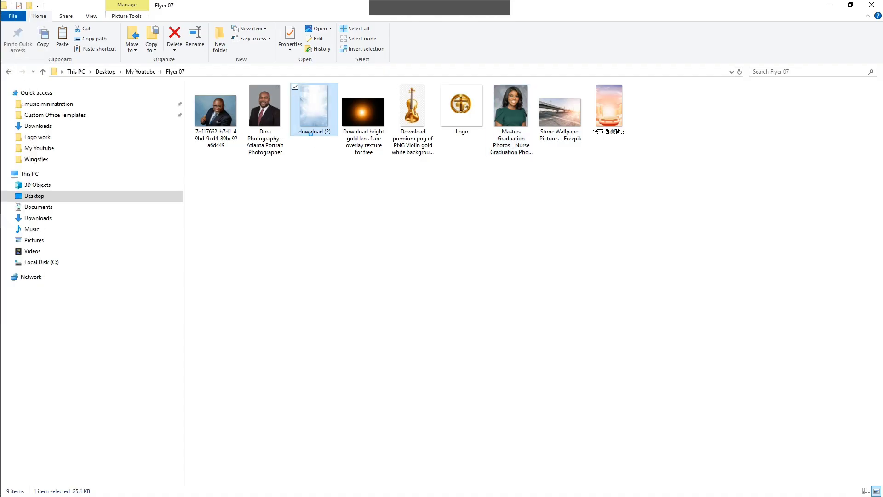
left_click_drag(314, 118, 464, 299)
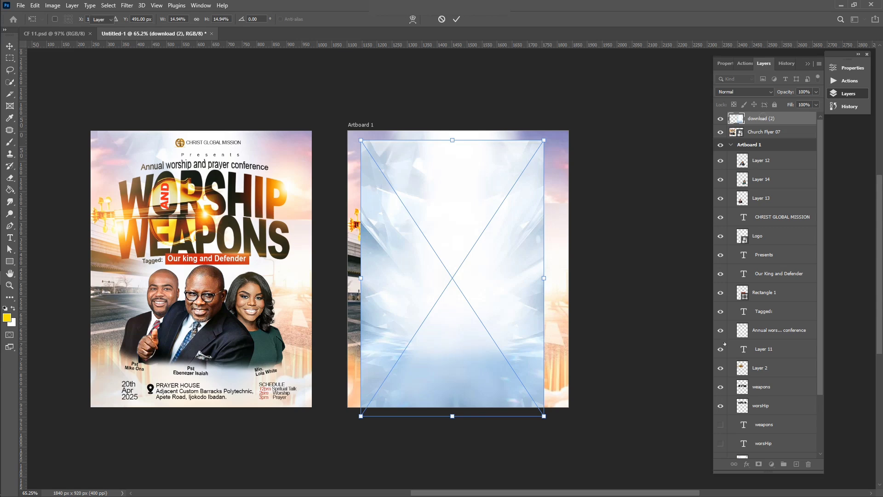
Commit the placed cloud image and rasterize it so it can be erased
key("Return")
left_click_drag(763, 119, 742, 158)
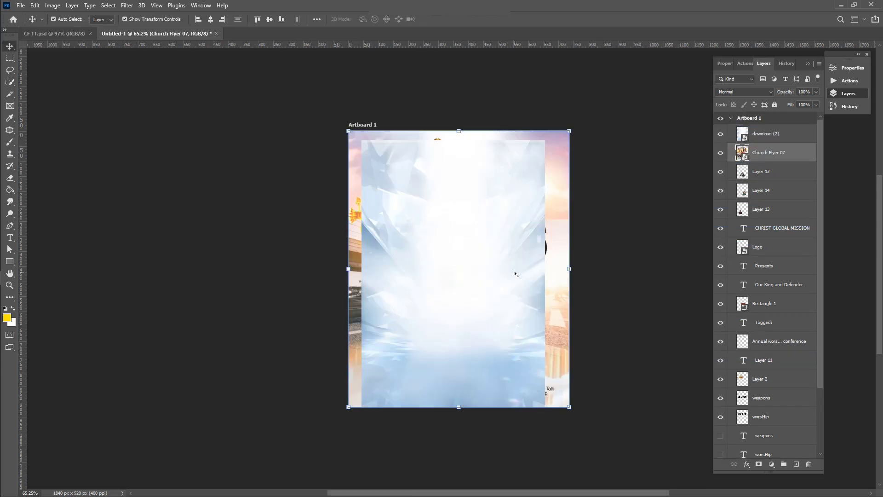
key("ctrl+z")
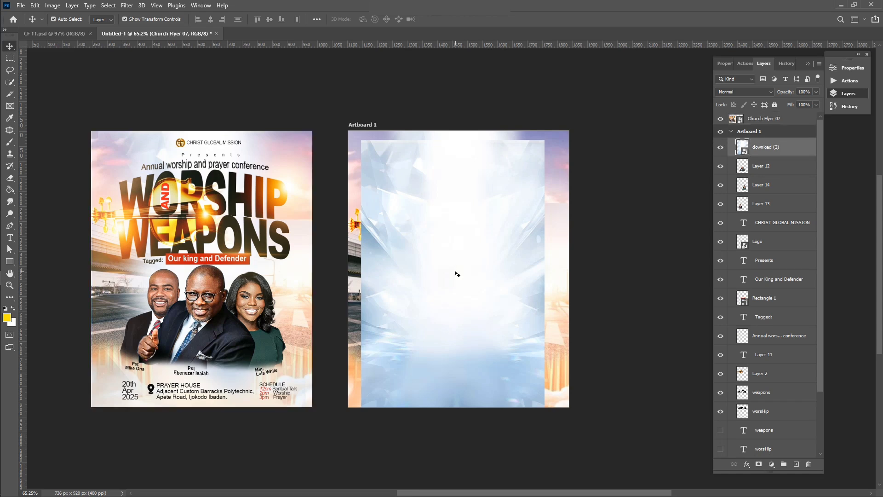
left_click(456, 274)
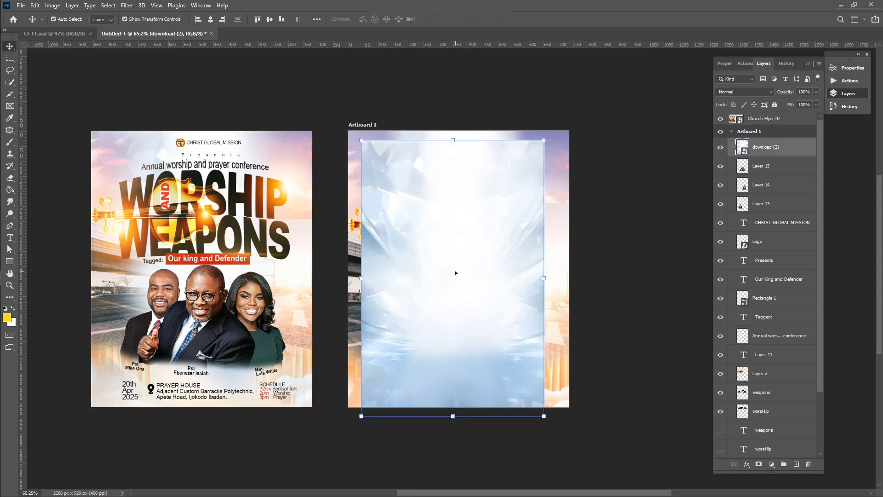
key("e")
left_click(395, 221)
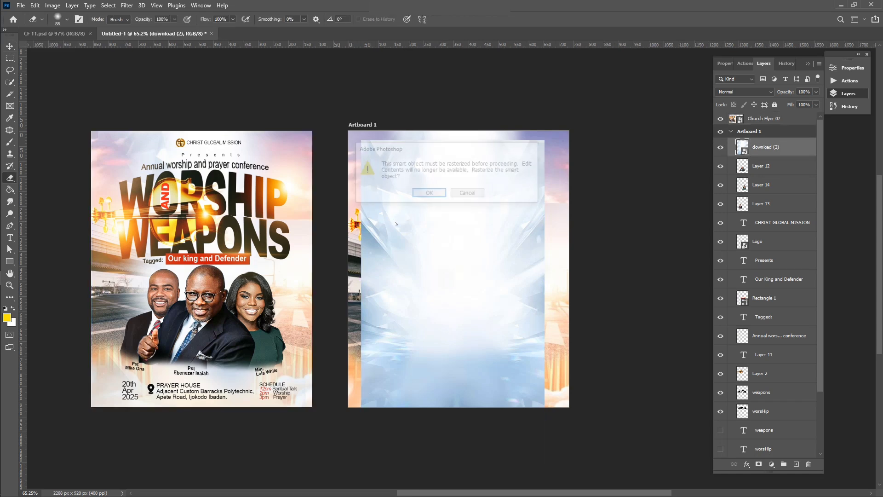
left_click(423, 193)
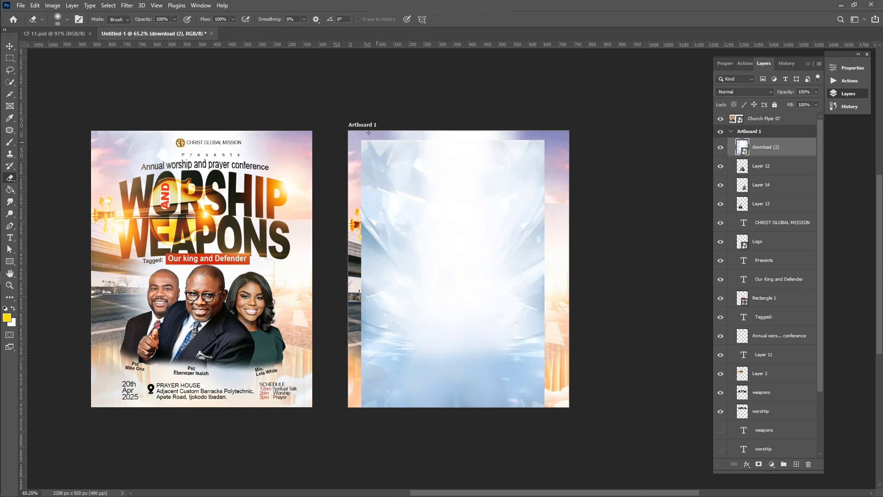
With a 202 px eraser, clear the cloud from the header, title and pastors
left_click(67, 20)
left_click_drag(77, 49, 97, 49)
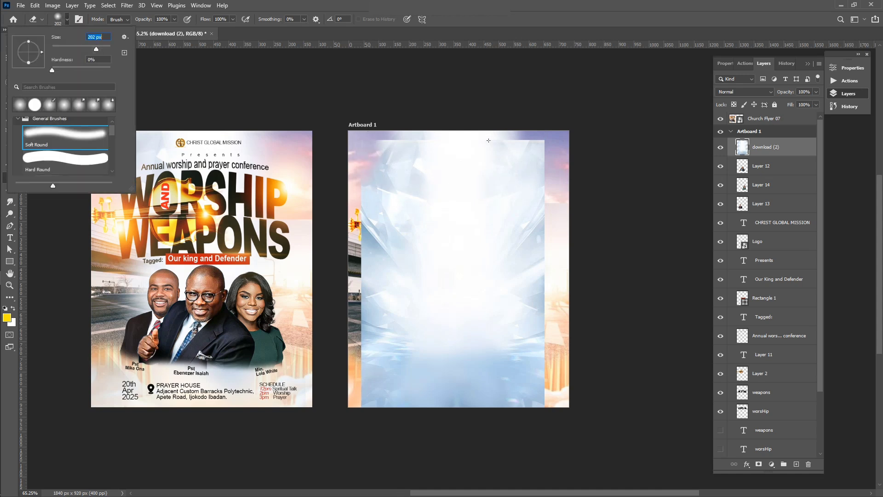
mouse_move(489, 140)
left_mouse_down()
mouse_move(451, 146)
mouse_move(568, 163)
mouse_move(450, 184)
mouse_move(542, 208)
mouse_move(341, 192)
mouse_move(394, 248)
mouse_move(363, 310)
mouse_move(508, 248)
mouse_move(554, 262)
mouse_move(561, 286)
mouse_move(397, 294)
mouse_move(492, 275)
mouse_move(517, 277)
mouse_move(405, 314)
mouse_move(546, 287)
mouse_move(538, 319)
left_mouse_up()
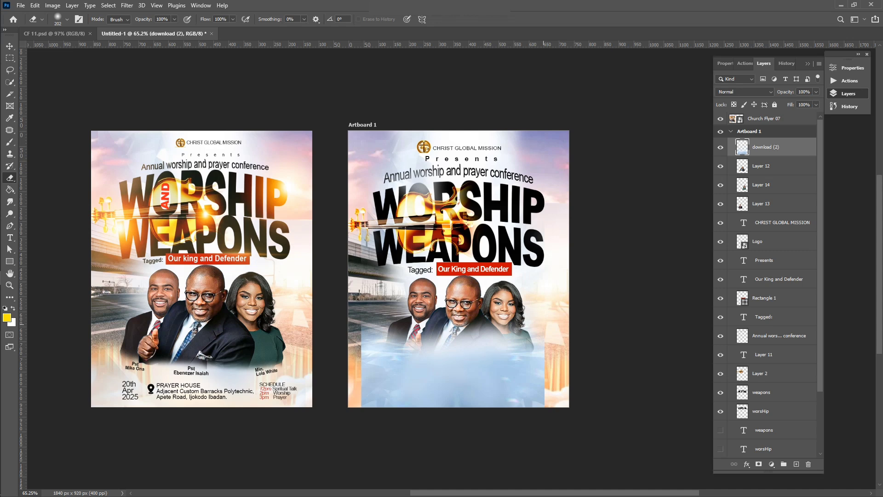
mouse_move(458, 329)
left_mouse_down()
mouse_move(460, 340)
mouse_move(427, 343)
mouse_move(387, 314)
left_mouse_up()
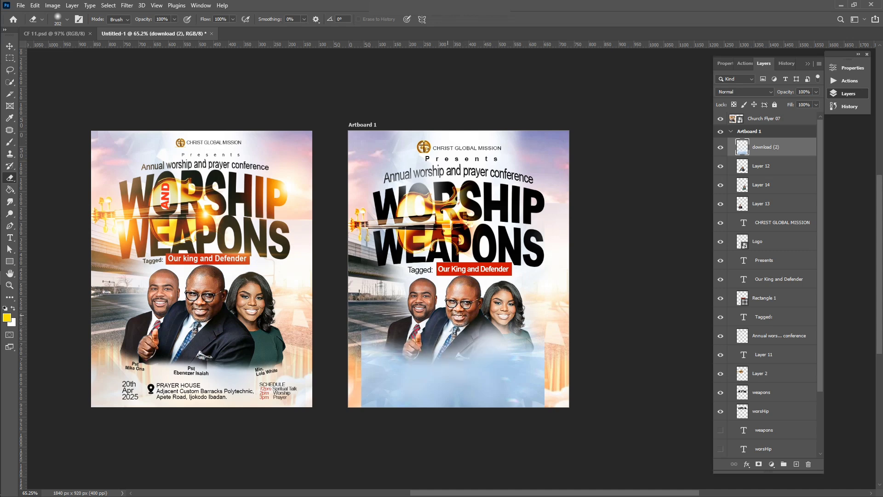
mouse_move(496, 316)
left_mouse_down()
mouse_move(526, 354)
mouse_move(483, 333)
left_mouse_up()
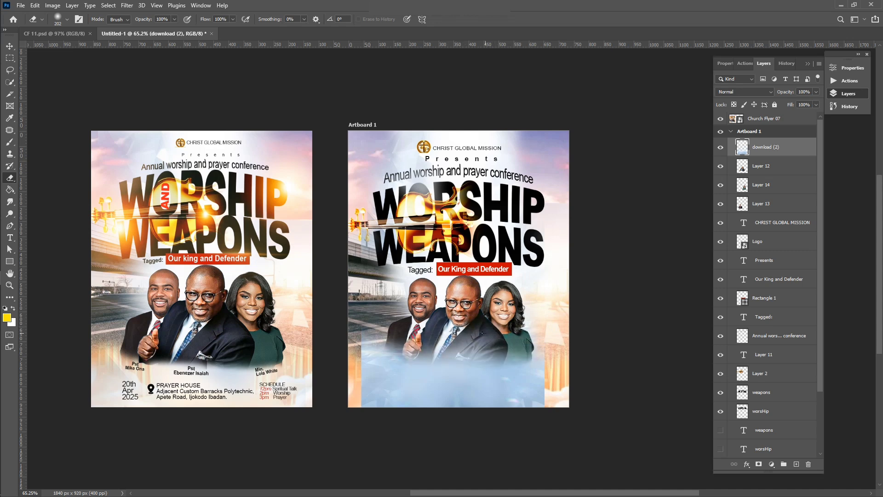
key("v")
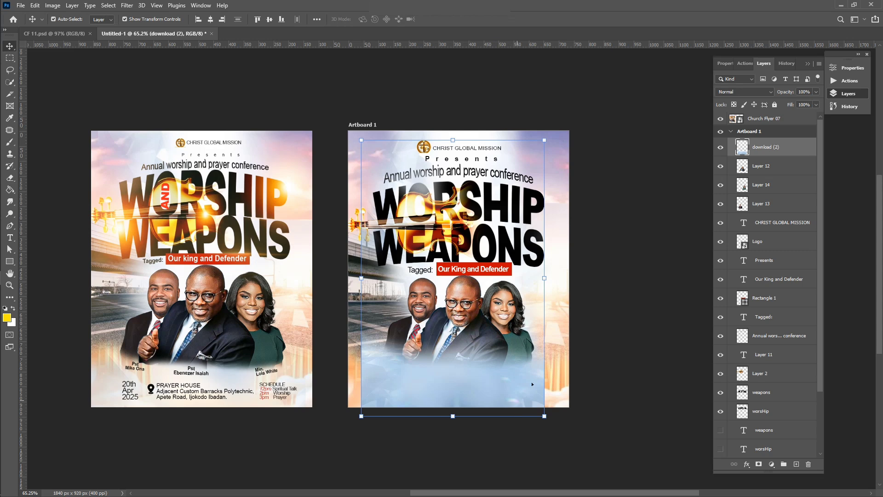
Scale up the cloud fade and settle it along the flyer's bottom edge
left_click_drag(547, 358, 575, 357)
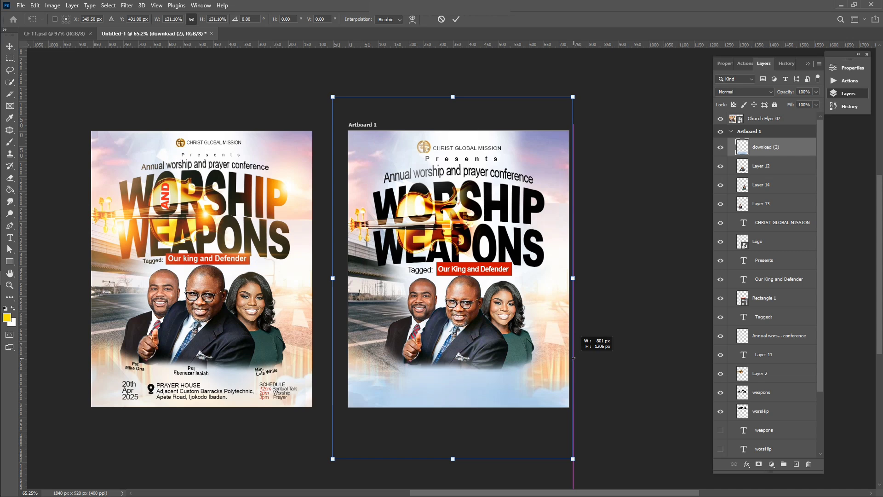
left_click_drag(510, 391, 509, 377)
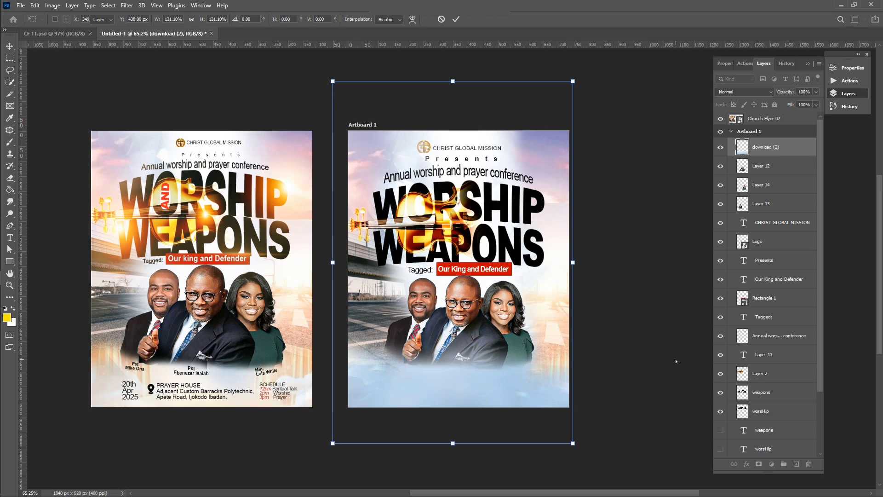
key("Return")
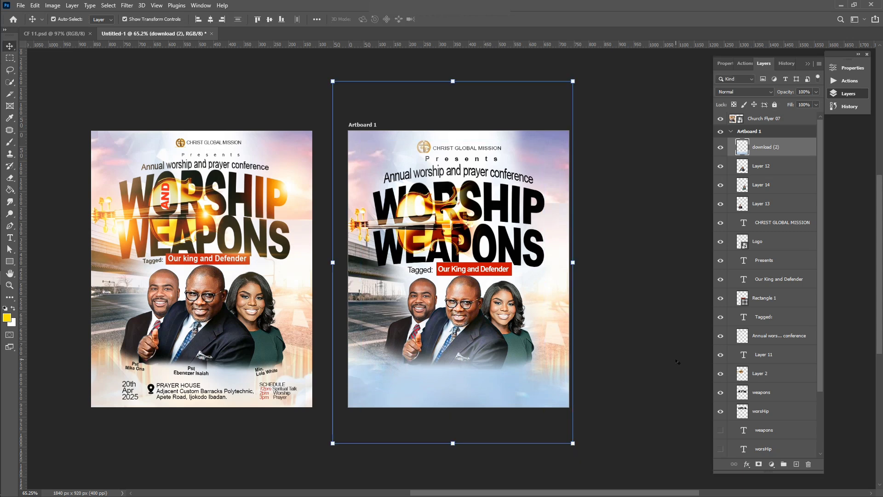
left_click_drag(539, 393, 541, 392)
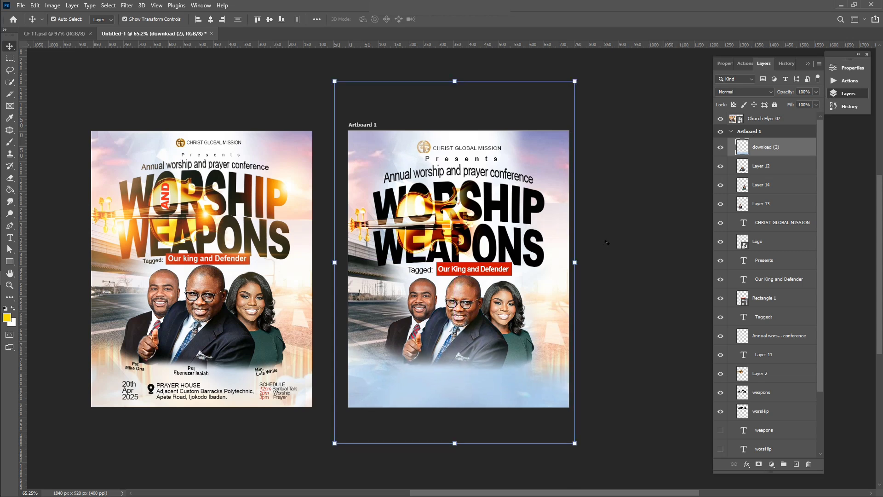
Set the cloud layer's opacity to 73%
left_click(816, 92)
left_click(799, 103)
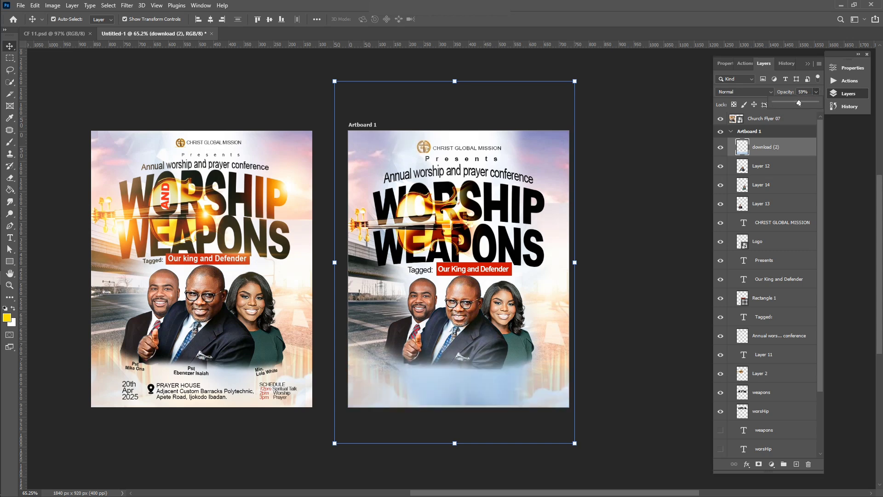
left_click(805, 103)
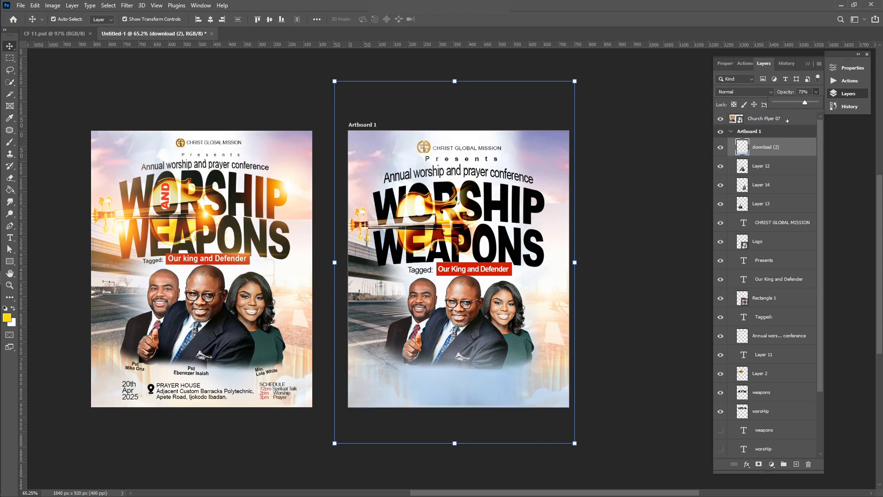
left_click(614, 322)
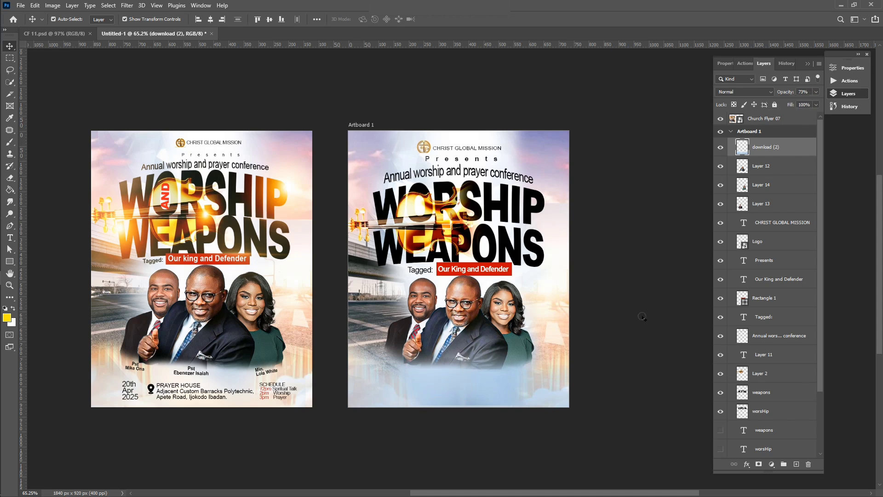
scroll(776, 358, "down", 1)
scroll(776, 358, "down", 3)
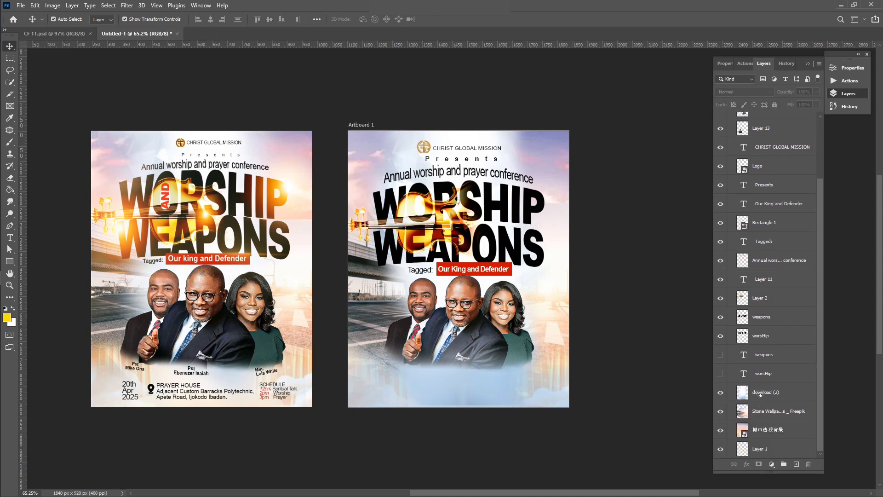
Stretch the lower download (2) cloud layer slightly downward
left_click(760, 393)
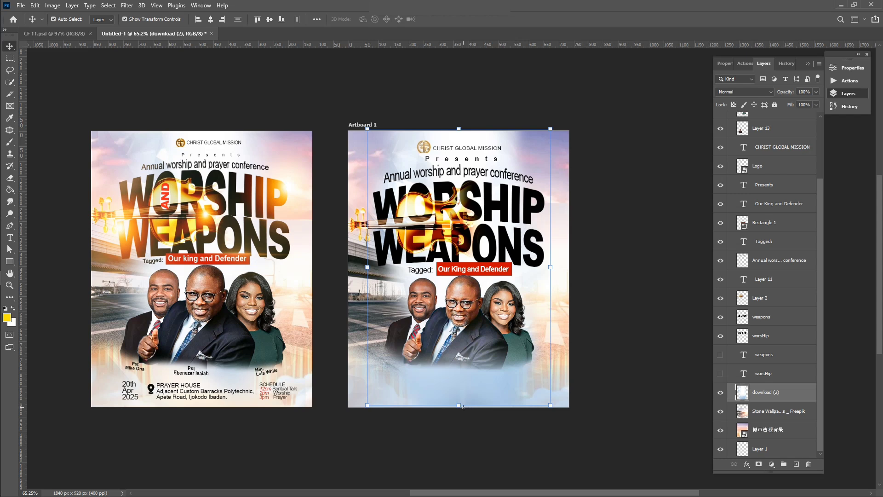
left_click_drag(462, 407, 463, 413)
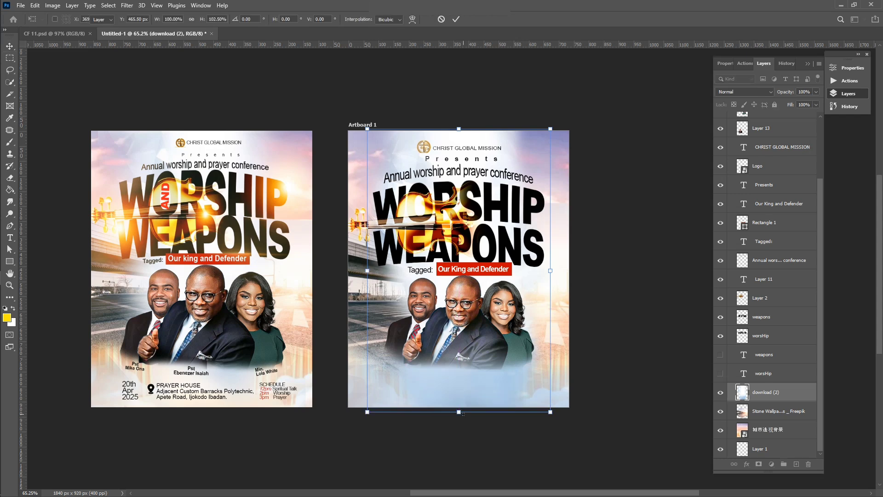
left_click(679, 316)
left_click(676, 311)
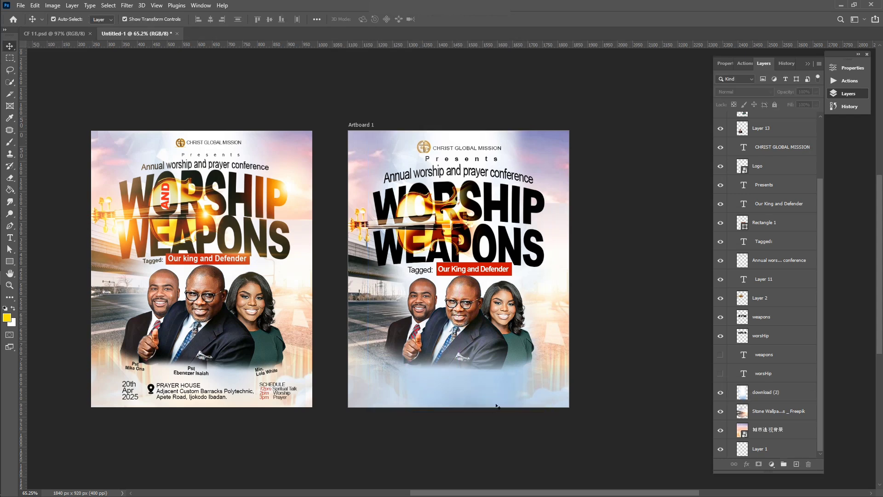
Lower the top cloud fade layer's fill to 68%
left_click(483, 396)
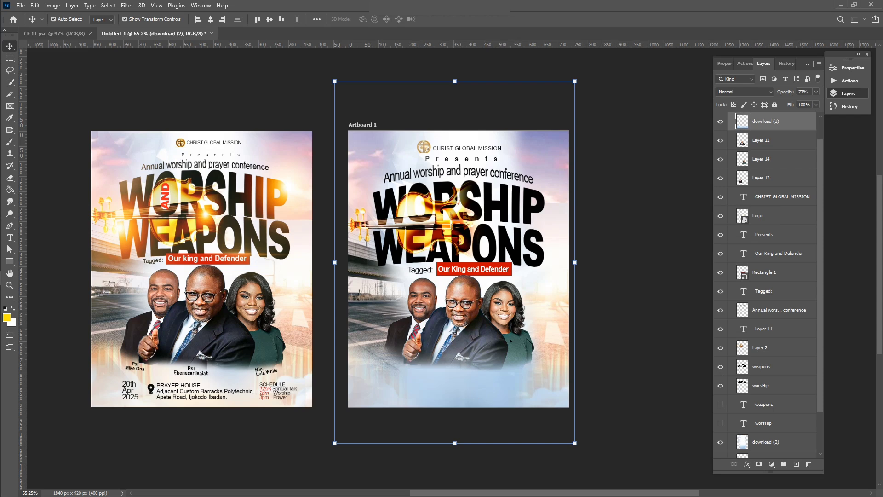
left_click(815, 91)
left_click(816, 92)
left_click(818, 104)
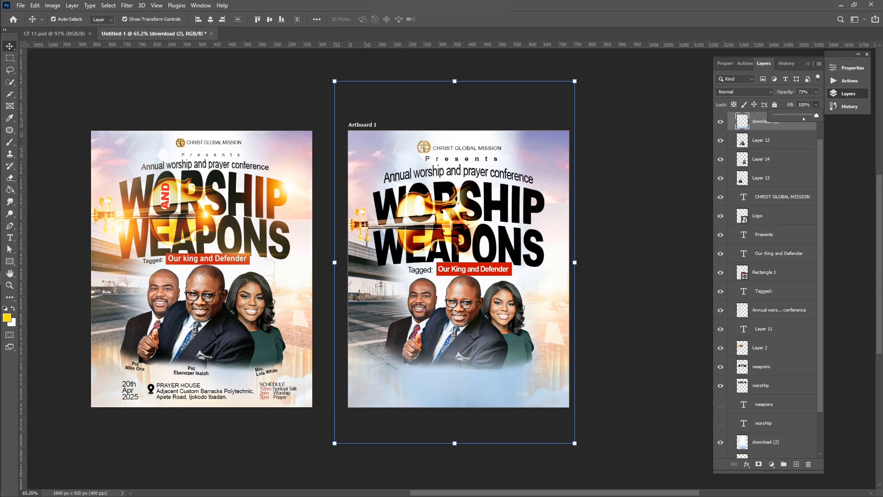
left_click(804, 118)
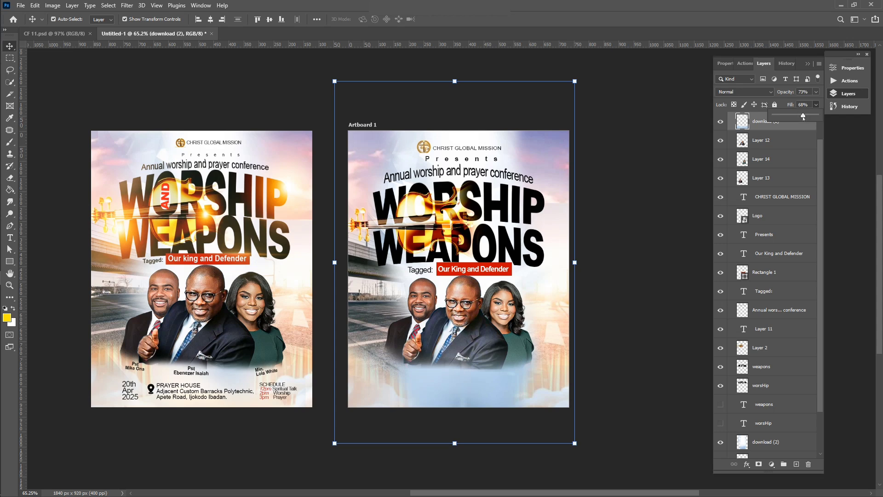
left_click(654, 257)
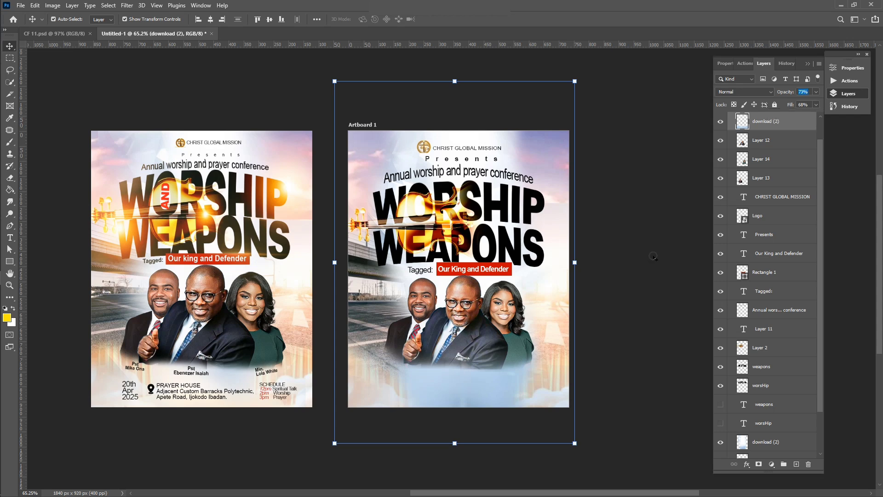
left_click(654, 257)
scroll(459, 410, "up", 1)
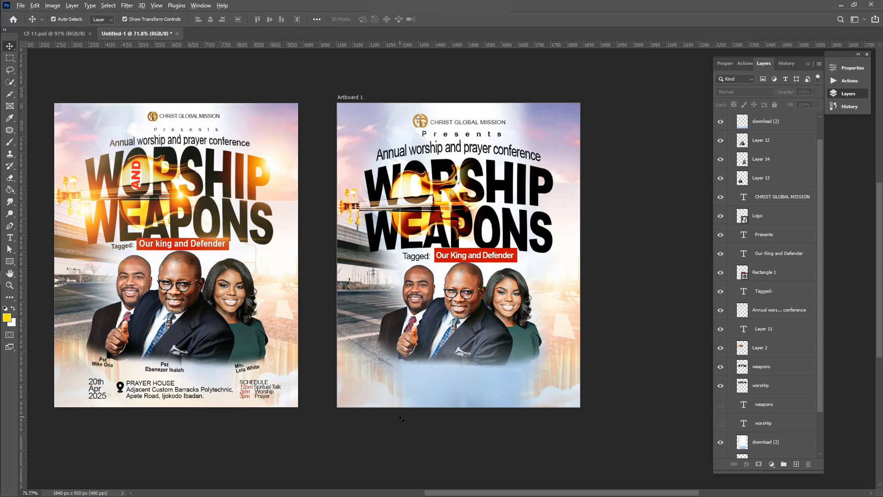
Start a text caption near the bottom left reading 'Pst'
scroll(413, 400, "up", 4)
scroll(401, 417, "left", 3)
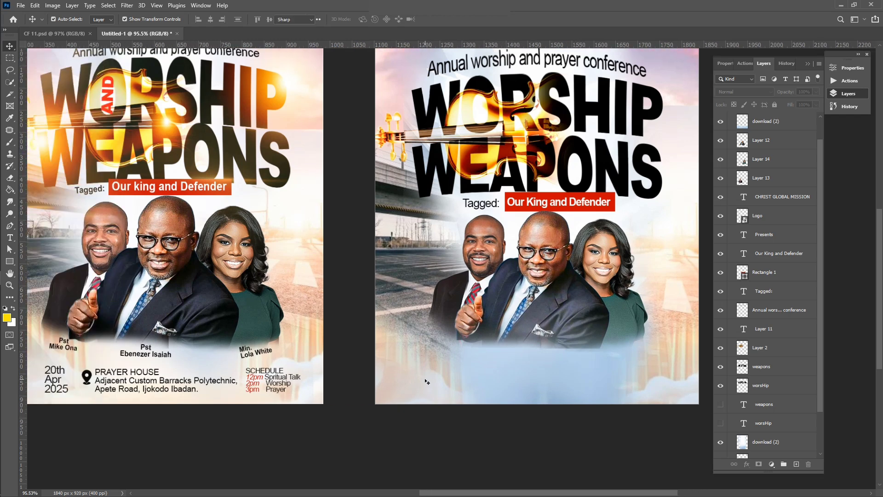
key("t")
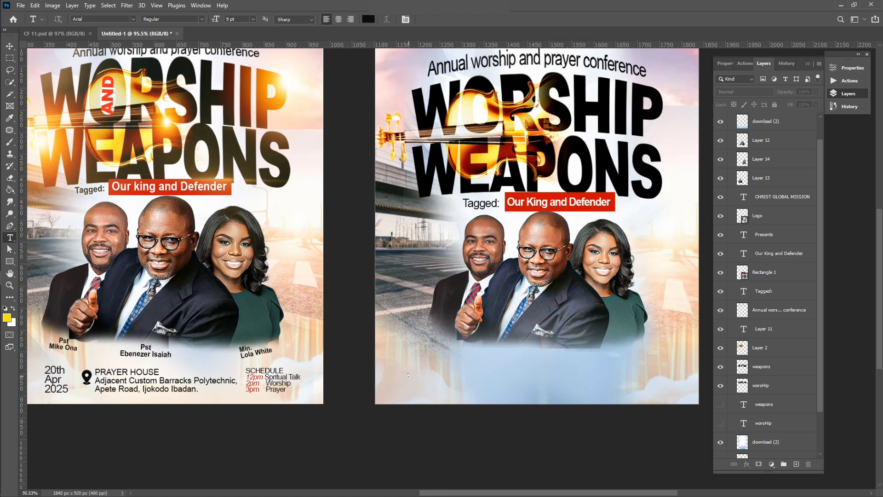
left_click(408, 375)
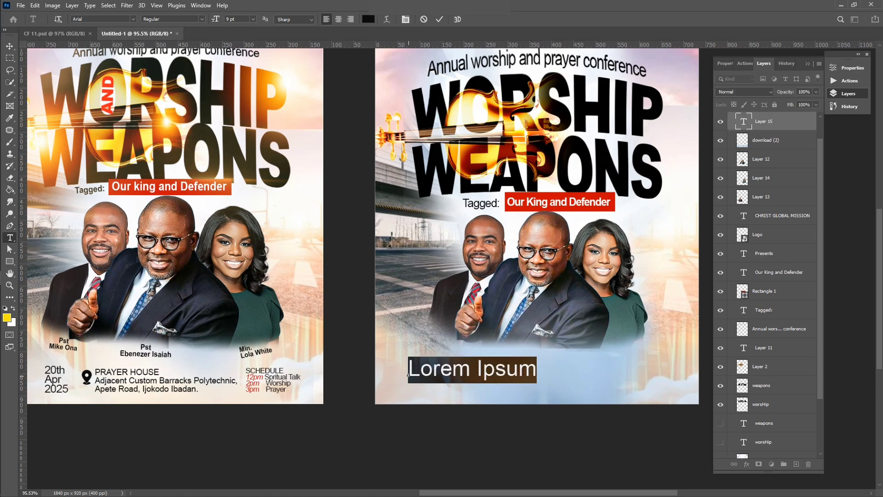
type("pS")
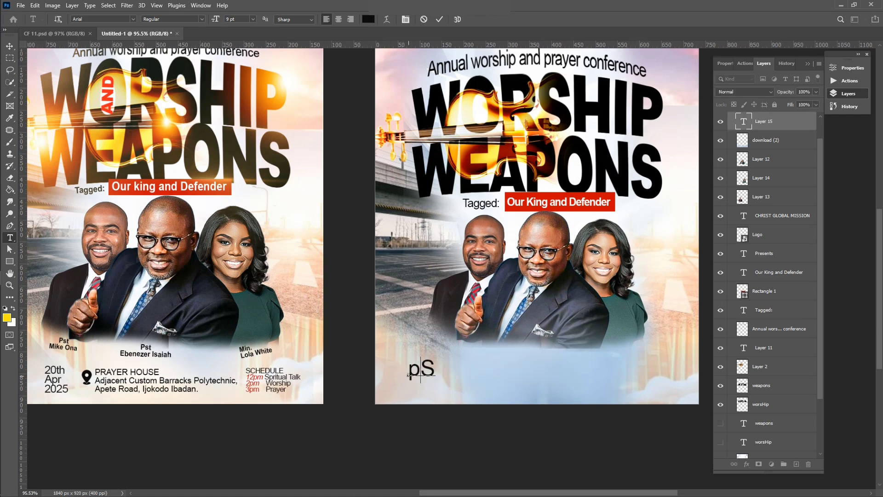
key("BackSpace")
key("BackSpace")
type("Pst")
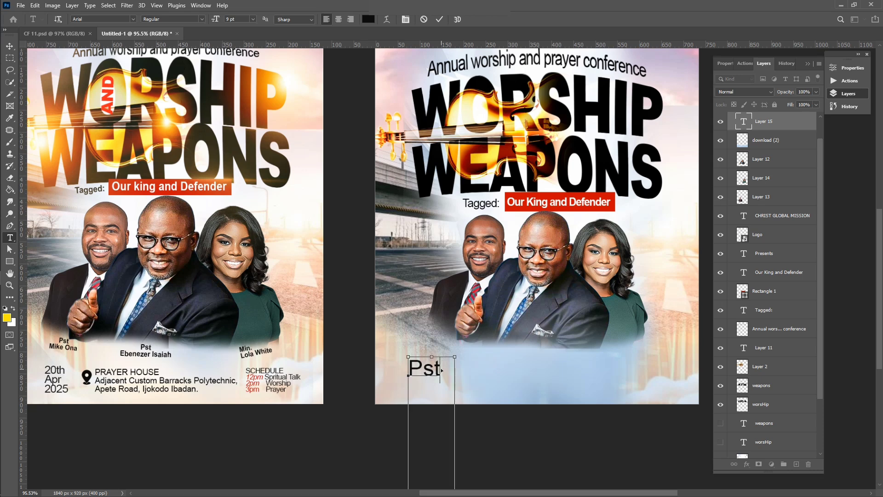
Set the caption's leading to Auto
key("ctrl+a")
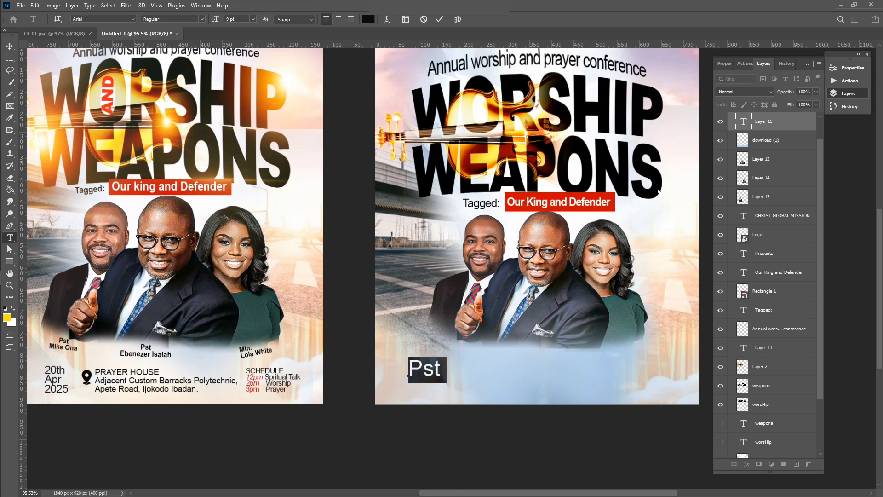
scroll(786, 125, "up", 1)
scroll(788, 124, "down", 1)
left_click(843, 68)
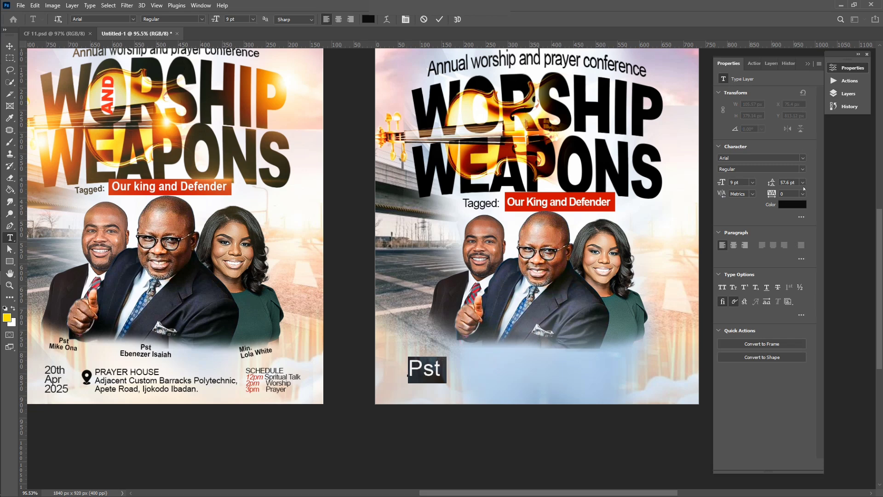
left_click(803, 183)
left_click(790, 190)
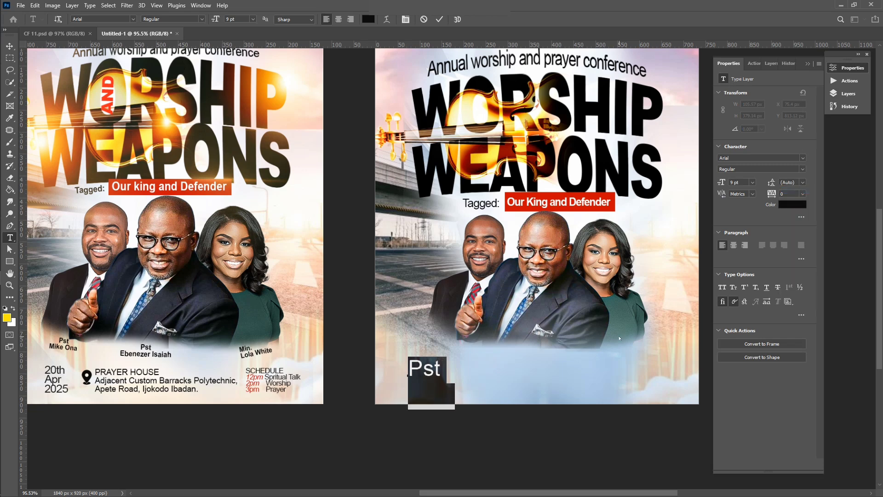
Finish typing the pastor's name on the second line, commit, and centre-align the caption
left_click(452, 396)
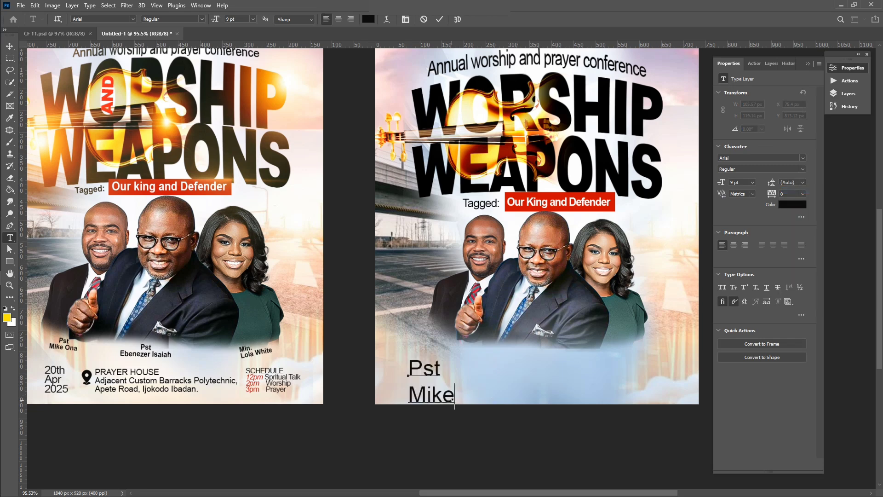
type("Ona")
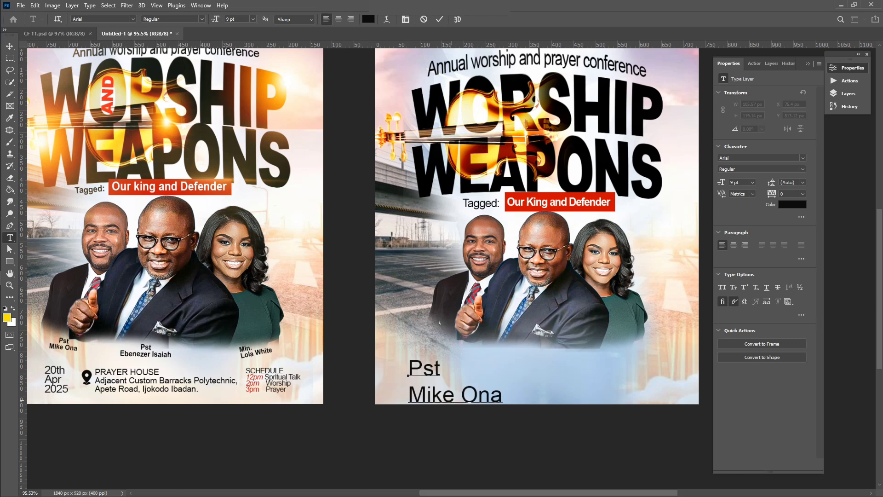
left_click(439, 19)
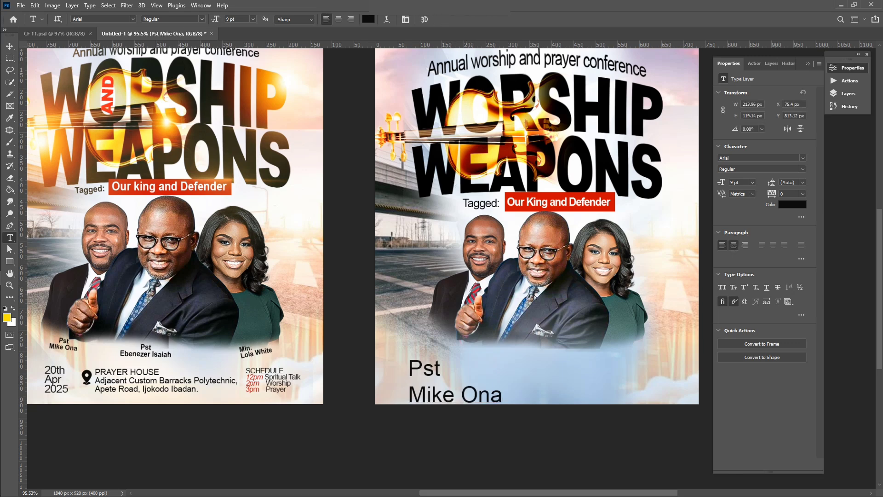
left_click(733, 245)
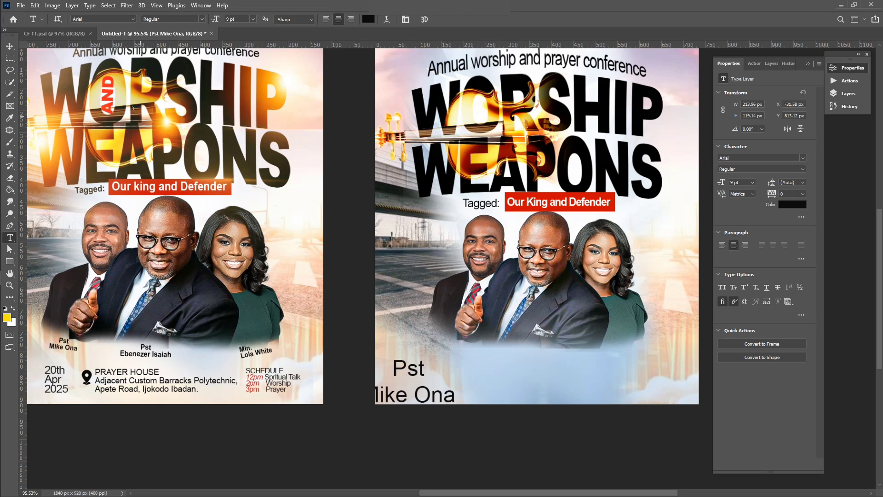
left_click(10, 46)
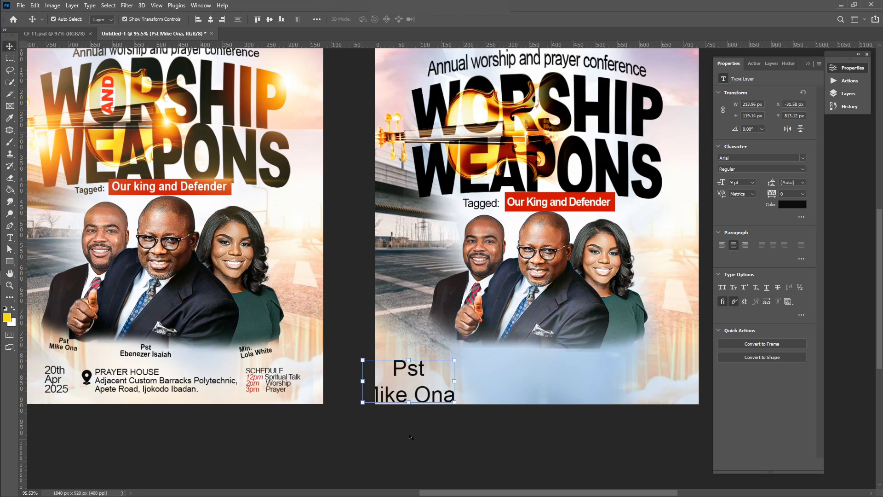
Shrink the pastor caption to about 39%, place it under the left pastor, and make it Bold
left_click_drag(364, 403, 419, 372)
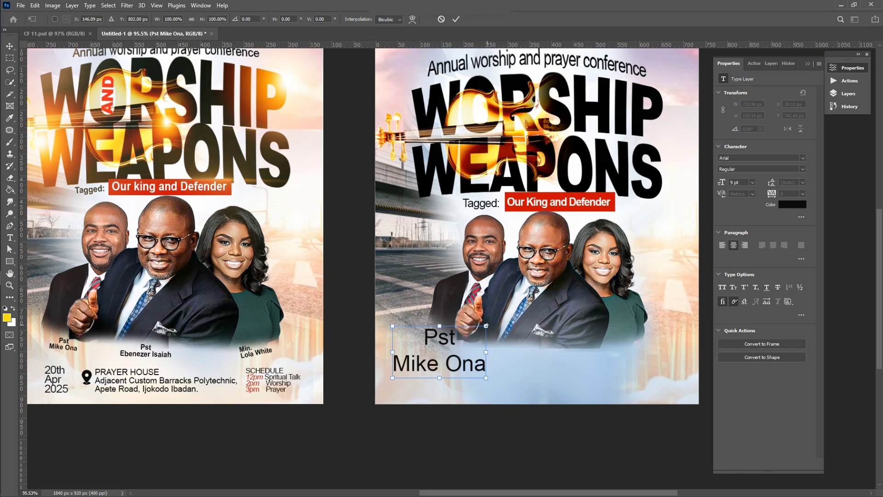
left_click_drag(486, 326, 425, 369)
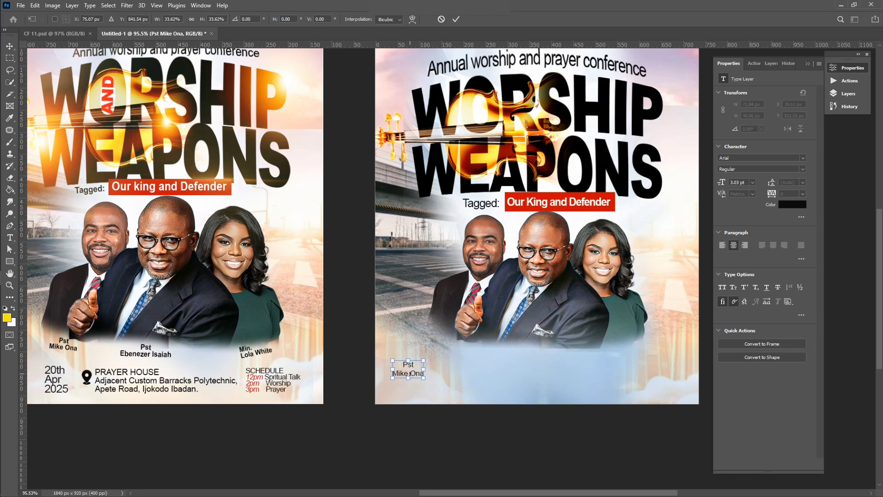
left_click_drag(419, 365, 437, 339)
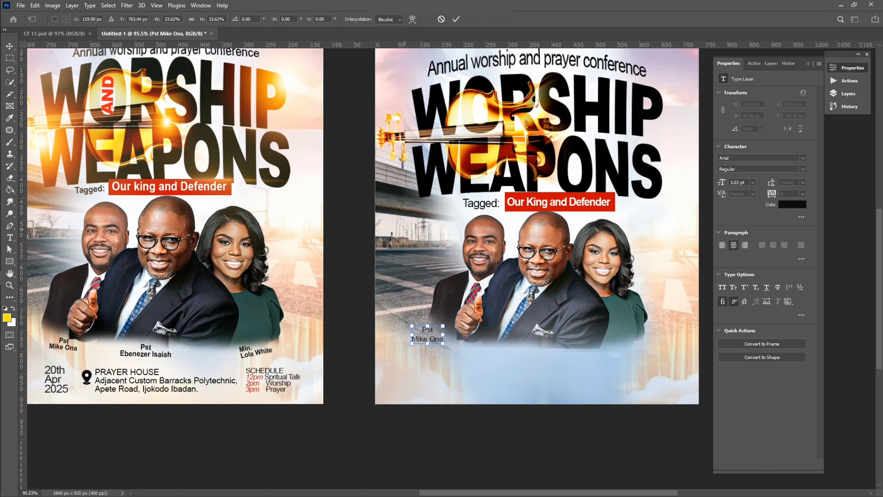
key("Return")
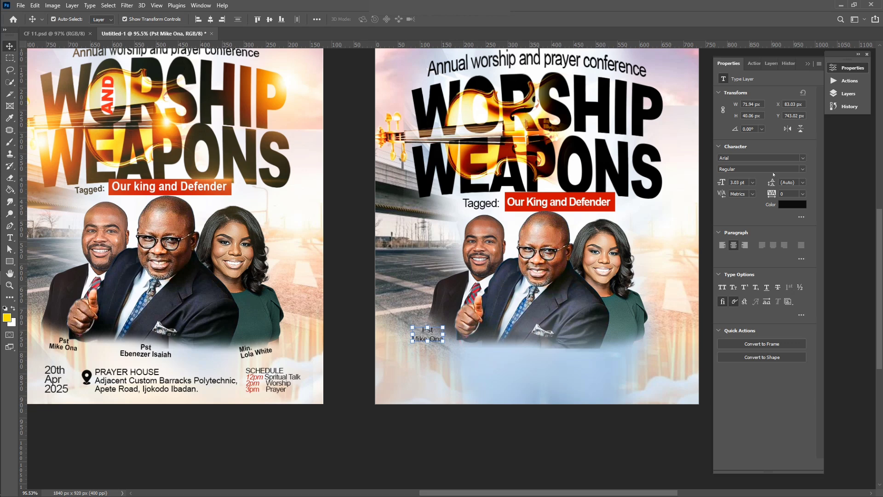
left_click(803, 169)
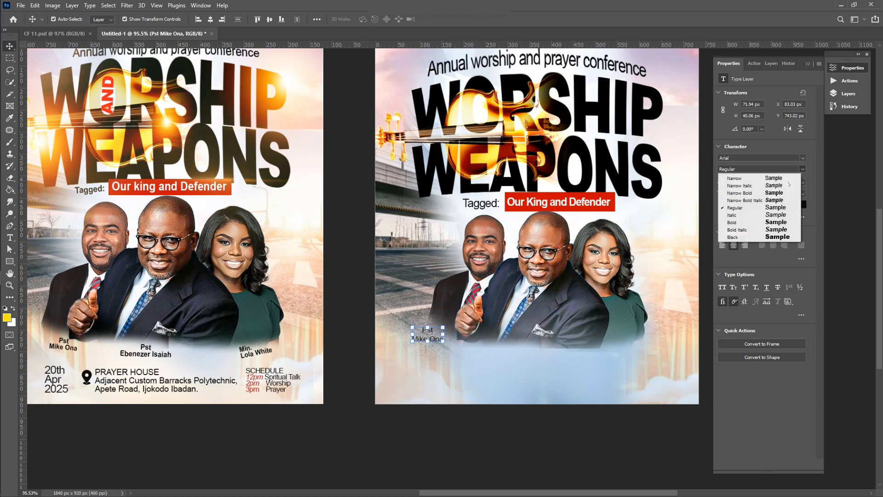
left_click(752, 221)
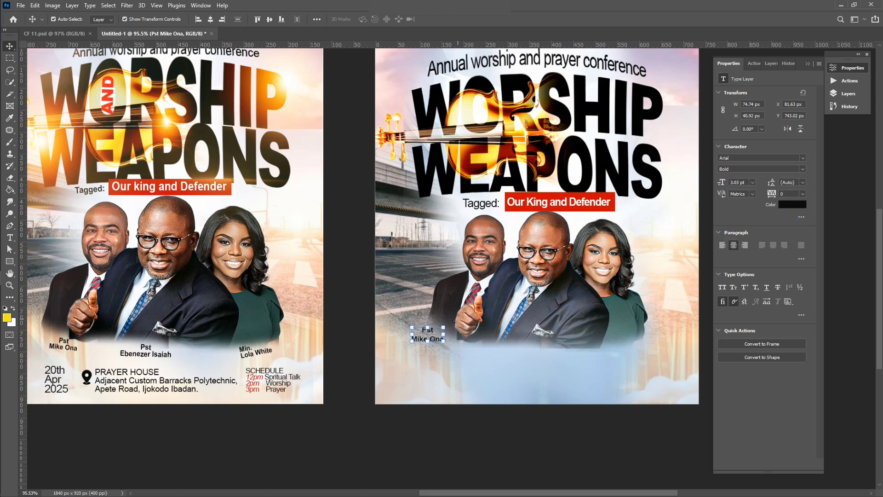
Tilt the caption about 20° and place a level copy under the middle pastor
key("ctrl+t")
left_click_drag(452, 322, 455, 329)
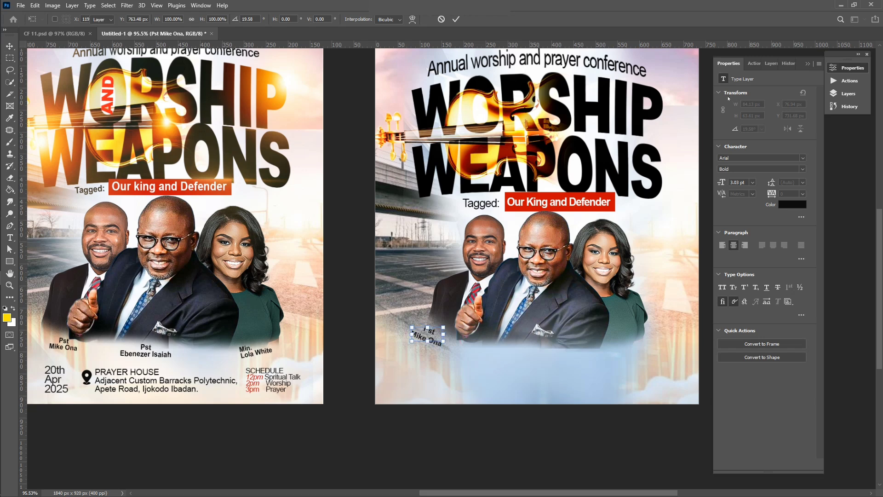
key("Return")
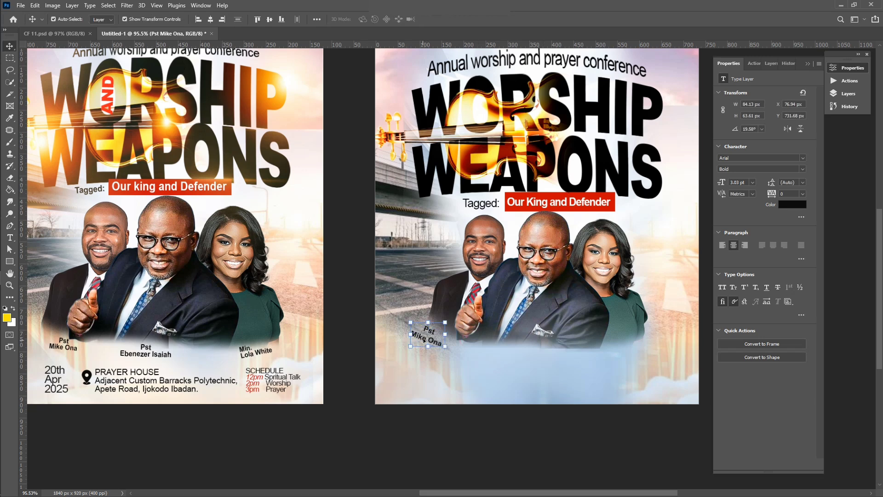
left_click_drag(431, 340, 435, 340)
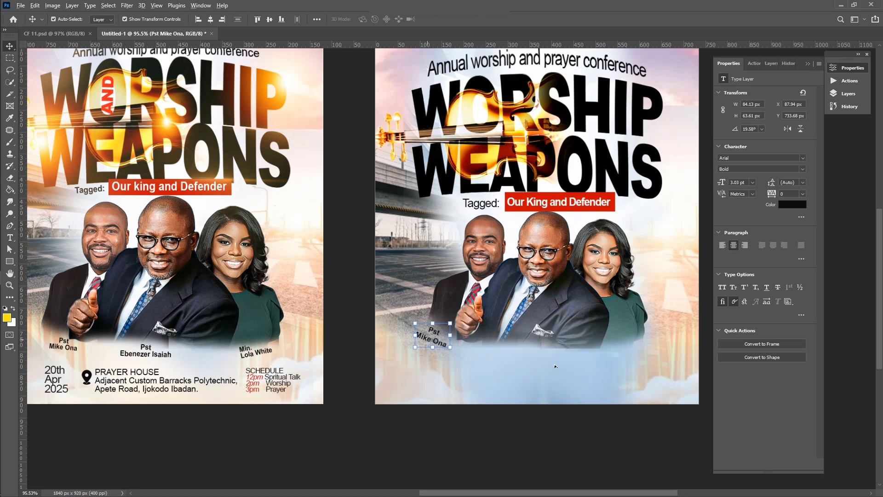
left_click_drag(428, 340, 550, 334, "alt")
key("Return")
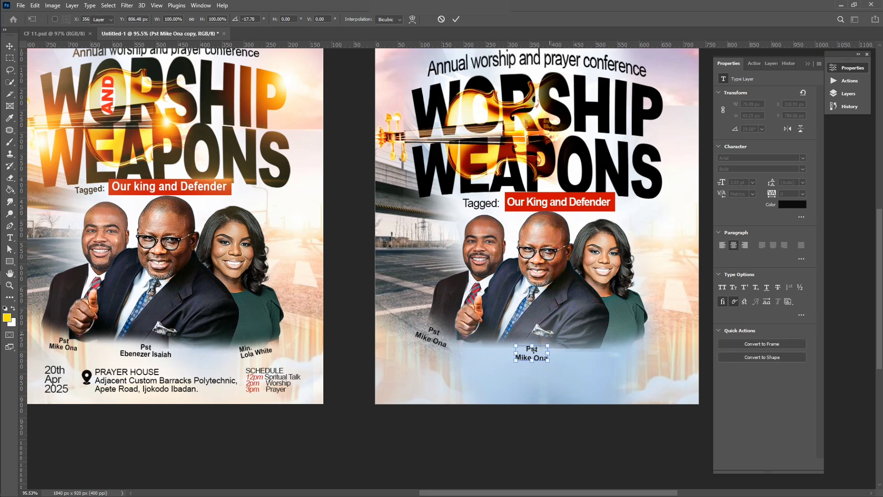
Change the middle caption to 'Pst' plus the centre pastor's name, then drag a copy right under the woman
key("t")
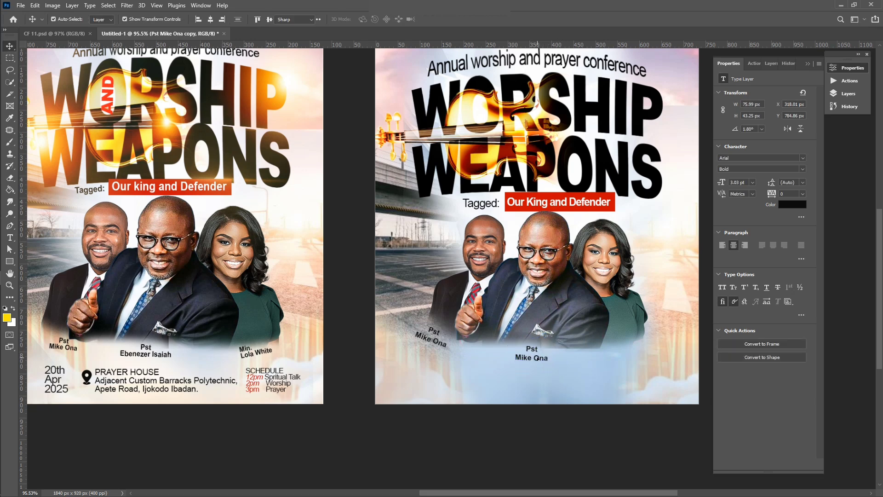
double_click(537, 356)
left_click_drag(517, 359, 600, 364)
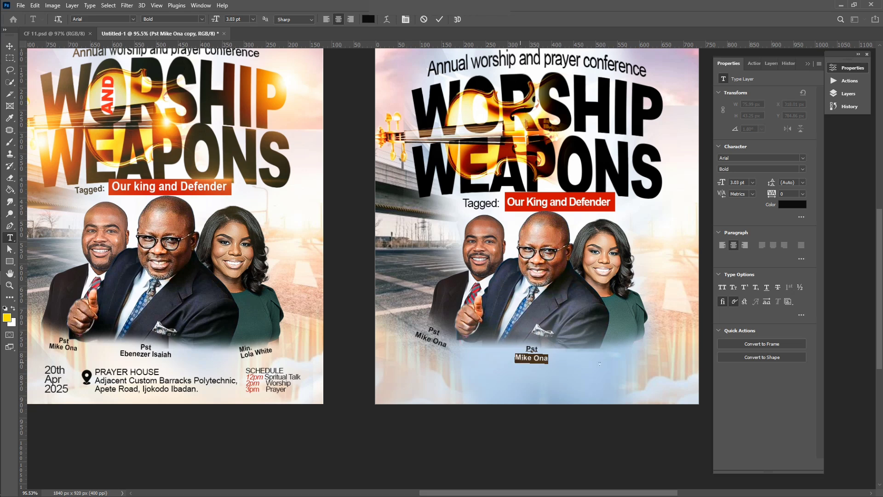
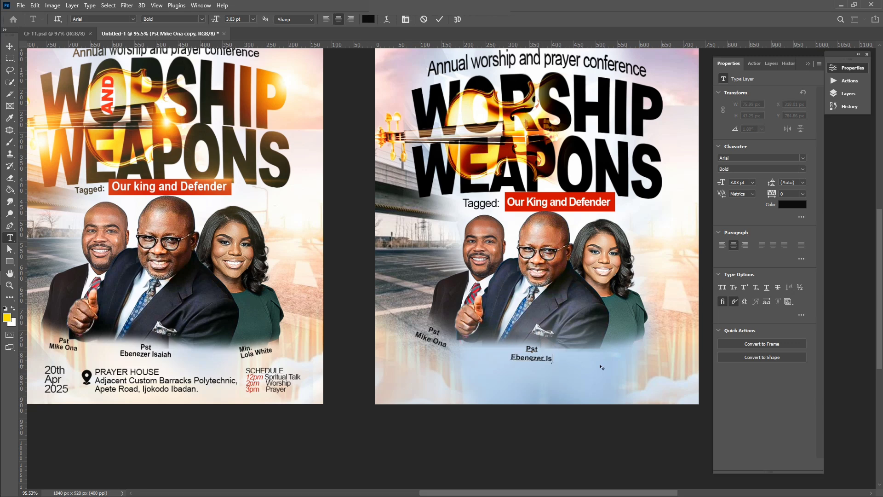
left_click(439, 19)
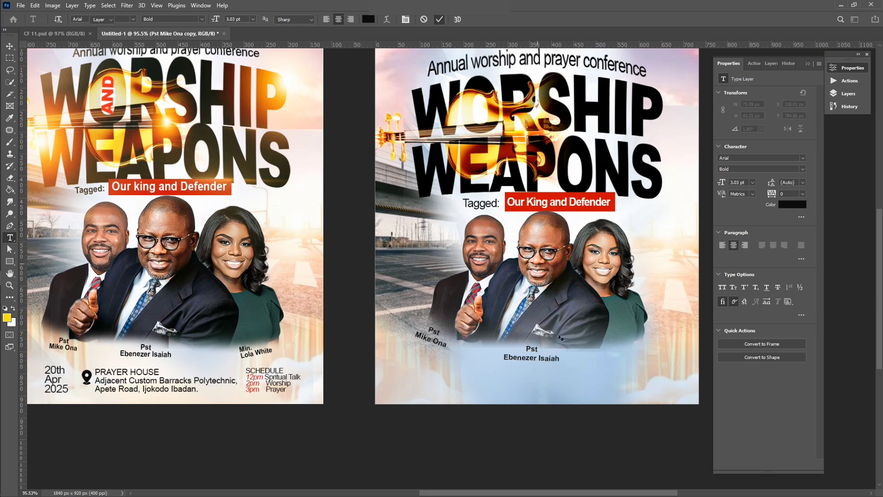
key("v")
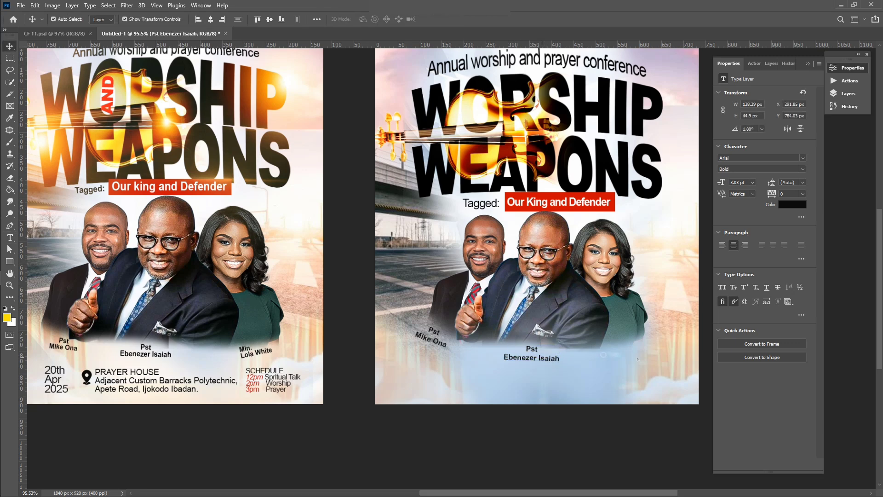
left_click_drag(534, 354, 655, 329)
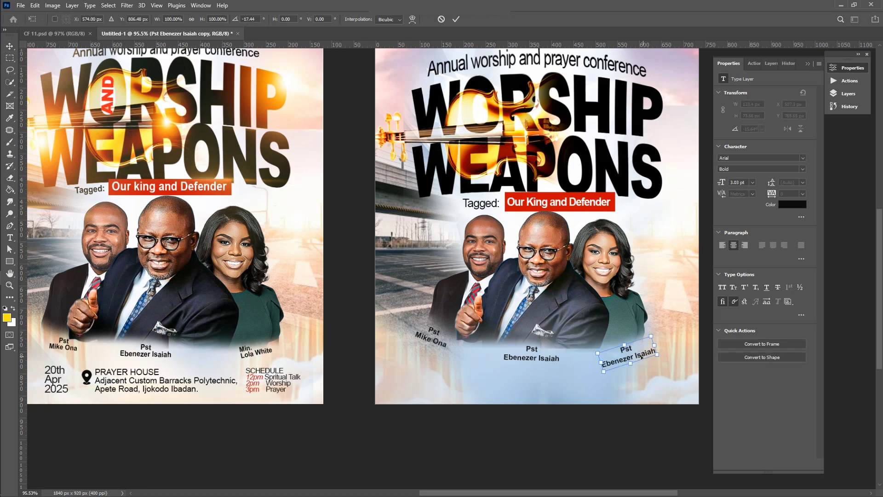
Apply the tilt and retype the copy under the woman to read 'Min' plus her name
key("Return")
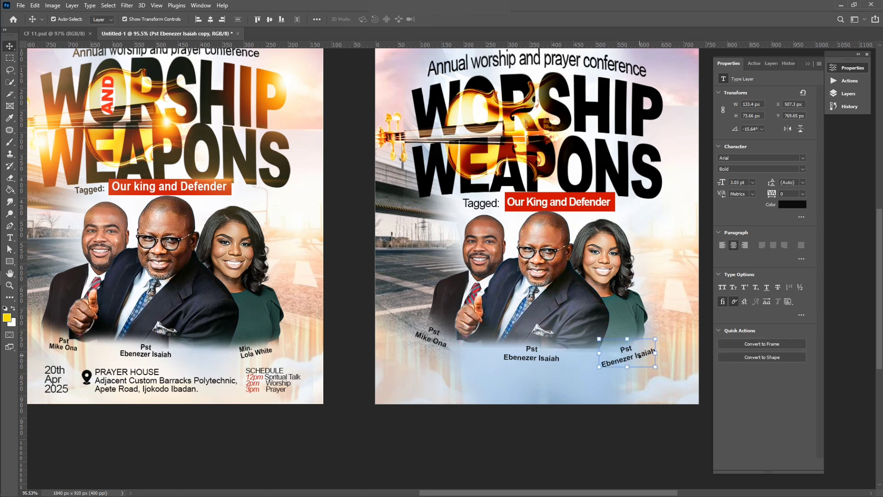
key("m")
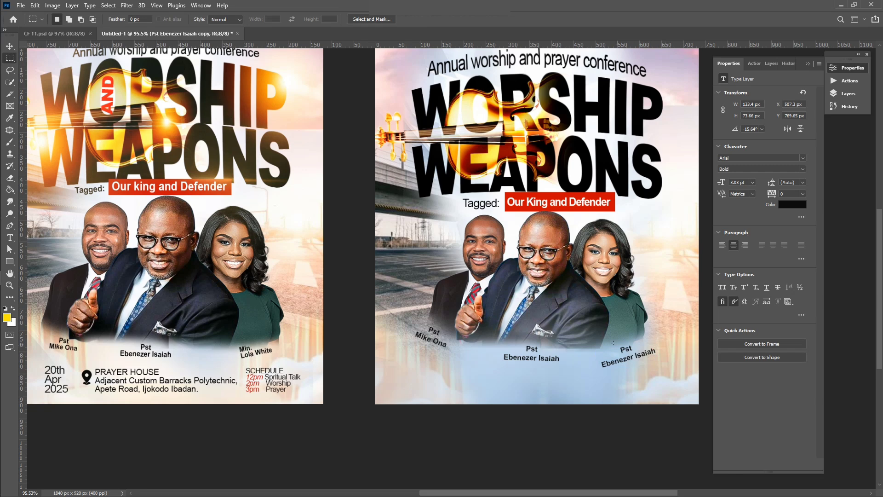
key("t")
double_click(604, 364)
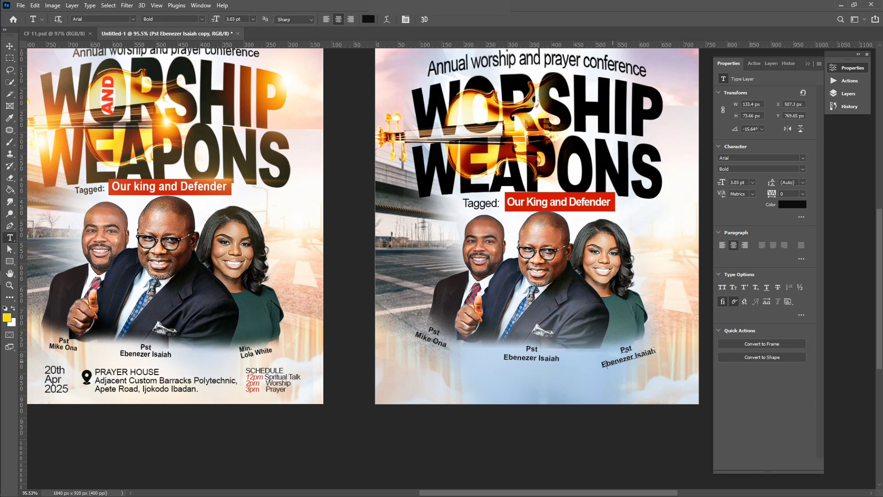
key("ctrl+a")
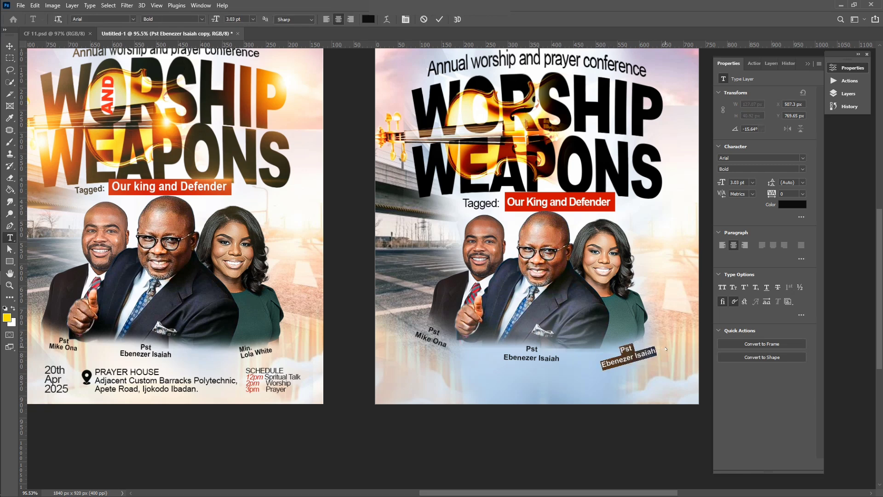
type("Min ")
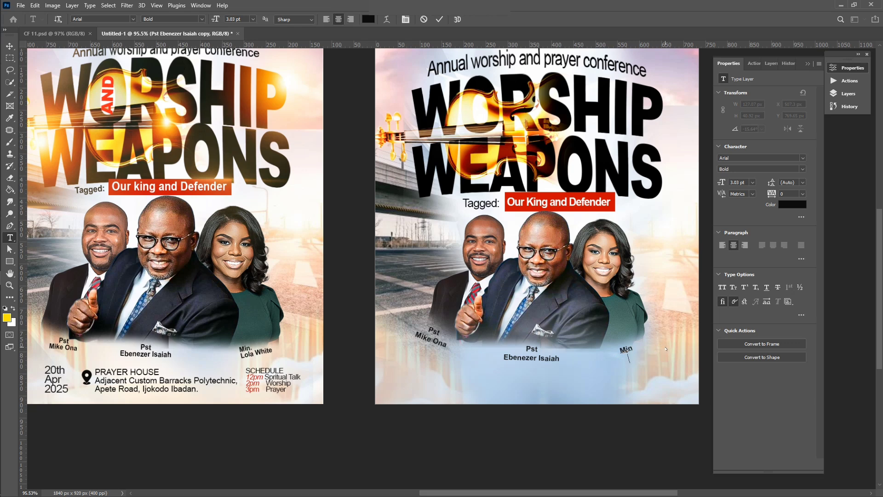
left_click(439, 20)
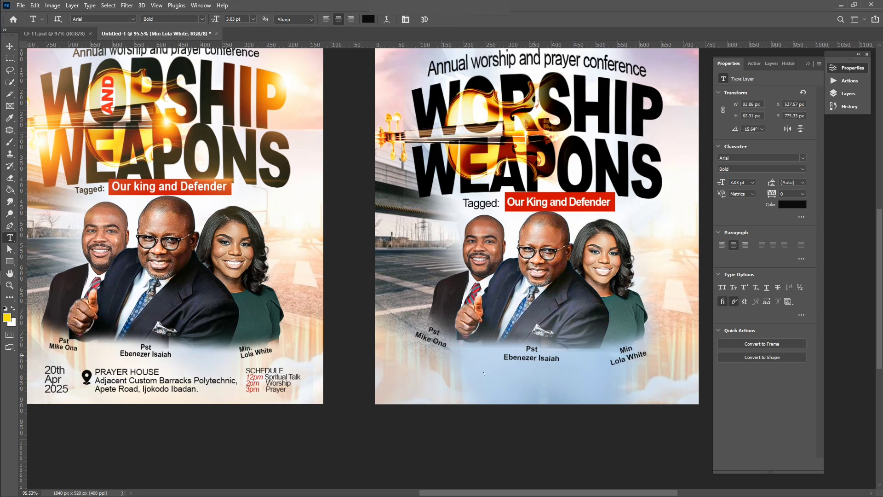
scroll(460, 370, "down", 1)
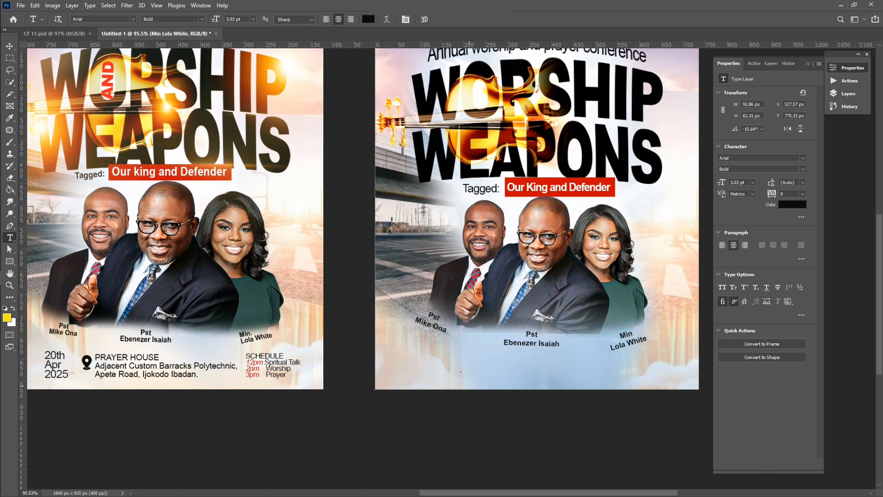
Type a three-line date '20th / Apr / 2025' near the bottom left of the flyer
left_click(395, 357)
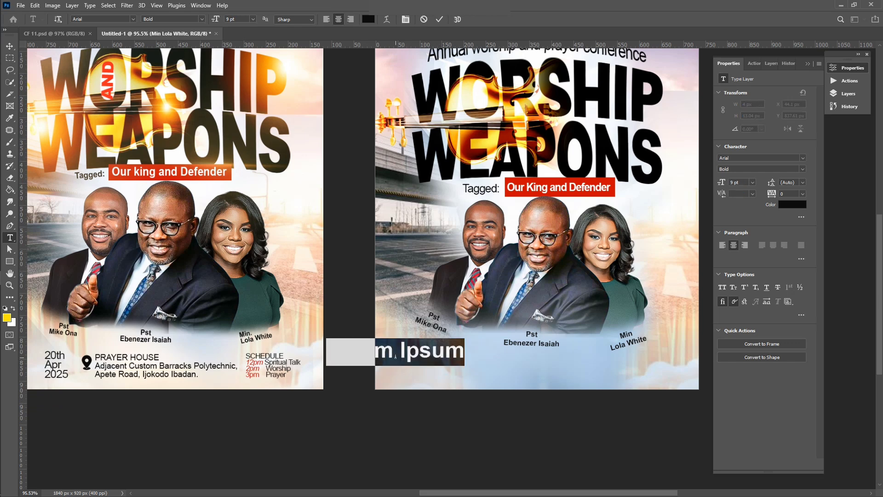
left_click(395, 356)
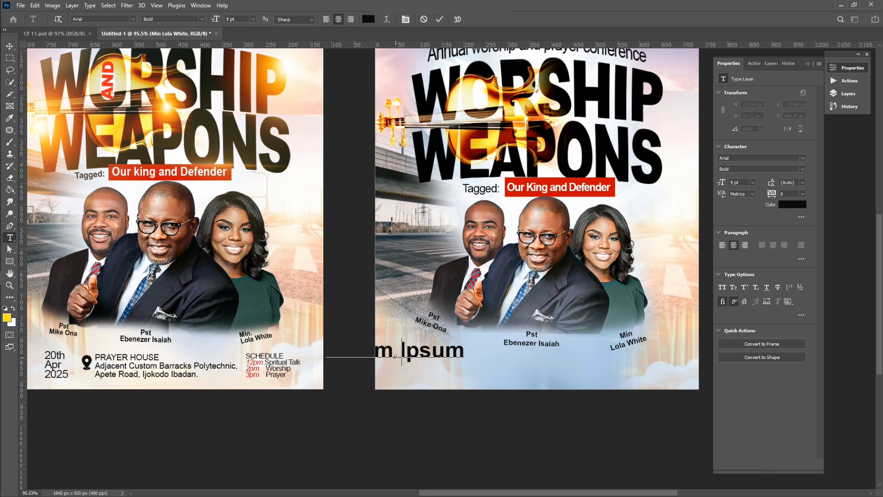
key("ctrl+a")
type("20th")
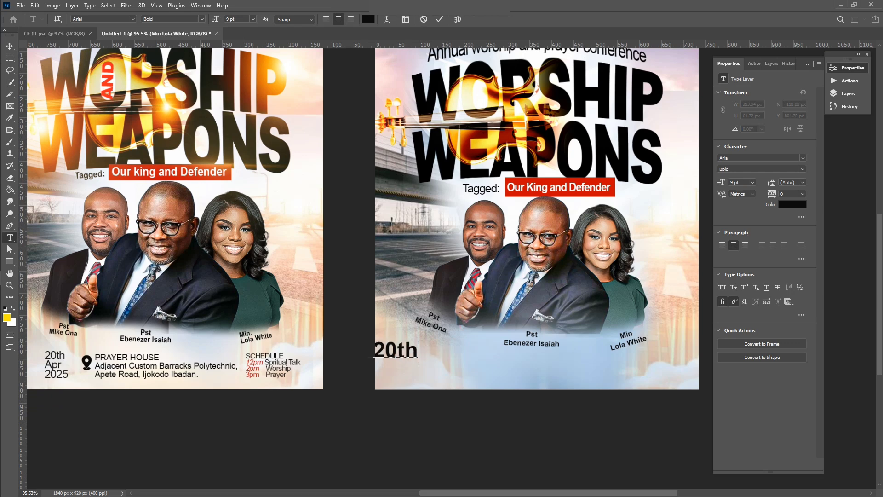
key("Return")
type("Apr")
key("Return")
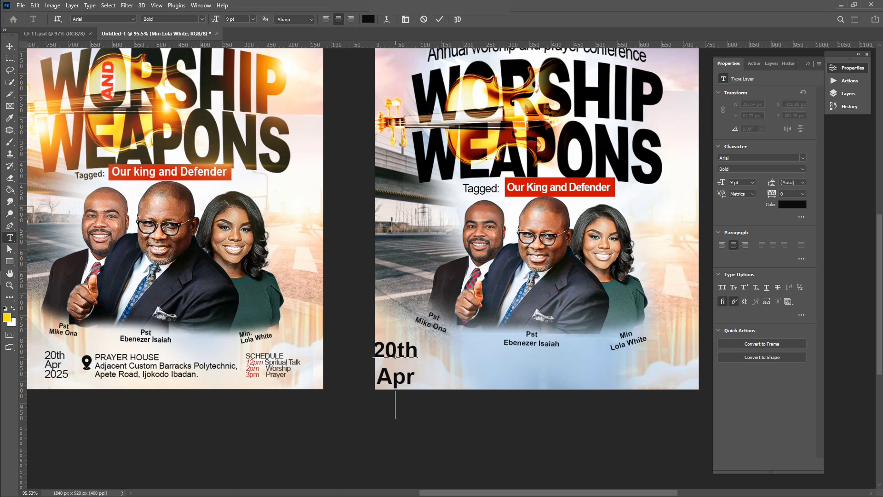
type("2025")
left_click(439, 20)
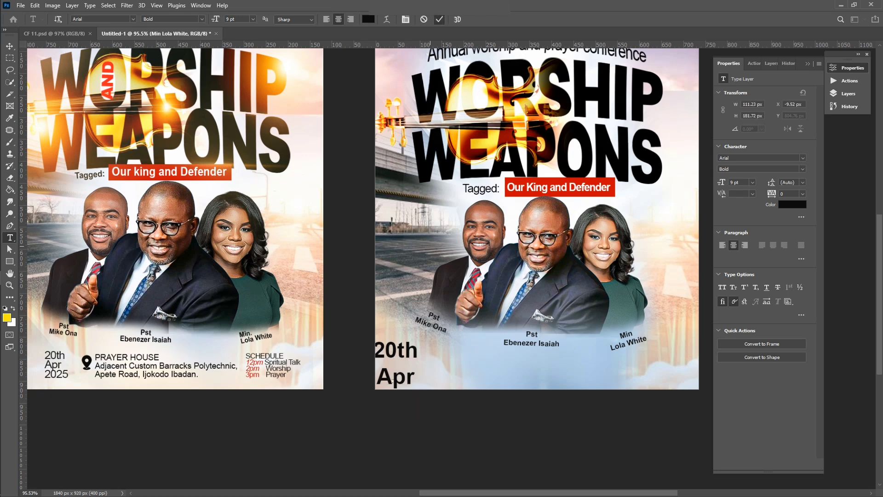
Shrink the date, place it at the bottom left under the left pastor's caption, and set it to Regular
key("v")
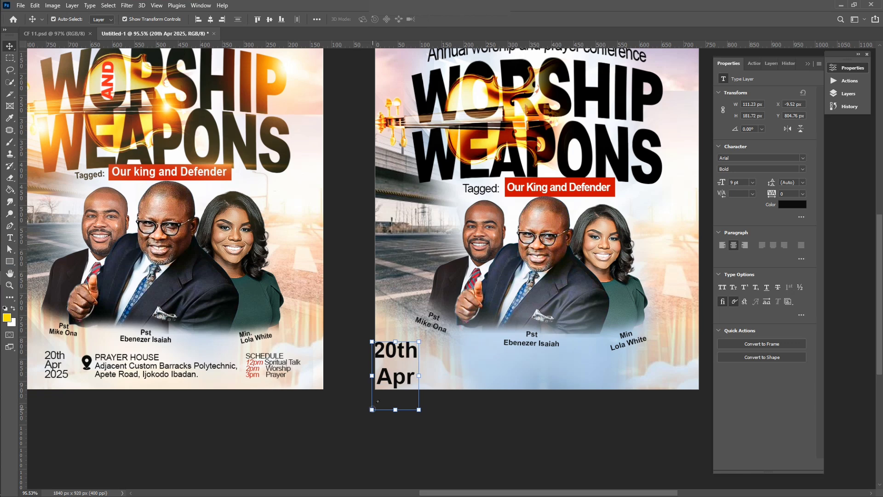
left_click(372, 409)
left_click_drag(404, 370, 430, 342)
left_click_drag(445, 314, 419, 356)
left_click_drag(402, 372, 414, 360)
left_click(455, 19)
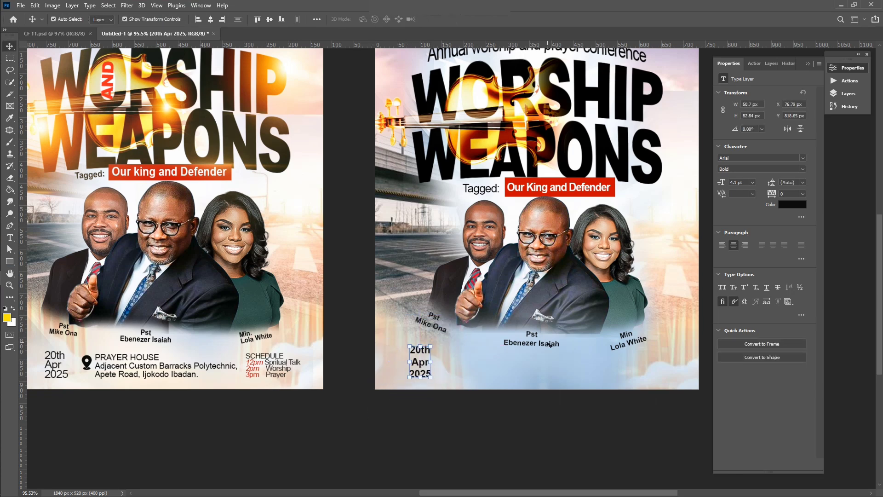
left_click(790, 169)
left_click(731, 175)
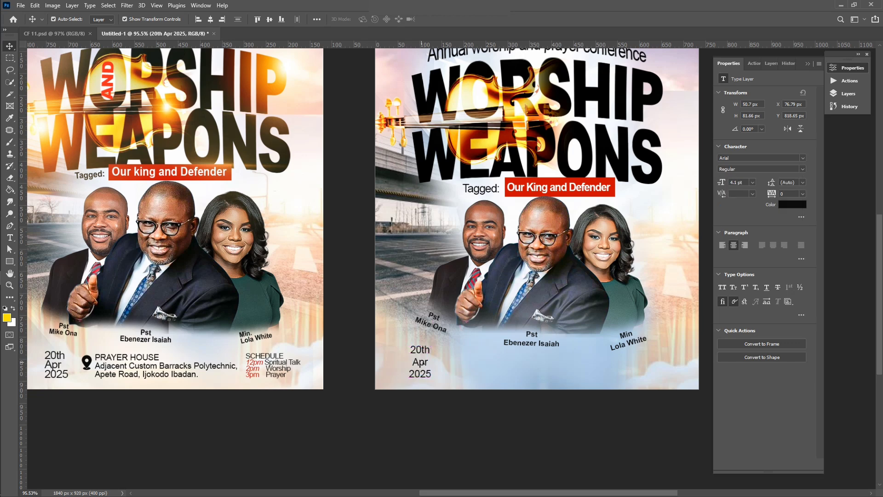
left_click_drag(421, 362, 469, 362)
Turn a copy of the date into left-aligned 'PRAYER HOUSE' venue text
double_click(469, 362)
key("ctrl+a")
type("Pra")
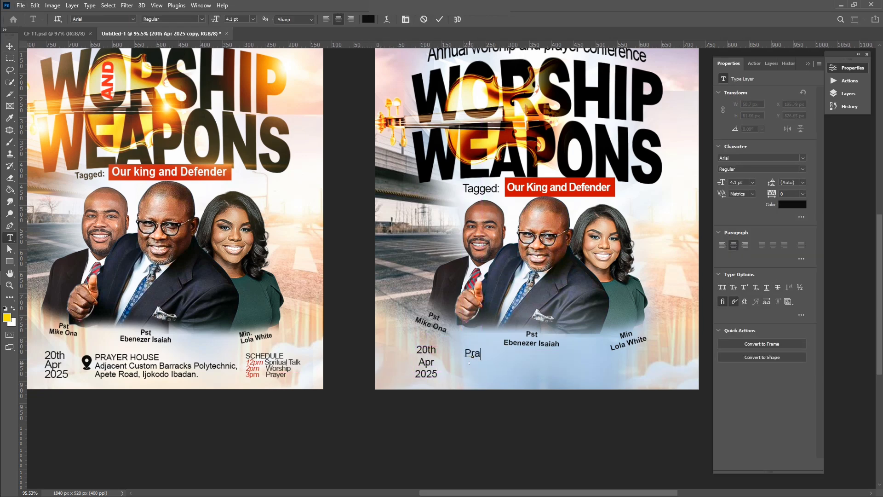
key("BackSpace")
key("BackSpace")
key("BackSpace")
type("PRAYER HOUSE")
key("ctrl+a")
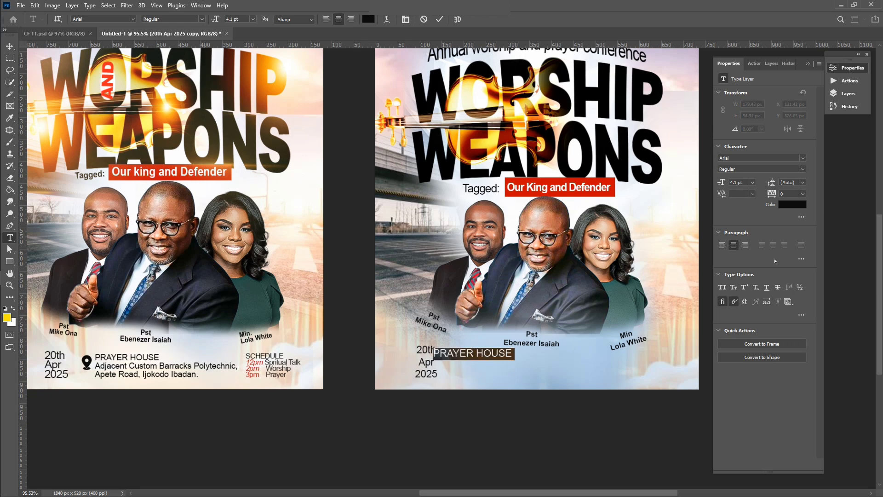
left_click(722, 246)
Add the venue's two address lines below PRAYER HOUSE
left_click(551, 357)
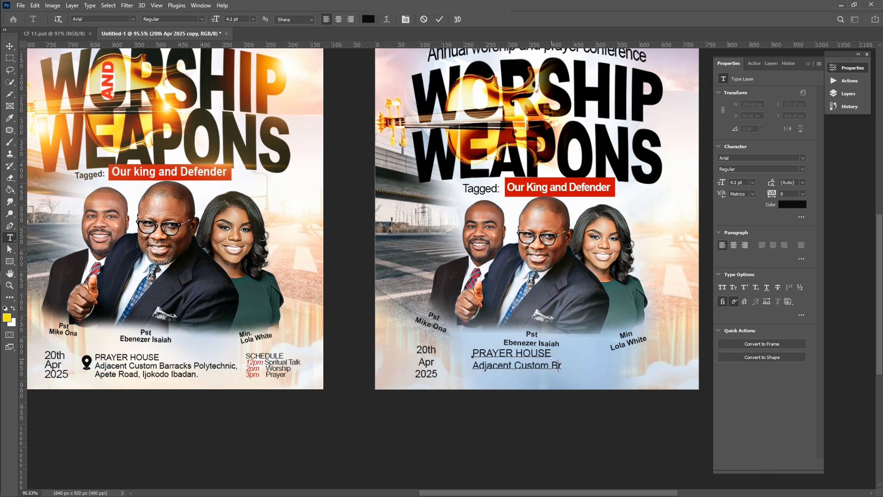
key("BackSpace")
key("Return")
key("BackSpace")
key("BackSpace")
key("BackSpace")
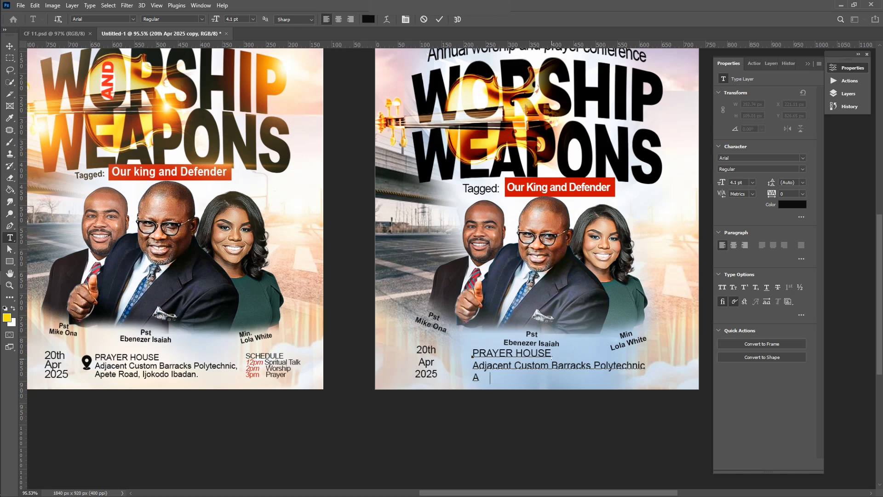
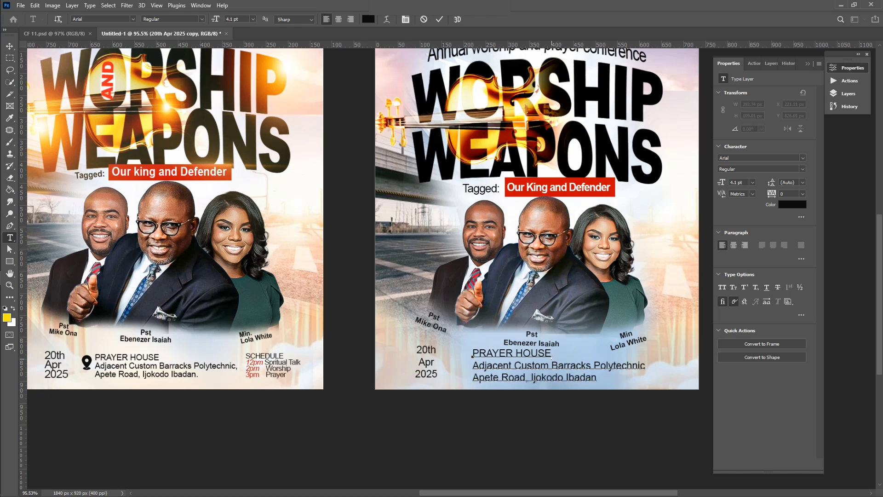
key("ctrl+Return")
Scale the address block, make it Bold, place it beside the date, and copy the date under the woman's caption
left_click_drag(645, 349, 596, 362)
left_click_drag(525, 376, 517, 361)
key("Return")
scroll(526, 362, "down", 2)
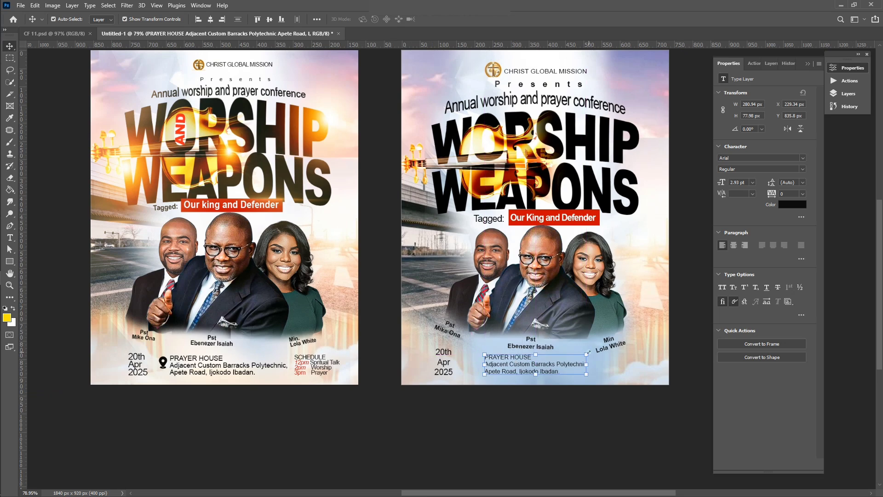
left_click_drag(586, 354, 599, 351)
key("Return")
left_click(802, 169)
left_click(797, 221)
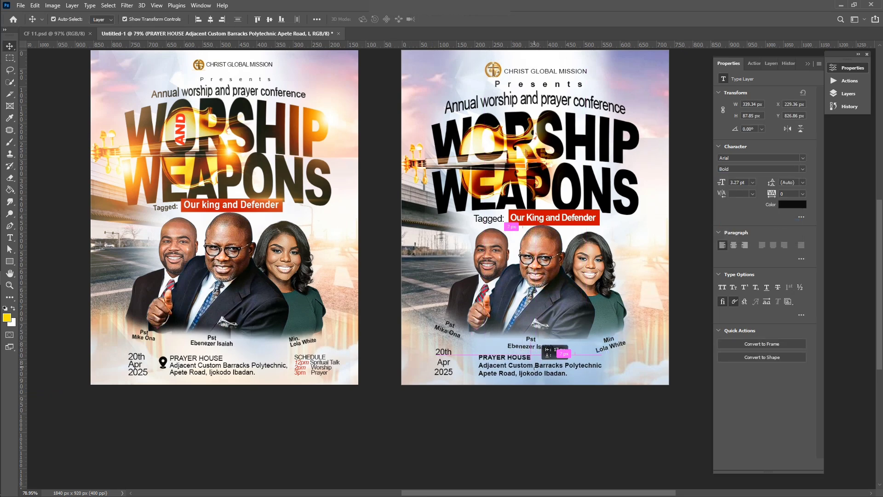
left_click_drag(540, 363, 536, 368)
left_click_drag(443, 363, 619, 363)
Retype the date copy as 'SCHEDULE 12pm Spiritual Talk 2pm Worship 3pm Prayer', shrunk and left-aligned
scroll(619, 365, "up", 4)
scroll(613, 361, "down", 1)
double_click(612, 358)
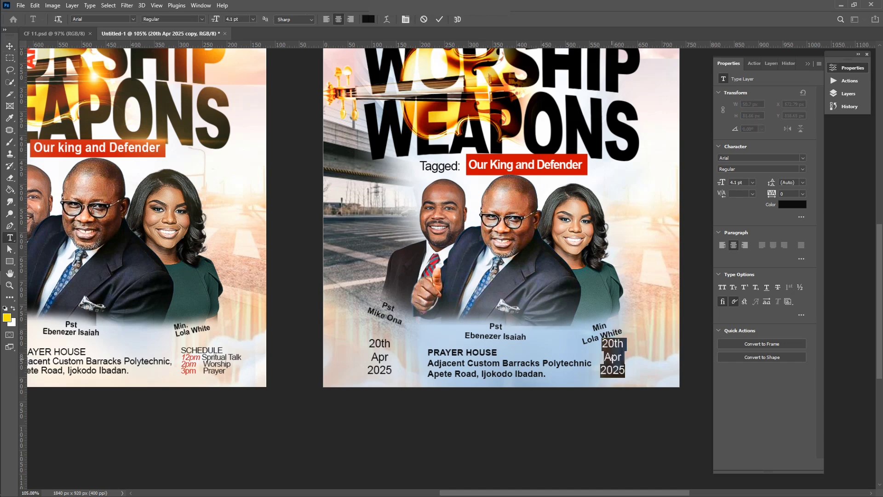
type("SCHEDULE ")
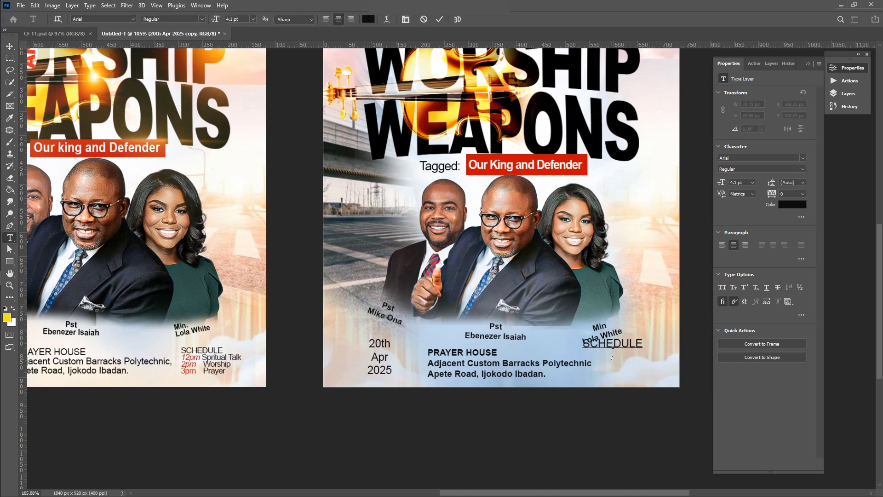
type("12pm Spiritual Tal")
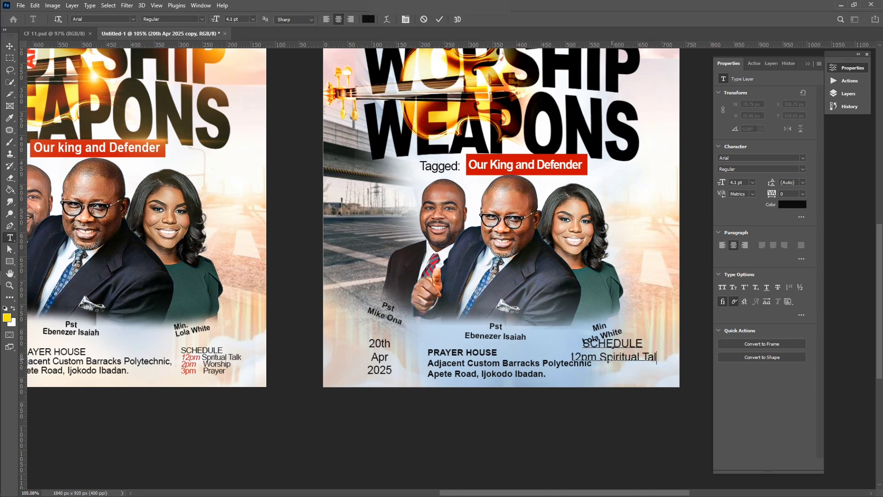
type("k 2pm")
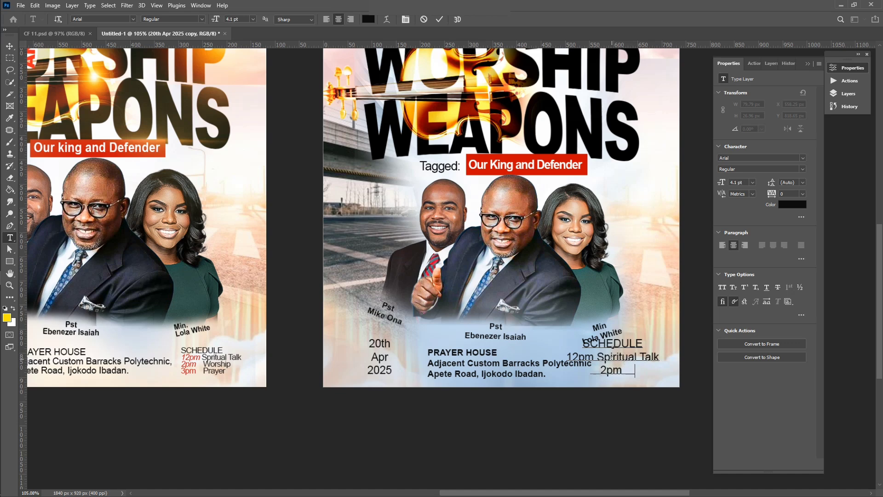
type(" Worship 3pm Prayer")
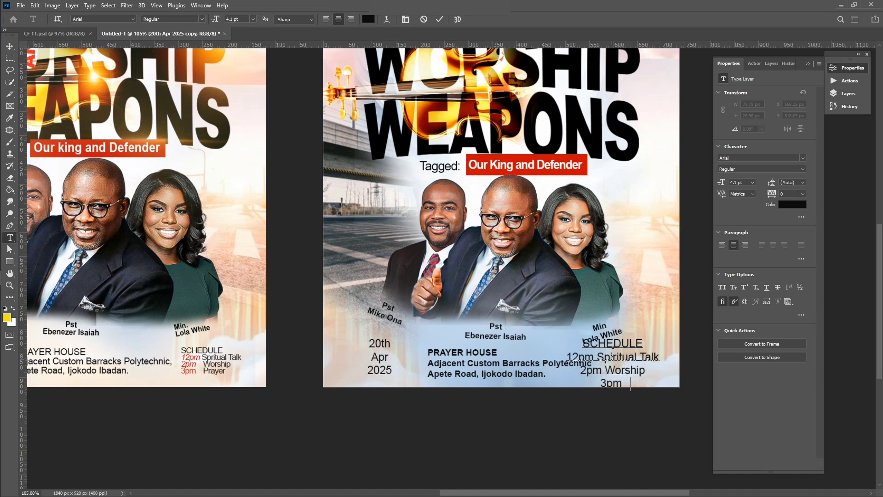
key("ctrl+Return")
left_click_drag(568, 389, 598, 372)
left_click(722, 246)
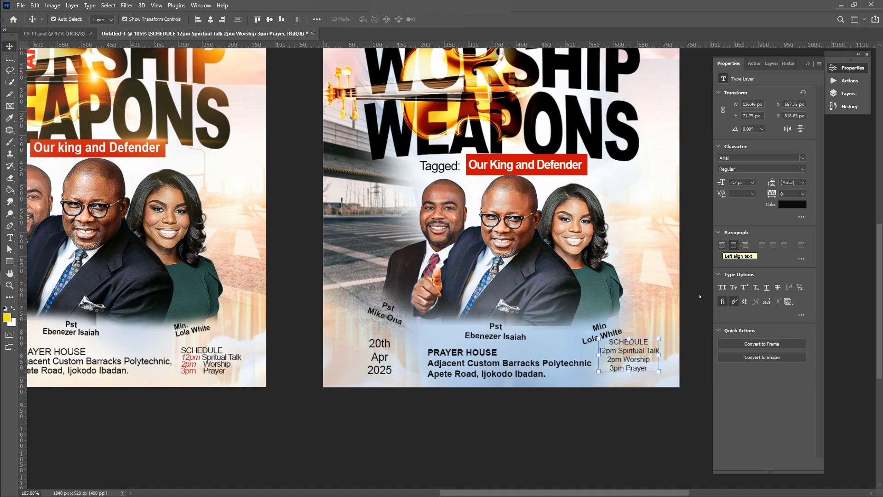
left_click_drag(651, 350, 623, 355)
Color the times 12pm, 2pm and 3pm red
key("t")
double_click(611, 356)
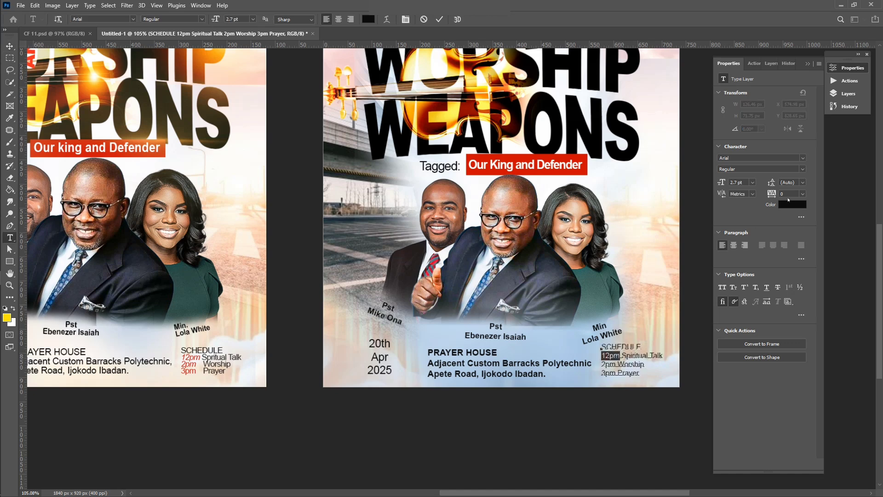
left_click(791, 204)
left_click(583, 171)
left_click(816, 146)
double_click(608, 364)
left_click(791, 204)
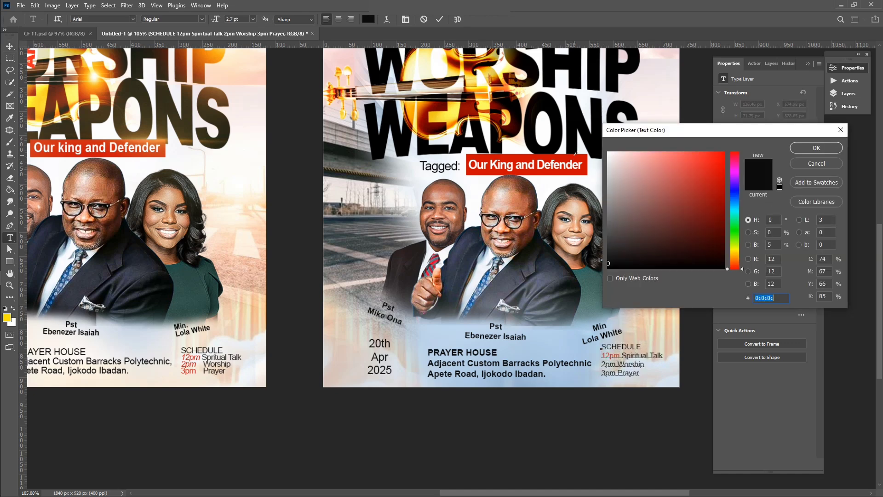
left_click(584, 170)
left_click(816, 146)
double_click(608, 373)
left_click(791, 205)
left_click(583, 170)
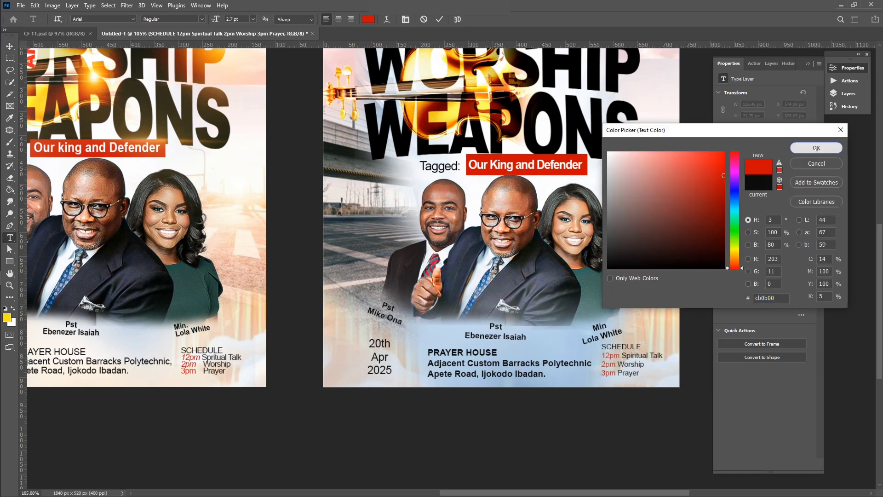
left_click(816, 146)
left_click(632, 373)
scroll(530, 302, "down", 2)
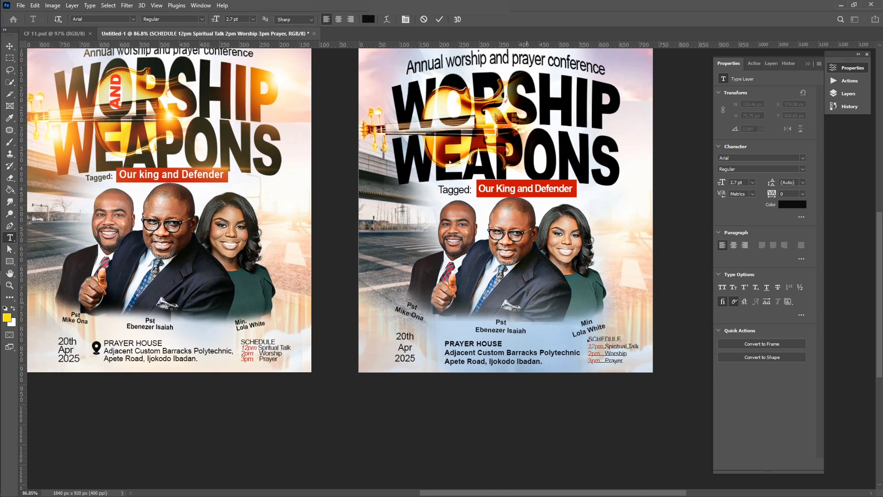
left_click(439, 19)
Delete the leftover download (2) layer
key("v")
left_click(674, 230)
scroll(585, 341, "down", 2)
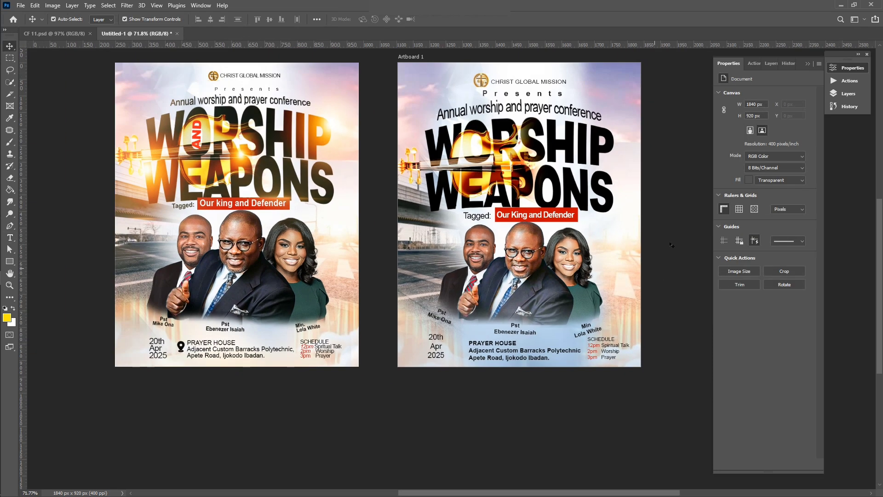
left_click(849, 94)
left_click(755, 233)
key("Delete")
left_click(673, 276)
scroll(515, 325, "up", 1)
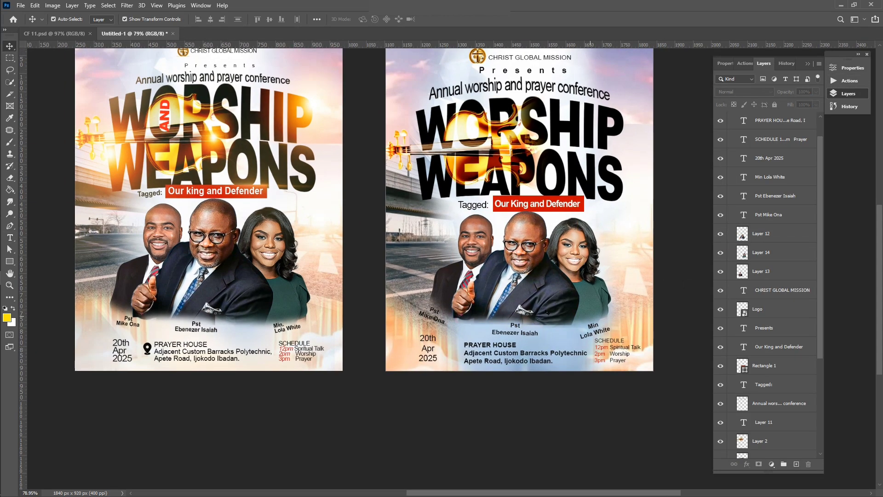
Draw a rectangle over the flyer's lower part and give it a gradient fill
left_click(10, 261)
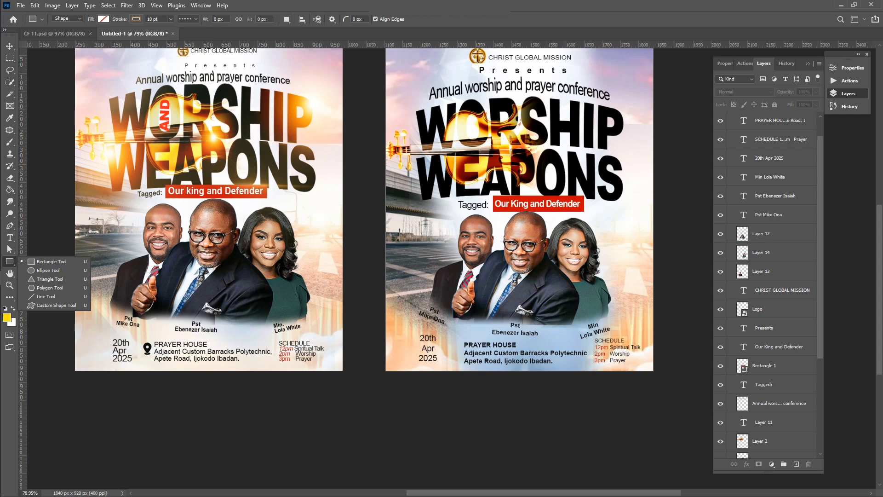
mouse_move(377, 298)
left_mouse_down()
mouse_move(694, 389)
mouse_move(678, 392)
left_mouse_up()
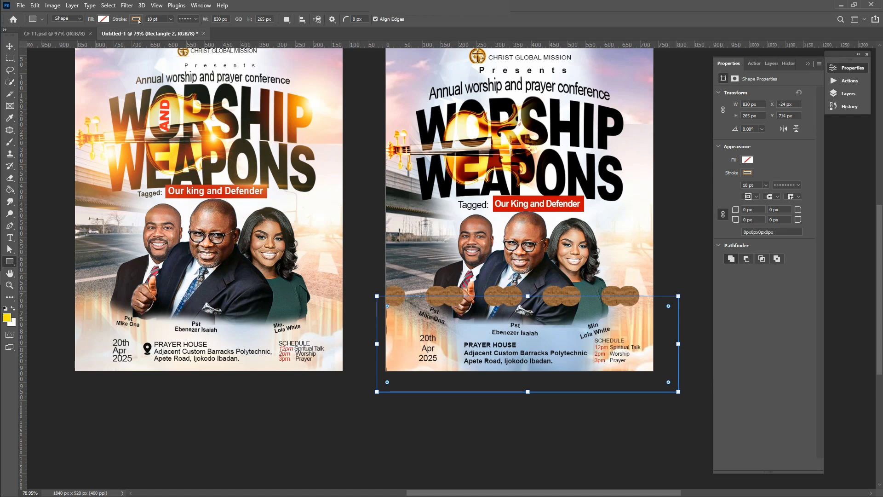
left_click(137, 20)
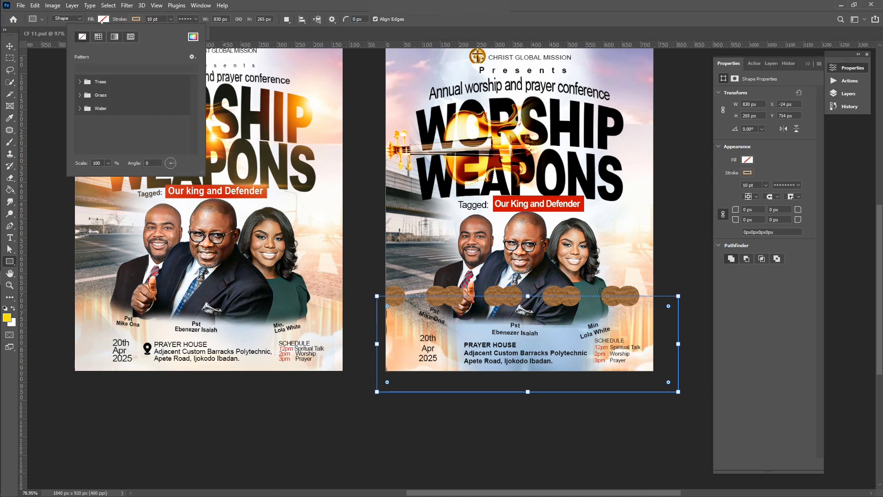
left_click(102, 21)
left_click(102, 21)
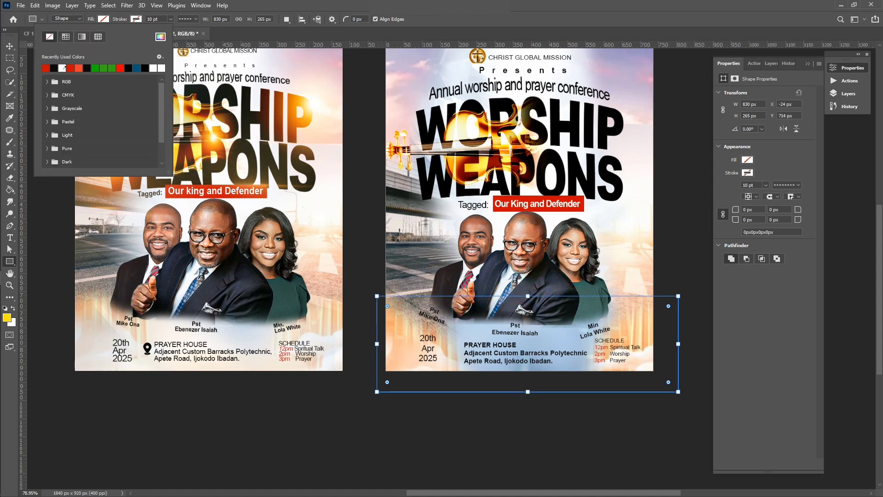
left_click(62, 68)
left_click(81, 37)
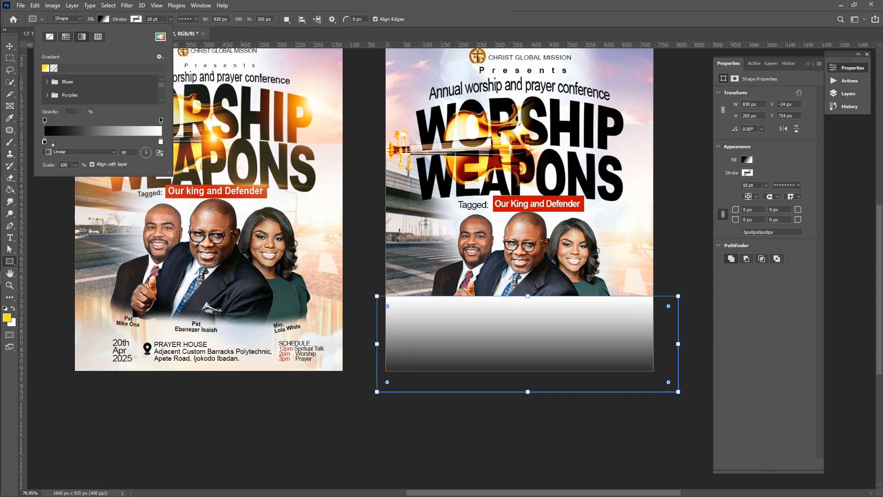
left_click(70, 132)
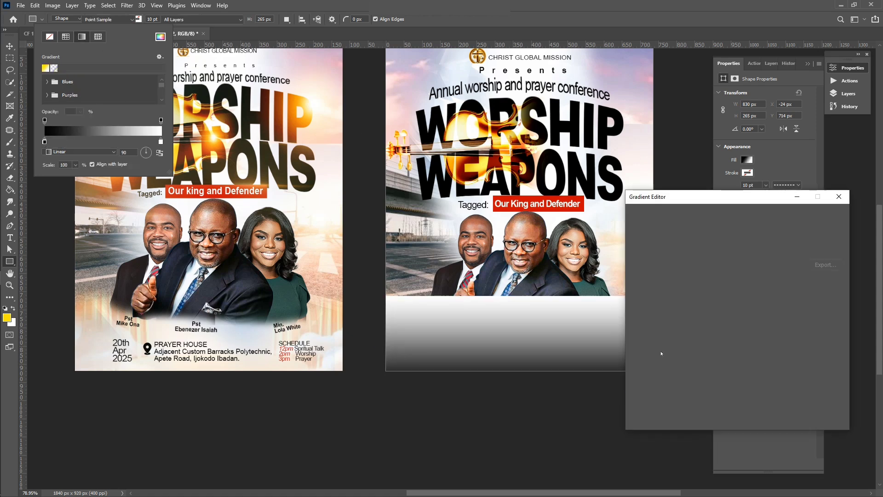
Make the gradient run from white (ffffff) to 0% opacity at the right end
left_click(637, 367)
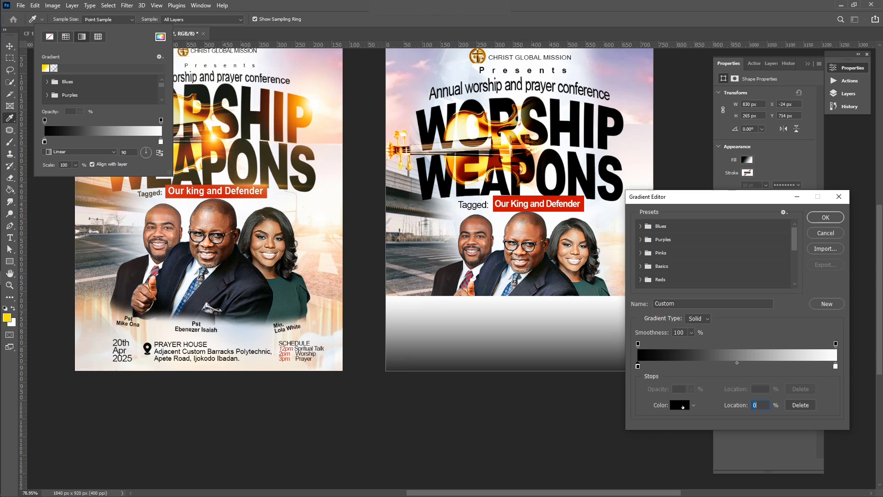
left_click(680, 404)
type("ffffff")
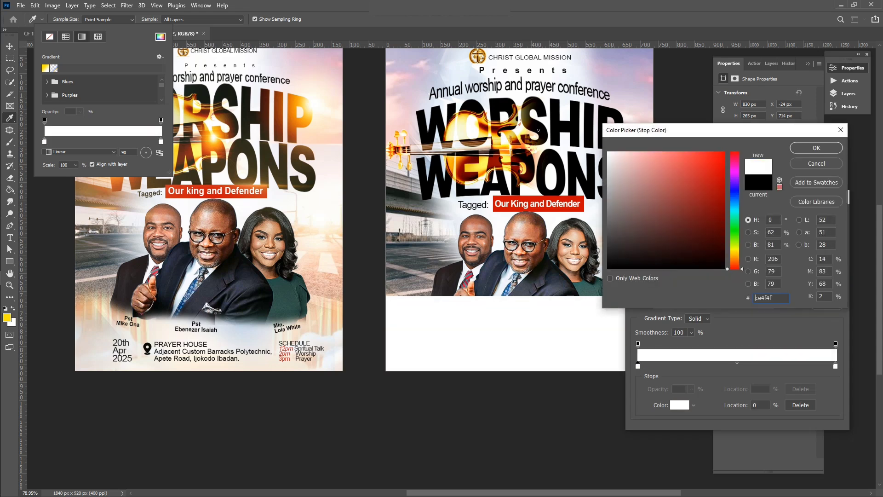
left_click(823, 148)
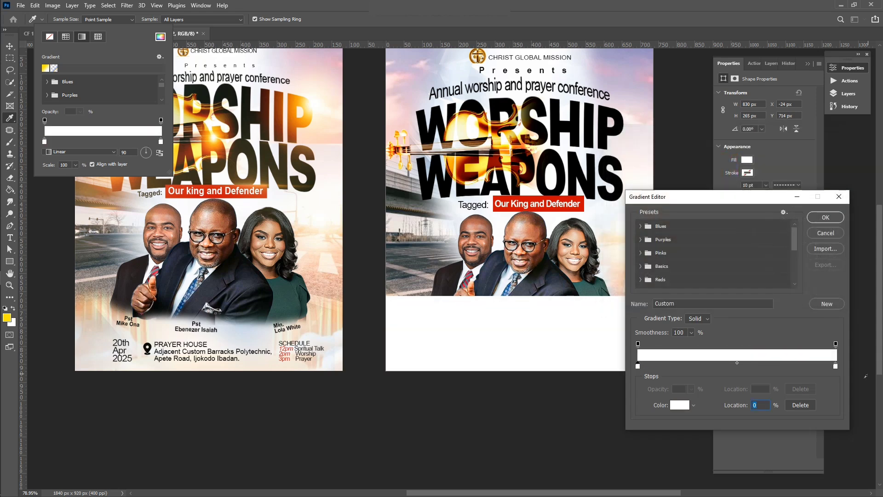
left_click(836, 366)
left_click_drag(835, 344, 702, 389)
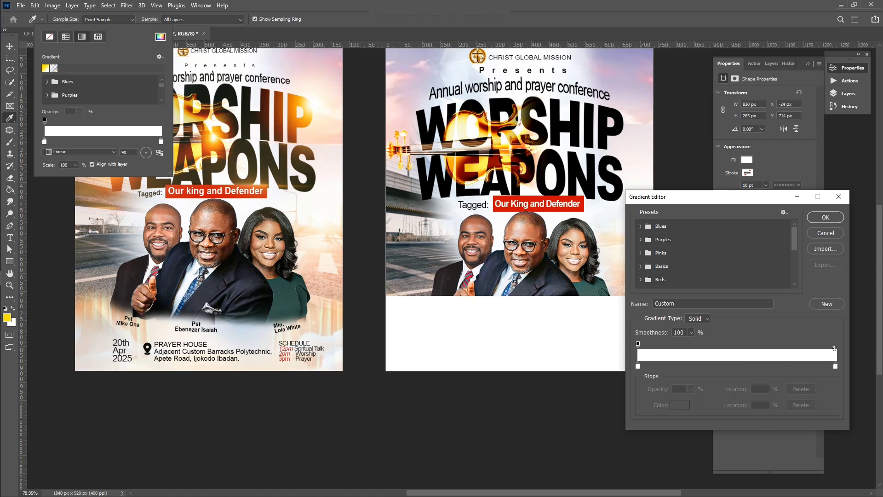
left_click(834, 346)
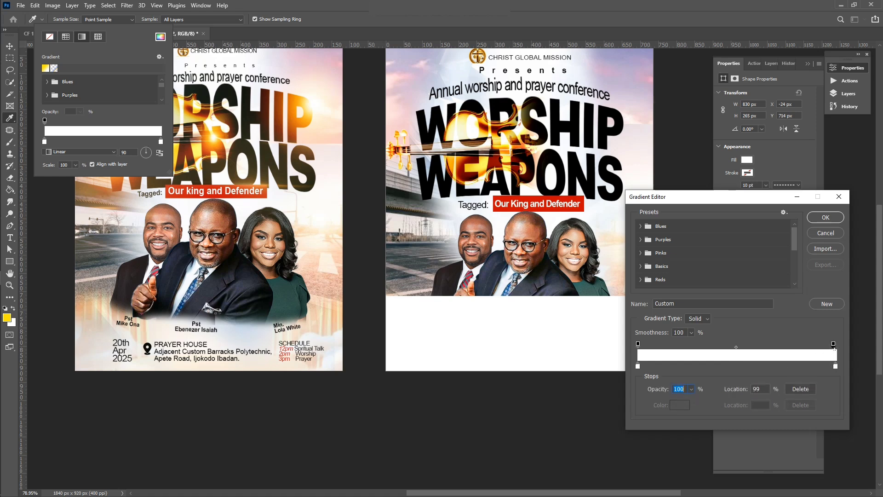
left_click(690, 391)
left_click_drag(693, 402, 608, 407)
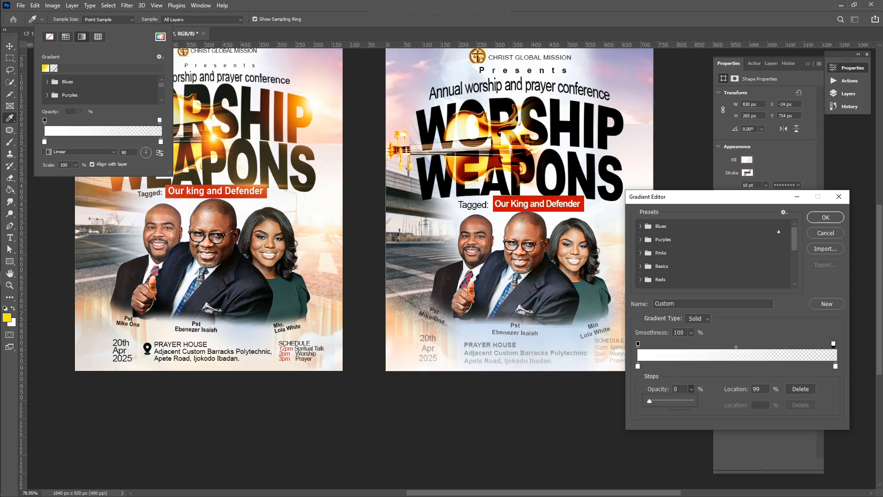
left_click(810, 215)
left_click(823, 217)
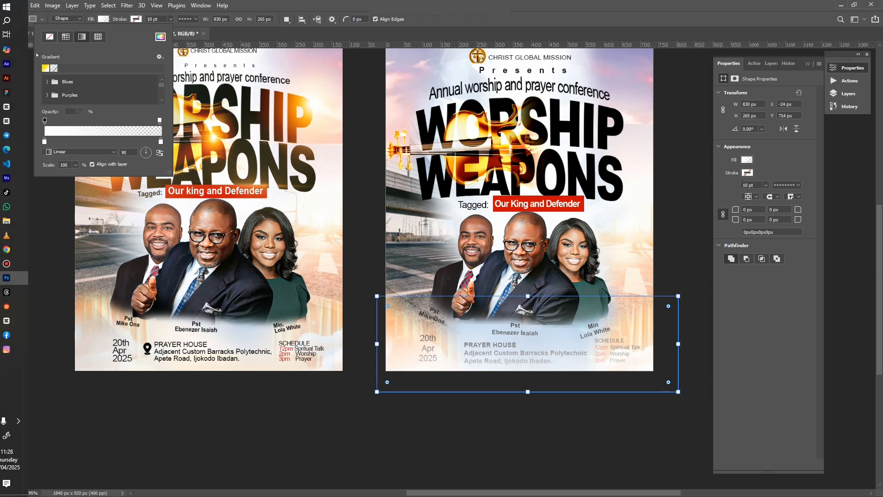
Shorten the white fade rectangle from its bottom edge to about 77.74% height
left_click(9, 46)
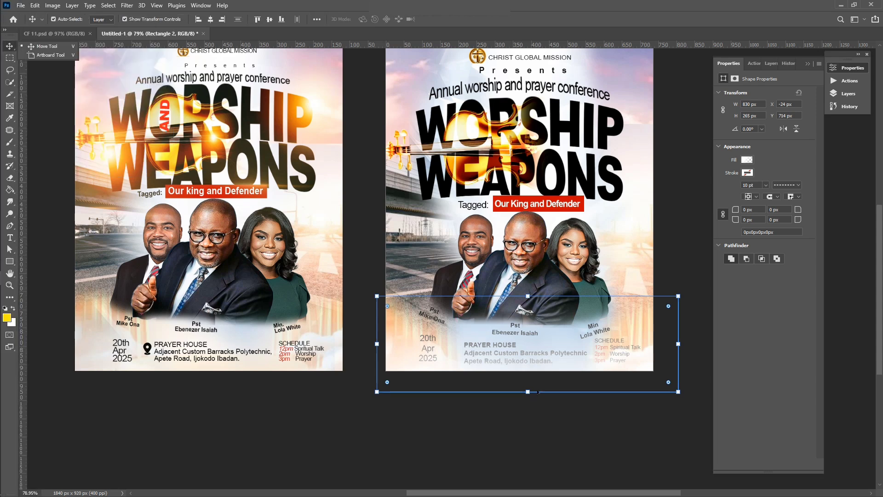
left_click_drag(527, 391, 528, 370)
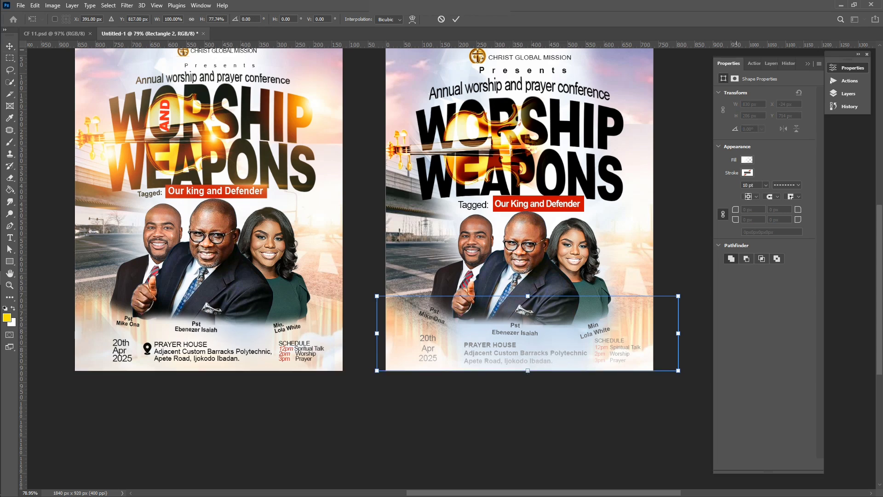
left_click(848, 94)
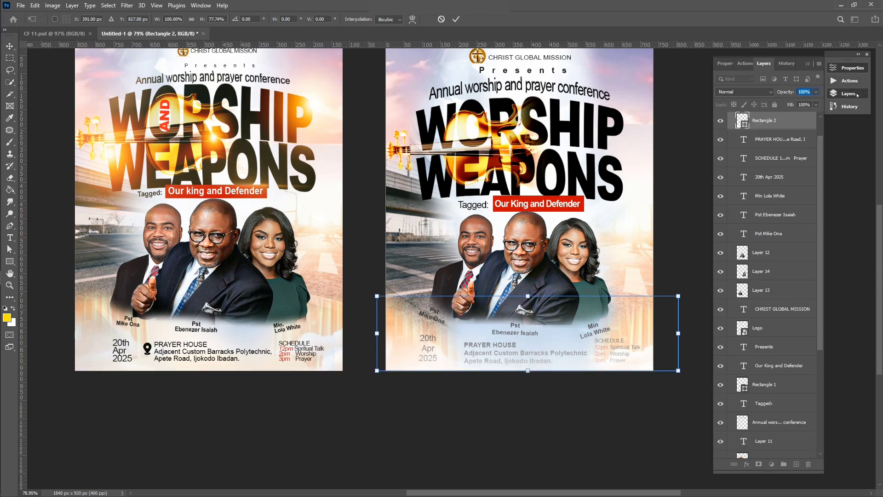
left_click(455, 19)
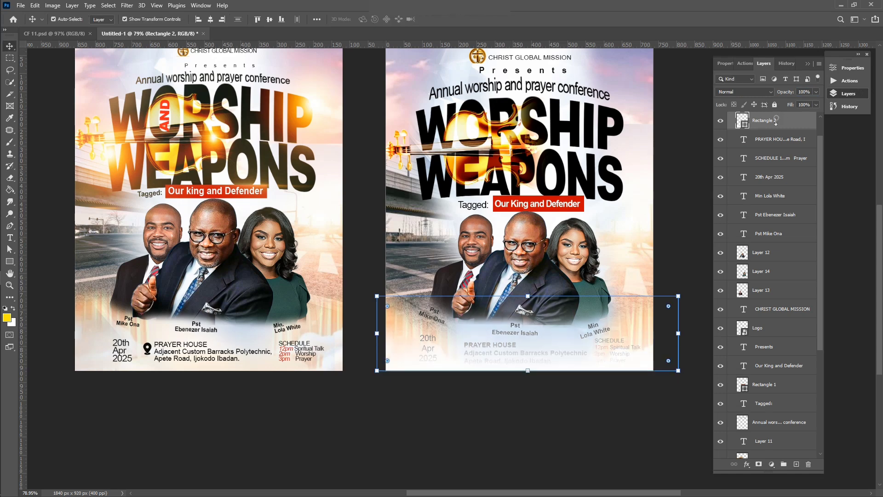
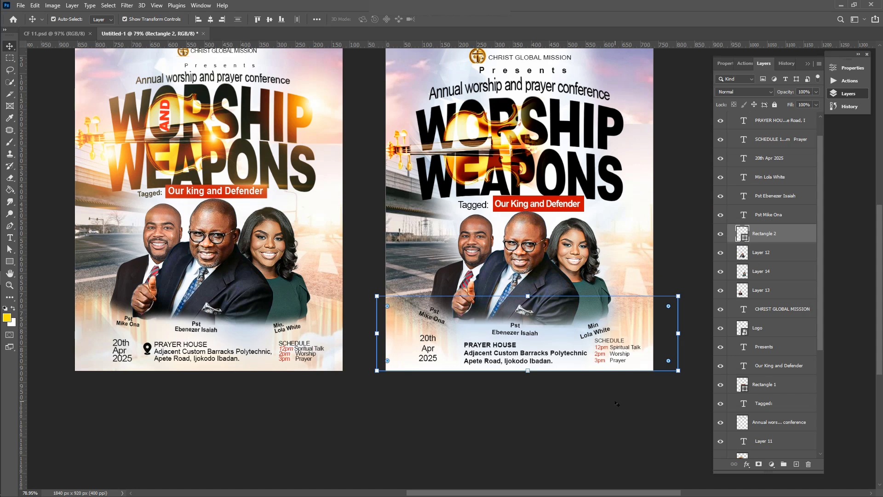
Select the range of flyer layers and nudge them slightly upward
left_click(579, 421)
scroll(572, 404, "up", 2)
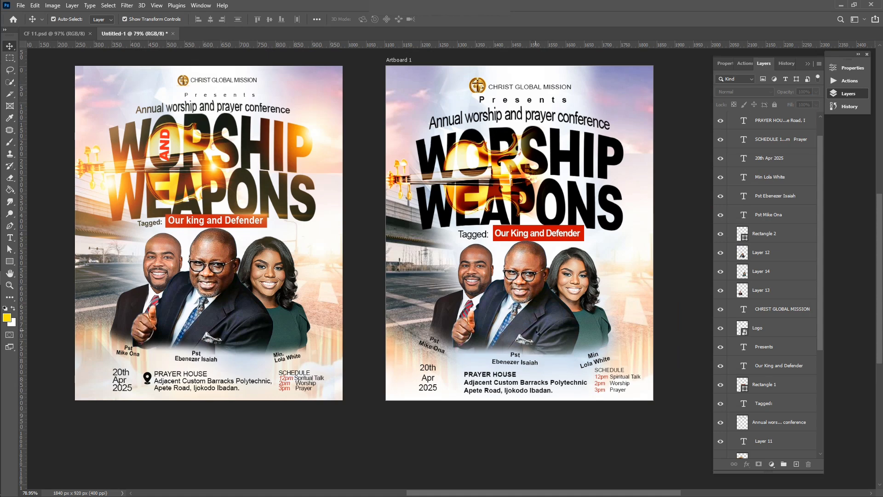
scroll(754, 350, "down", 5)
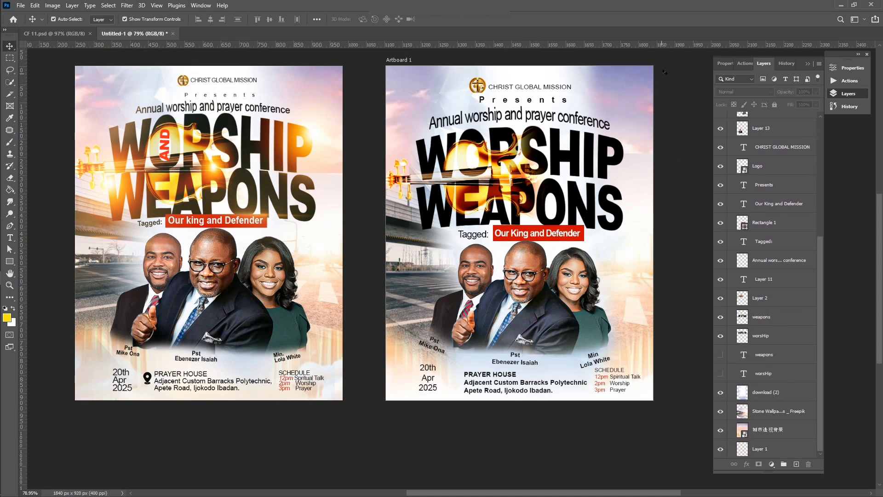
left_click_drag(671, 84, 408, 395)
key("shift+Up")
key("shift+Up")
Move Rectangle 2 down so it sits on the artboard's bottom edge
left_click(401, 418)
left_click(410, 420)
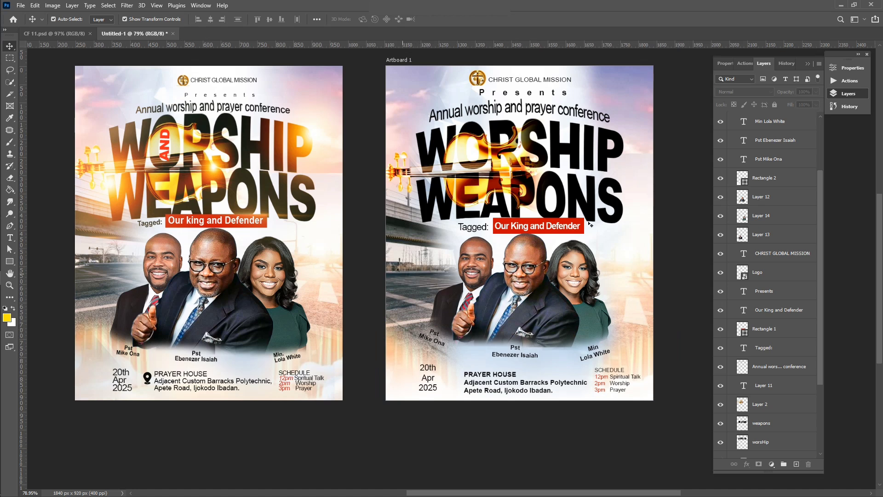
scroll(798, 361, "down", 3)
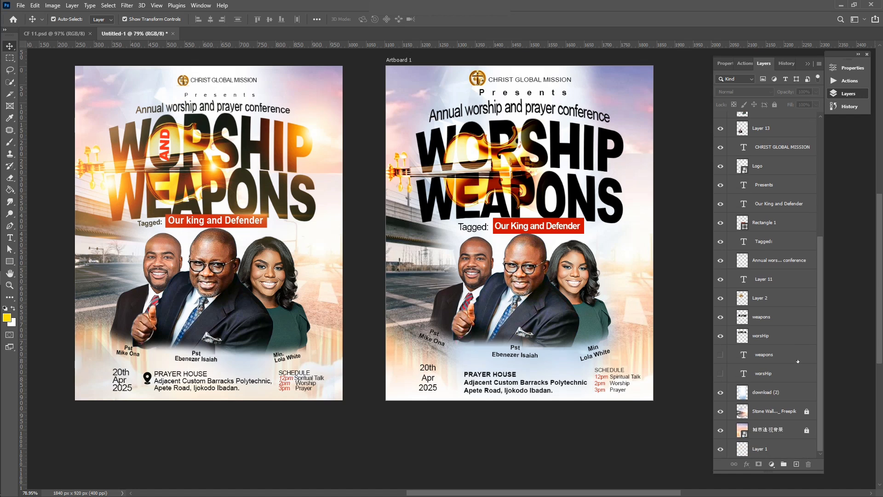
Unlock the Stone Wallpaper Pictures _ Freepik background layer and select it
left_click(806, 412)
left_click(420, 271)
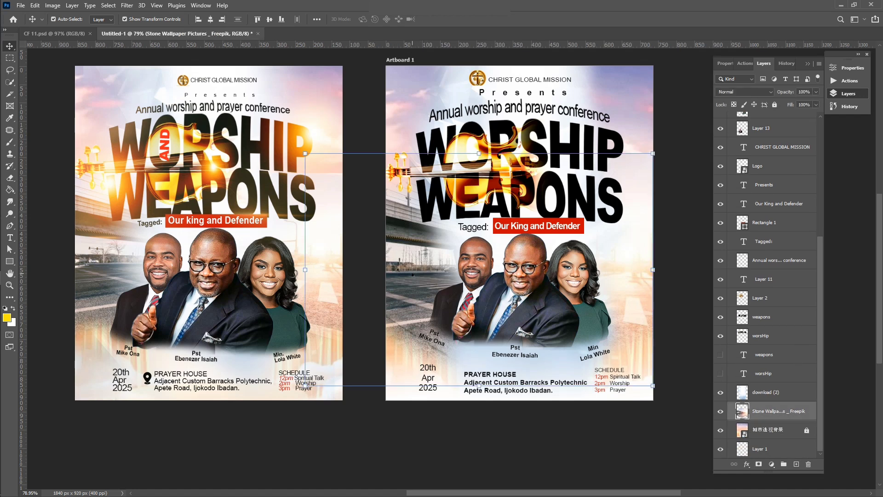
key("e")
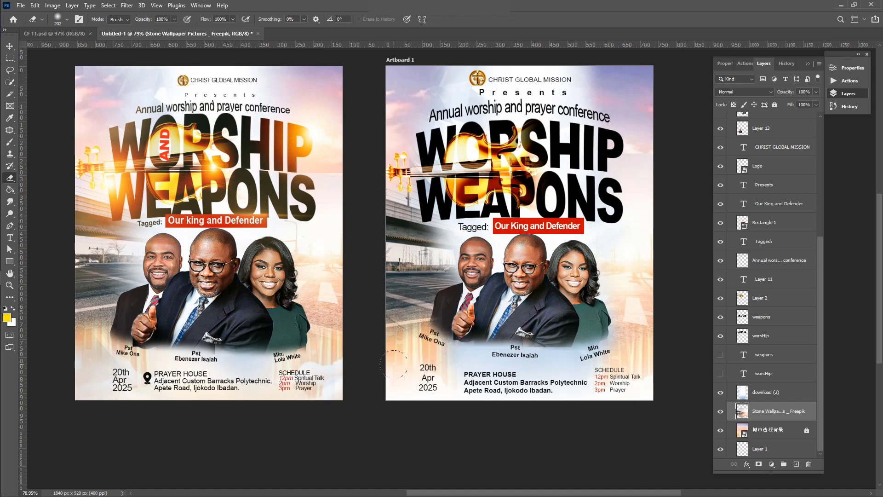
scroll(427, 375, "down", 1)
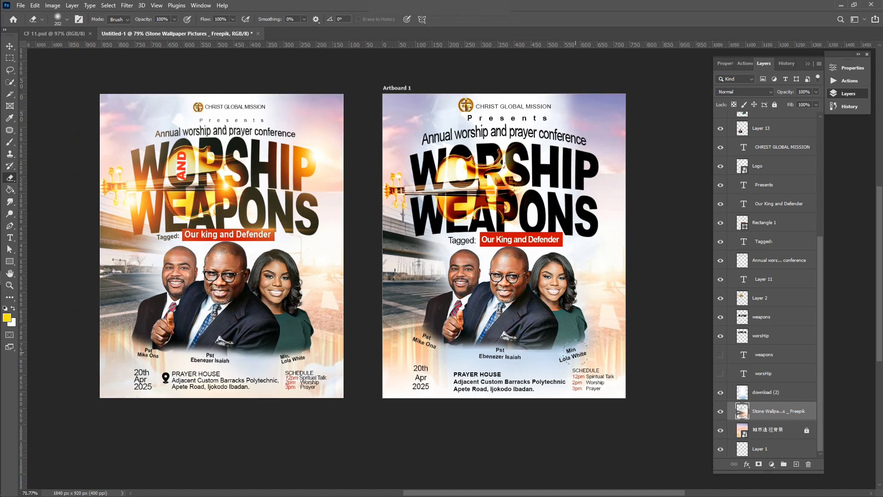
key("v")
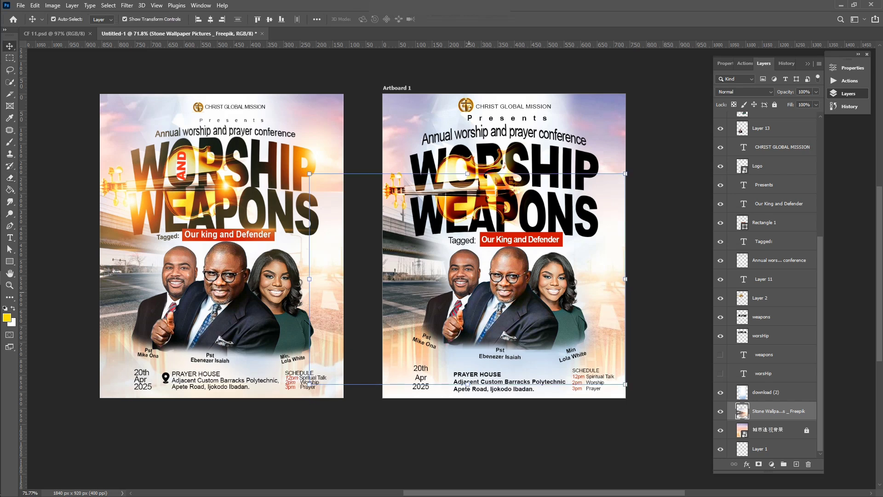
left_click(681, 144)
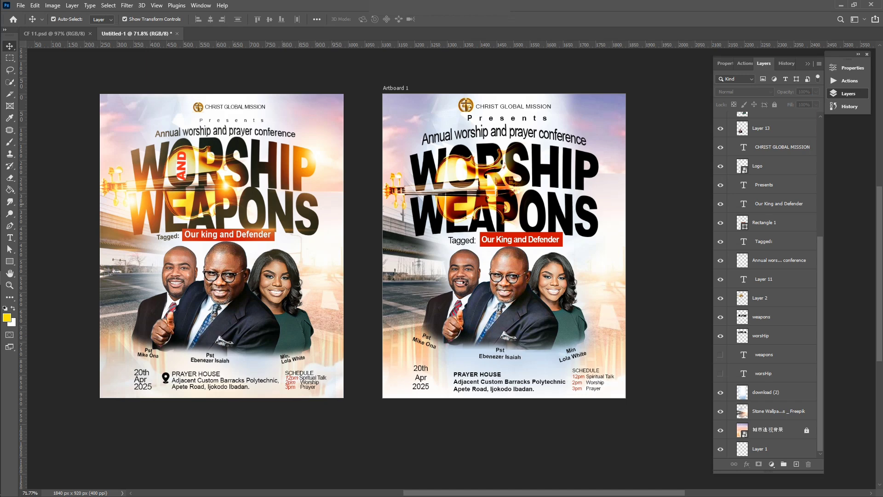
Select the weapons headline layer on the recreated artboard
scroll(465, 283, "up", 1)
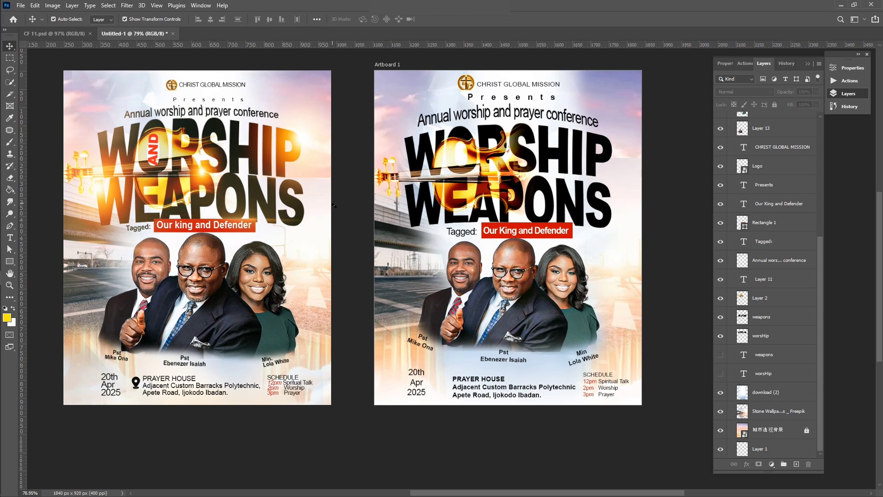
left_click(154, 138)
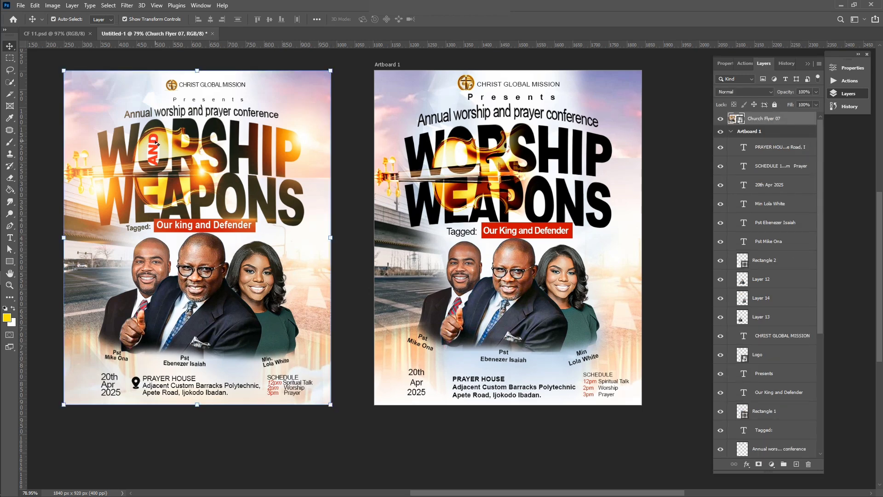
left_click(681, 137)
left_click(528, 212)
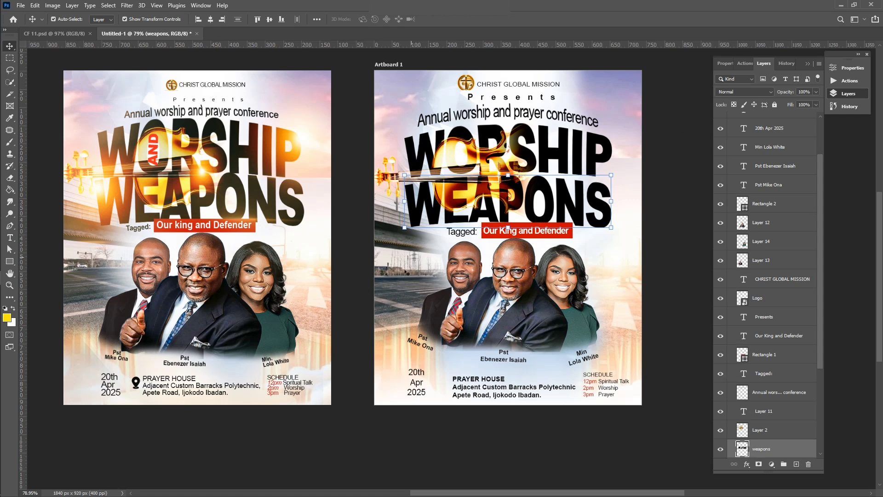
Add a new text layer reading 'AND' in capitals on the artboard
key("t")
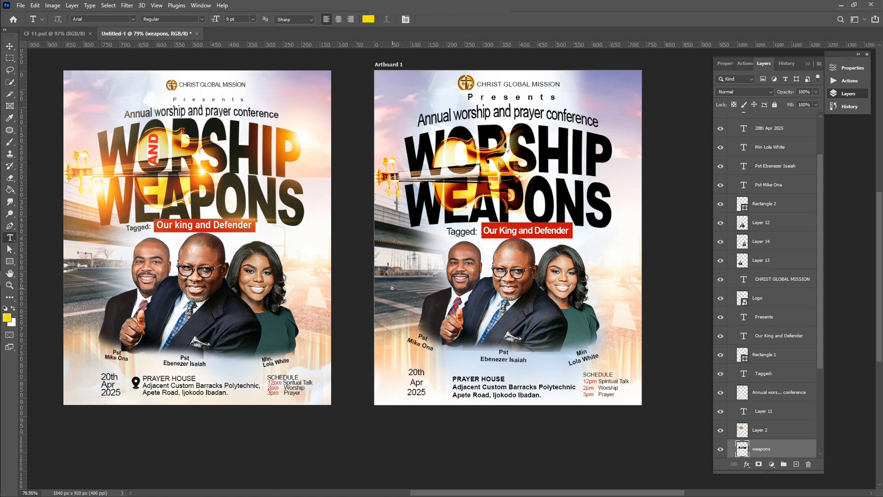
left_click(392, 288)
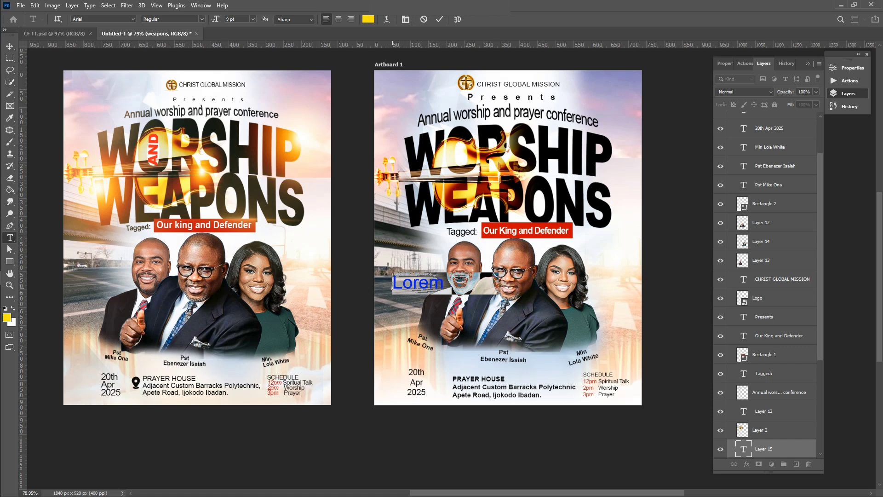
type("and")
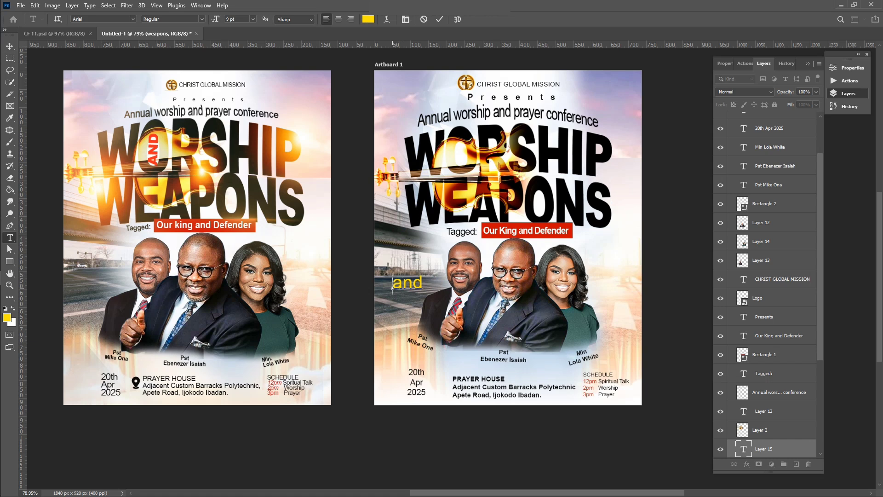
key("ctrl+shift+k")
left_click(439, 20)
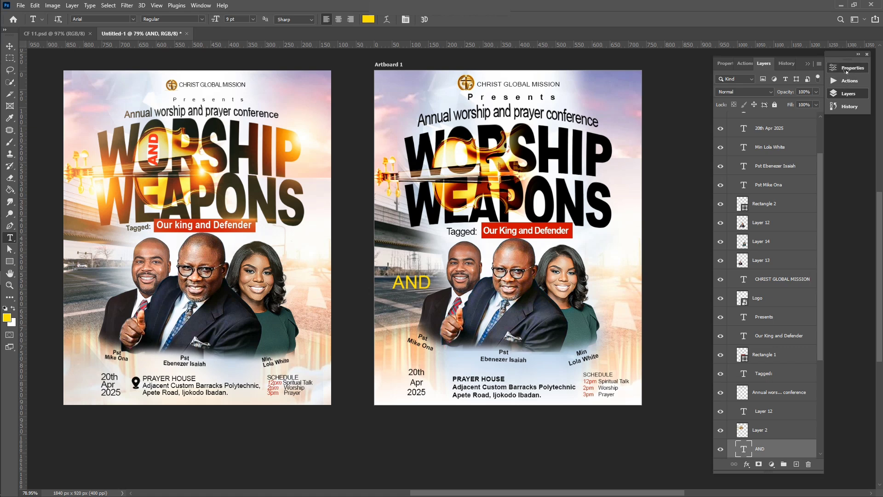
Colour the AND text a bright red sampled from the Tagged label
left_click(851, 68)
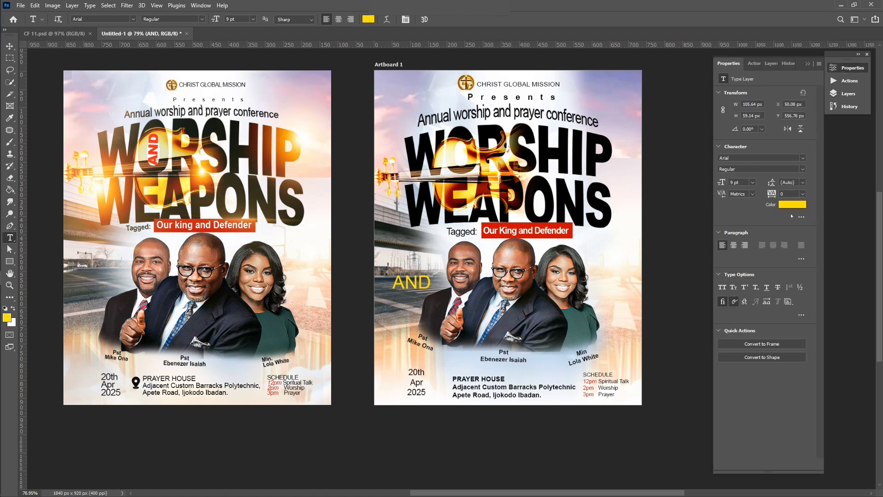
left_click(789, 205)
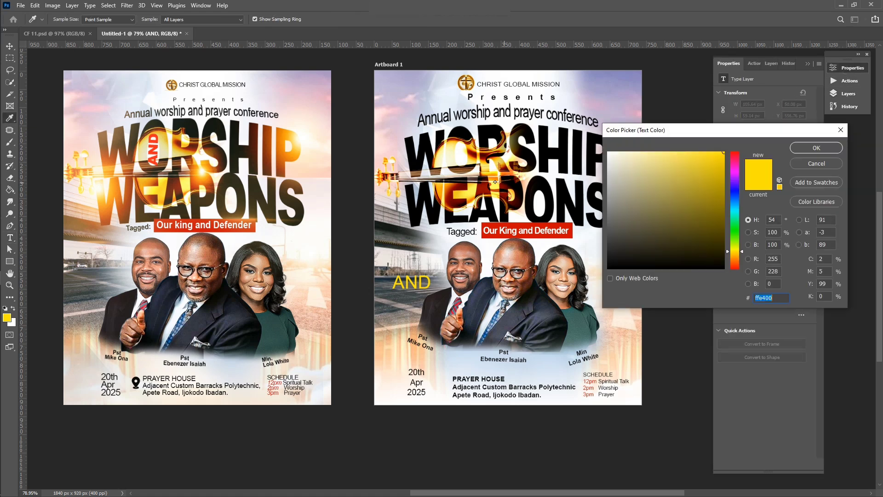
left_click(571, 237)
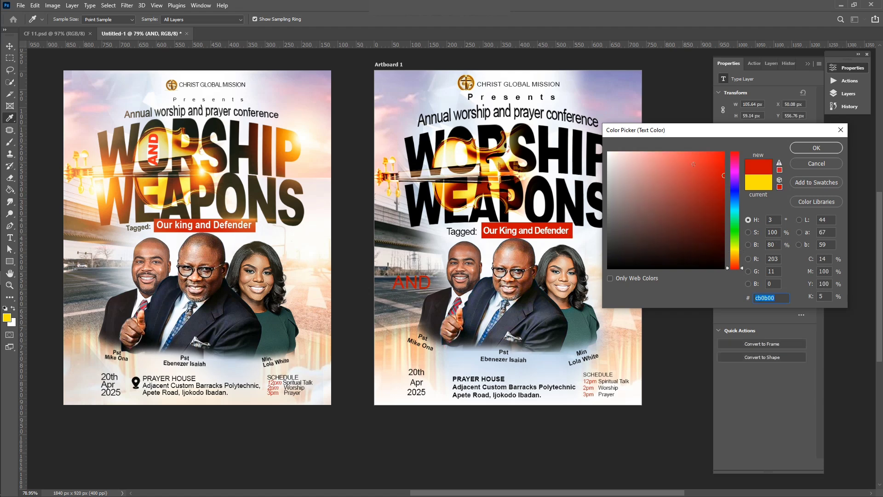
left_click_drag(693, 164, 745, 143)
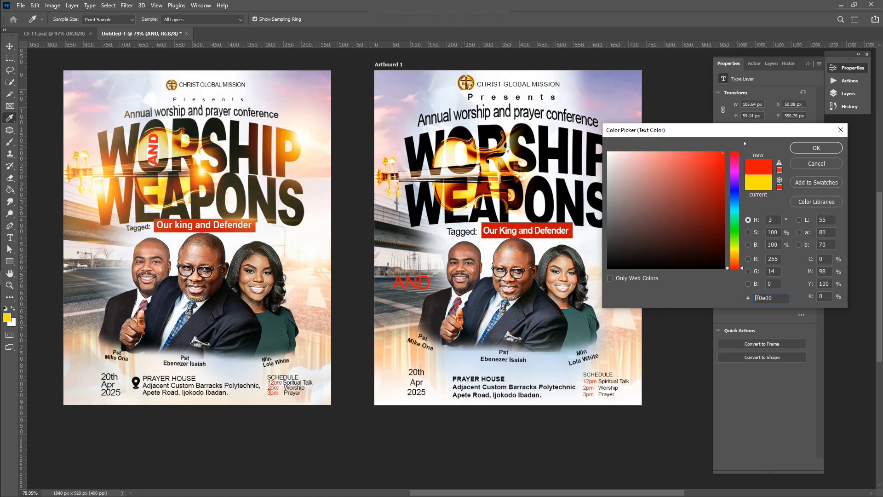
left_click(801, 147)
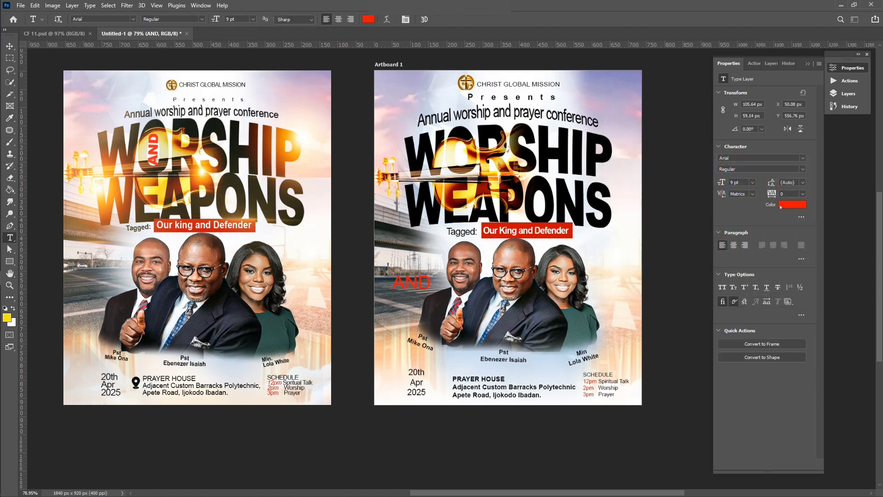
Set the AND text's font style to Black
left_click(803, 170)
left_click(745, 221)
left_click(9, 46)
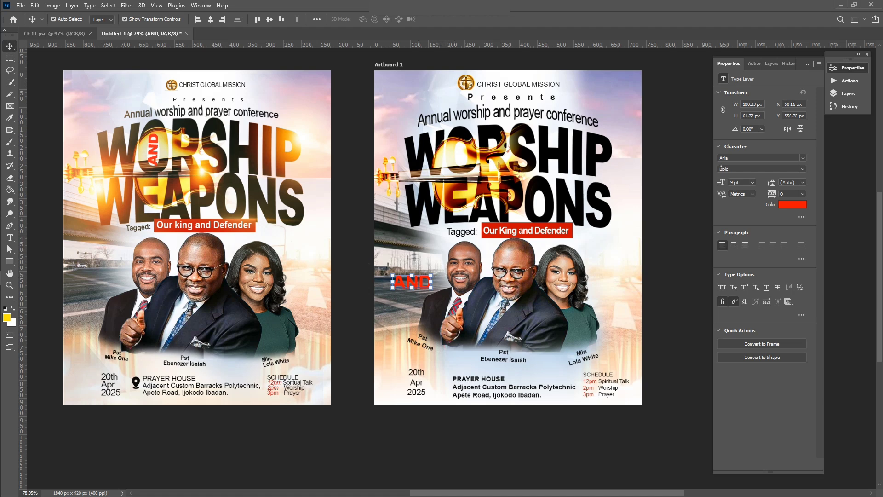
left_click(722, 169)
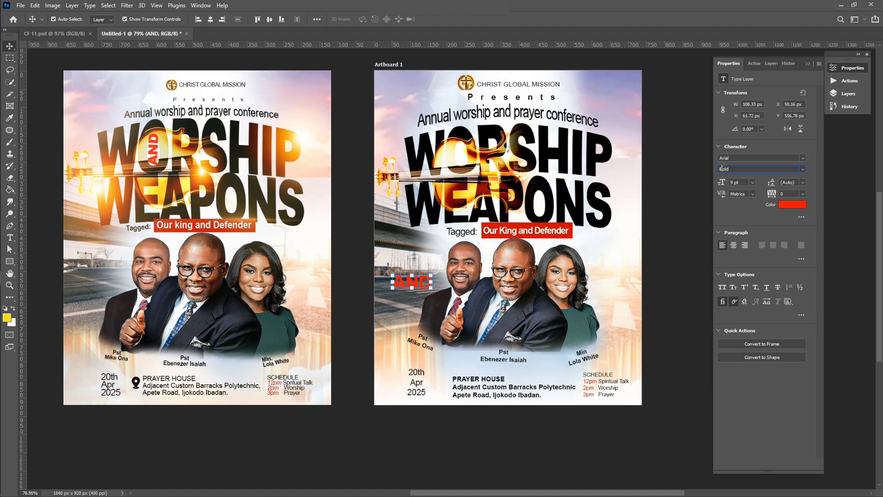
left_click(803, 169)
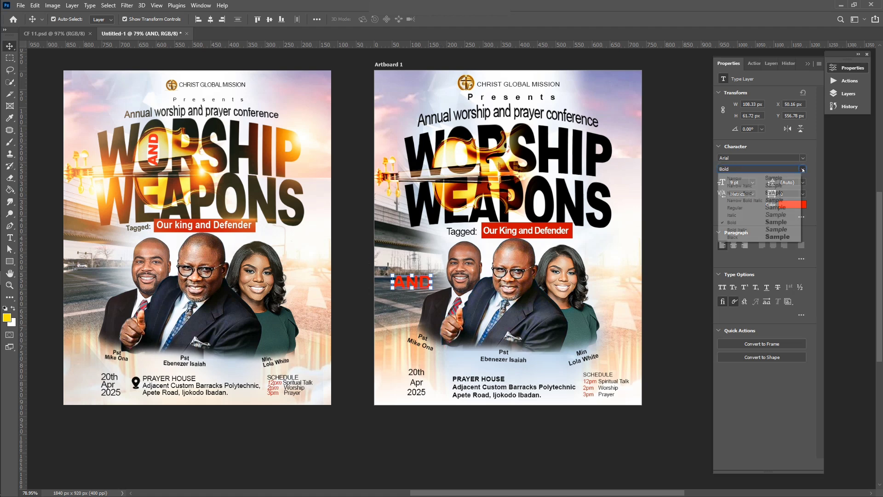
left_click(773, 237)
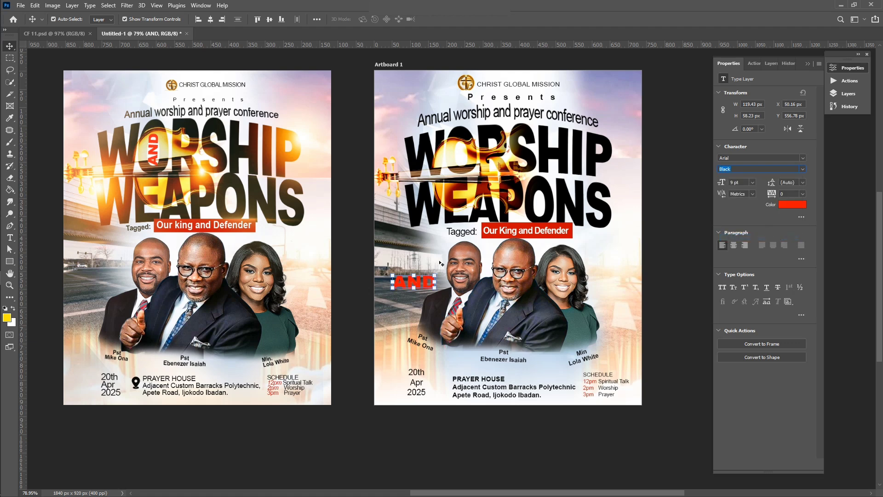
Rotate the AND text about -87° so it stands vertically
key("ctrl+t")
left_click_drag(443, 273, 459, 182)
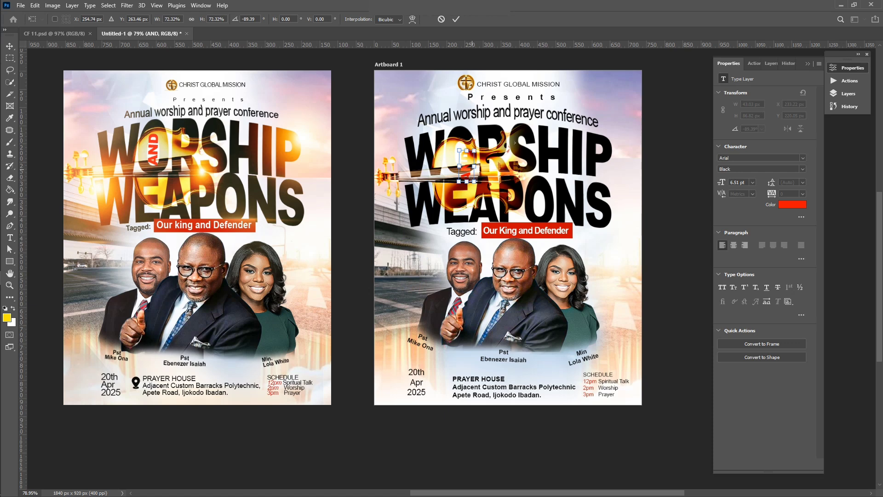
left_click(848, 93)
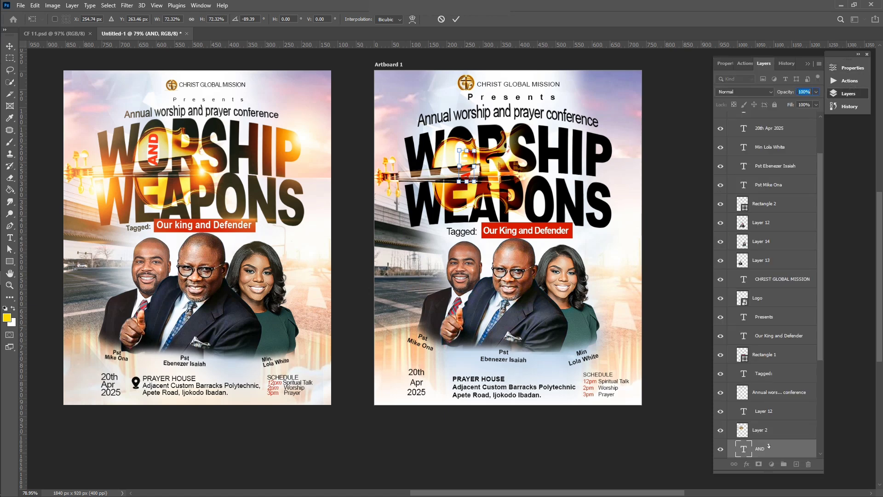
key("Return")
Move the AND layer to the top of the stack and tuck it into WORSHIP
left_click_drag(769, 445, 778, 121)
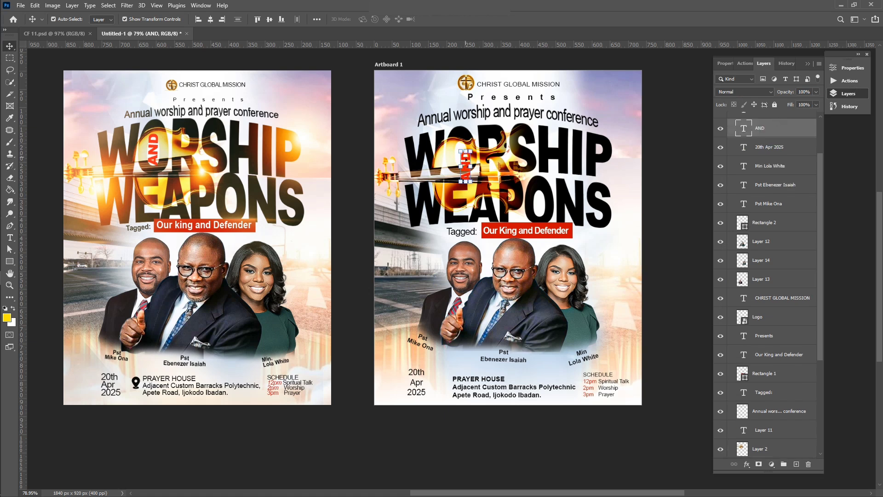
left_click_drag(466, 160, 463, 149)
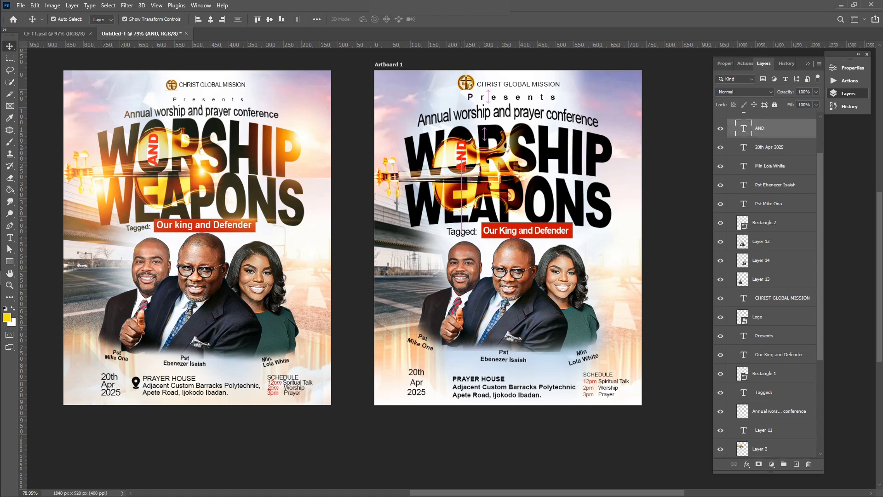
left_click(650, 196)
Check the PRAYER HOUSE address text on the recreated flyer
scroll(649, 196, "down", 2)
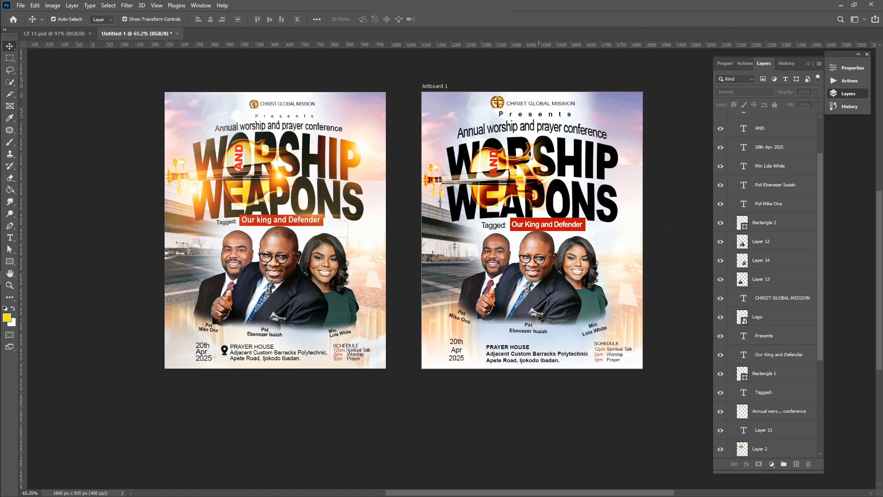
left_click(535, 358)
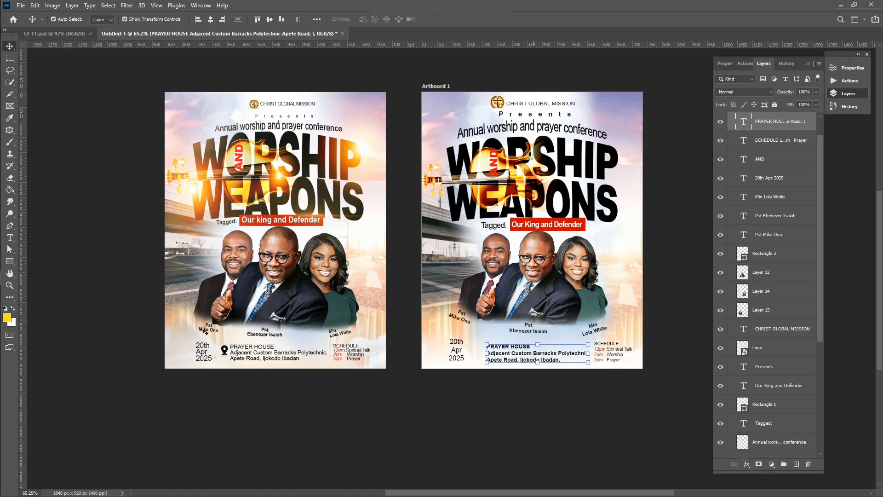
scroll(236, 358, "up", 2)
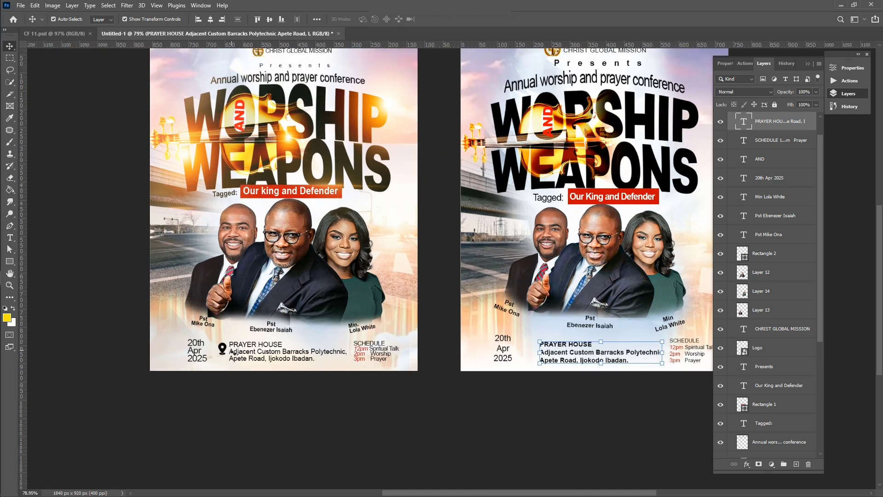
mouse_move(1, 119)
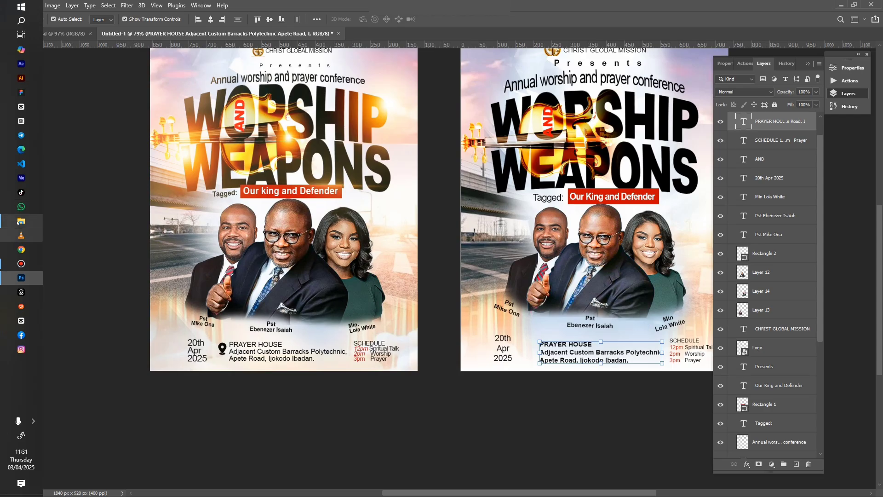
left_click(20, 220)
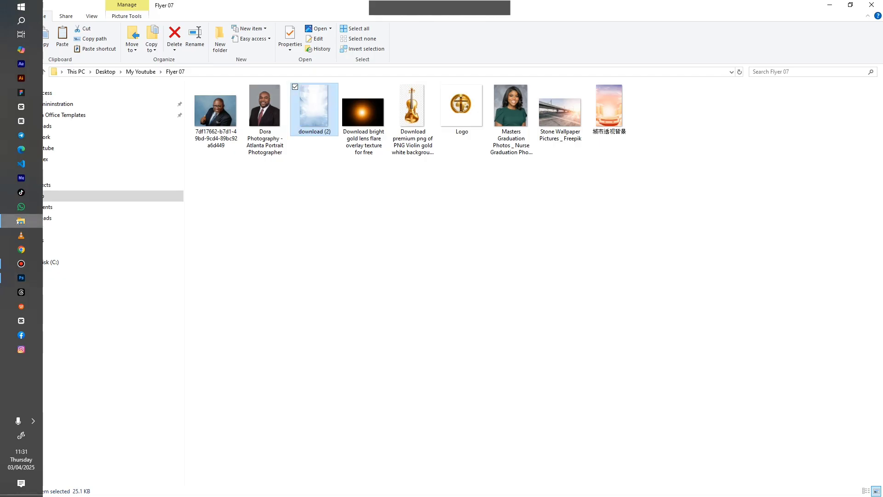
left_click(20, 220)
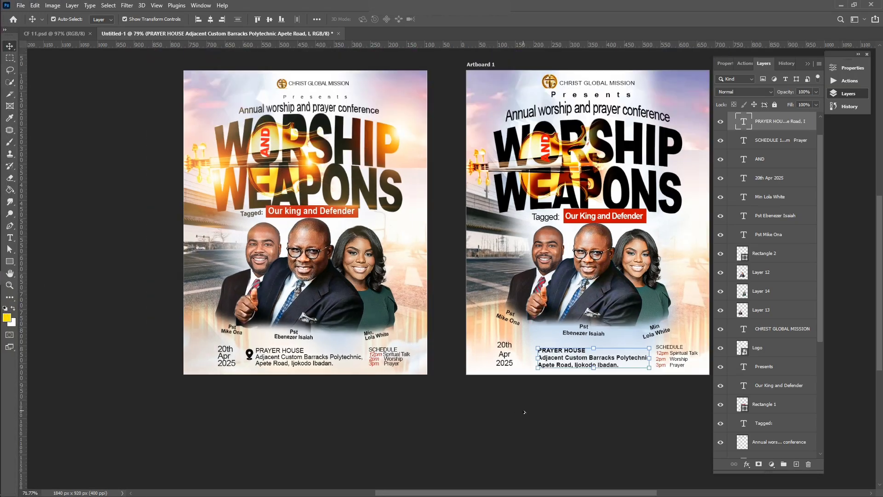
scroll(625, 207, "left", 2)
scroll(626, 206, "right", 5)
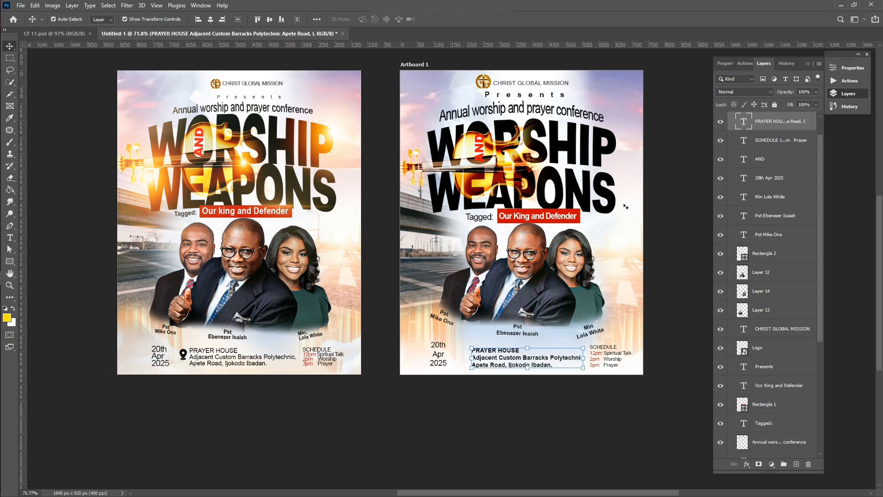
left_click(676, 181)
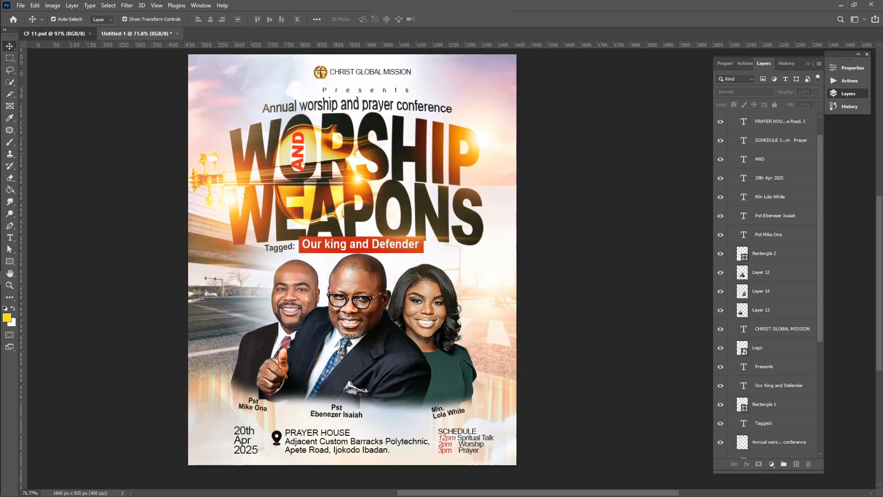
Select the location pin icon (Layer 10) in CF 11.psd with Auto-Select enabled
key("ctrl+Tab")
left_click(276, 436)
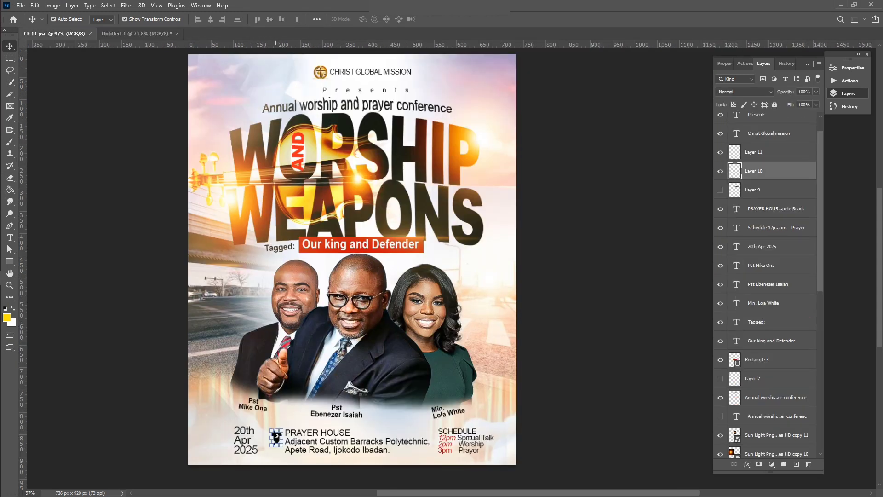
left_click(53, 18)
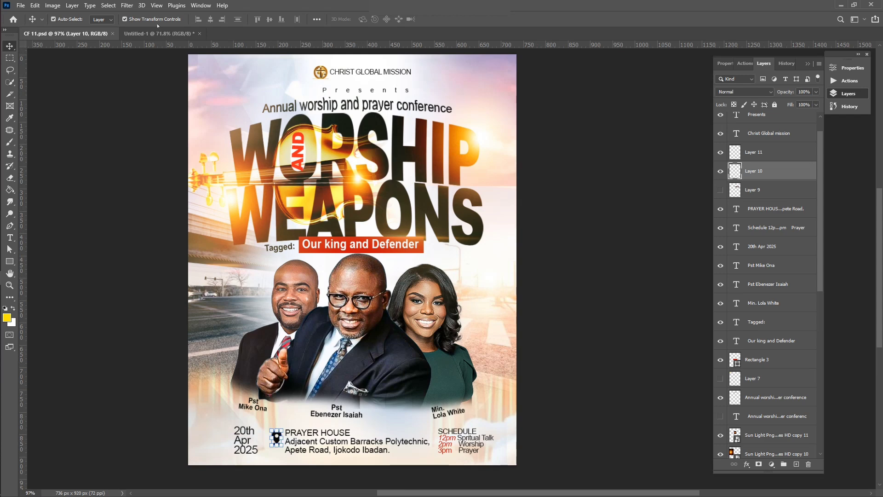
left_click(158, 40)
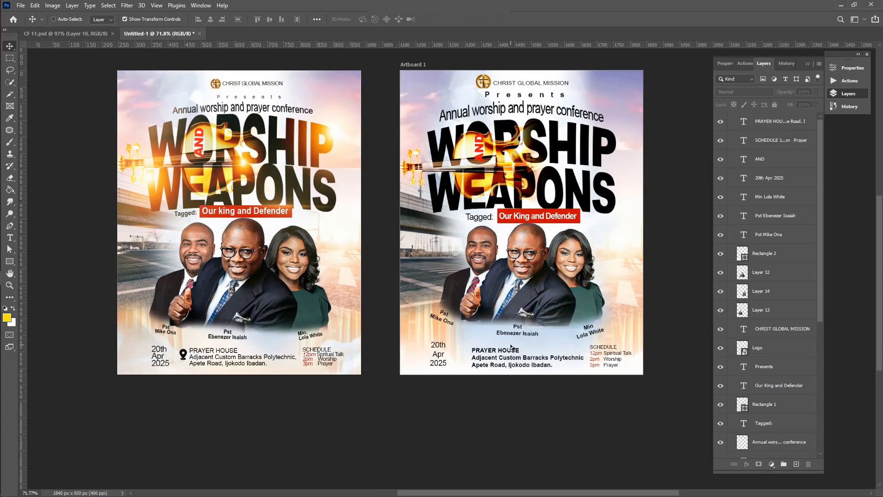
Place the pasted pin icon beside the PRAYER HOUSE address on Artboard 1
scroll(511, 344, "up", 1)
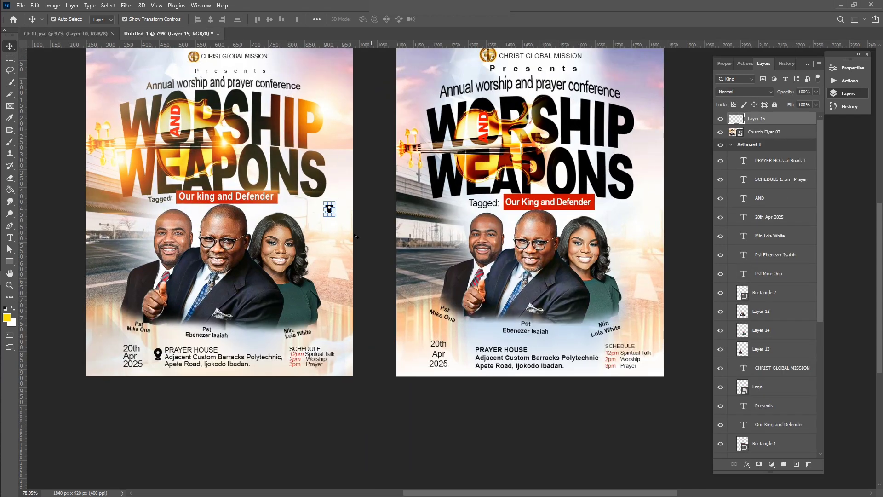
left_click_drag(329, 209, 464, 354)
left_click(555, 466)
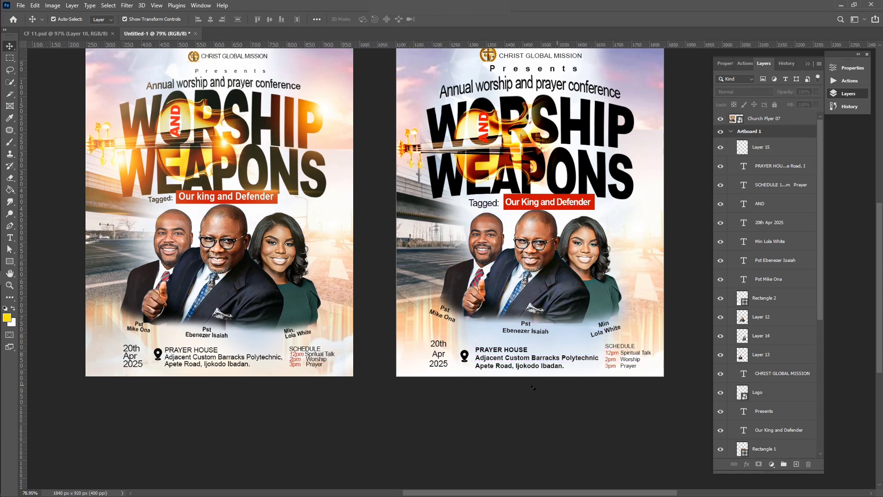
scroll(533, 387, "up", 2)
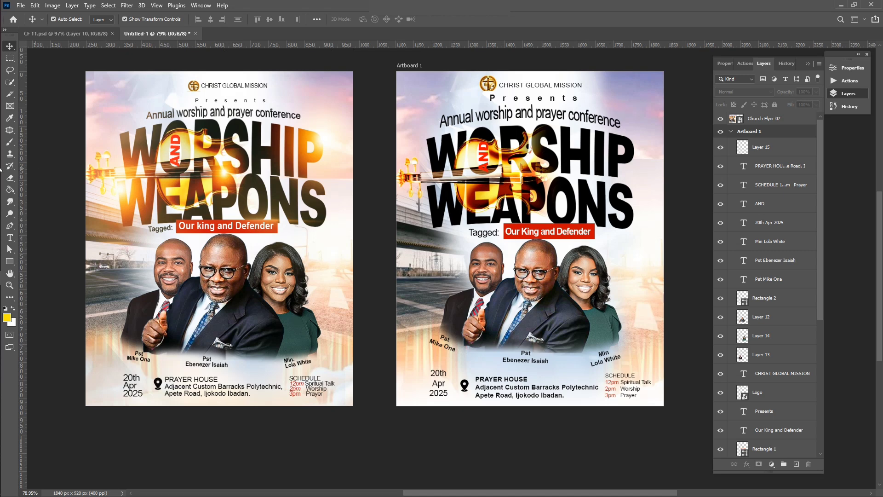
Drag the 'Download bright gold lens flare' image from the Flyer 07 folder into Photoshop
left_click(21, 278)
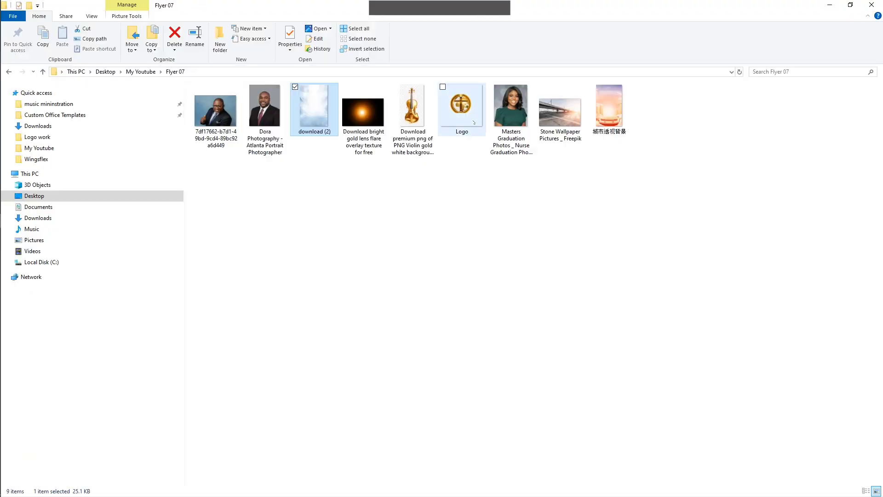
left_click(364, 121)
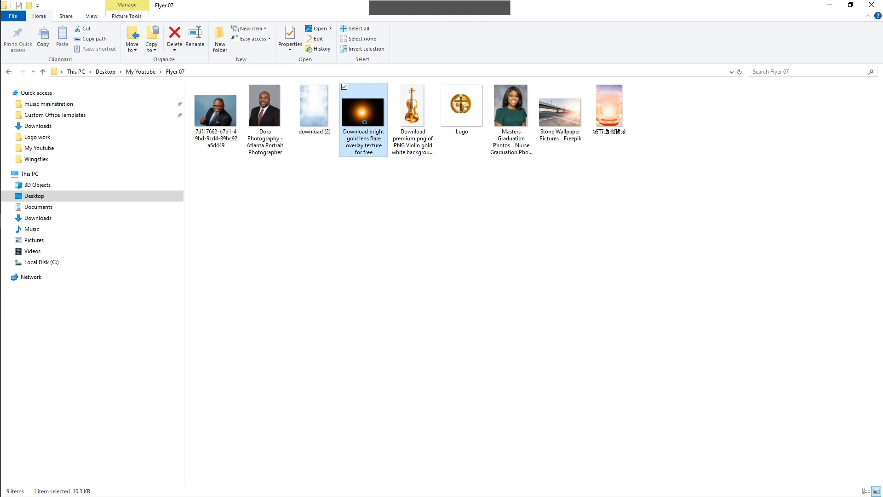
left_click_drag(365, 123, 538, 183)
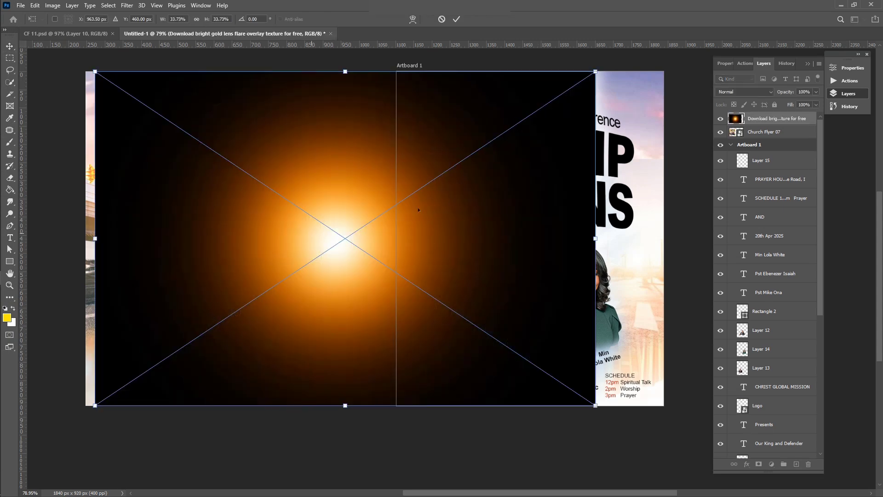
Move the lens flare over the recreated flyer, undoing two mistaken layer moves
left_click_drag(418, 210, 576, 181)
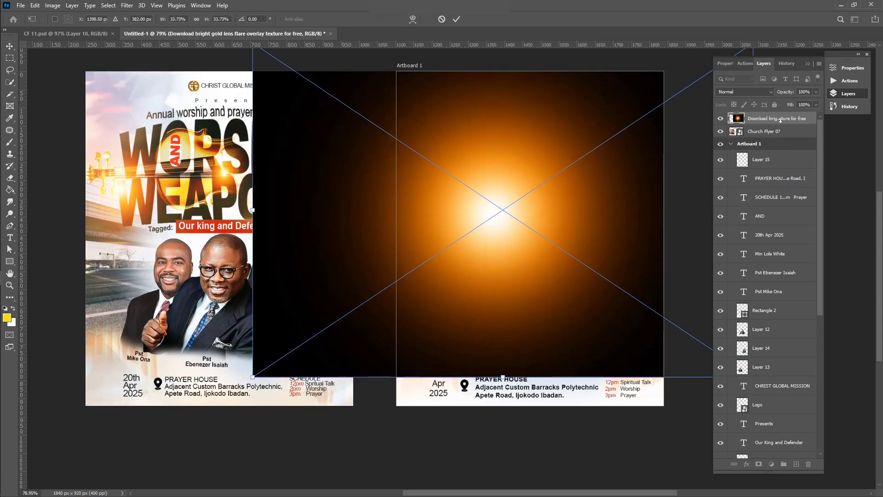
left_click_drag(780, 120, 764, 153)
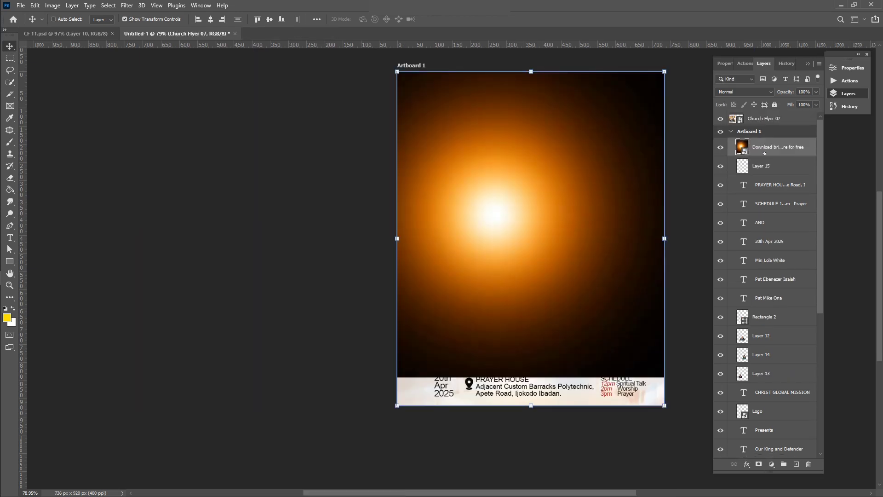
key("ctrl+z")
left_click_drag(760, 120, 760, 135)
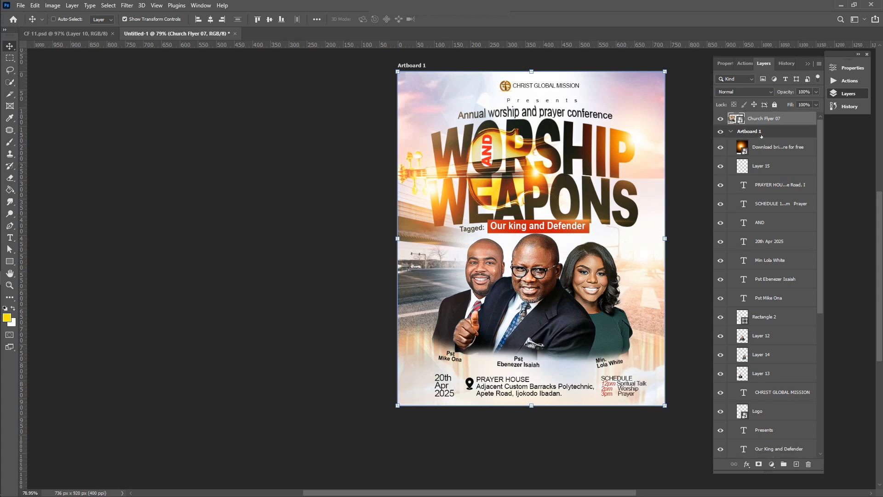
key("ctrl+z")
Shrink the lens-flare layer to about 6.26% as a small glow above WORSHIP
left_click(761, 146)
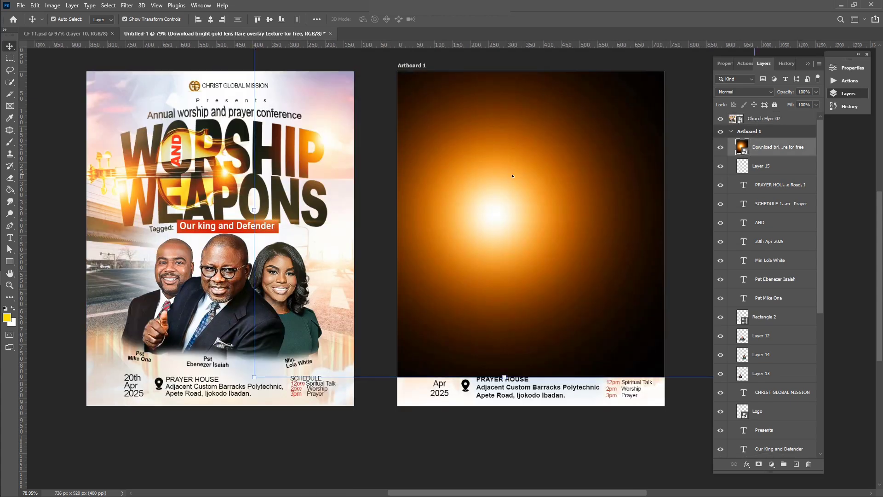
scroll(512, 173, "down", 3)
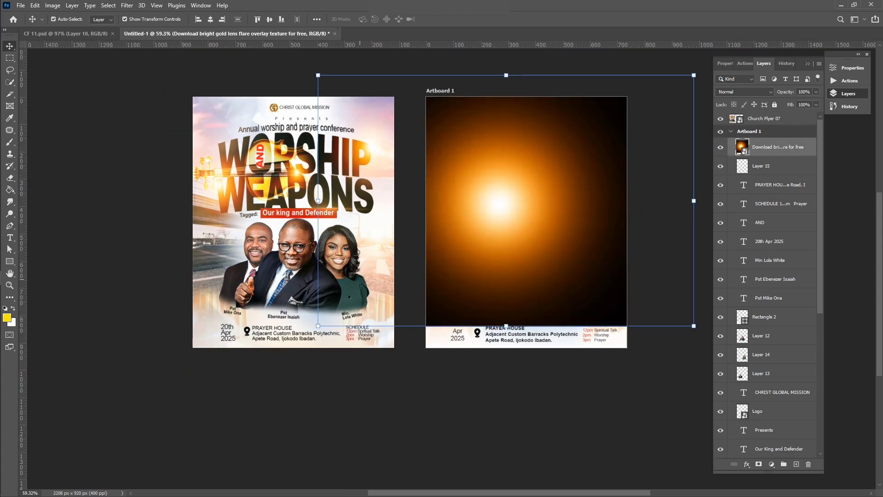
left_click_drag(318, 326, 586, 163)
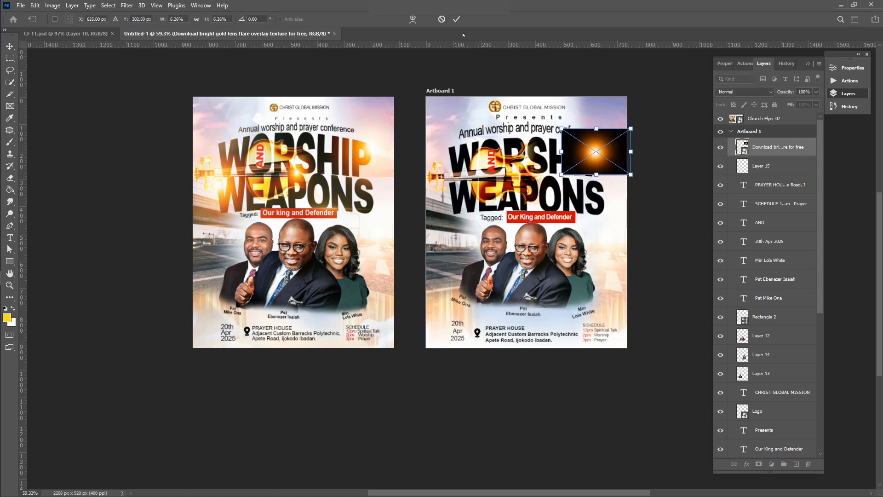
left_click(457, 19)
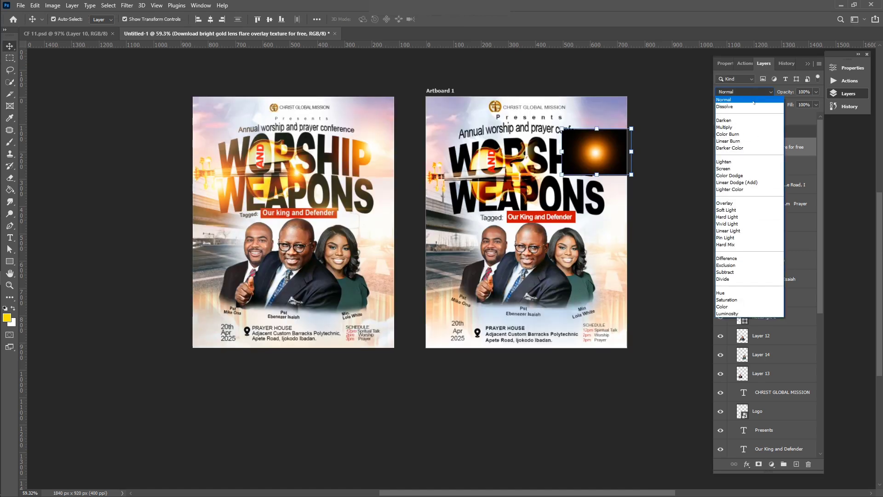
Set the flare to Screen, enlarge it over SHIP, and duplicate it over WORSHIP's left
left_click(731, 169)
left_click_drag(560, 178, 523, 201)
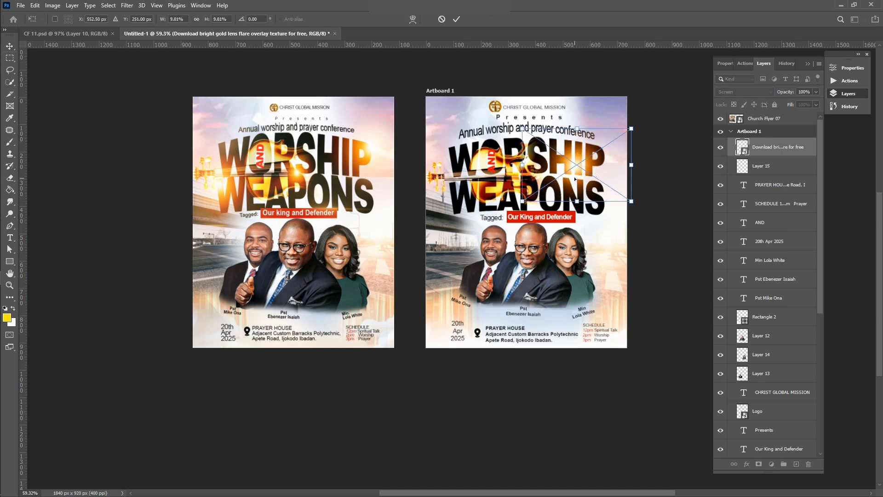
left_click_drag(575, 172, 604, 164)
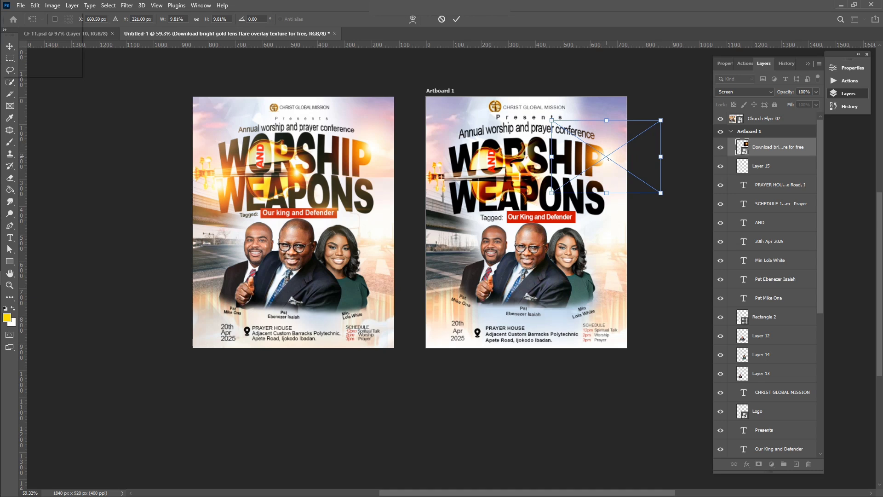
key("alt+space")
key("Escape")
key("Return")
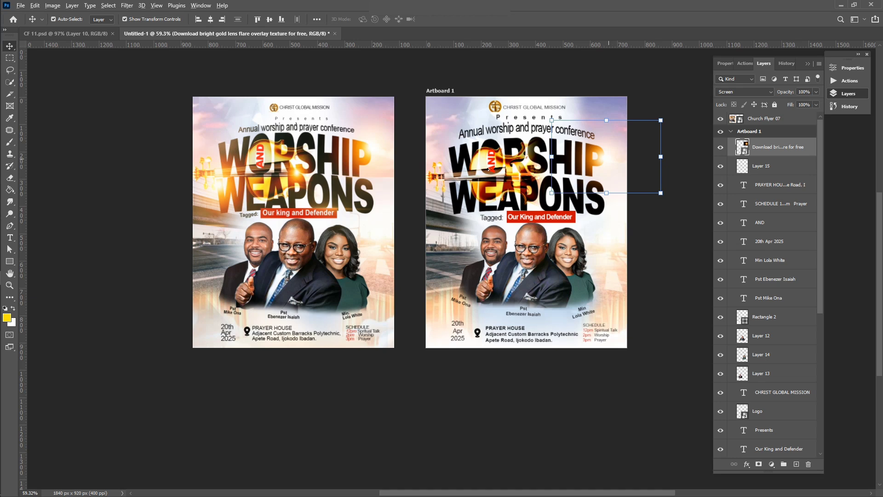
left_click_drag(608, 162, 461, 184)
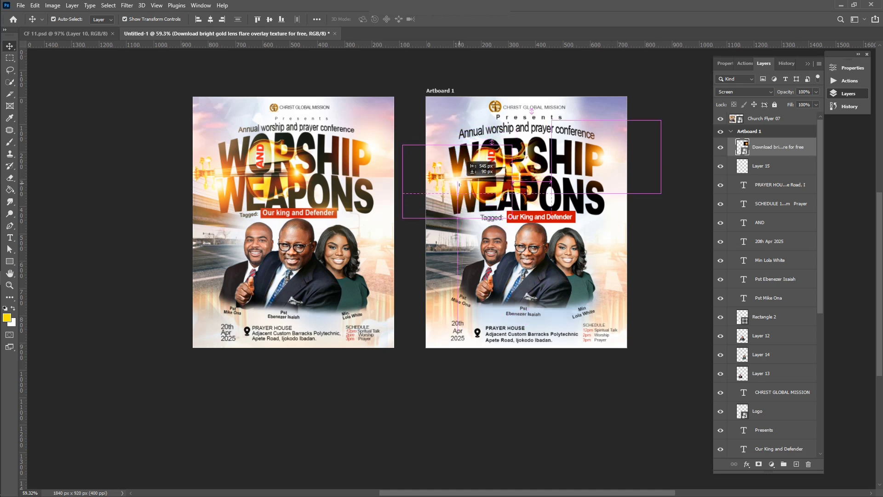
key("ctrl+j")
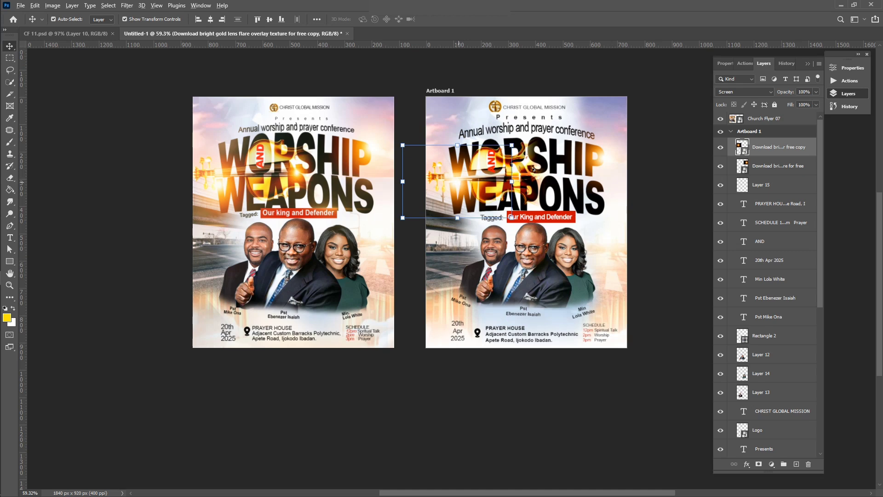
Duplicate the flare to the headline middle and scale the copy down to 7.89%
left_click_drag(534, 170, 537, 173)
scroll(557, 158, "up", 1)
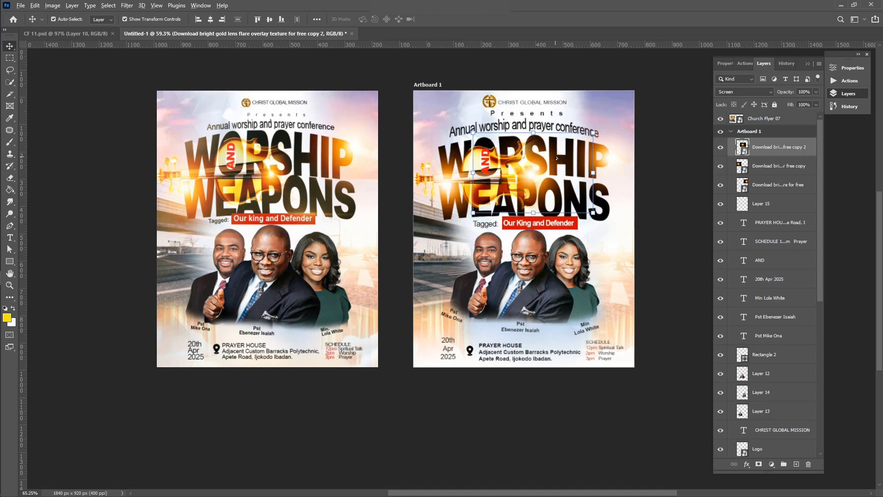
scroll(557, 158, "up", 2)
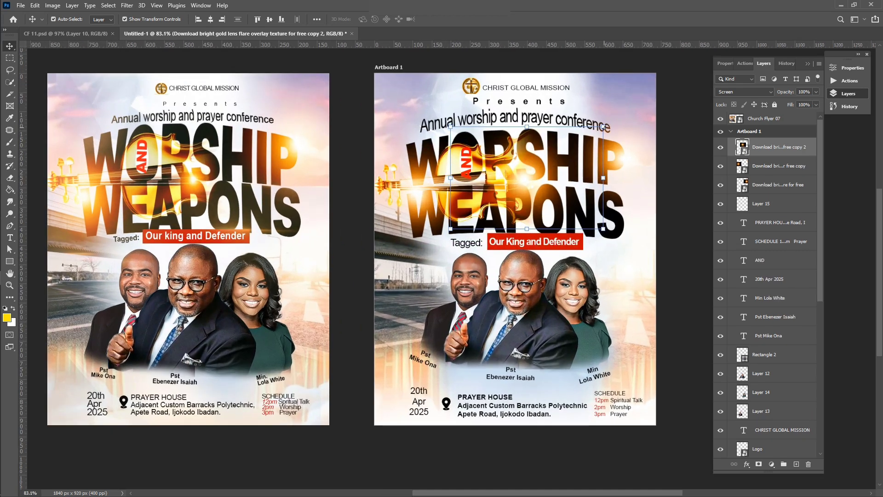
left_click_drag(603, 127, 589, 137)
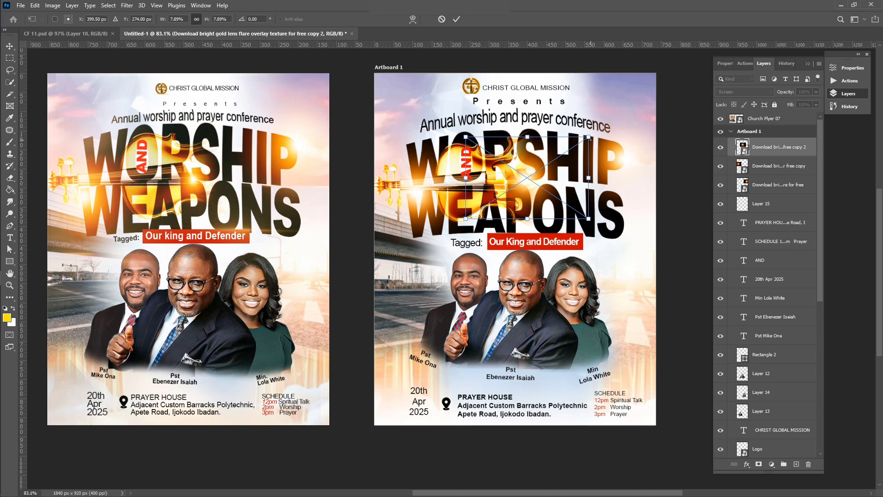
scroll(589, 137, "down", 5)
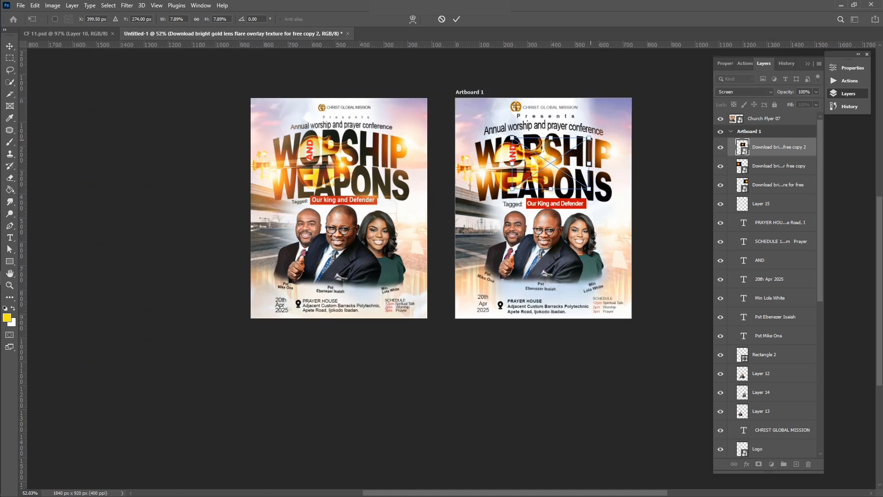
key("Return")
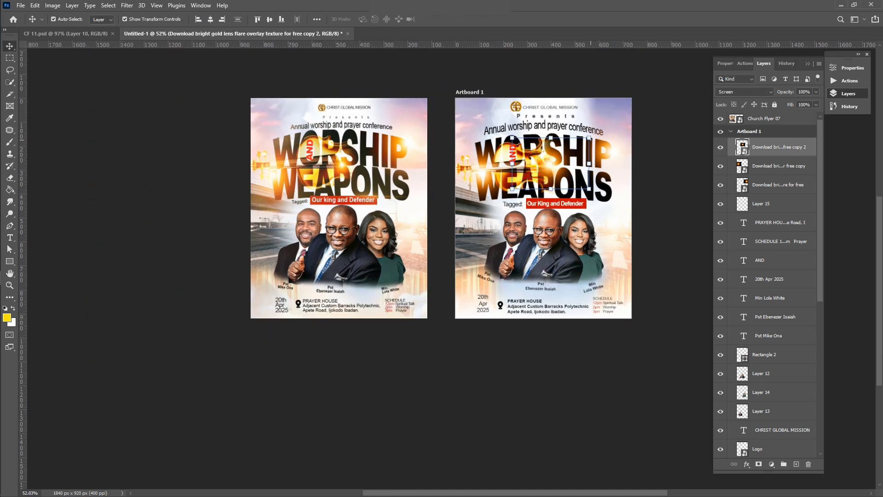
left_click(661, 222)
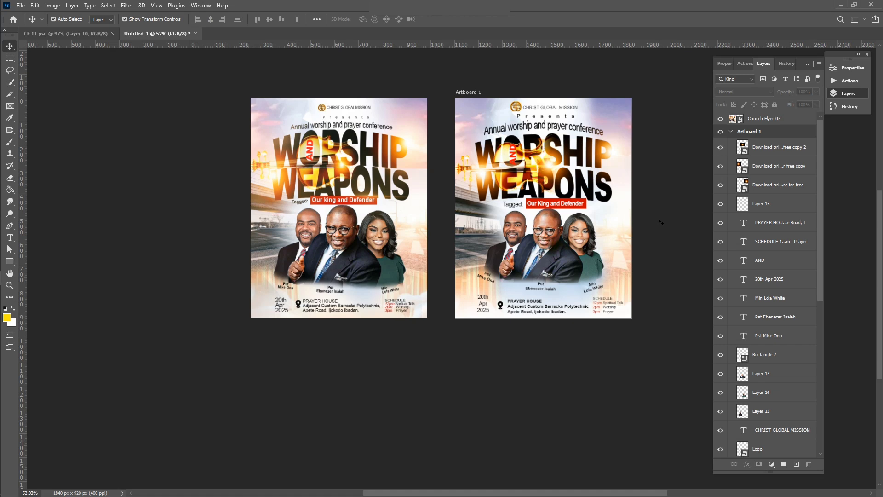
scroll(380, 162, "up", 3)
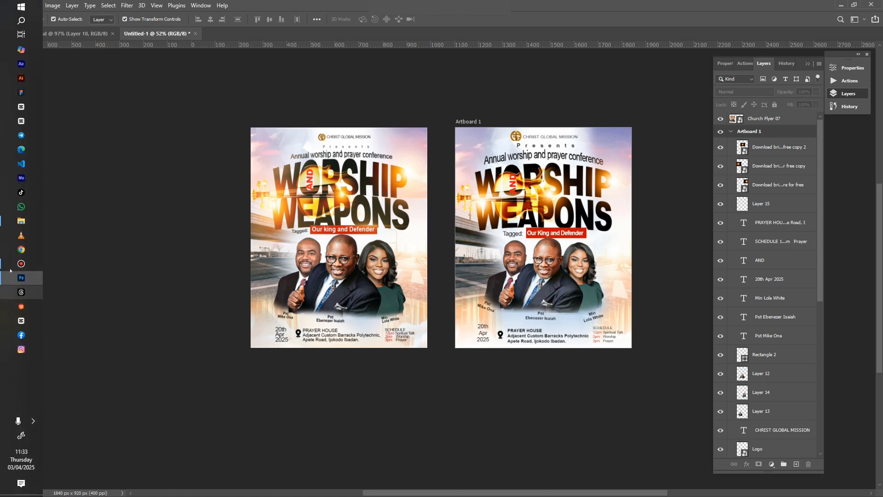
left_click(19, 222)
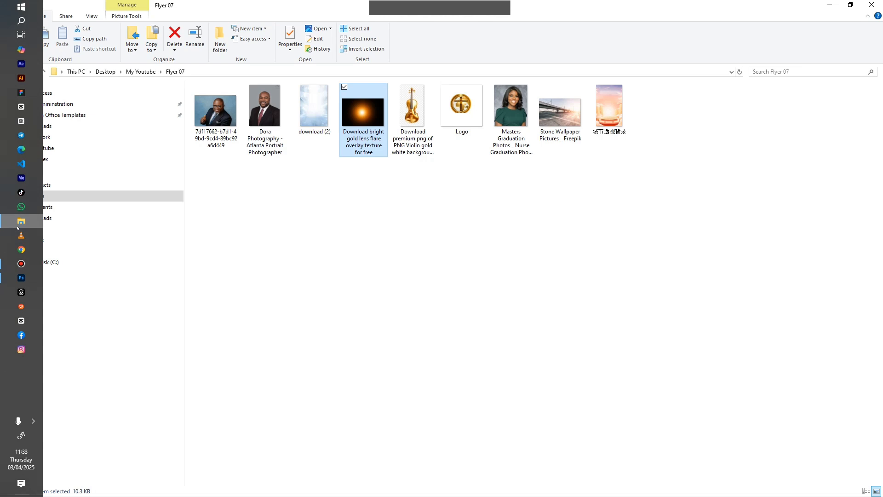
left_click(17, 226)
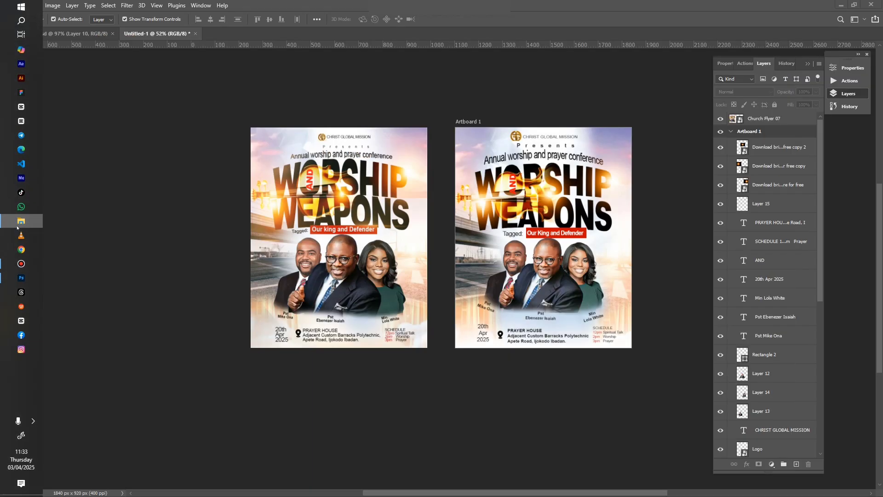
scroll(510, 271, "up", 3)
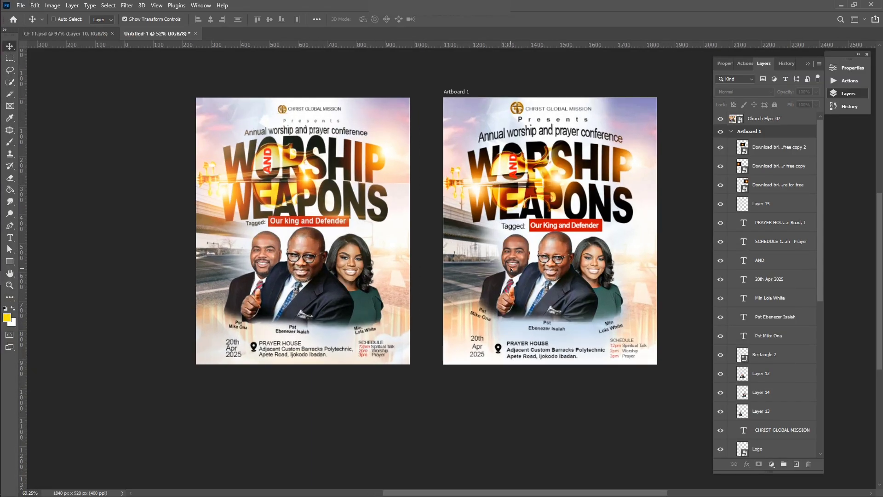
scroll(512, 271, "up", 3)
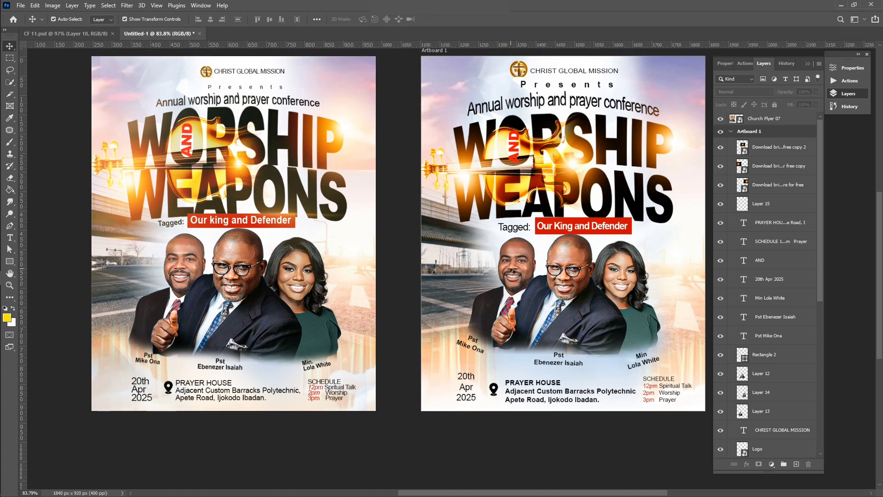
scroll(512, 271, "left", 1)
scroll(512, 271, "right", 3)
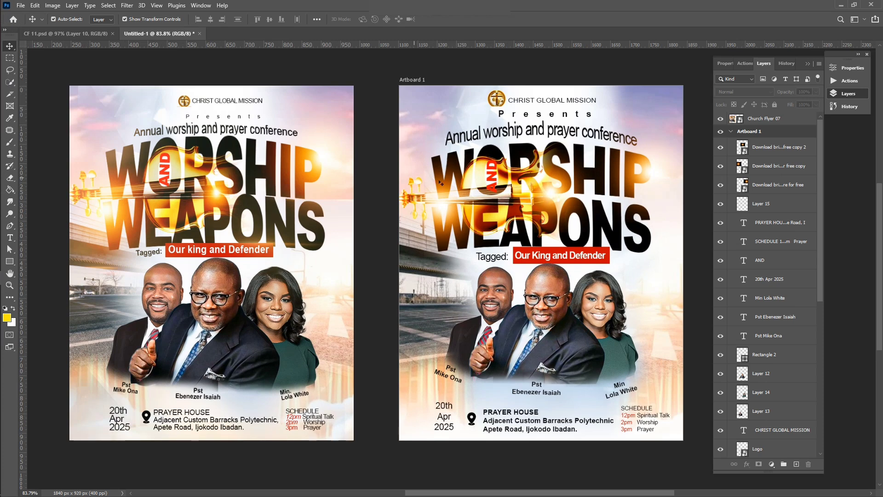
left_click(479, 173)
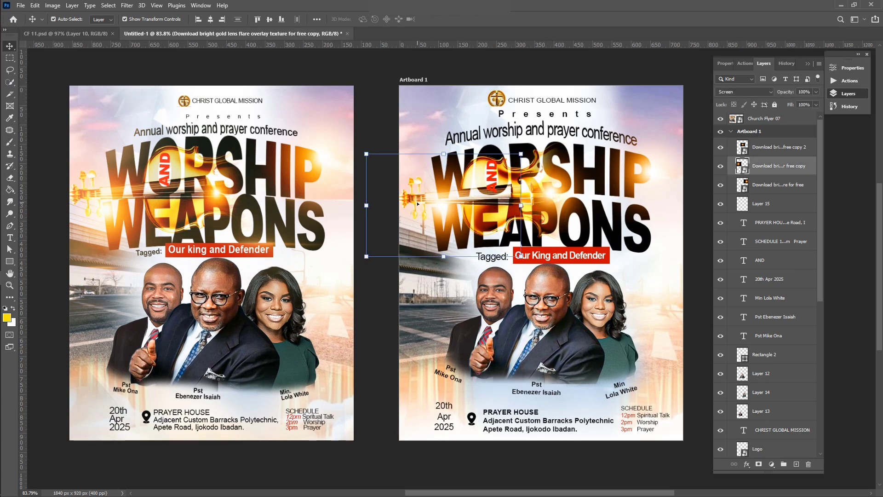
left_click(698, 177)
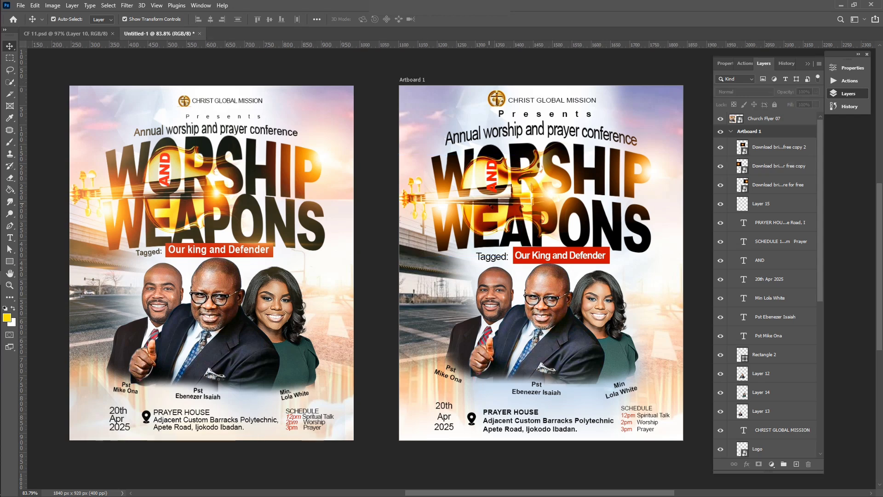